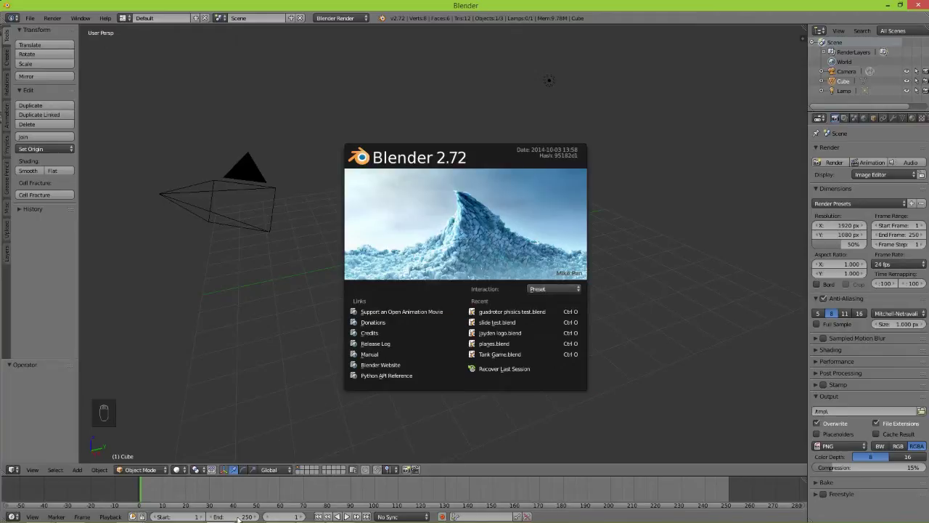
# Play the slide test0085-0200 video in the media player at a lower volume, replay it, and return to Blender
pyautogui.click(339, 514)
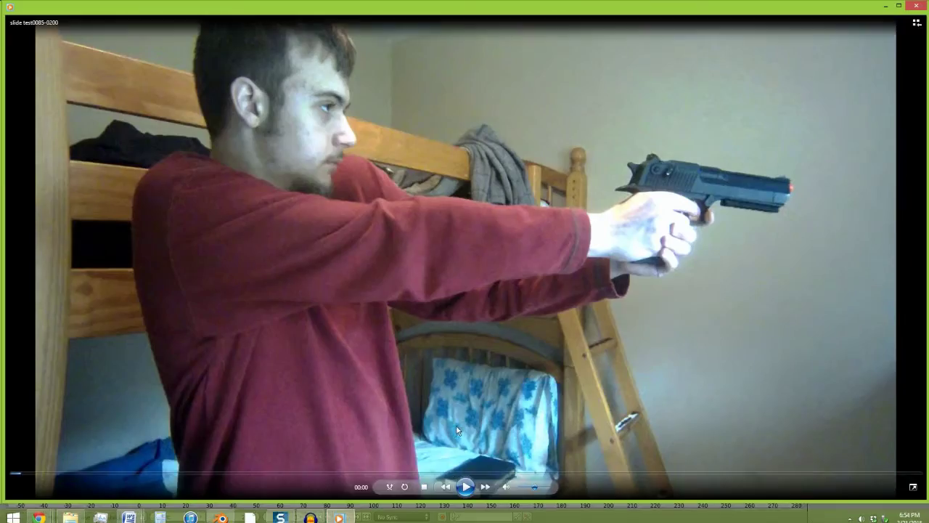
pyautogui.click(468, 486)
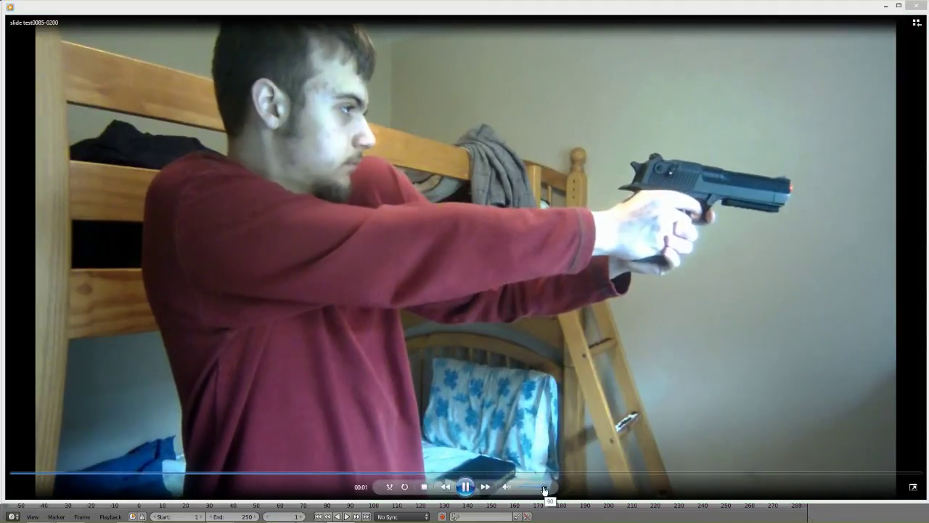
pyautogui.moveTo(544, 489); pyautogui.dragTo(524, 488)
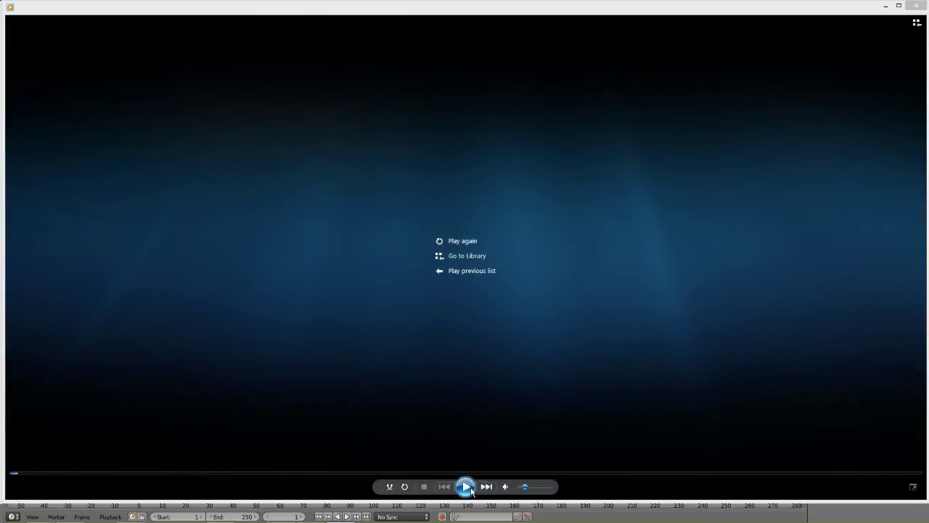
pyautogui.click(466, 487)
pyautogui.click(471, 490)
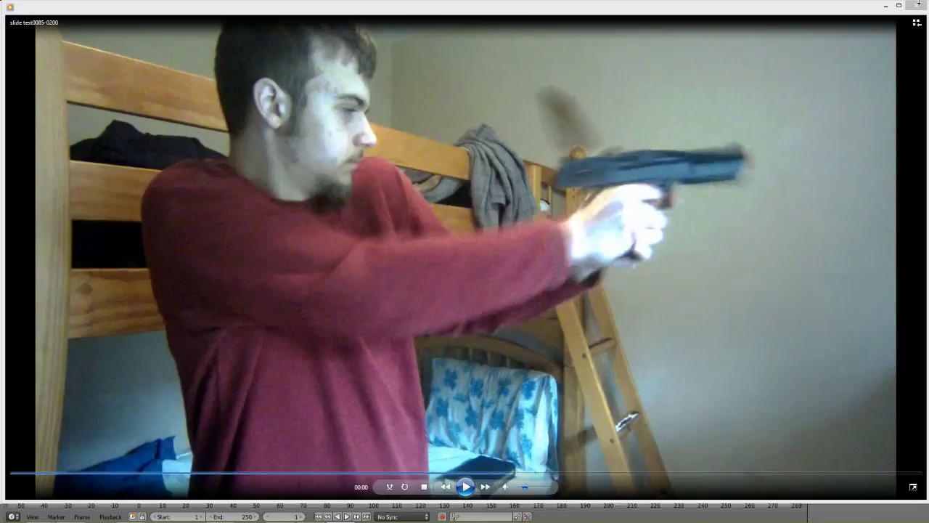
pyautogui.click(881, 7)
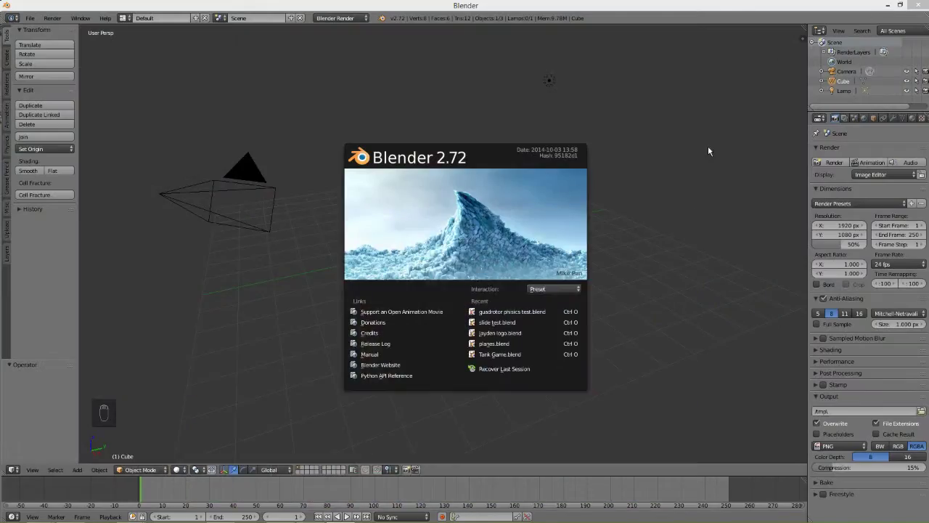
# Dismiss the splash screen and delete the default cube and lamp from the scene
pyautogui.click(708, 153)
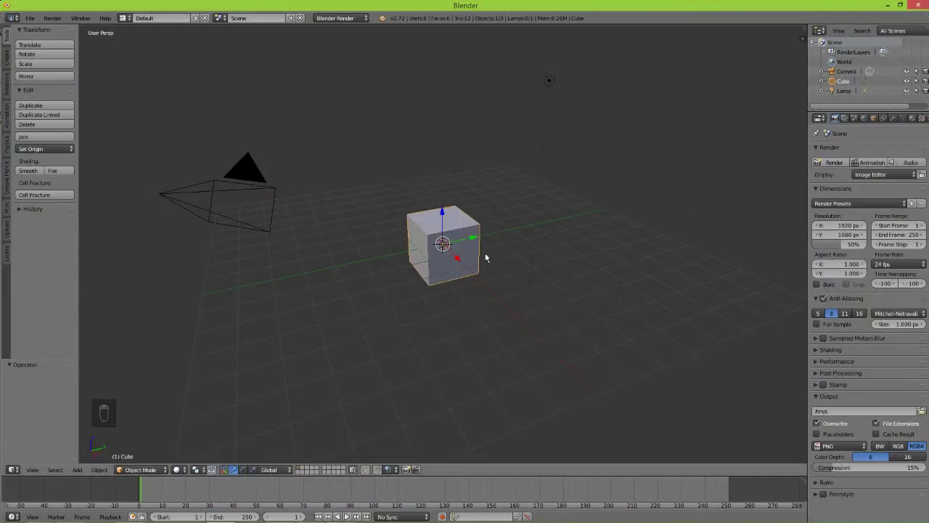
pyautogui.press('Delete')
pyautogui.rightClick(543, 131)
pyautogui.press('Delete')
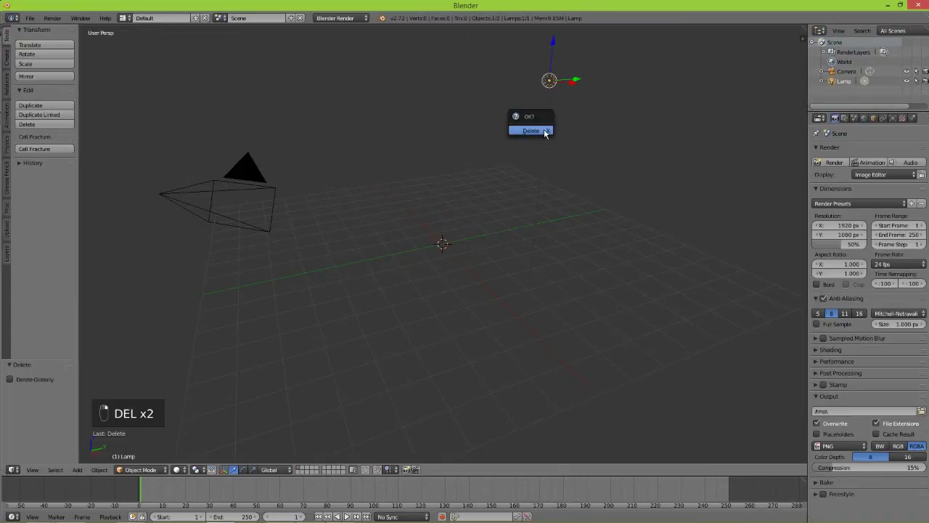
pyautogui.click(541, 129)
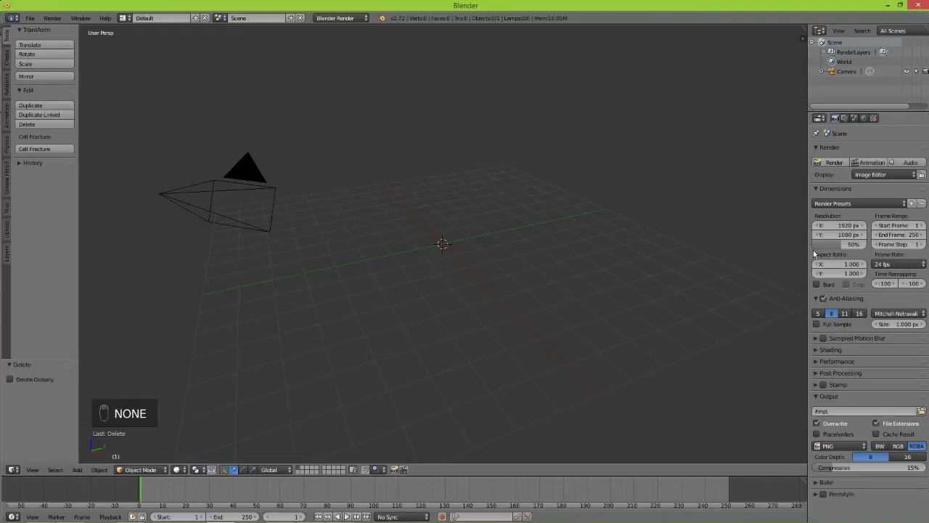
# Set the render resolution scale to 100% and the frame rate to 30 fps
pyautogui.moveTo(424, 264); pyautogui.dragTo(496, 279, button='middle')
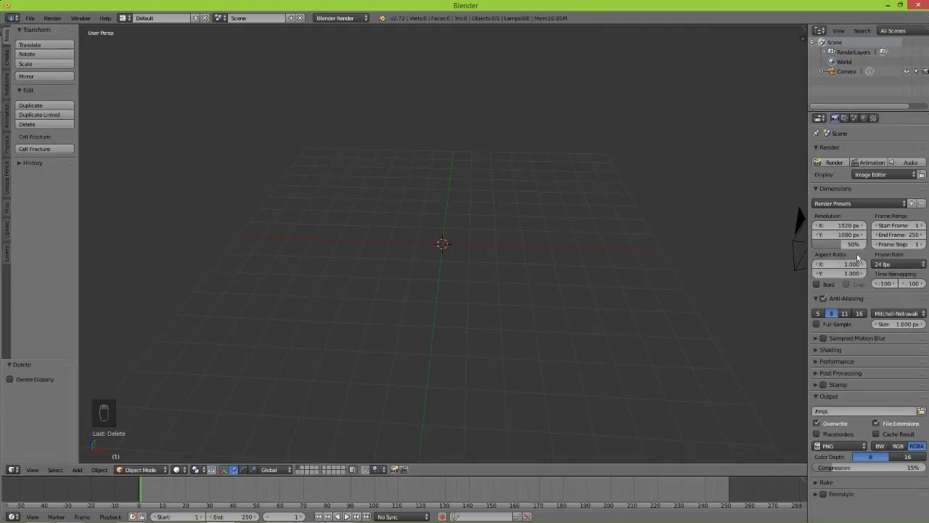
pyautogui.moveTo(823, 250); pyautogui.dragTo(875, 246)
pyautogui.click(906, 266)
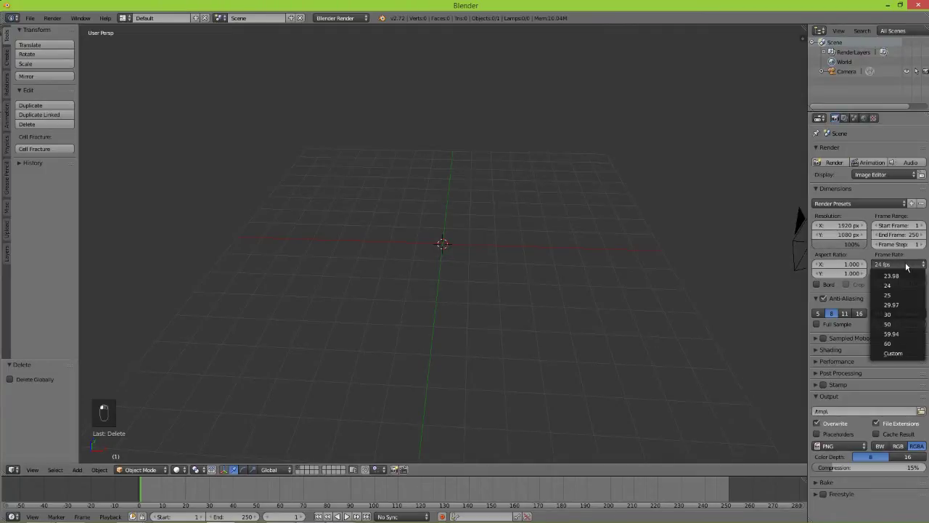
pyautogui.click(893, 314)
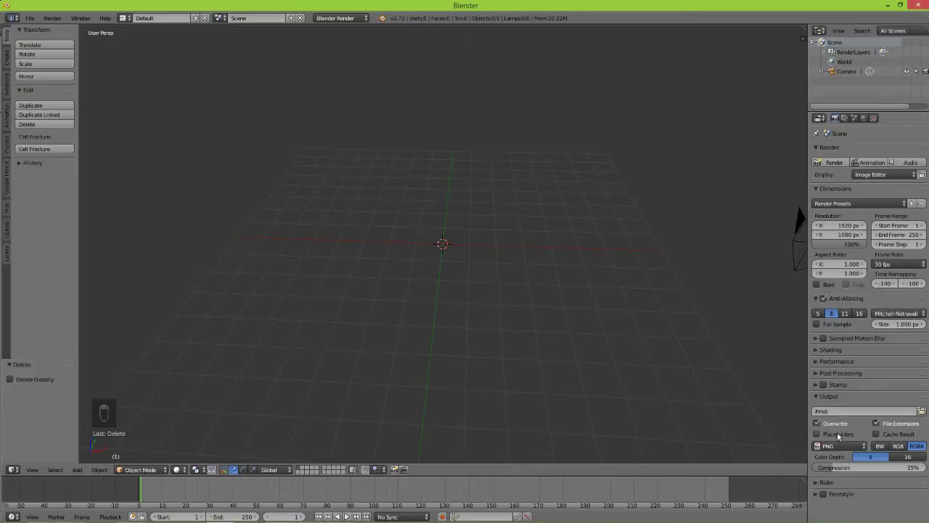
# Set the output format to H.264 and the output path to the "Pistol flash and blow back" folder inside the tutorials folder
pyautogui.click(839, 446)
pyautogui.click(842, 407)
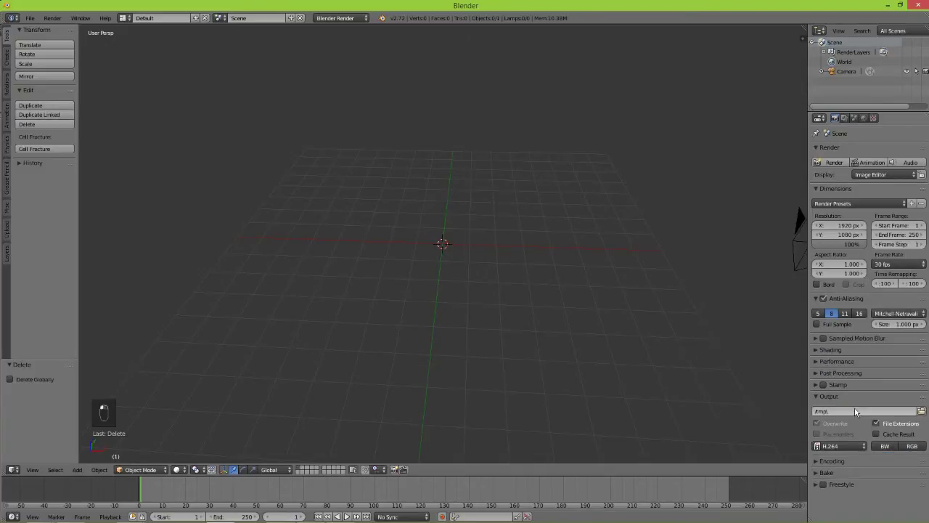
pyautogui.click(921, 410)
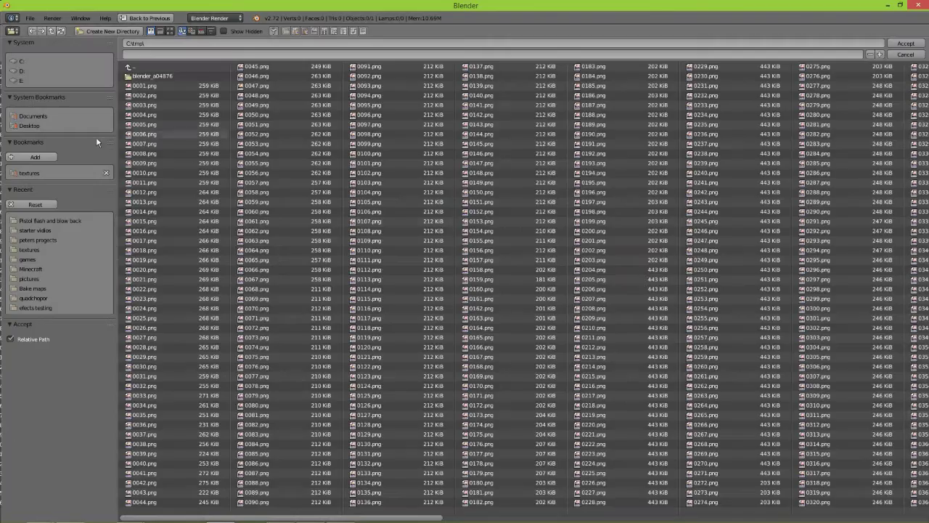
pyautogui.click(44, 124)
pyautogui.click(163, 135)
pyautogui.click(160, 75)
pyautogui.click(161, 121)
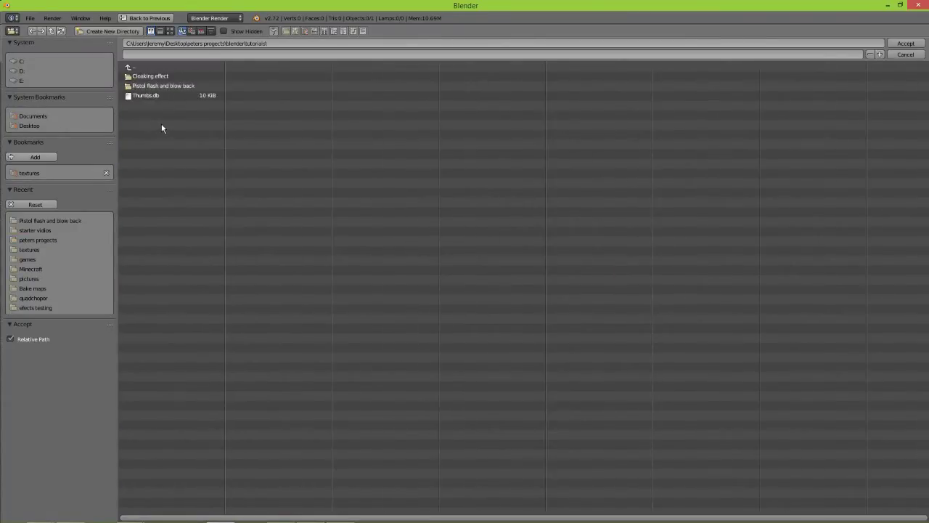
pyautogui.click(174, 86)
pyautogui.click(906, 44)
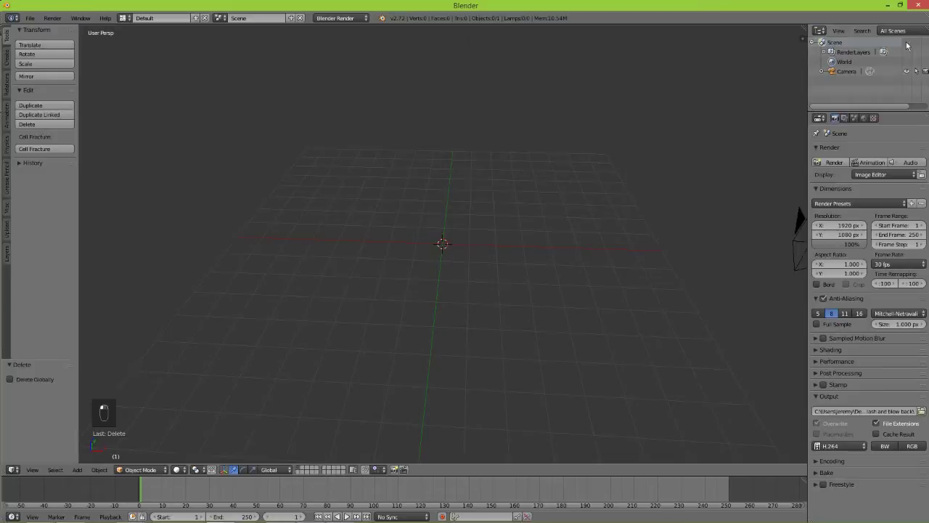
# Set the audio codec to MP3 in the encoding settings
pyautogui.click(858, 463)
pyautogui.scroll(-2, 860, 465)
pyautogui.click(878, 503)
pyautogui.click(860, 471)
pyautogui.scroll(-1, 875, 435)
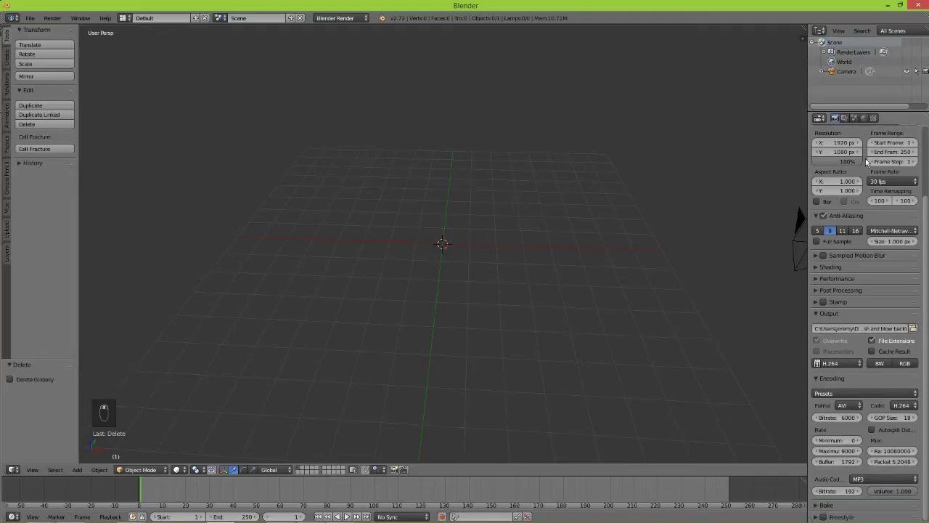
pyautogui.scroll(1, 866, 163)
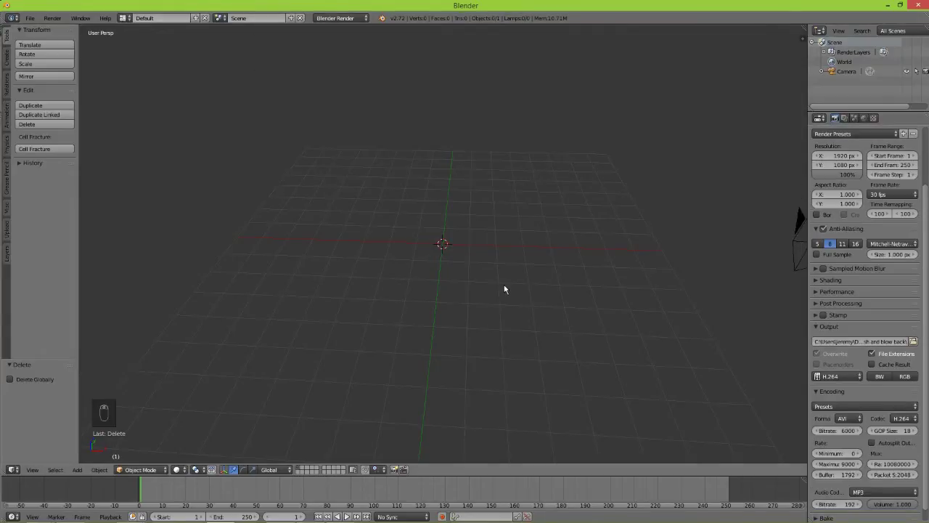
# Set the render shading's alpha to Transparent, rendering the current frame both before and after the change
pyautogui.press('F12')
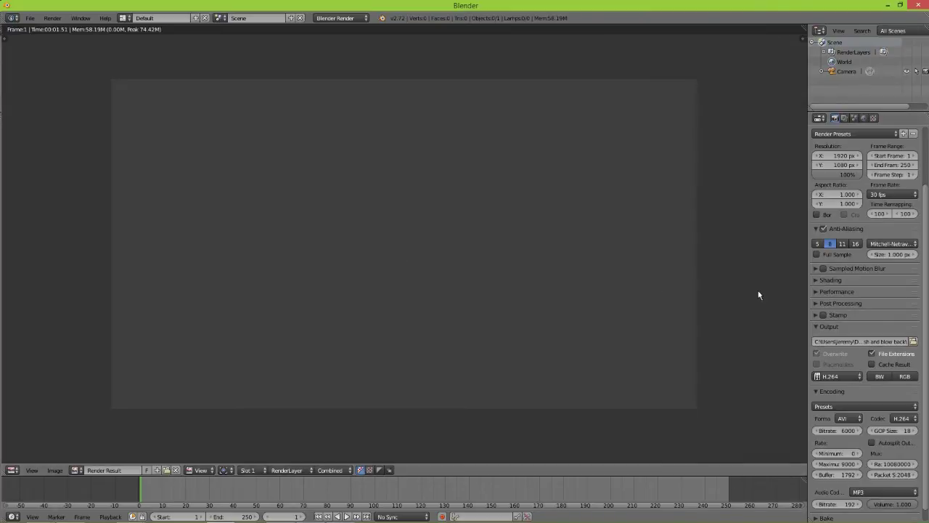
pyautogui.click(833, 280)
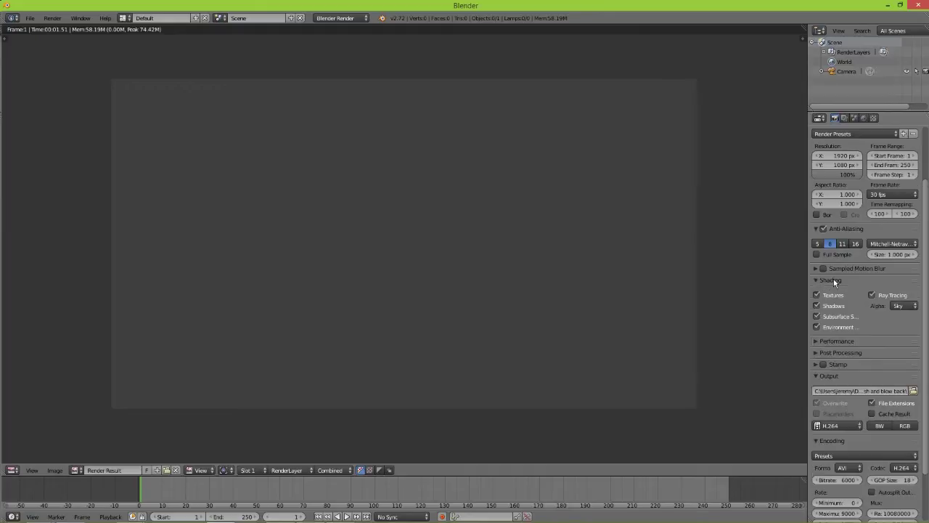
pyautogui.click(897, 305)
pyautogui.click(882, 284)
pyautogui.press('F12')
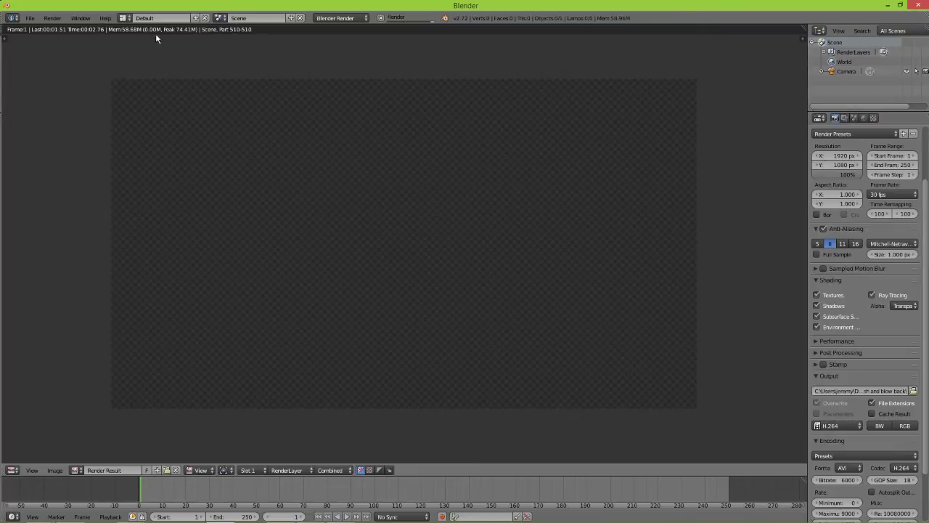
# Switch to the Compositing screen layout and enable Use Nodes
pyautogui.click(124, 18)
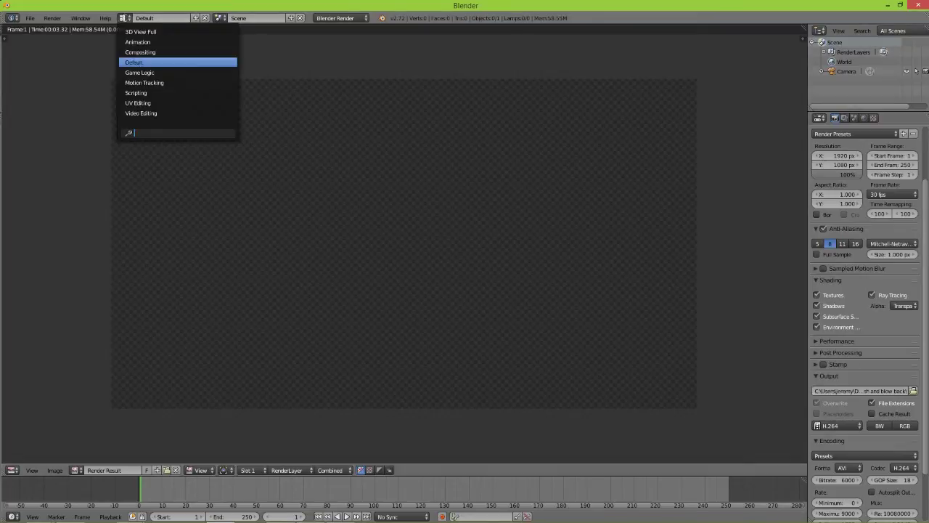
pyautogui.click(155, 51)
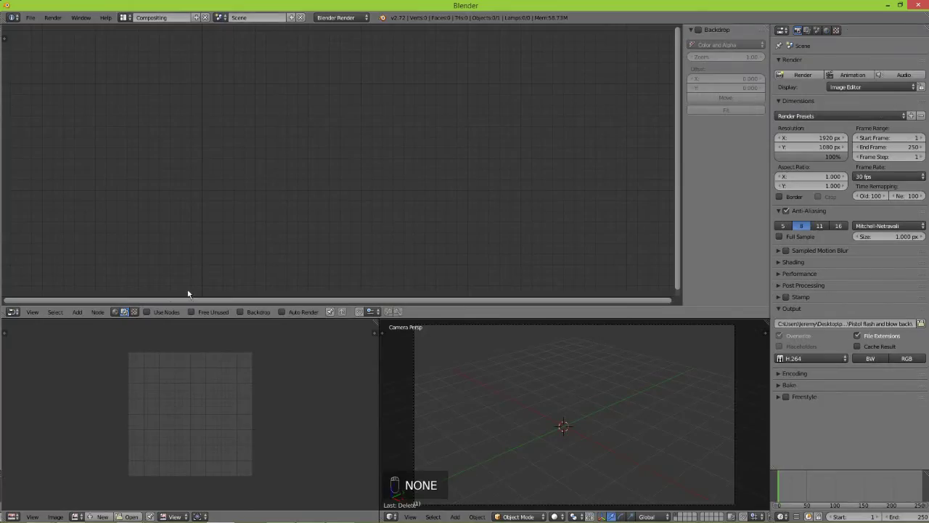
pyautogui.click(166, 313)
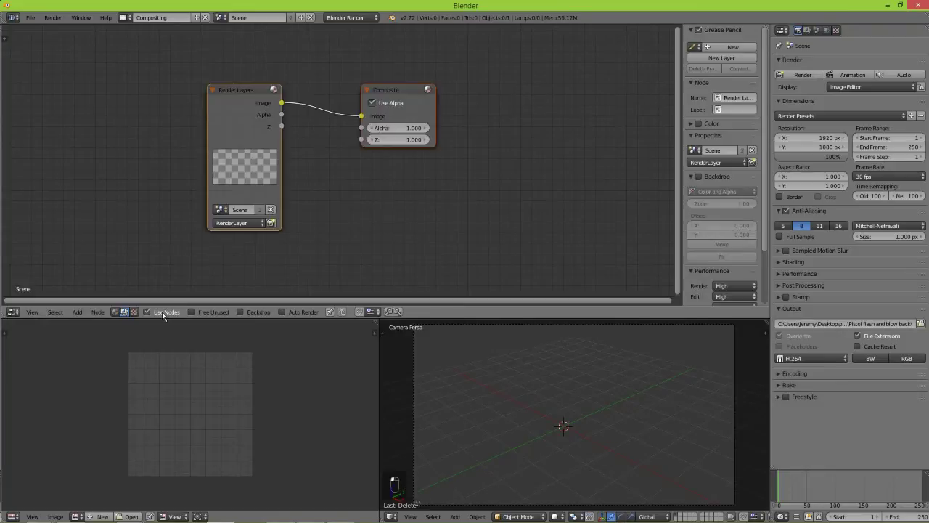
# Show the Render Result in the image editor and move the Render Layers node farther away from the Composite node
pyautogui.click(78, 517)
pyautogui.click(116, 354)
pyautogui.scroll(-3, 477, 171)
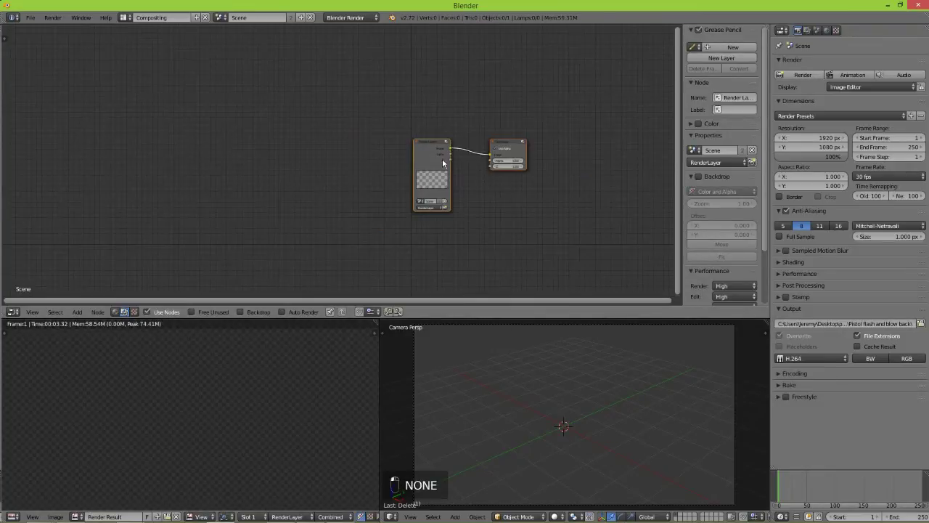
pyautogui.moveTo(439, 158); pyautogui.dragTo(267, 114)
pyautogui.scroll(-2, 229, 400)
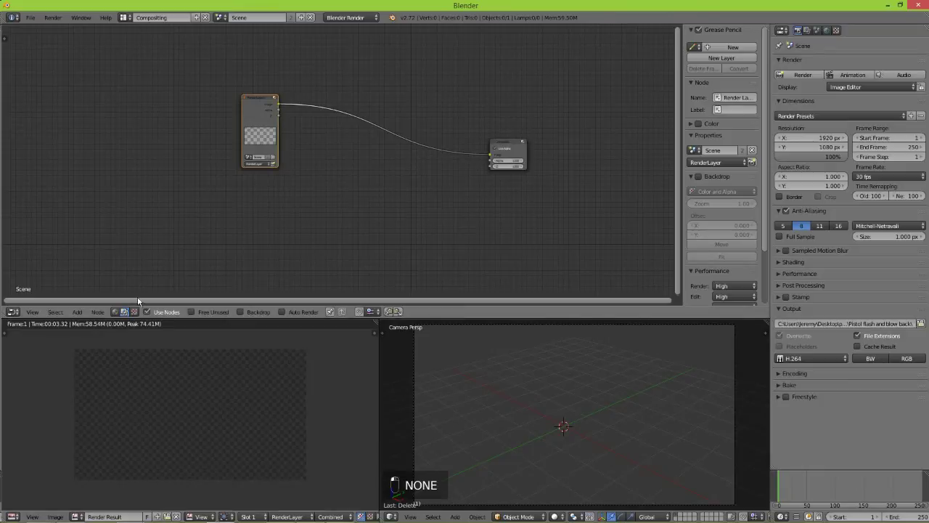
# Add a Mix node and insert it into the link between the Render Layers and Composite nodes
pyautogui.click(77, 312)
pyautogui.click(101, 303)
pyautogui.write('mix')
pyautogui.press('Return')
pyautogui.click(360, 171)
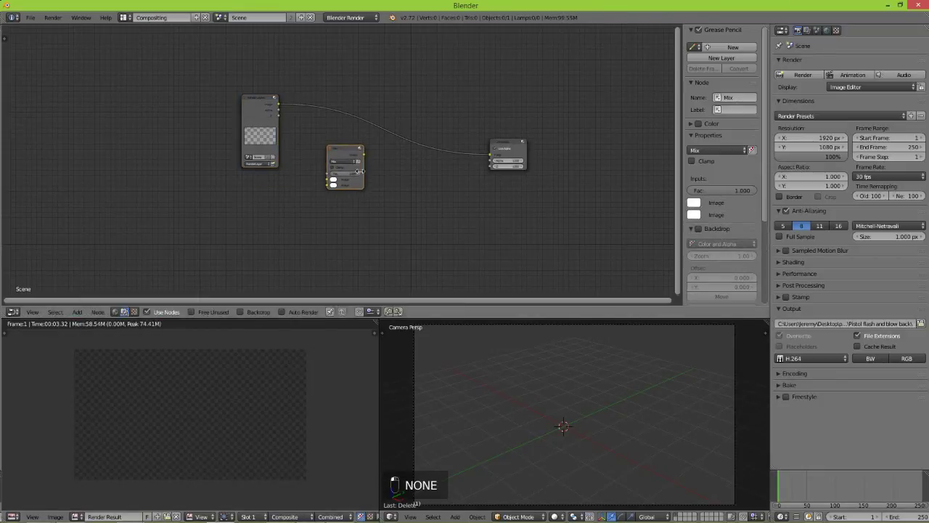
pyautogui.moveTo(360, 170); pyautogui.dragTo(388, 143)
# Link the Render Layers alpha output to the Mix node's Fac and its image output to the second Image input
pyautogui.moveTo(277, 110); pyautogui.dragTo(353, 147)
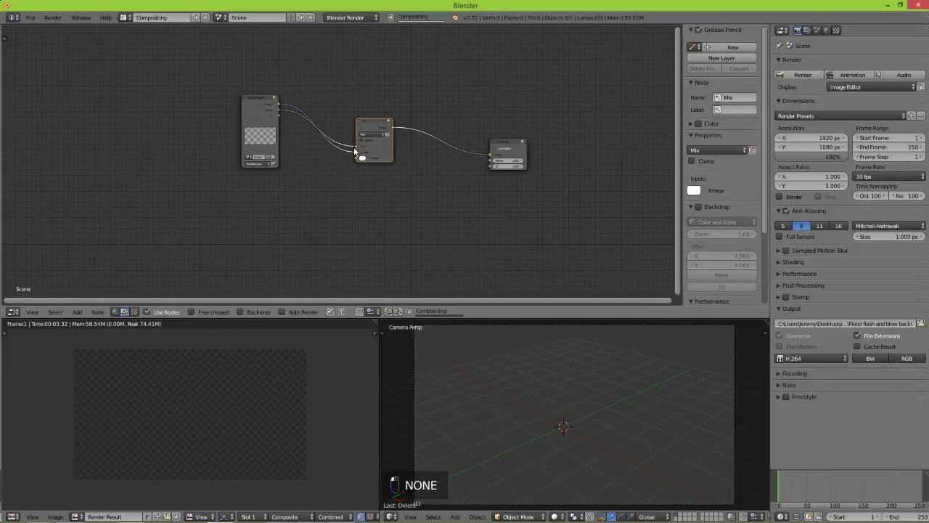
pyautogui.scroll(11, 352, 148)
pyautogui.moveTo(325, 125); pyautogui.dragTo(330, 190, button='middle')
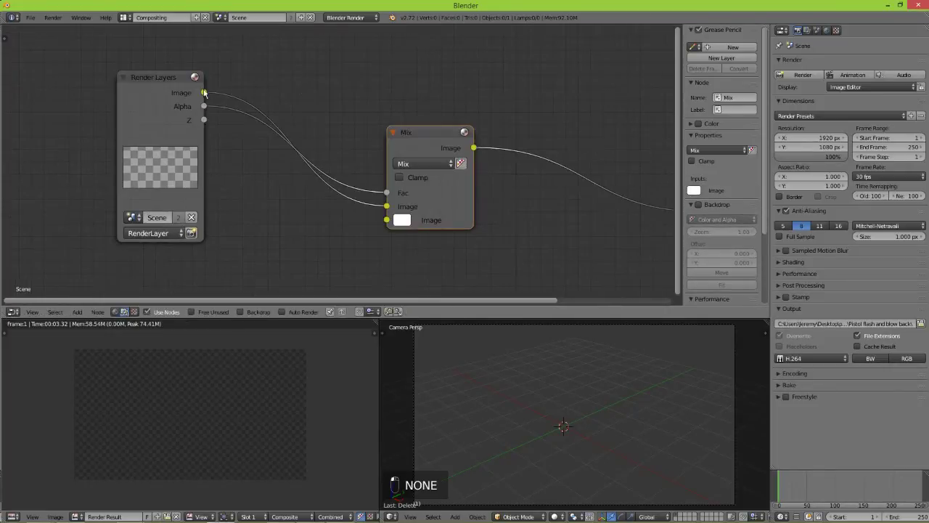
pyautogui.moveTo(386, 206); pyautogui.dragTo(387, 220)
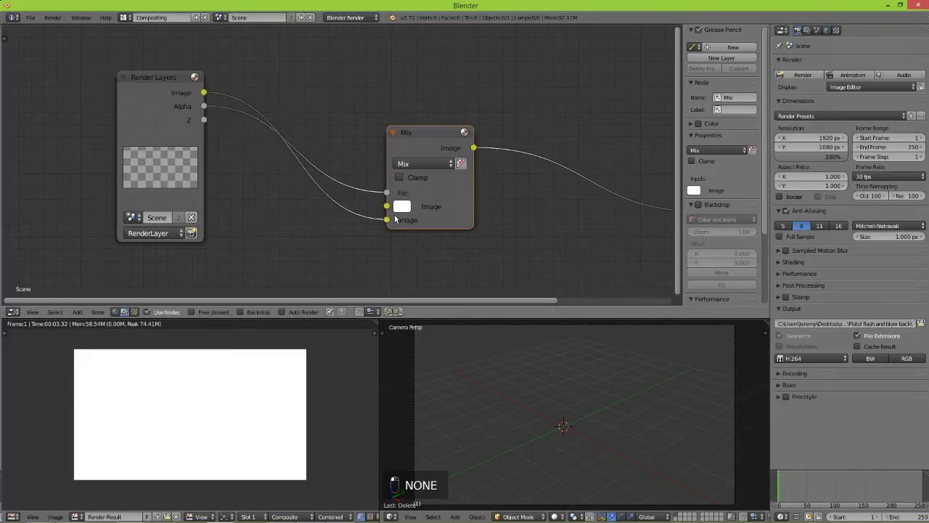
# Add an Image node below Render Layers and link its image output to the Mix node's first Image input
pyautogui.scroll(-2, 411, 213)
pyautogui.scroll(-3, 410, 209)
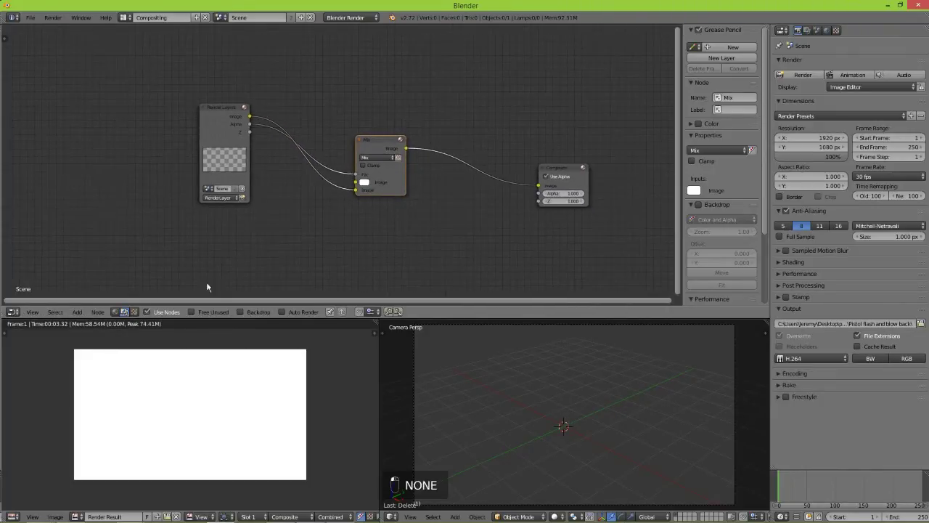
pyautogui.click(56, 312)
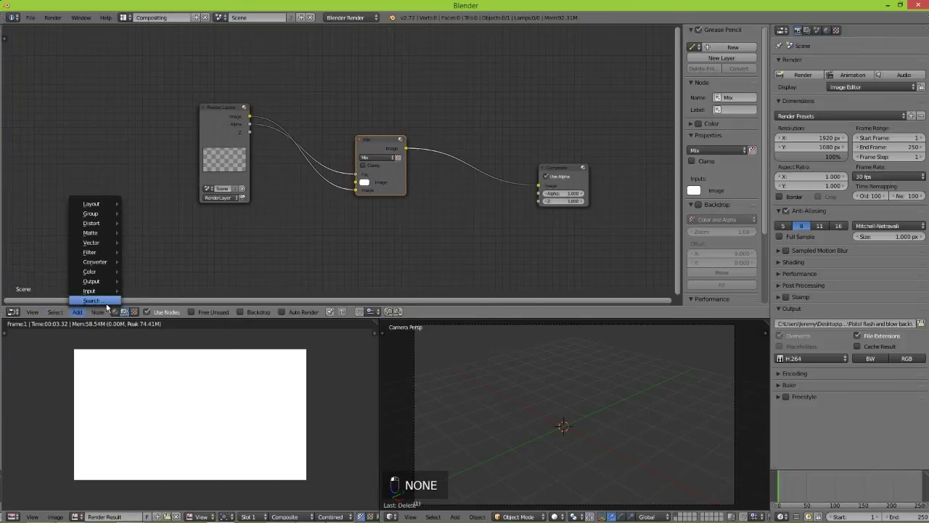
pyautogui.click(105, 303)
pyautogui.write('image')
pyautogui.press('Return')
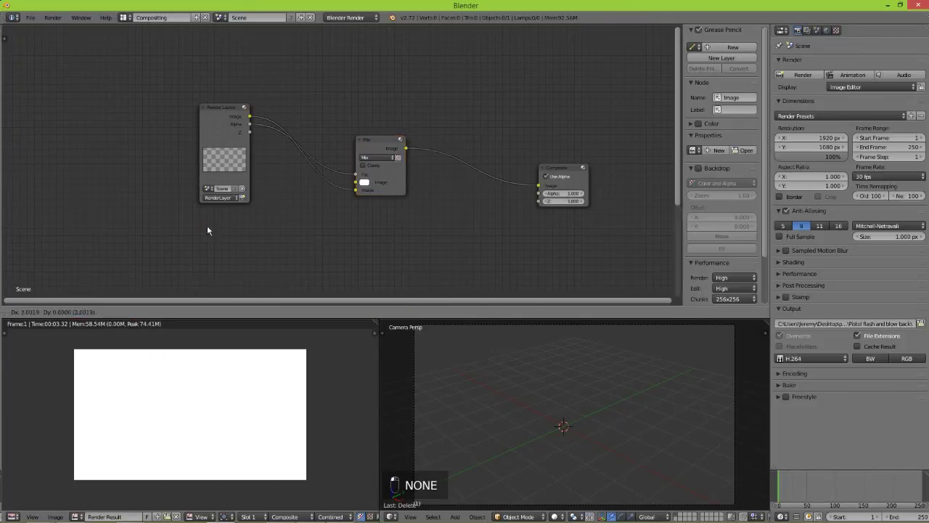
pyautogui.click(218, 195)
pyautogui.moveTo(259, 234); pyautogui.dragTo(358, 183)
# Load Pistol slide.MOV from the Pistol flash and blow back folder into the Image node
pyautogui.scroll(-4, 300, 238)
pyautogui.moveTo(299, 238); pyautogui.dragTo(346, 203, button='middle')
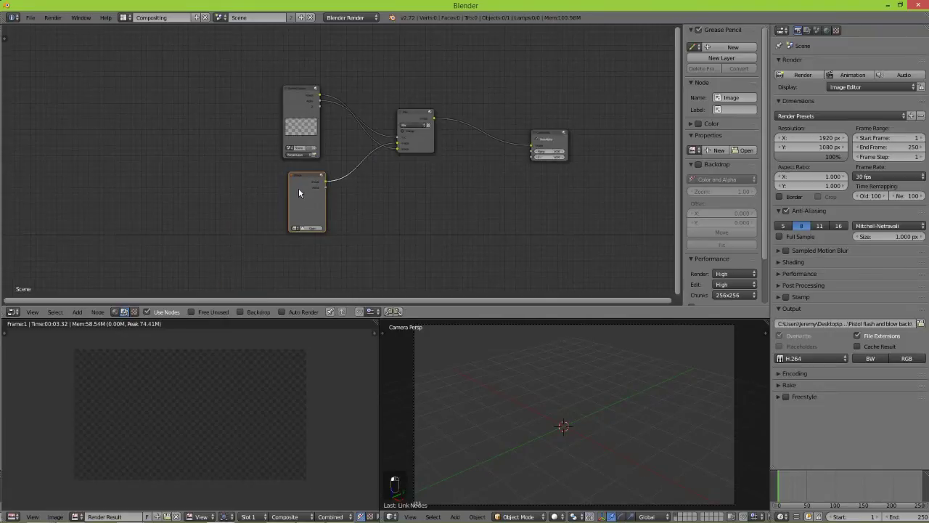
pyautogui.moveTo(298, 188); pyautogui.dragTo(288, 184)
pyautogui.click(299, 223)
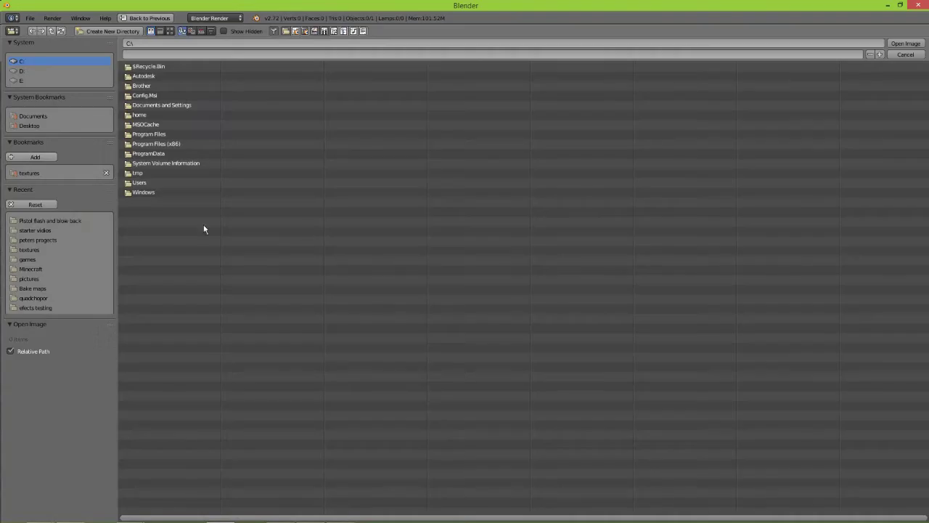
pyautogui.click(51, 220)
pyautogui.click(192, 80)
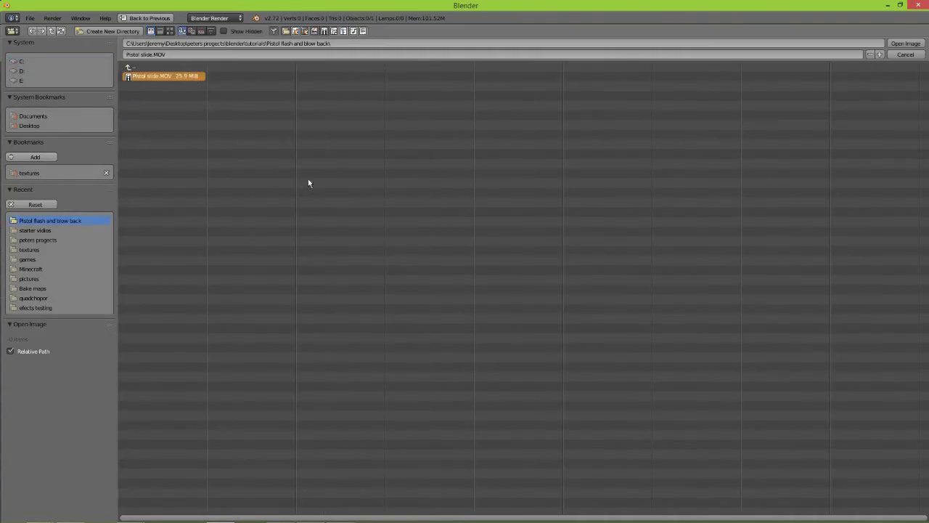
pyautogui.press('Return')
pyautogui.scroll(3, 399, 218)
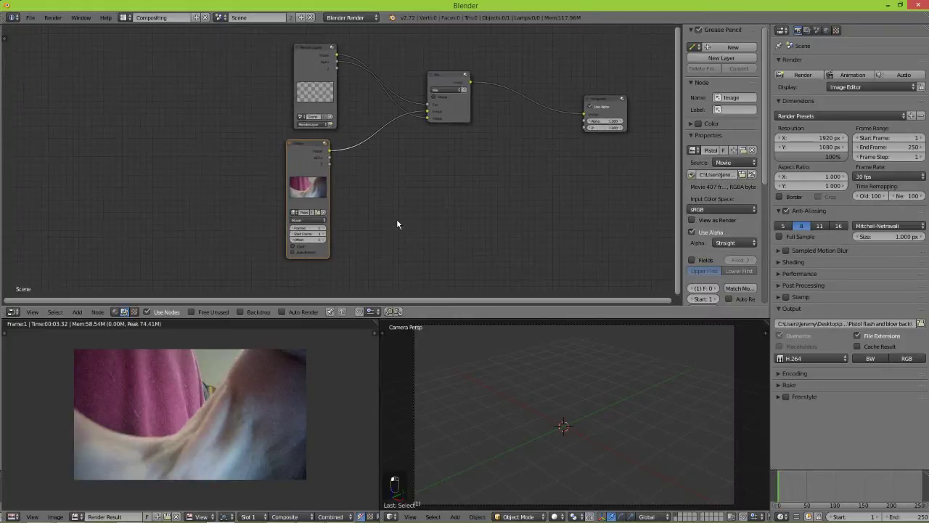
# Enable background images in the 3D view and add the loaded pistol movie as one with opacity 1.000
pyautogui.press('n')
pyautogui.scroll(-5, 730, 427)
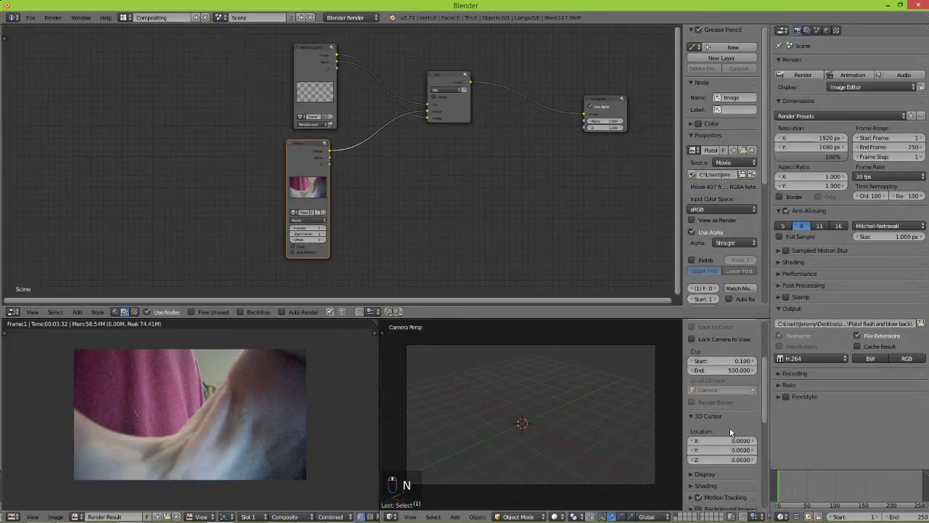
pyautogui.click(693, 412)
pyautogui.click(715, 425)
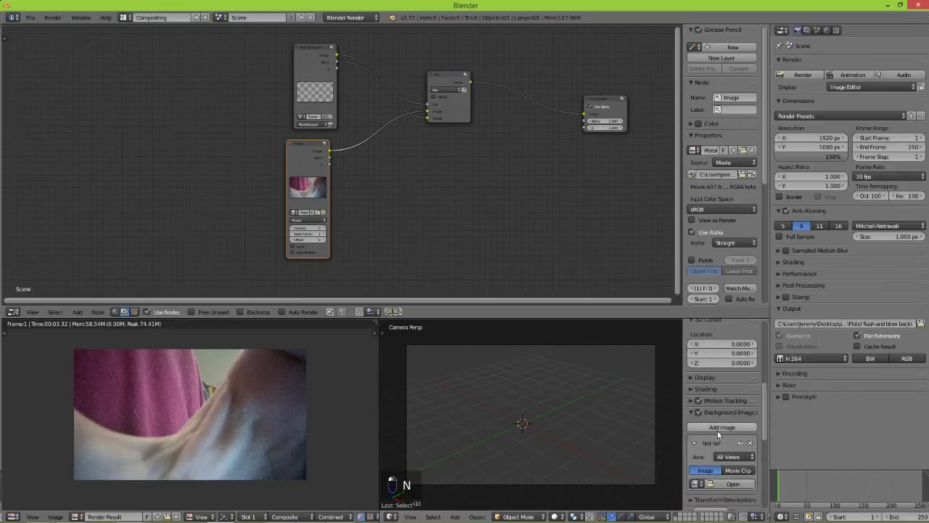
pyautogui.click(697, 484)
pyautogui.click(724, 380)
pyautogui.scroll(-5, 727, 421)
pyautogui.moveTo(715, 465); pyautogui.dragTo(751, 465)
# Match the background image to the movie's length and copy that frame count, 407, into the scene's end frame
pyautogui.click(739, 430)
pyautogui.click(706, 431)
pyautogui.hotkey('ctrl', 'c')
pyautogui.doubleClick(904, 516)
pyautogui.hotkey('ctrl', 'v')
pyautogui.click(870, 489)
pyautogui.scroll(-4, 878, 504)
pyautogui.scroll(1, 880, 500)
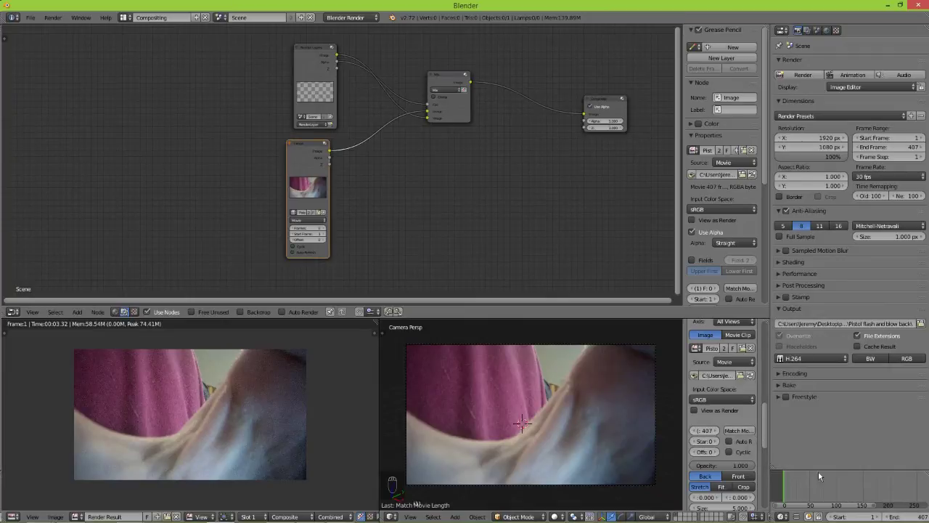
# Set the Image node's frame count to 407 and move the timeline to about frame 160
pyautogui.moveTo(313, 226); pyautogui.dragTo(319, 225, button='middle')
pyautogui.scroll(2, 319, 225)
pyautogui.click(369, 242)
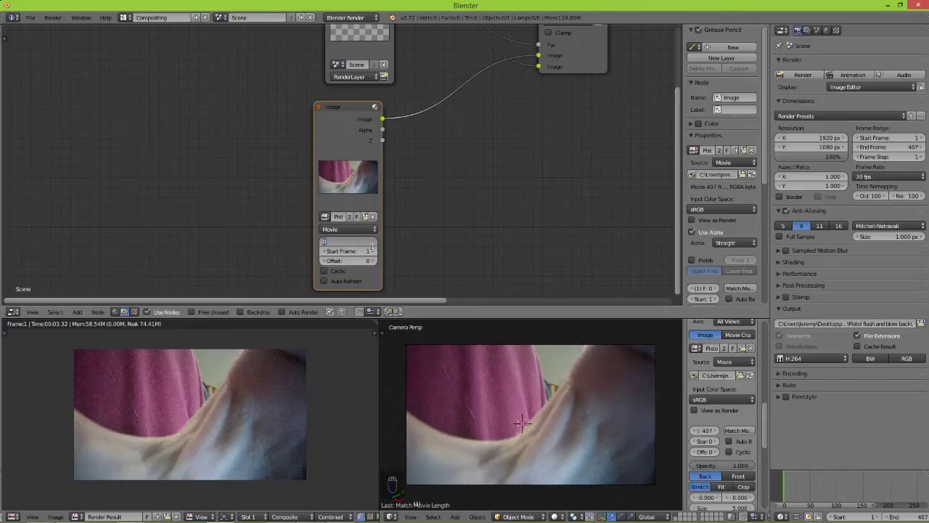
pyautogui.write('407')
pyautogui.press('Return')
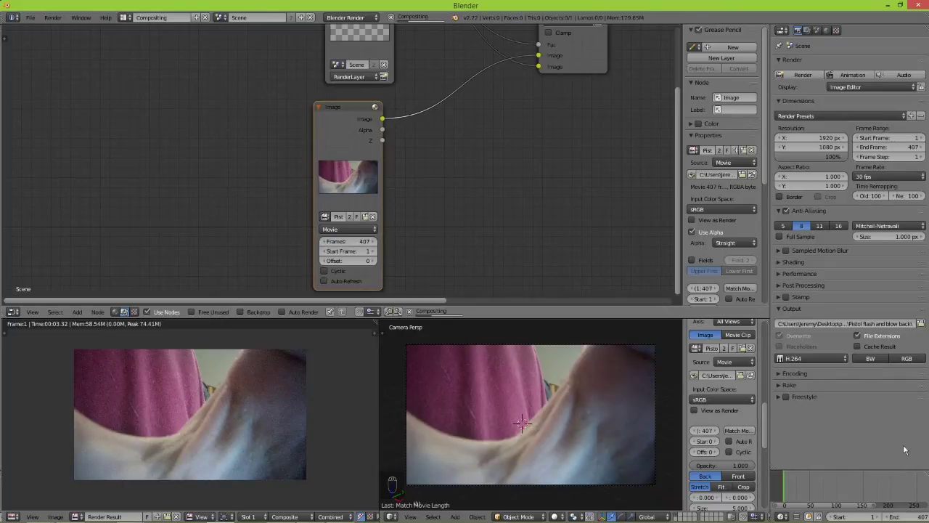
pyautogui.click(868, 491)
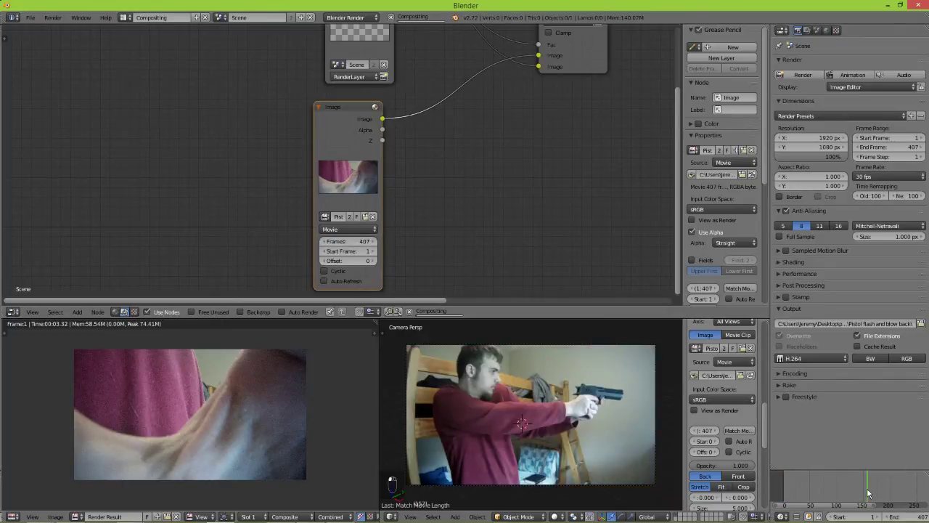
pyautogui.scroll(1, 225, 401)
pyautogui.scroll(-2, 298, 212)
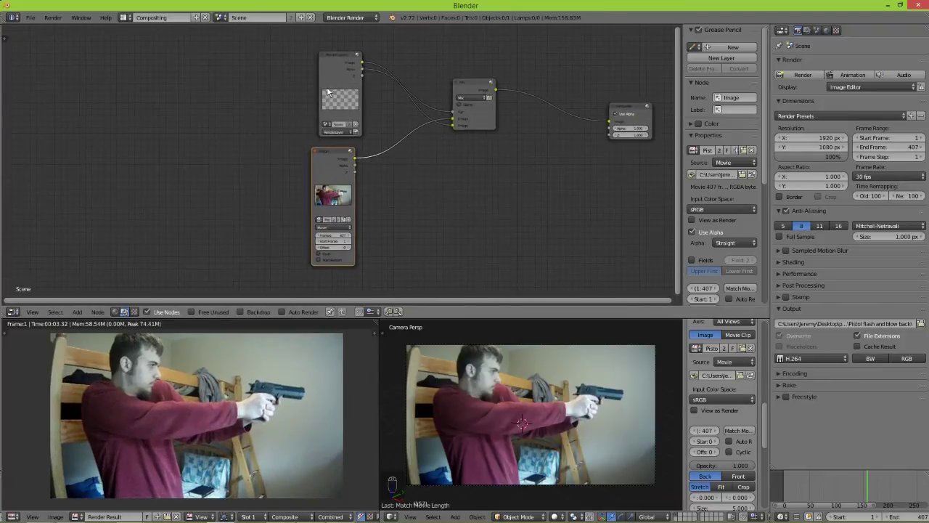
# Move the Render Layers and Image nodes together farther away from the Mix node
pyautogui.keyDown('shift'); pyautogui.click(340, 72); pyautogui.keyUp('shift')
pyautogui.press('g')
pyautogui.click(248, 93)
pyautogui.press('a')
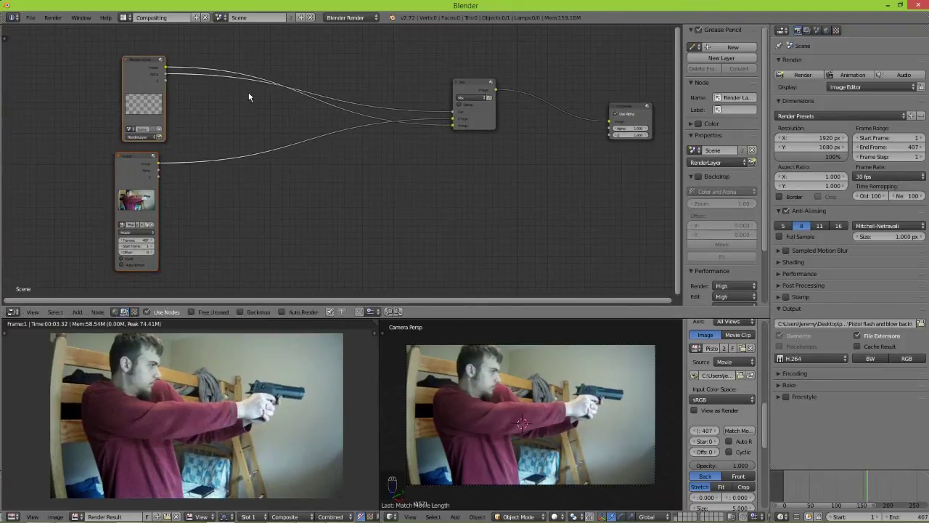
# Insert a Color Correction node into the link between the Image and Mix nodes, with its red, green and blue channels enabled
pyautogui.moveTo(222, 104); pyautogui.dragTo(236, 106, button='middle')
pyautogui.scroll(2, 237, 106)
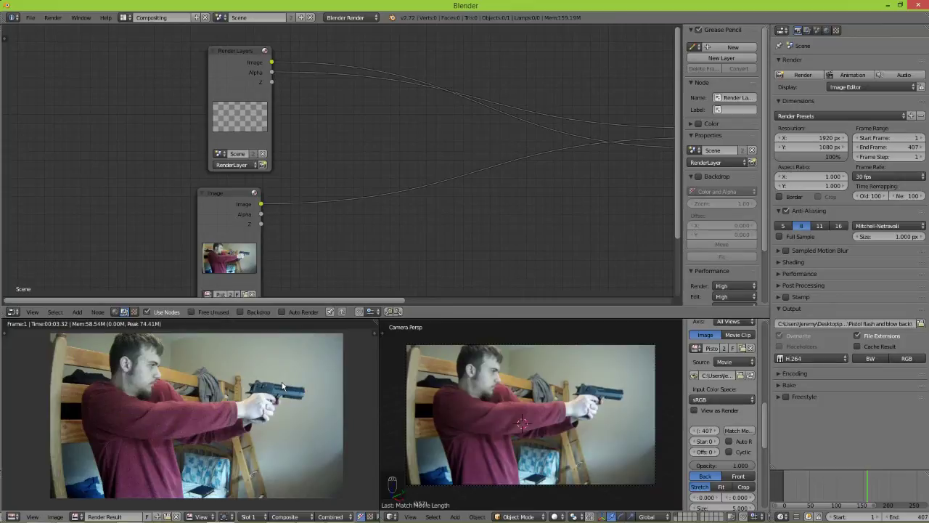
pyautogui.click(77, 311)
pyautogui.click(87, 294)
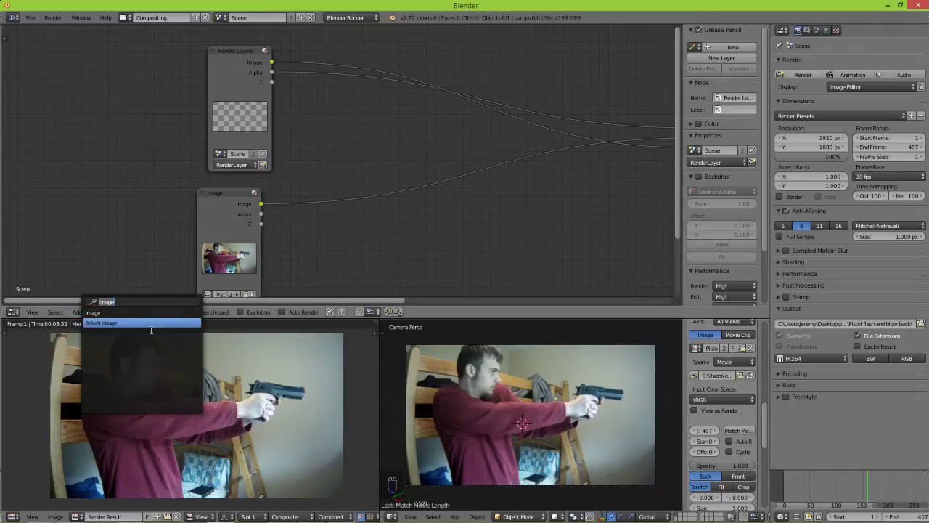
pyautogui.write('col')
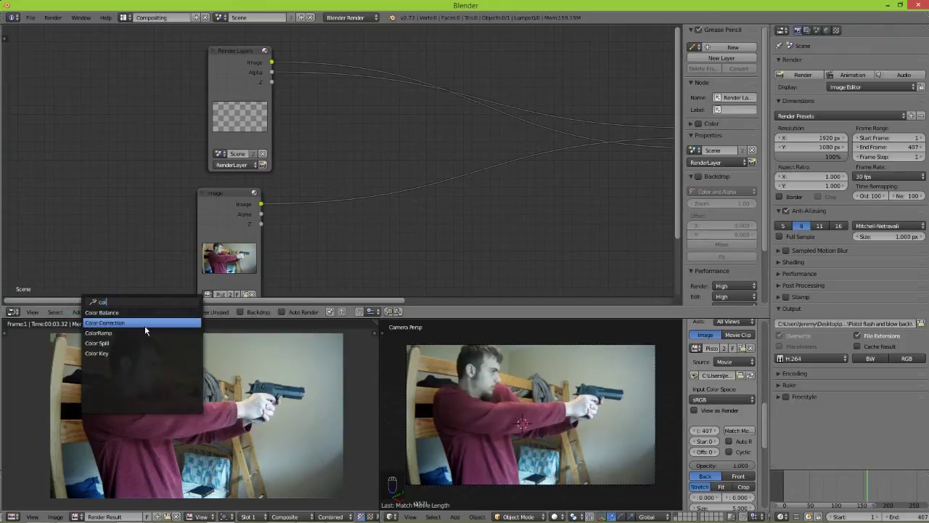
pyautogui.click(151, 325)
pyautogui.click(371, 144)
pyautogui.click(343, 169)
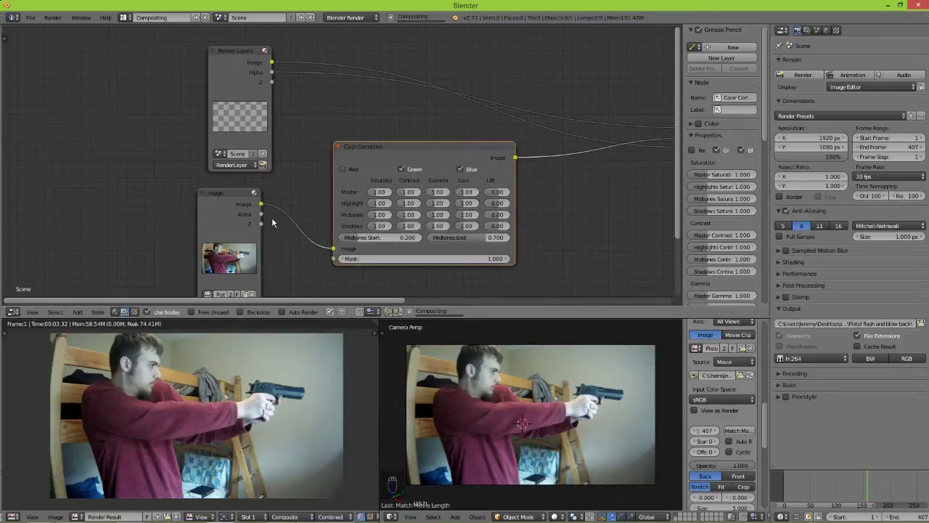
pyautogui.moveTo(438, 174); pyautogui.dragTo(309, 206)
pyautogui.click(340, 177)
pyautogui.moveTo(440, 153); pyautogui.dragTo(415, 167)
# Insert a Color Balance node into the link between the Color Correction and Mix nodes
pyautogui.click(78, 312)
pyautogui.click(84, 302)
pyautogui.write('c')
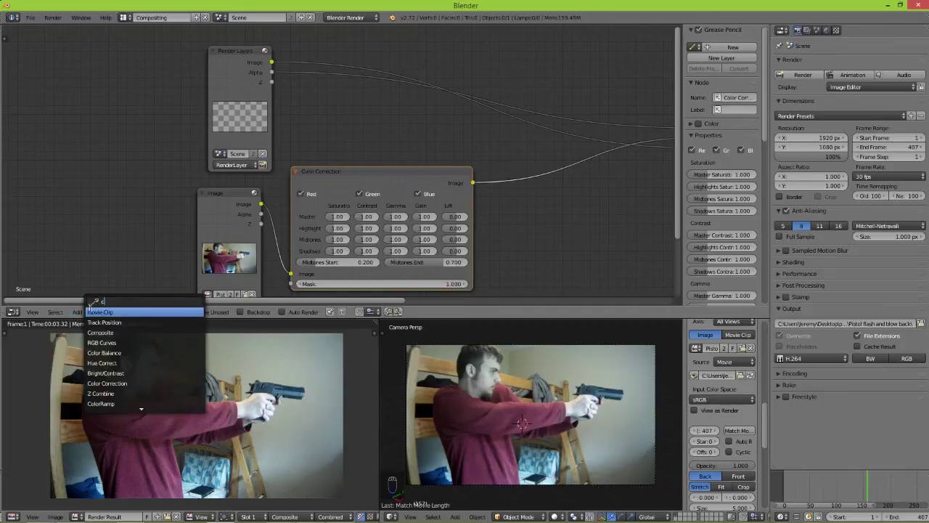
pyautogui.write('ol')
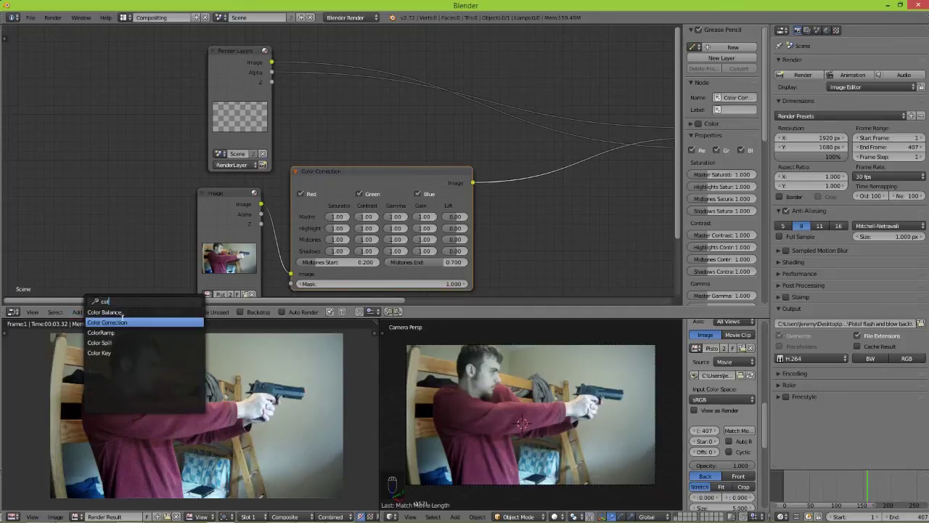
pyautogui.click(120, 314)
pyautogui.click(566, 136)
pyautogui.moveTo(597, 164); pyautogui.dragTo(548, 192)
# Tint the Color Balance node's lift slightly warm, its gamma slightly cyan-blue and its gain slightly pink
pyautogui.scroll(-3, 548, 190)
pyautogui.moveTo(495, 212); pyautogui.dragTo(394, 196, button='middle')
pyautogui.scroll(3, 393, 194)
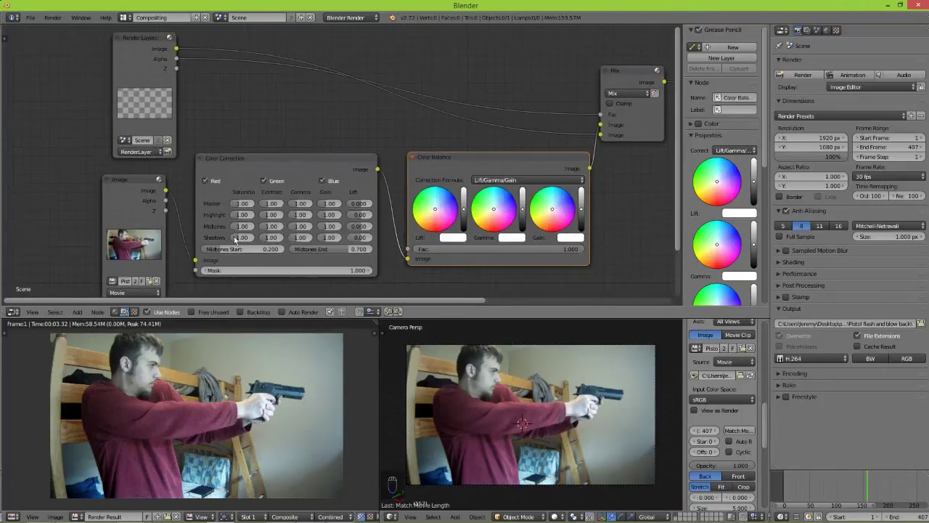
pyautogui.moveTo(238, 239); pyautogui.dragTo(215, 220, button='middle')
pyautogui.scroll(3, 369, 206)
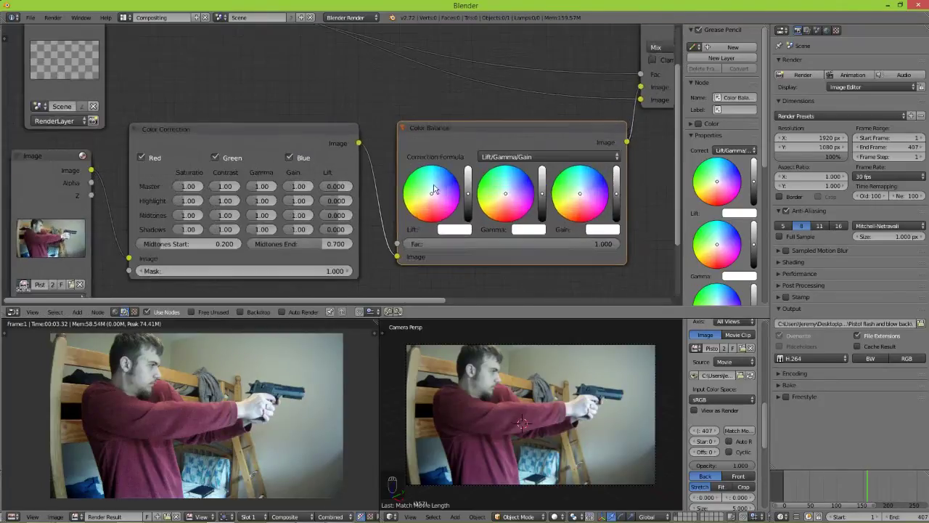
pyautogui.moveTo(369, 207); pyautogui.dragTo(398, 199)
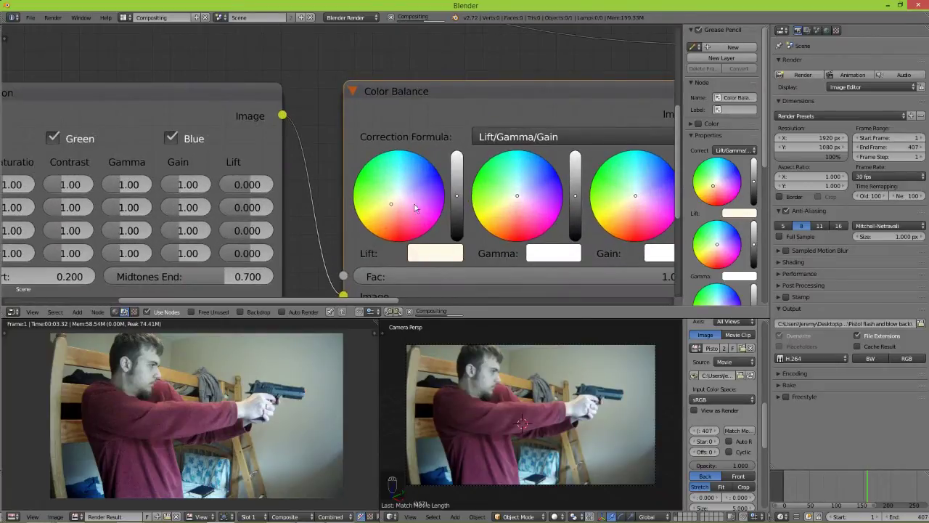
pyautogui.moveTo(517, 195); pyautogui.dragTo(511, 189)
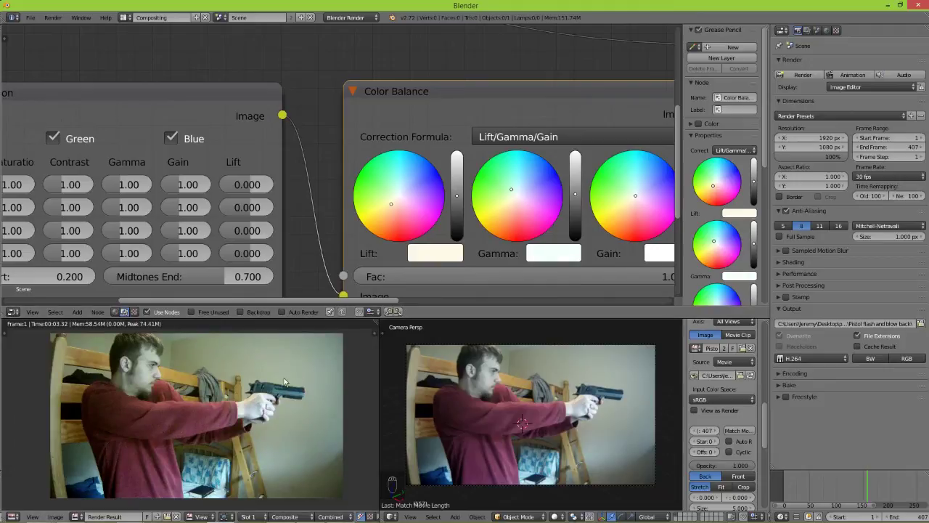
pyautogui.moveTo(630, 205); pyautogui.dragTo(633, 201)
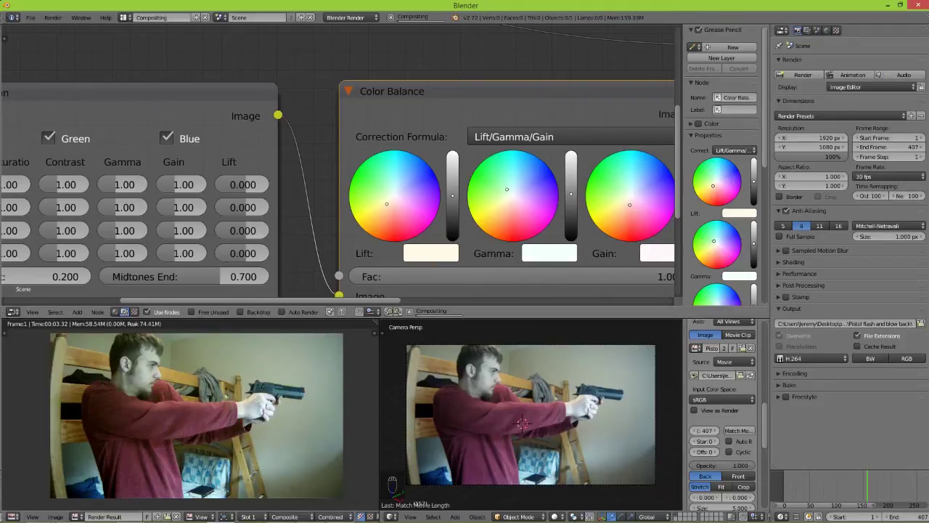
# Set the Color Correction node's master gamma and gain to about 0.91 and its master saturation to 0.9
pyautogui.moveTo(118, 253); pyautogui.dragTo(477, 255, button='middle')
pyautogui.scroll(1, 284, 190)
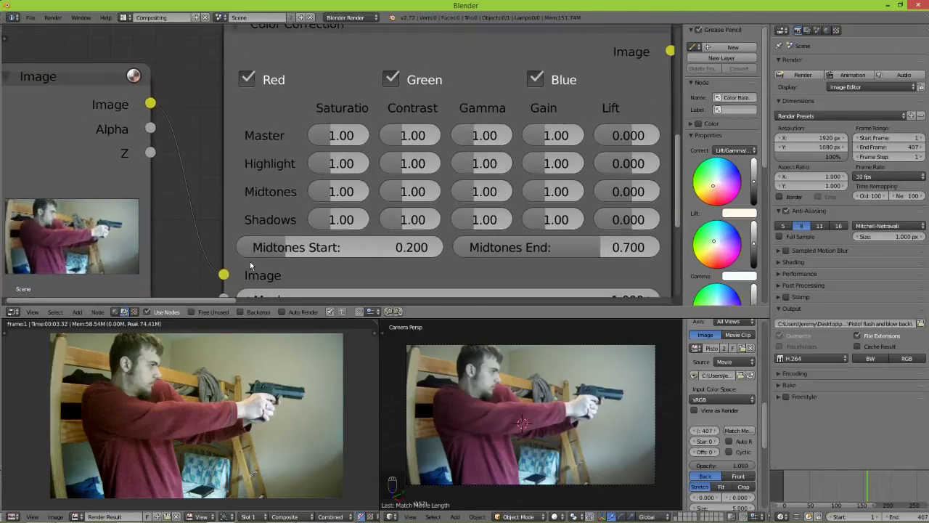
pyautogui.click(349, 142)
pyautogui.click(506, 136)
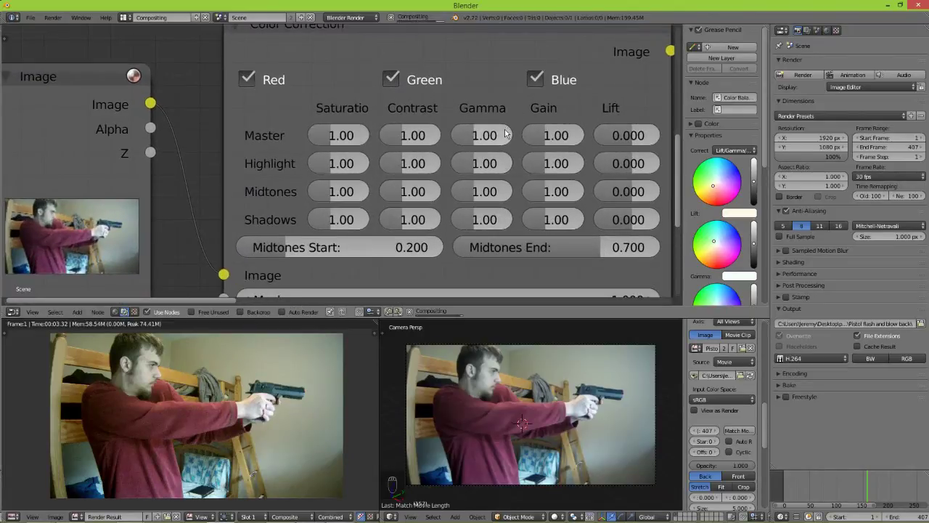
pyautogui.click(505, 131)
pyautogui.moveTo(506, 131); pyautogui.dragTo(473, 137)
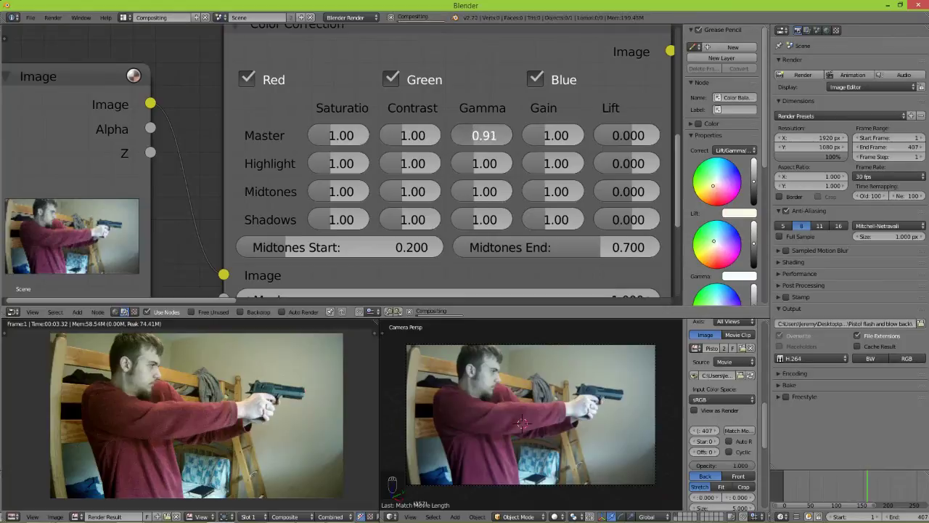
pyautogui.moveTo(564, 140); pyautogui.dragTo(545, 138)
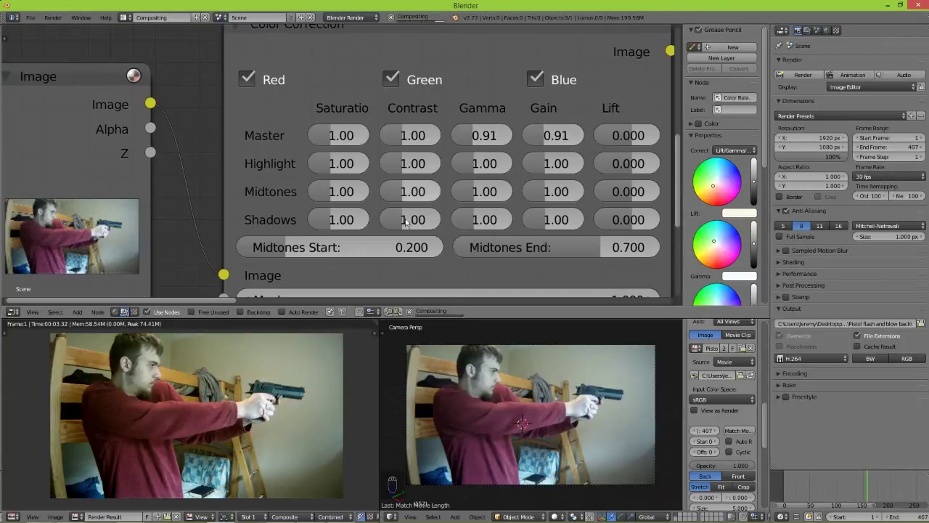
pyautogui.click(342, 135)
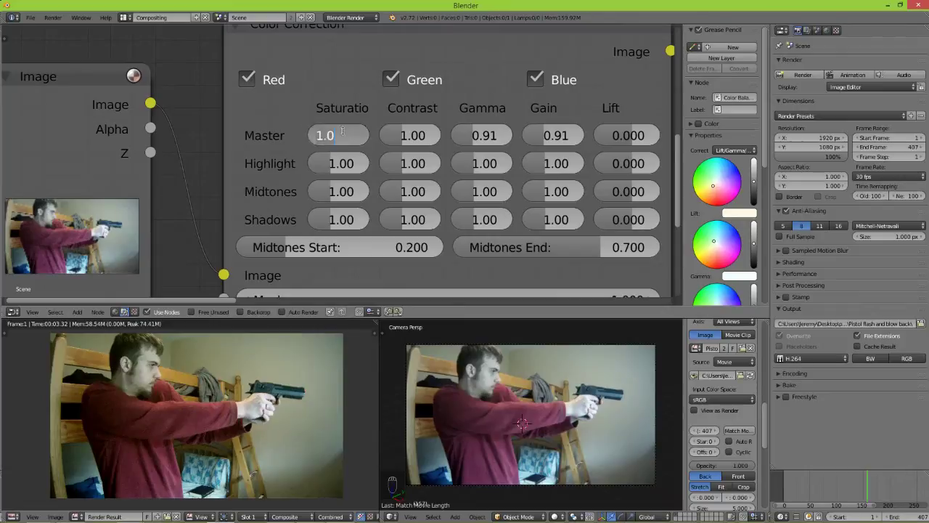
pyautogui.write('.9')
pyautogui.press('Return')
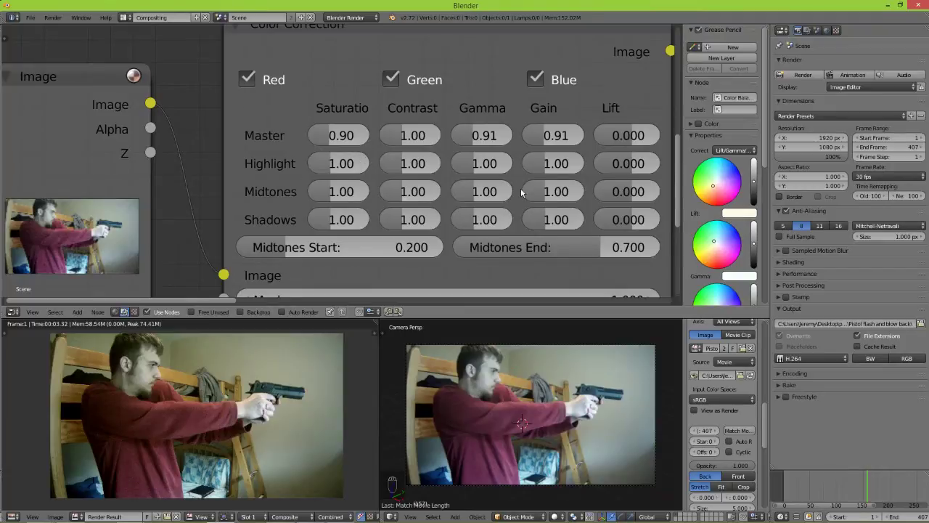
# Move the timeline to about frame 200 and shift the Composite node farther away from the Mix node
pyautogui.scroll(-2, 305, 189)
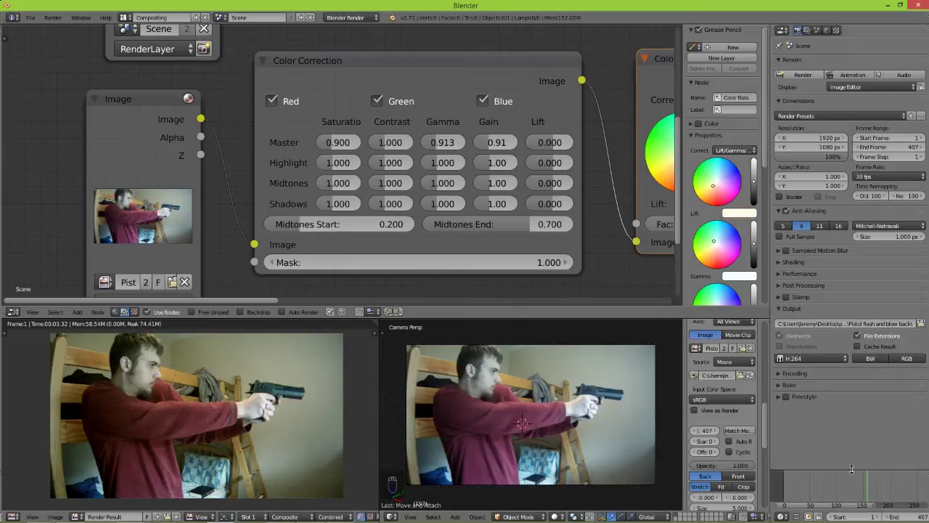
pyautogui.click(890, 487)
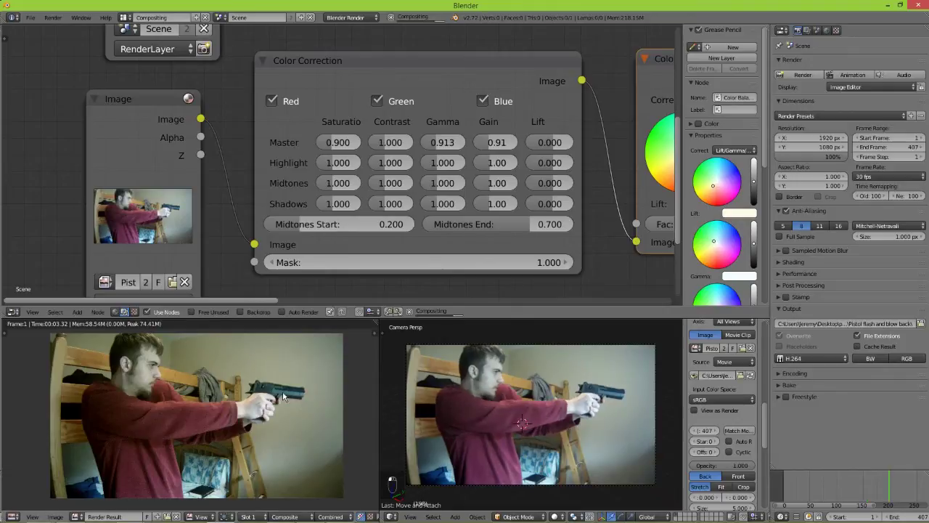
pyautogui.scroll(-4, 462, 225)
pyautogui.moveTo(522, 194); pyautogui.dragTo(218, 252, button='middle')
pyautogui.scroll(4, 385, 182)
pyautogui.moveTo(384, 181); pyautogui.dragTo(254, 198, button='middle')
pyautogui.scroll(4, 312, 171)
pyautogui.moveTo(418, 142); pyautogui.dragTo(542, 149)
# Insert a Lens Distortion node between the Mix and Composite nodes and set its Distort to -0.100
pyautogui.click(77, 311)
pyautogui.click(107, 303)
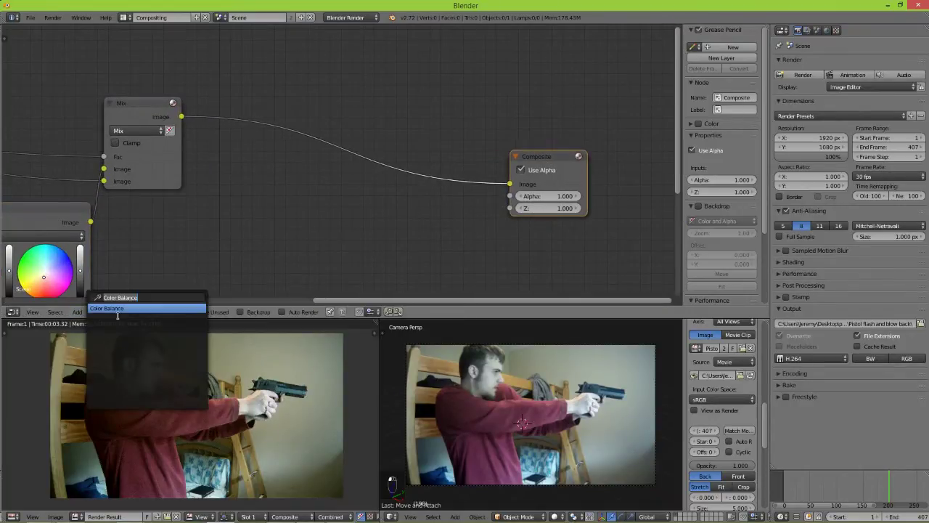
pyautogui.write('len')
pyautogui.click(128, 309)
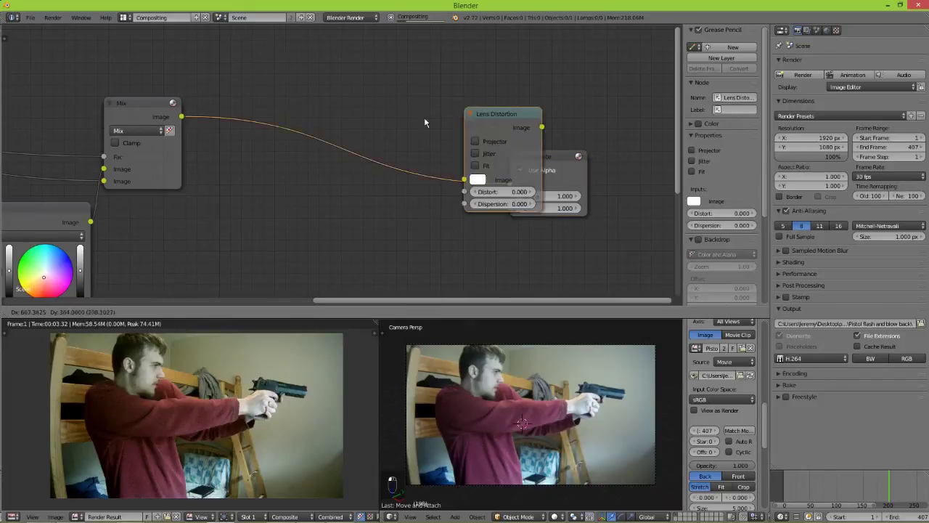
pyautogui.click(350, 142)
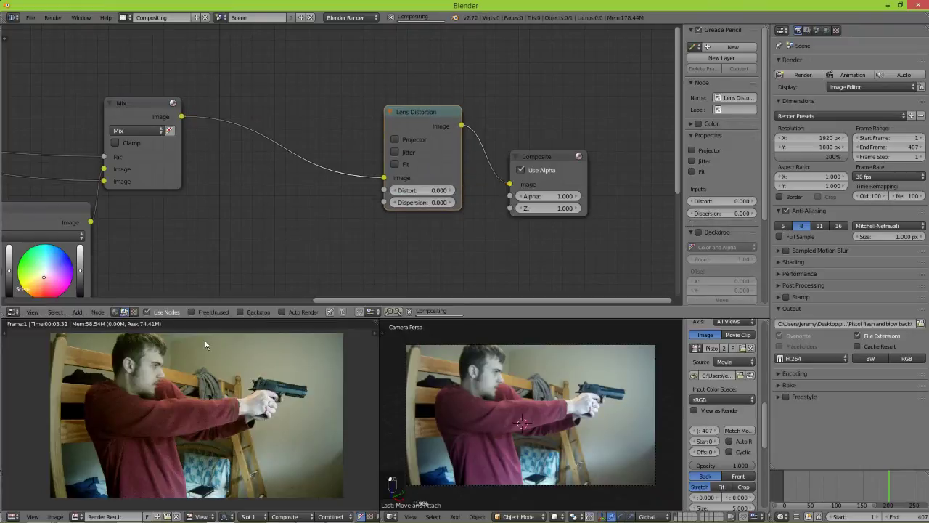
pyautogui.click(390, 189)
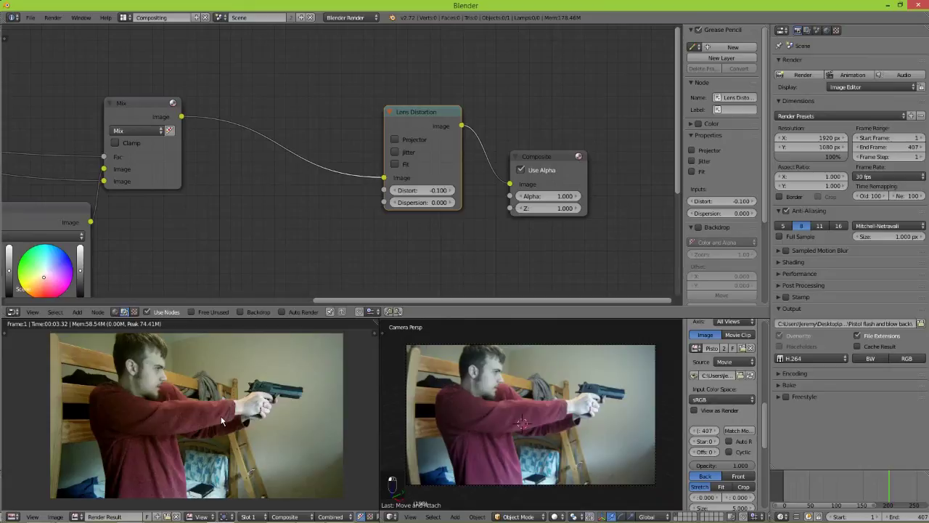
pyautogui.press('Home')
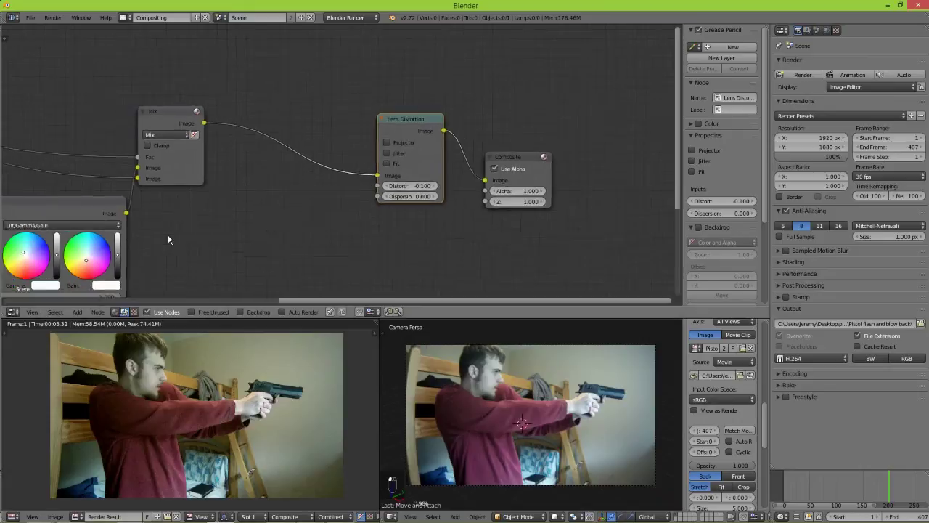
pyautogui.moveTo(322, 209); pyautogui.dragTo(438, 241, button='middle')
pyautogui.moveTo(351, 199); pyautogui.dragTo(219, 154, button='middle')
pyautogui.moveTo(268, 179)
pyautogui.mouseDown(button='middle')
pyautogui.moveTo(258, 173)
pyautogui.moveTo(266, 183)
pyautogui.mouseUp(button='middle')
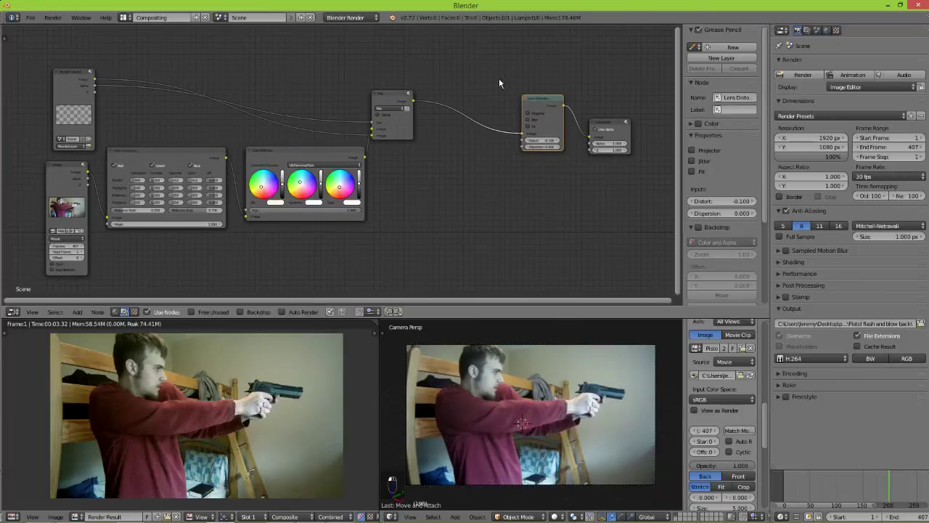
# Switch to the Default screen layout and show the scene through the camera in the 3D view
pyautogui.click(135, 20)
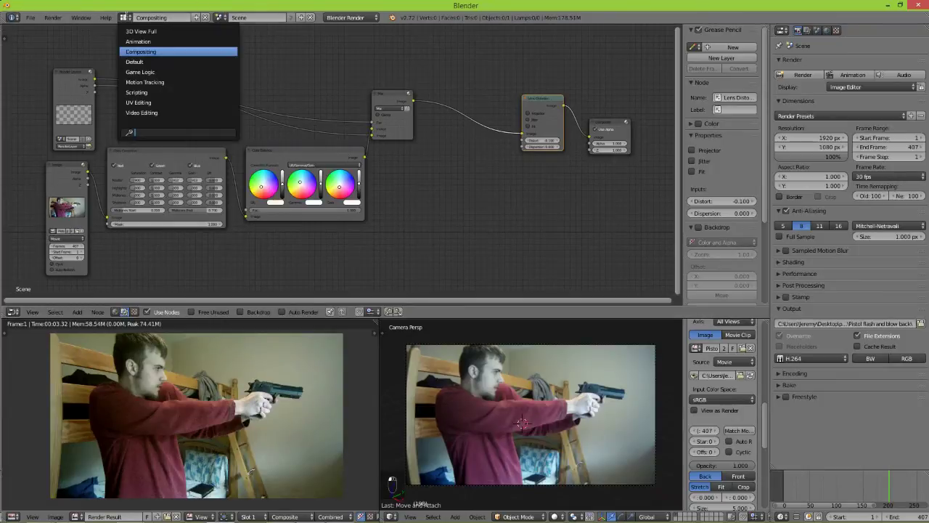
pyautogui.click(166, 61)
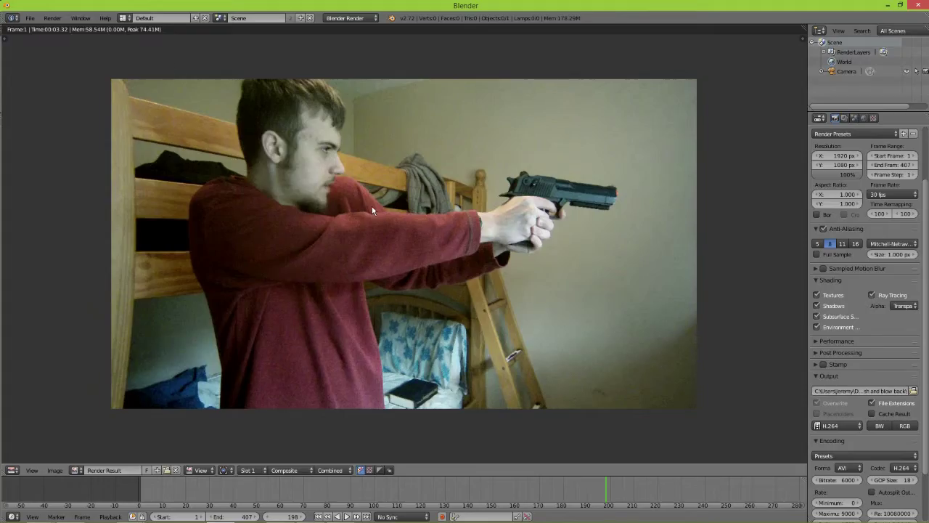
pyautogui.press('F11')
pyautogui.press('KP_0')
pyautogui.press('KP_2')
pyautogui.press('n')
pyautogui.press('n')
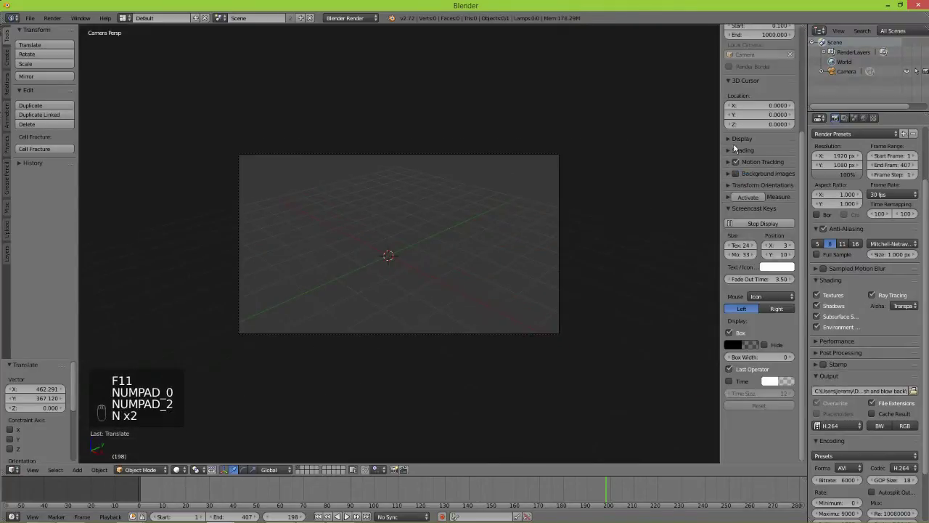
# Add the pistol movie as a background image in the 3D view, match its movie length and raise its opacity
pyautogui.click(735, 173)
pyautogui.click(744, 189)
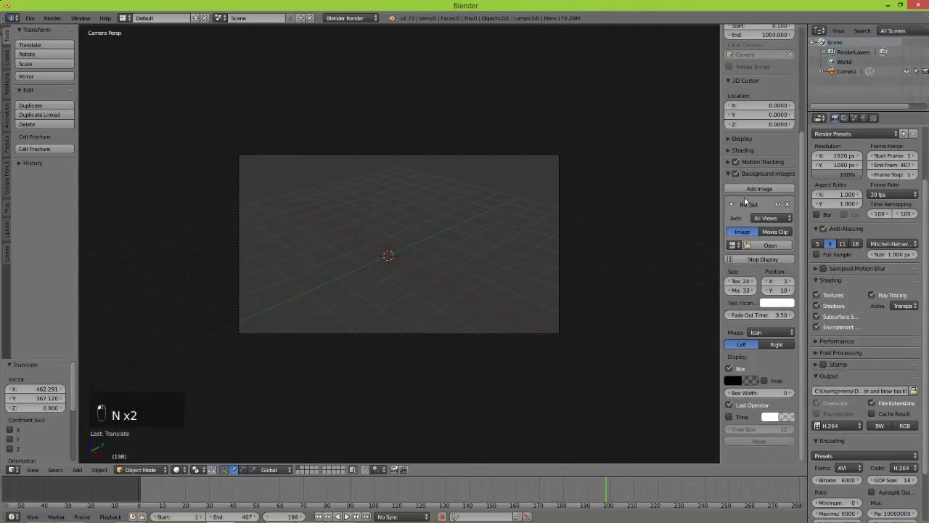
pyautogui.click(733, 245)
pyautogui.click(761, 258)
pyautogui.click(775, 327)
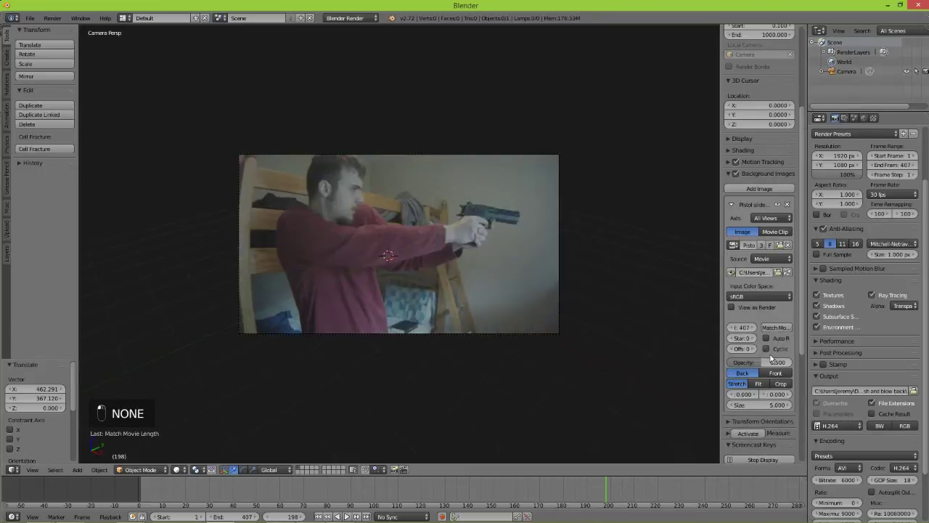
pyautogui.press('n')
pyautogui.press('n')
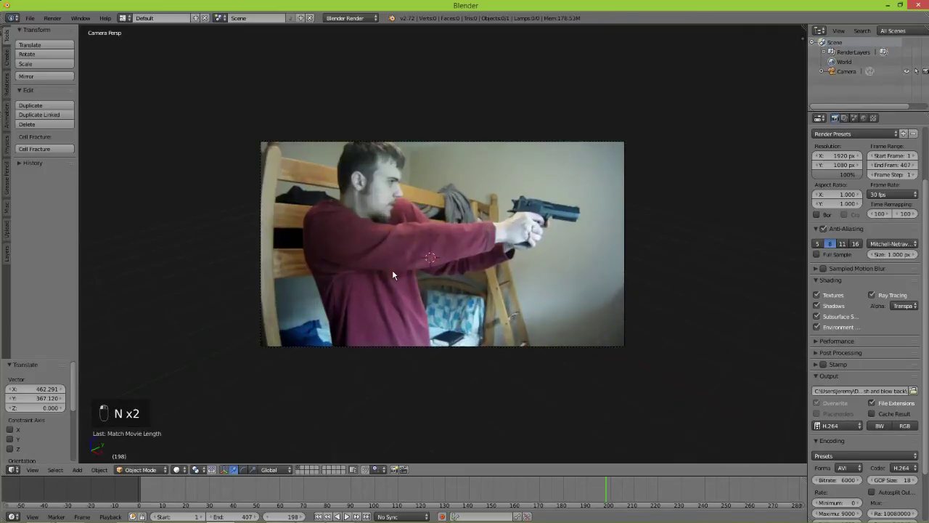
# Leave the camera view and add a cylinder mesh at the scene's centre
pyautogui.press('KP_0')
pyautogui.press('space')
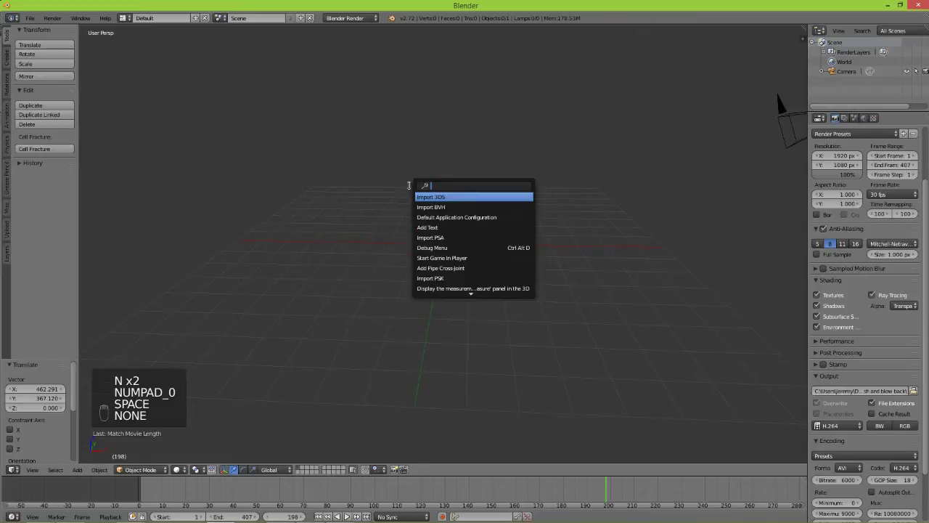
pyautogui.write('add c')
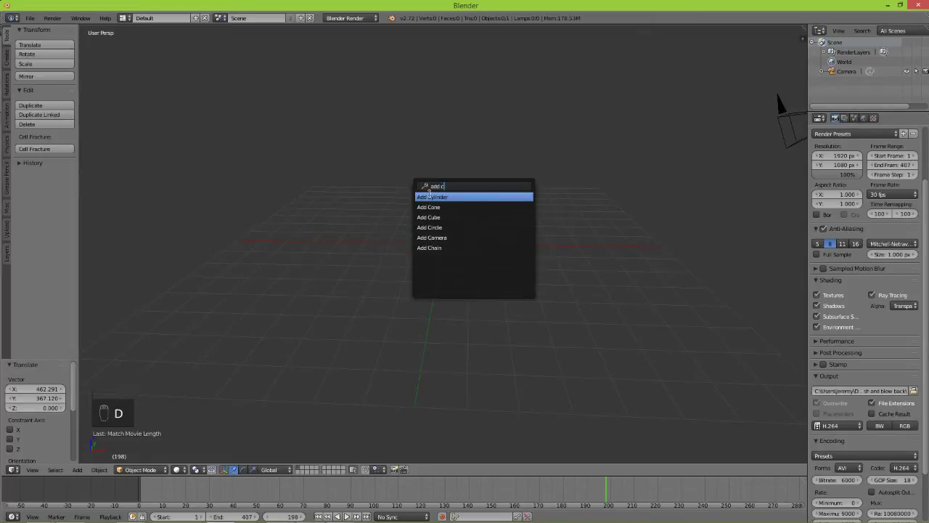
pyautogui.click(430, 195)
pyautogui.scroll(5, 370, 229)
pyautogui.press('Tab')
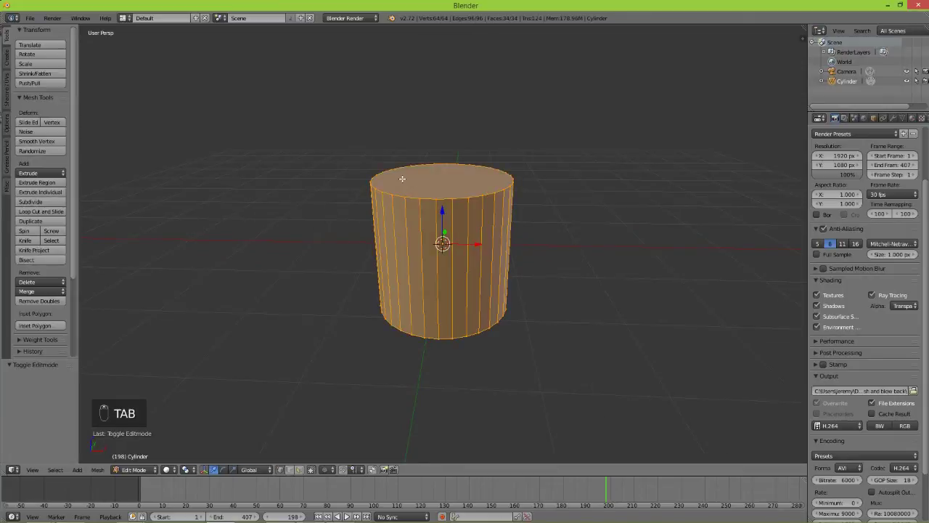
pyautogui.press('Tab')
# Enable the scale manipulator alongside the others and stretch the cylinder along Z to about four times its height
pyautogui.keyDown('shift'); pyautogui.click(245, 470); pyautogui.keyUp('shift')
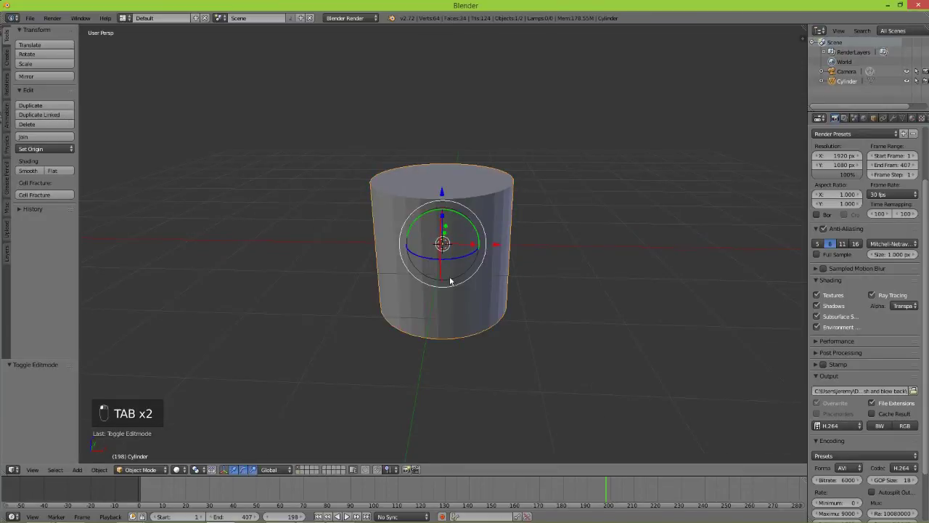
pyautogui.scroll(-2, 450, 281)
pyautogui.moveTo(443, 217); pyautogui.dragTo(451, 127)
pyautogui.scroll(-5, 469, 151)
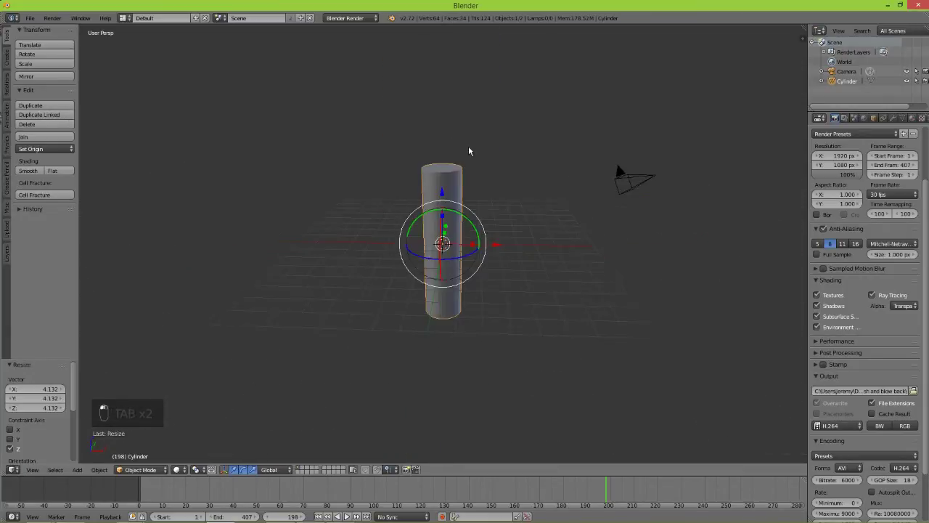
pyautogui.moveTo(469, 151); pyautogui.dragTo(449, 138, button='middle')
pyautogui.scroll(3, 447, 156)
pyautogui.moveTo(443, 217); pyautogui.dragTo(443, 216)
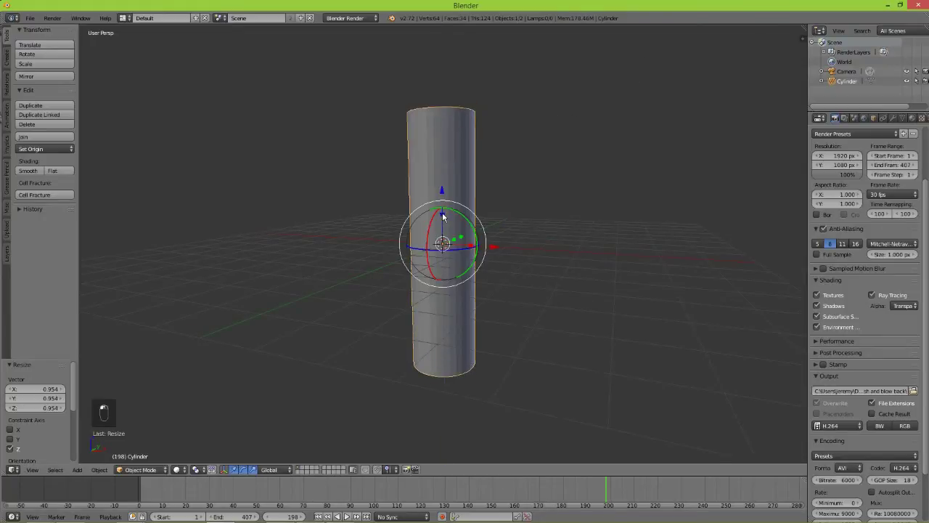
# Cut eight evenly spaced horizontal edge loops around the cylinder in Edit Mode
pyautogui.press('Tab')
pyautogui.click(46, 212)
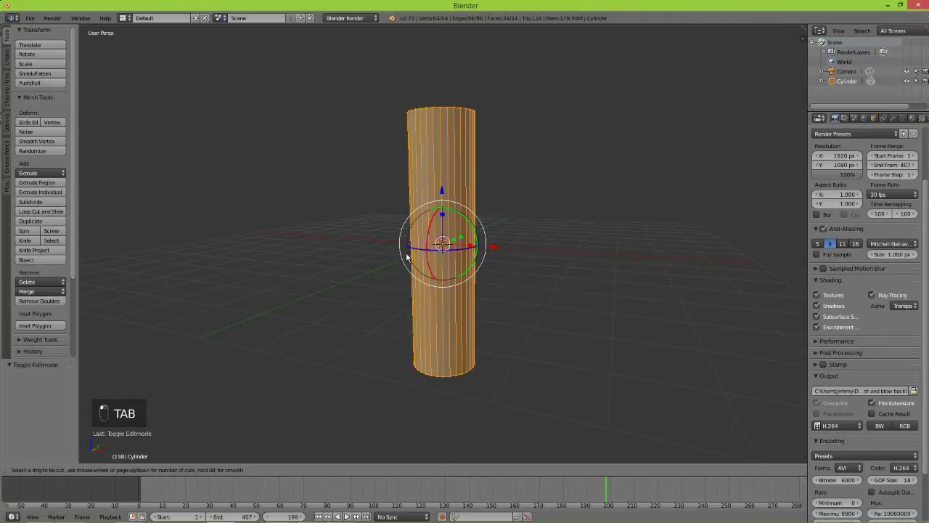
pyautogui.click(458, 260)
pyautogui.click(458, 257)
pyautogui.moveTo(435, 262); pyautogui.dragTo(493, 259, button='middle')
pyautogui.moveTo(312, 428); pyautogui.dragTo(341, 385, button='middle')
# Select the ring of faces third from the cylinder's bottom and scale it up by about 1.75
pyautogui.press('a')
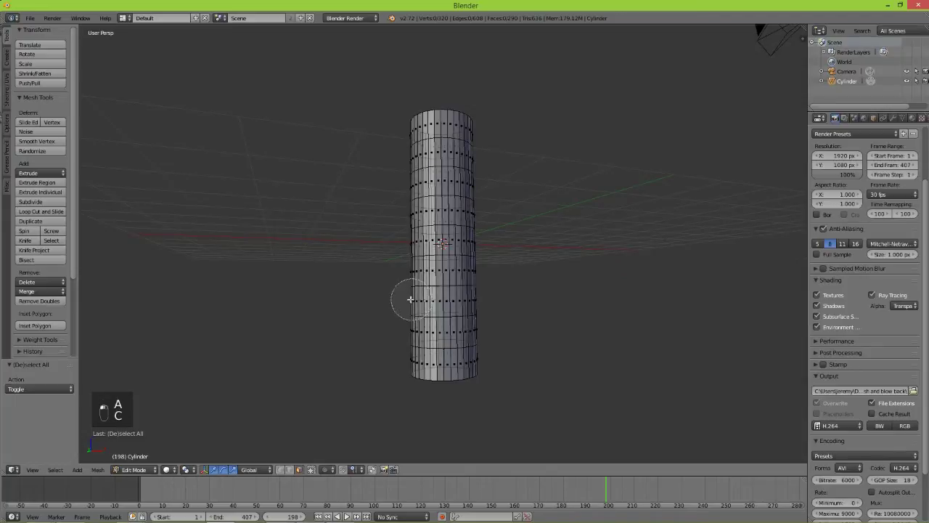
pyautogui.moveTo(410, 298); pyautogui.dragTo(437, 307)
pyautogui.press('s')
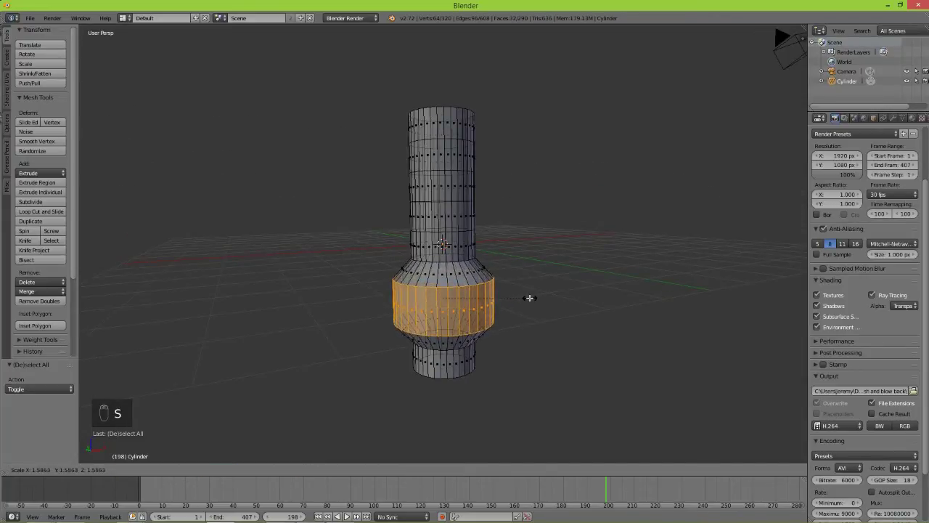
pyautogui.click(539, 297)
# Select only the middle ring of faces and scale it up by about 1.46
pyautogui.press('a')
pyautogui.press('c')
pyautogui.moveTo(402, 250)
pyautogui.mouseDown()
pyautogui.moveTo(430, 245)
pyautogui.moveTo(514, 269)
pyautogui.moveTo(472, 283)
pyautogui.mouseUp()
pyautogui.moveTo(471, 283); pyautogui.dragTo(403, 286, button='middle')
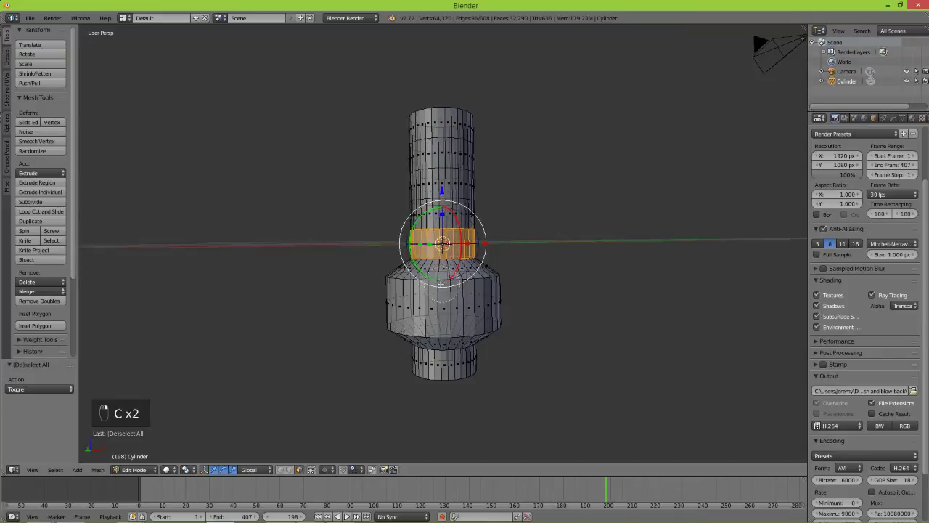
pyautogui.press('s')
pyautogui.click(525, 251)
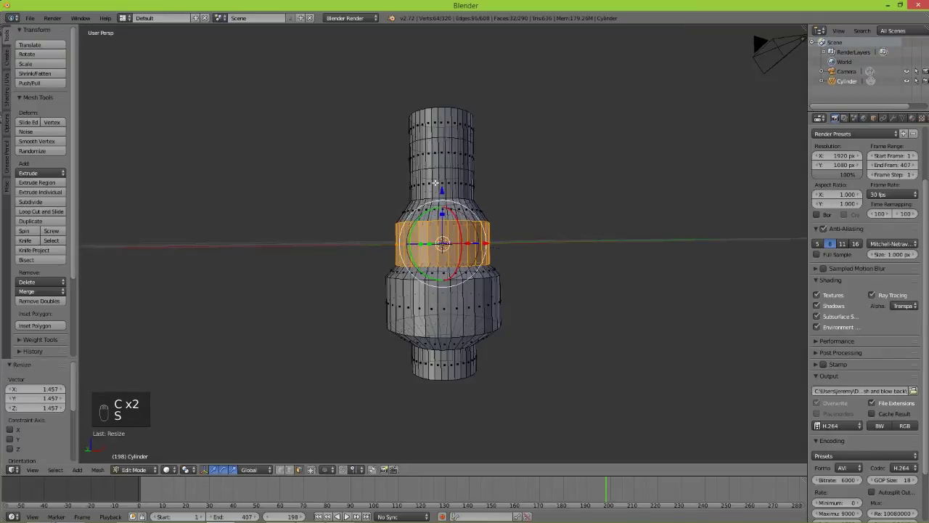
pyautogui.press('a')
pyautogui.moveTo(444, 190); pyautogui.dragTo(426, 105, button='middle')
pyautogui.press('c')
pyautogui.moveTo(425, 106)
pyautogui.mouseDown()
pyautogui.moveTo(414, 109)
pyautogui.moveTo(439, 109)
pyautogui.mouseUp()
pyautogui.press('s')
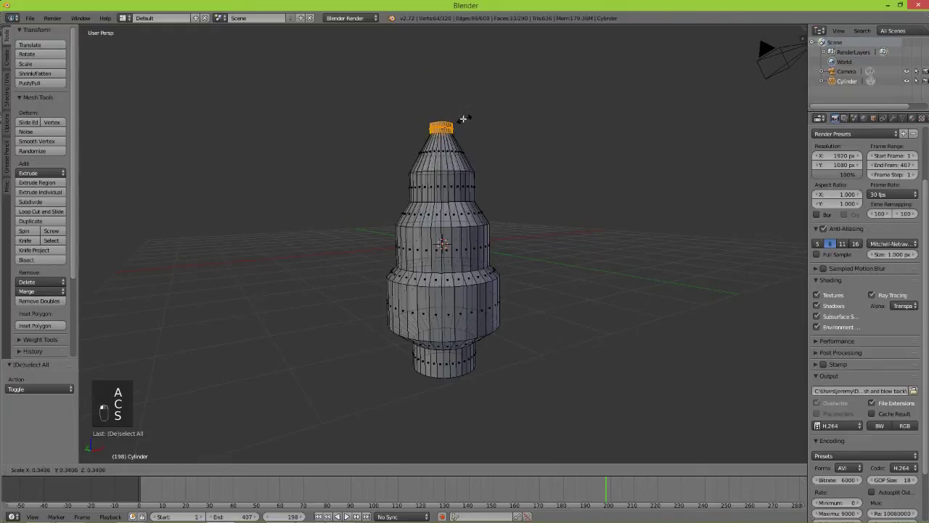
pyautogui.rightClick(464, 119)
# Select only the cylinder's top face, try resizing it by itself and undo that resize
pyautogui.moveTo(444, 110); pyautogui.dragTo(497, 170, button='middle')
pyautogui.rightClick(439, 112)
pyautogui.press('s')
pyautogui.click(507, 138)
pyautogui.hotkey('ctrl', 'z')
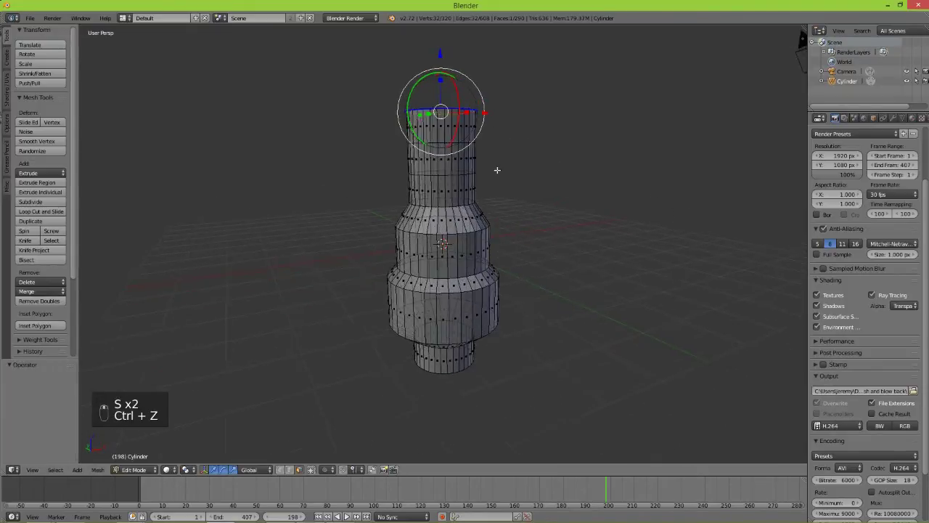
# Scale the top face to a little over a third of its size with smooth proportional editing, tapering the cylinder's upper part
pyautogui.press('o')
pyautogui.press('s')
pyautogui.scroll(-8, 498, 182)
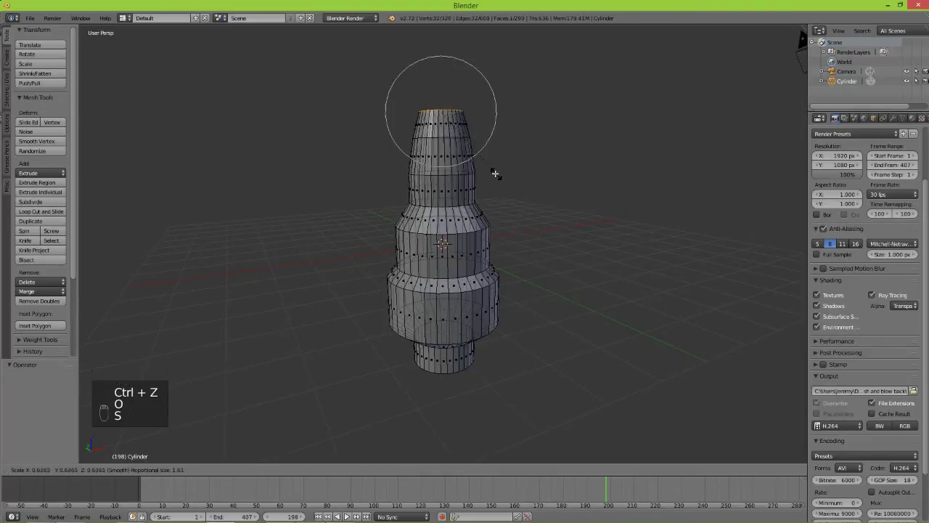
pyautogui.scroll(-6, 479, 159)
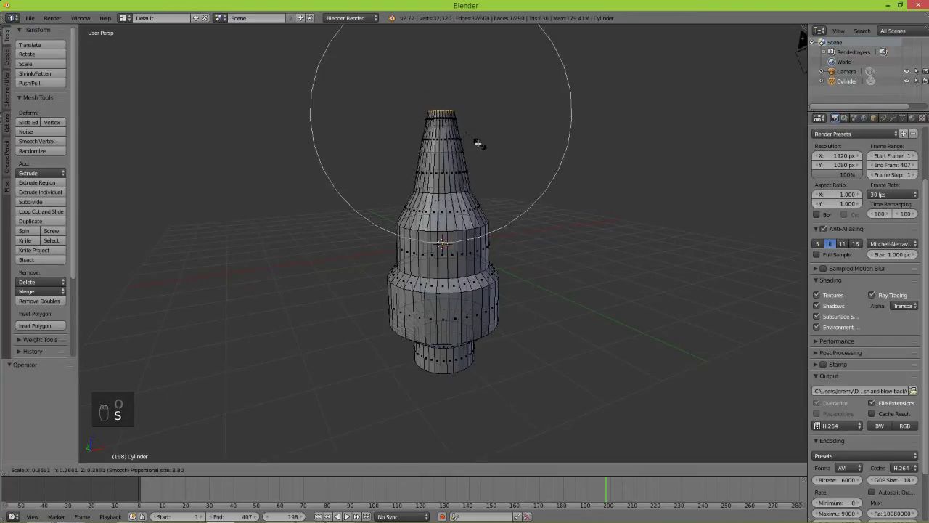
pyautogui.click(475, 141)
pyautogui.press('Tab')
pyautogui.scroll(-3, 508, 230)
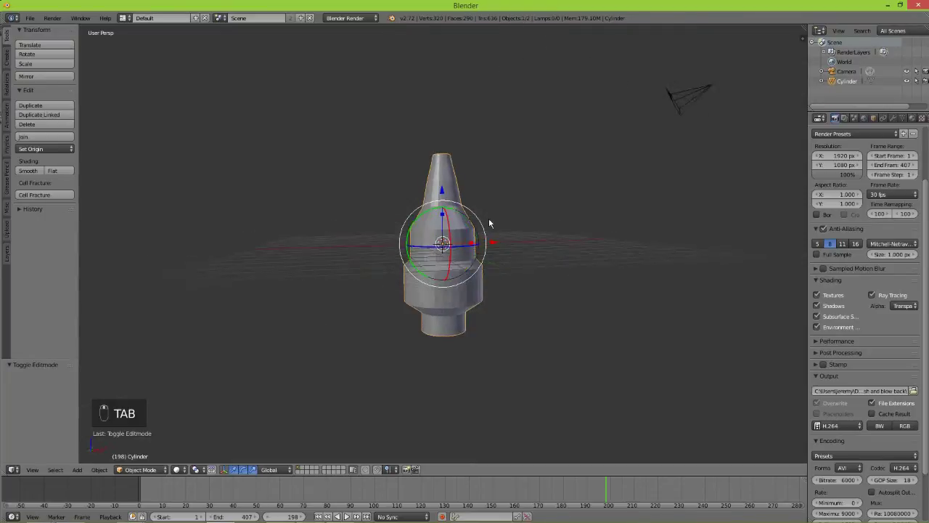
# Turn off proportional editing, scale the cylinder's bottom face down to about 0.137 and return to Object Mode
pyautogui.scroll(10, 506, 241)
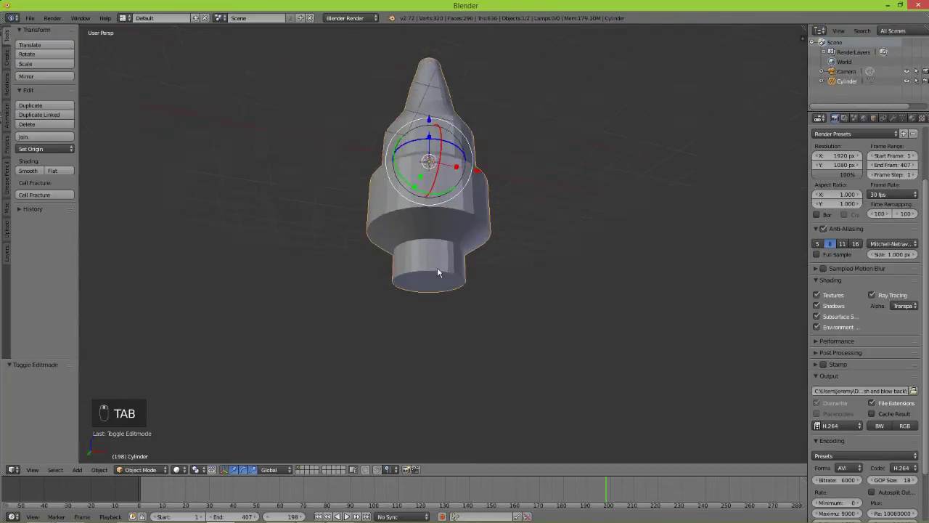
pyautogui.press('Tab')
pyautogui.press('o')
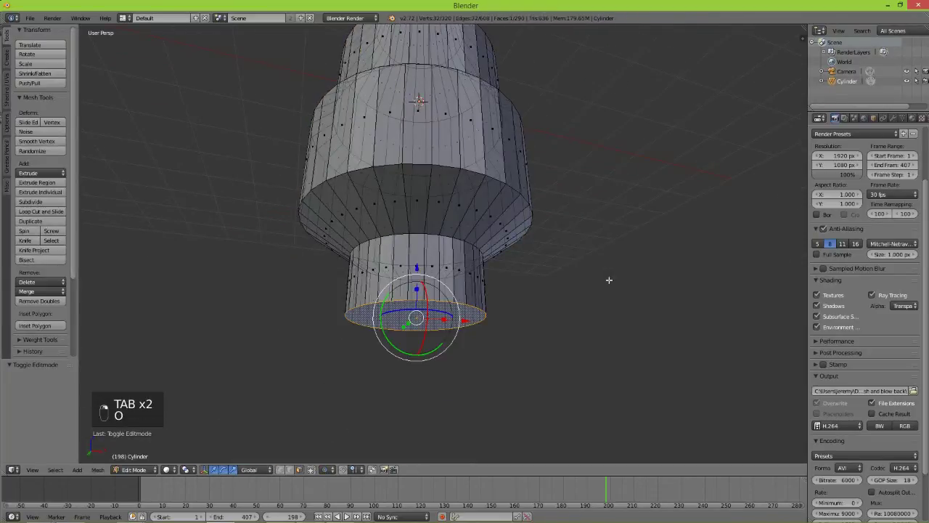
pyautogui.press('s')
pyautogui.click(439, 303)
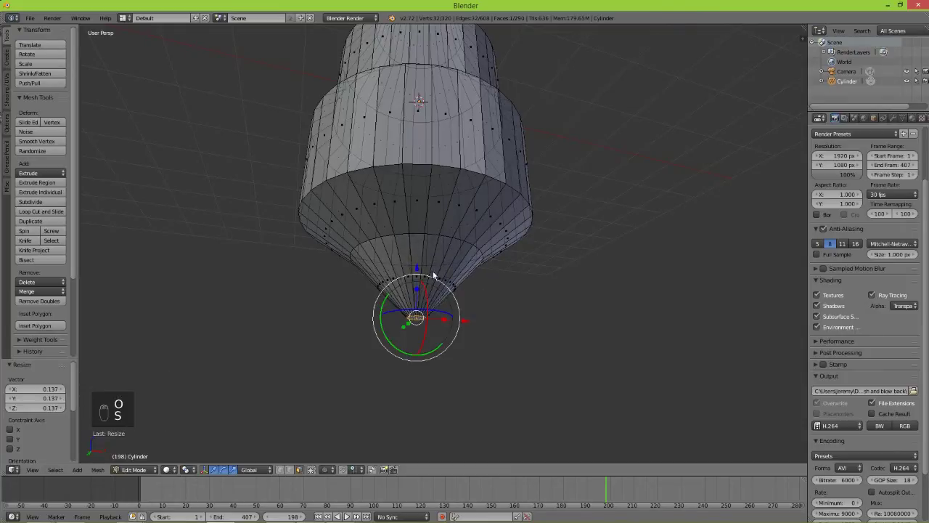
pyautogui.press('Tab')
pyautogui.scroll(-6, 431, 230)
pyautogui.moveTo(431, 230); pyautogui.dragTo(422, 263, button='middle')
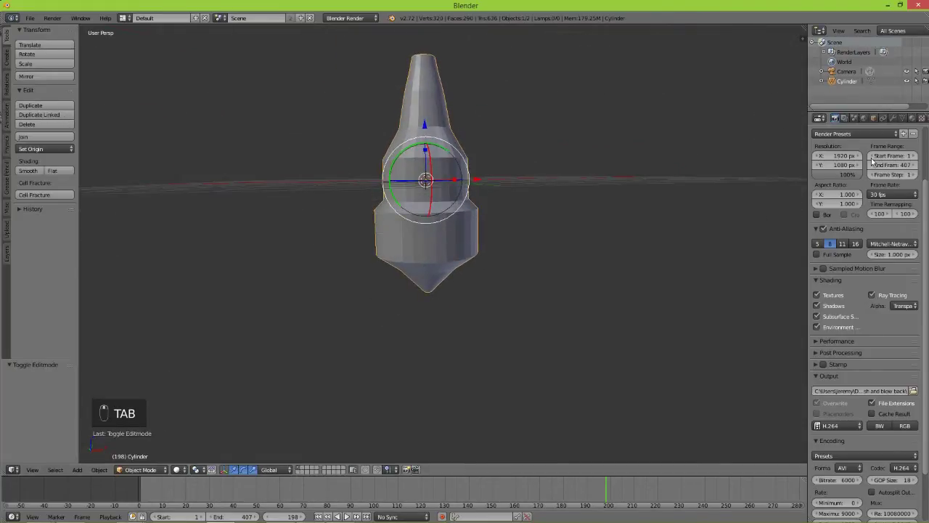
# Create a new brush texture and set its type to Distorted Noise
pyautogui.scroll(-2, 569, 212)
pyautogui.scroll(2, 568, 211)
pyautogui.scroll(-1, 916, 122)
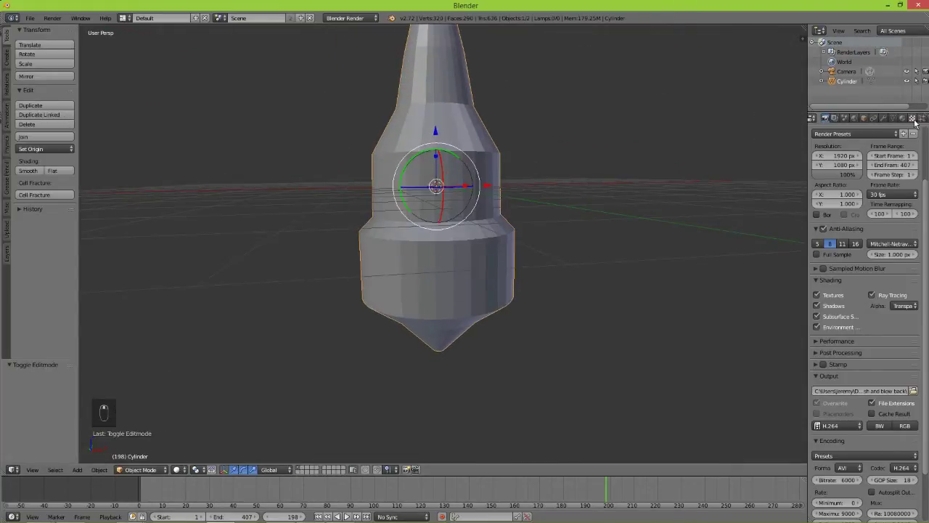
pyautogui.click(912, 118)
pyautogui.click(825, 150)
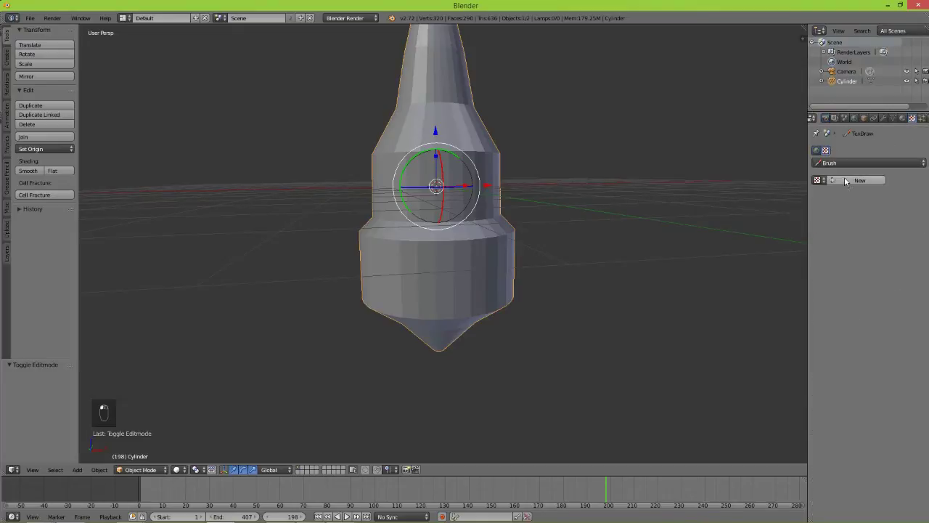
pyautogui.click(846, 178)
pyautogui.click(865, 192)
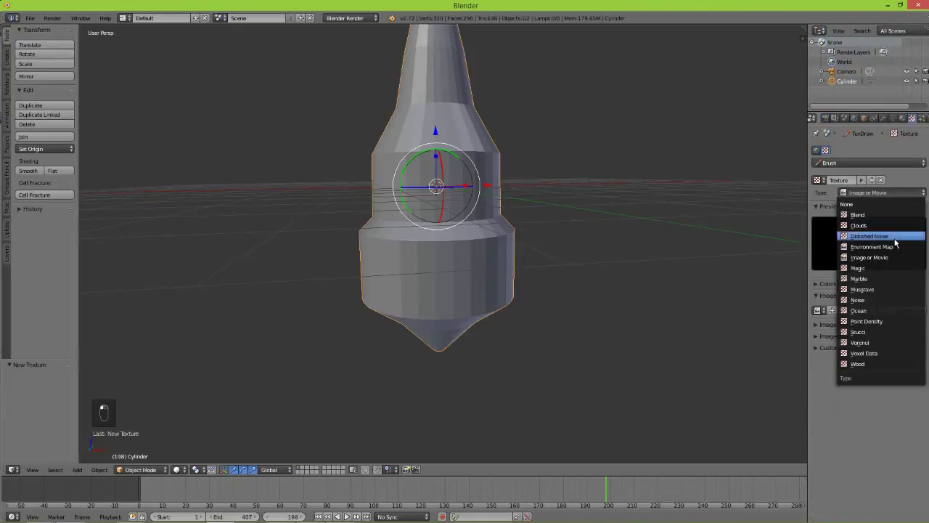
pyautogui.click(894, 238)
# Add a Subdivision Surface modifier to the cylinder, followed by a Displace modifier that uses the existing distorted noise texture
pyautogui.click(883, 118)
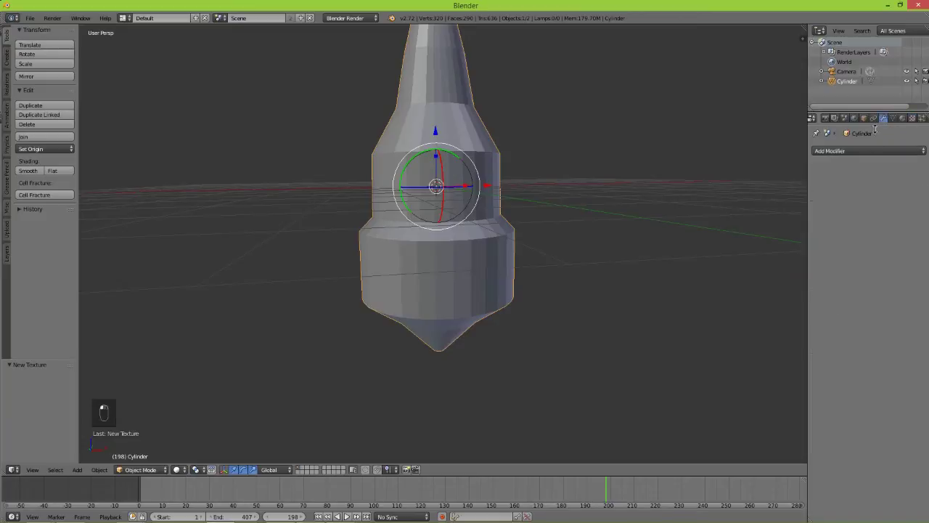
pyautogui.click(865, 151)
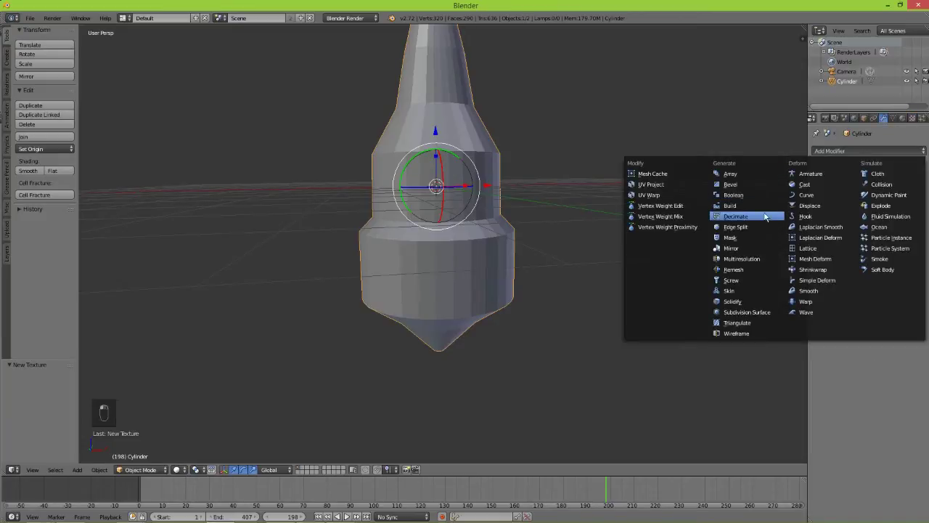
pyautogui.click(763, 314)
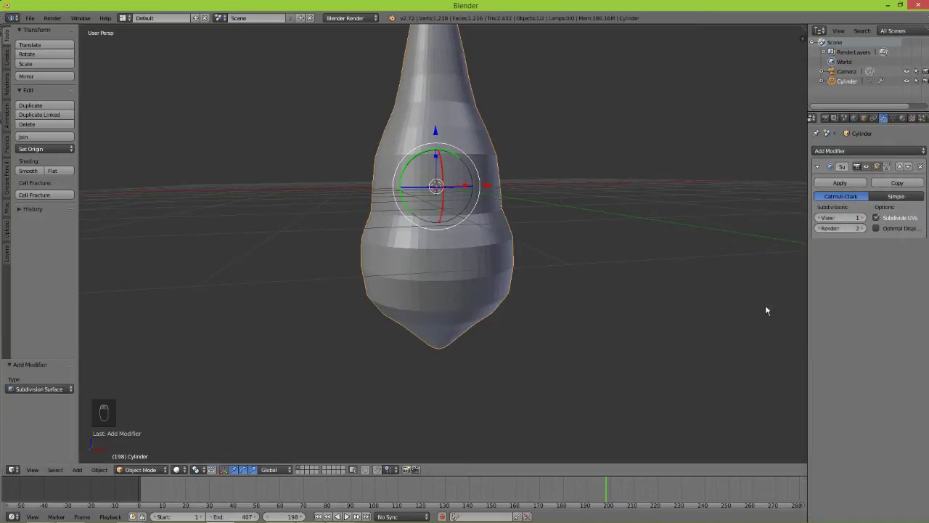
pyautogui.click(872, 153)
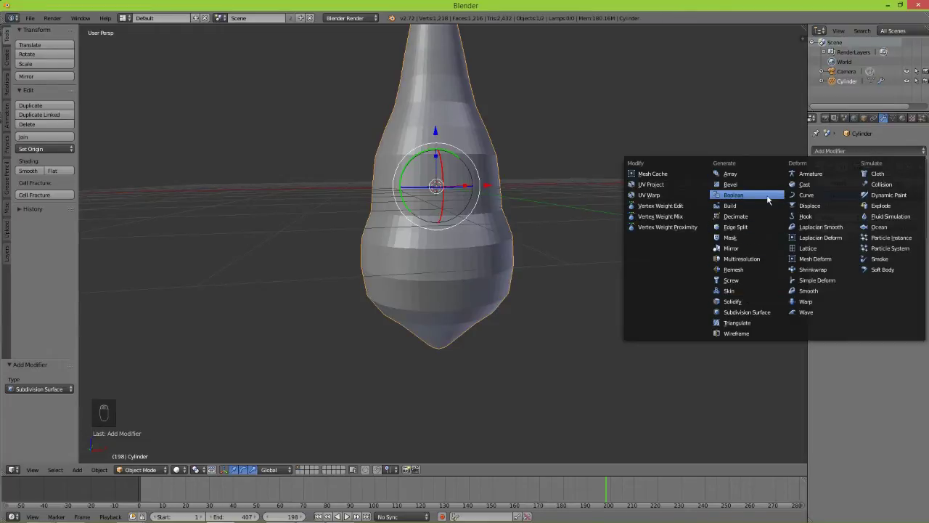
pyautogui.click(809, 205)
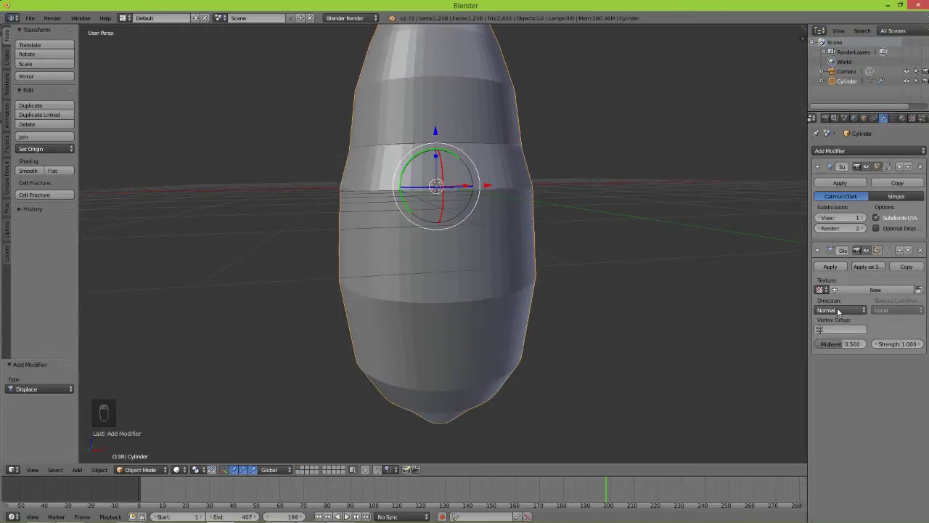
pyautogui.click(819, 289)
pyautogui.click(792, 312)
# Try a Displace strength of 1.1 and look over the spiky mesh from several sides
pyautogui.moveTo(769, 301); pyautogui.dragTo(686, 218, button='middle')
pyautogui.moveTo(905, 344)
pyautogui.mouseDown()
pyautogui.moveTo(820, 345)
pyautogui.moveTo(916, 344)
pyautogui.mouseUp()
pyautogui.scroll(-3, 479, 228)
pyautogui.moveTo(479, 228); pyautogui.dragTo(482, 249, button='middle')
pyautogui.scroll(3, 481, 249)
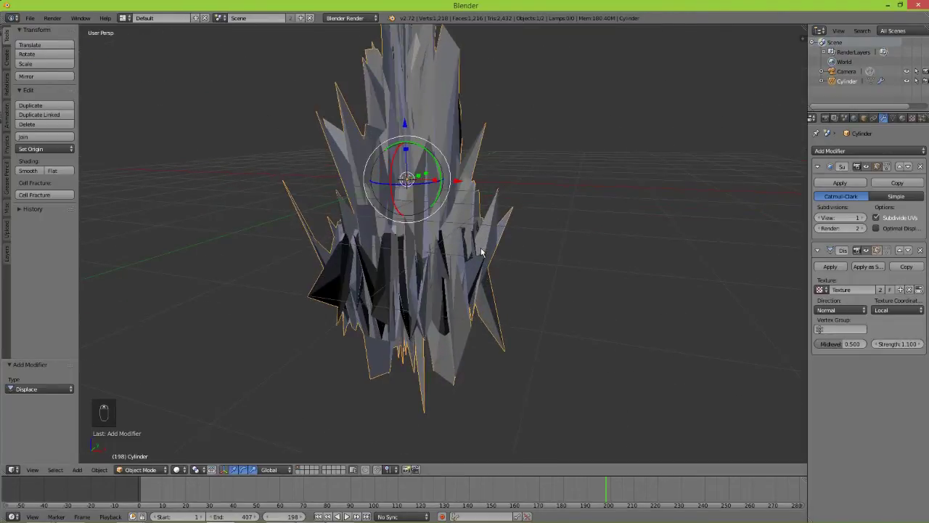
pyautogui.moveTo(564, 269); pyautogui.dragTo(697, 215, button='middle')
pyautogui.press('g')
pyautogui.rightClick(504, 206)
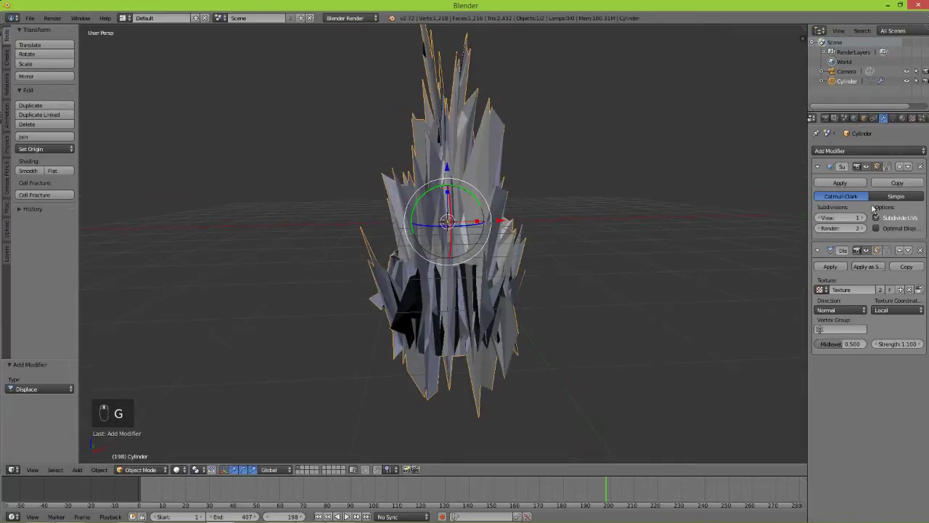
# Try other viewport subdivision levels on the mesh, down to 0, and return the level to 1
pyautogui.click(862, 217)
pyautogui.click(821, 218)
pyautogui.click(820, 219)
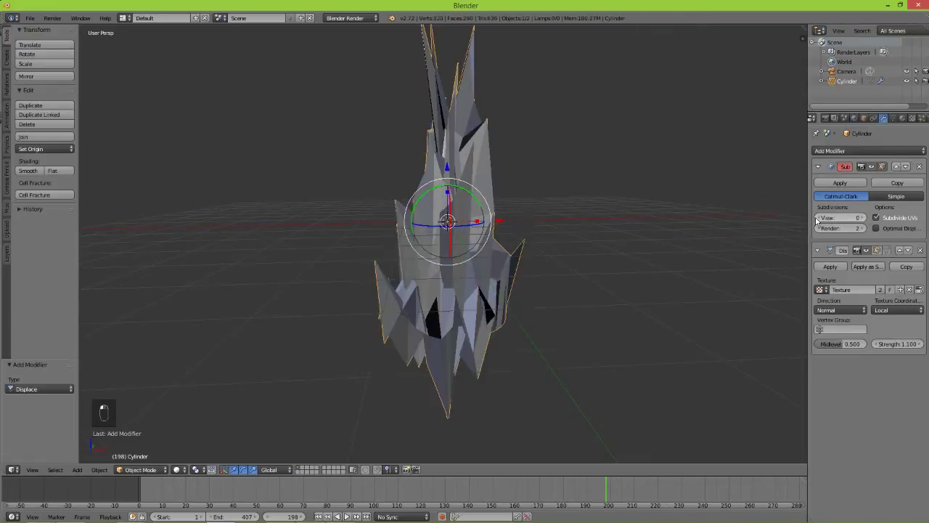
pyautogui.click(859, 218)
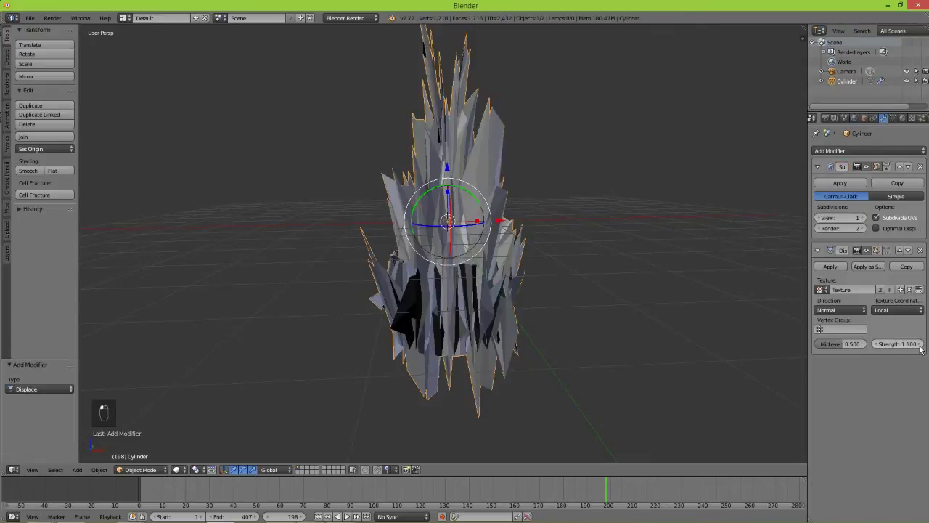
# Lower the Displace modifier's strength to 0.9 and check the spikes from another angle
pyautogui.click(877, 344)
pyautogui.click(877, 344)
pyautogui.moveTo(499, 222); pyautogui.dragTo(578, 229, button='middle')
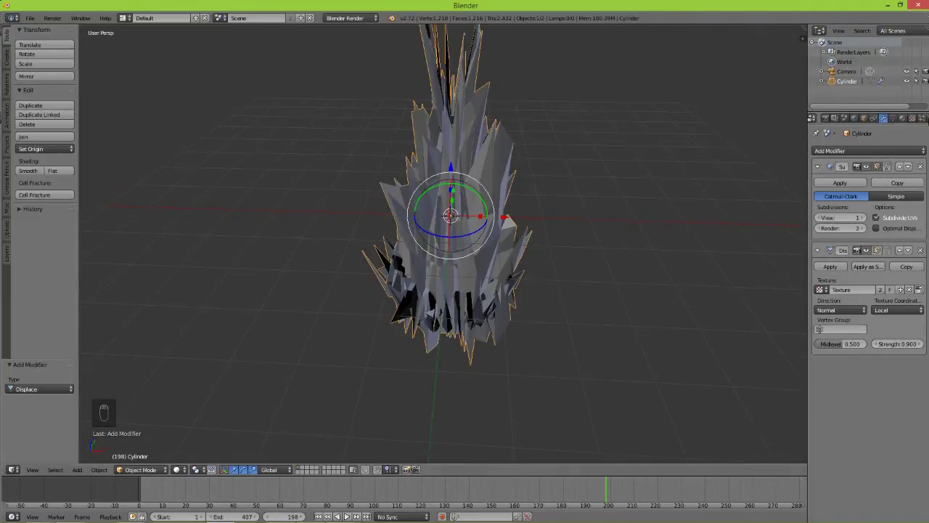
# In camera view, rotate the spiky mesh to lie roughly horizontal, shrink it and place it just above the pistol
pyautogui.click(903, 119)
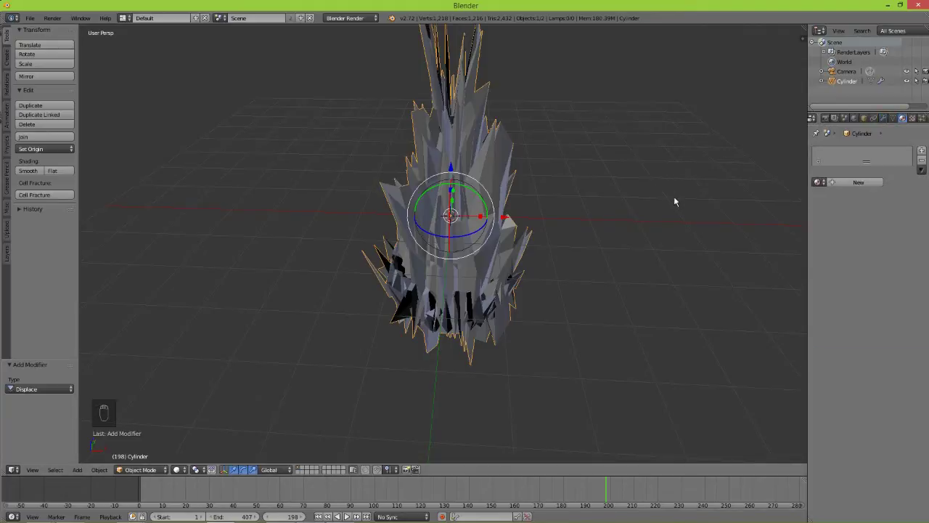
pyautogui.press('KP_0')
pyautogui.press('r')
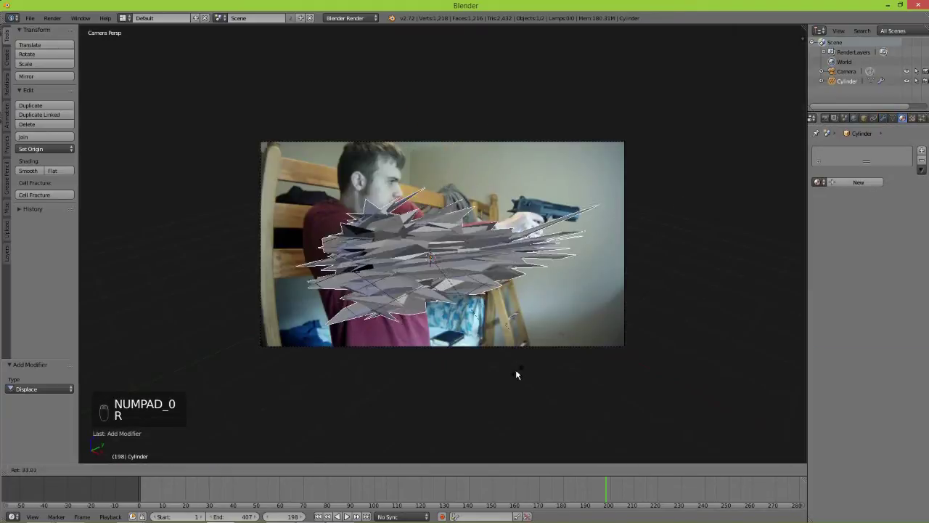
pyautogui.click(505, 379)
pyautogui.press('s')
pyautogui.click(495, 280)
pyautogui.press('g')
pyautogui.click(549, 208)
pyautogui.press('s')
pyautogui.click(520, 196)
pyautogui.press('g')
pyautogui.click(534, 183)
pyautogui.press('s')
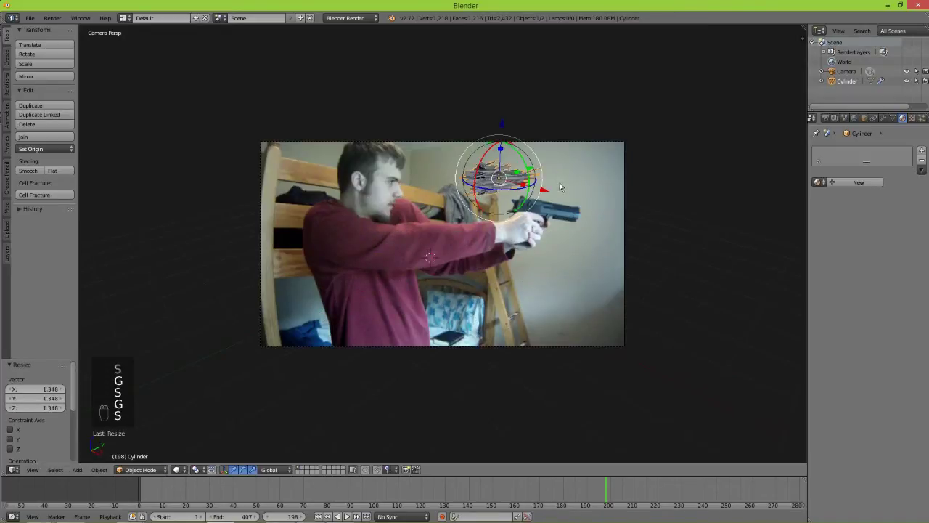
pyautogui.click(559, 181)
# Move the flash mesh to the pistol's muzzle, enlarge it by about 1.37 and rotate it in line with the barrel
pyautogui.scroll(4, 594, 172)
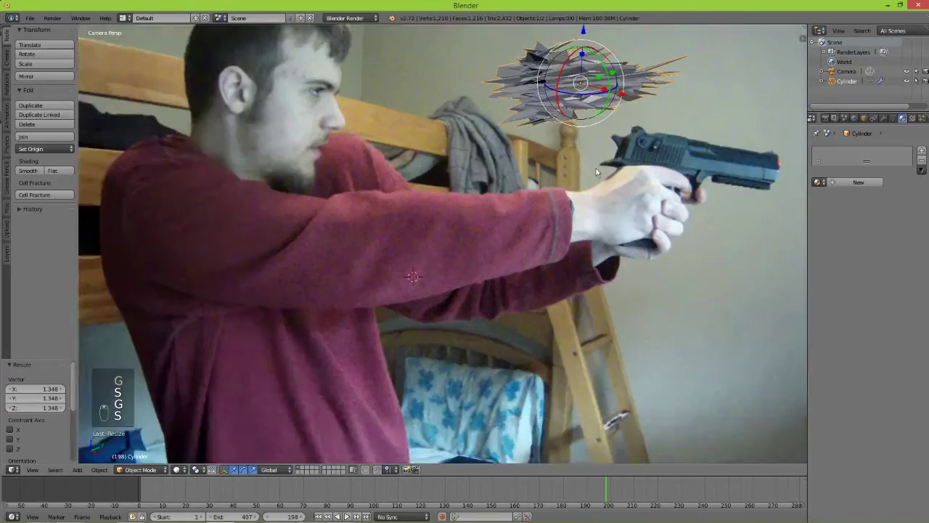
pyautogui.scroll(-3, 596, 172)
pyautogui.press('g')
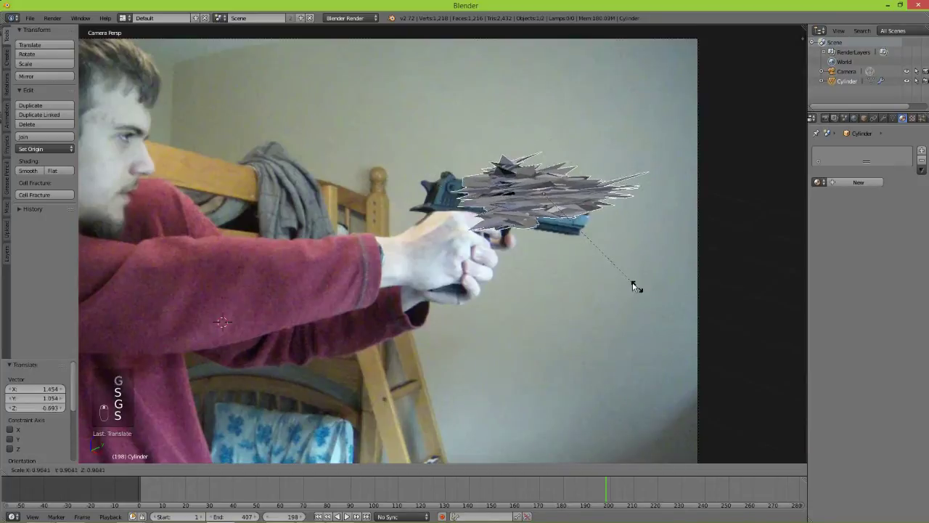
pyautogui.click(656, 265)
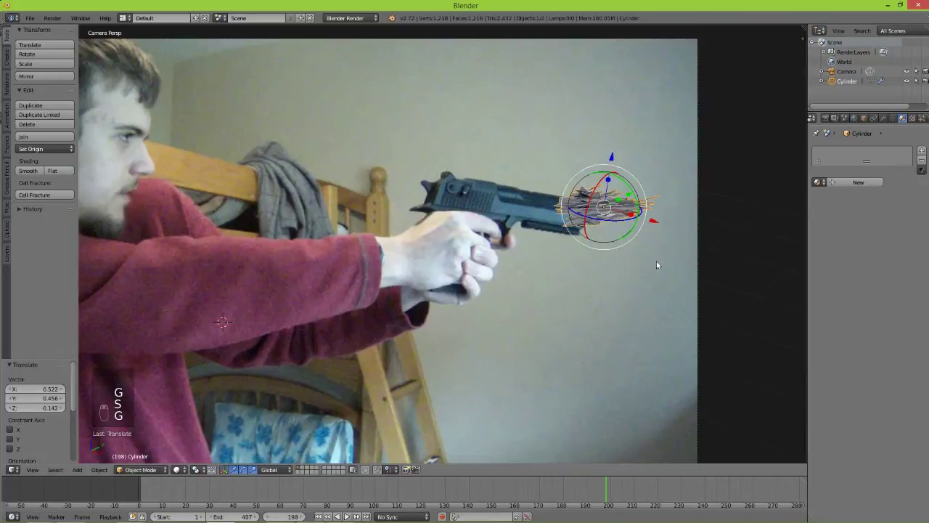
pyautogui.press('s')
pyautogui.click(675, 244)
pyautogui.press('r')
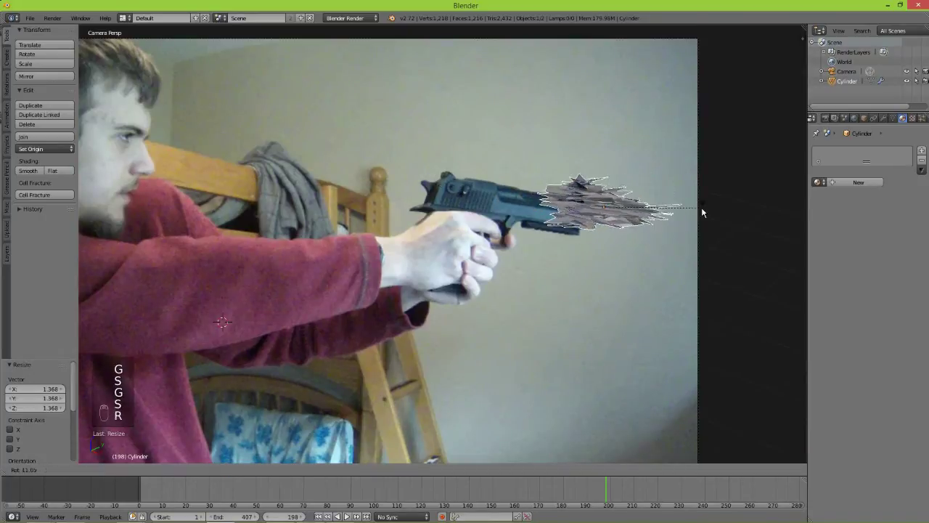
pyautogui.click(707, 215)
# Fine-tune the flash mesh's position and size so its wide end sits over the muzzle
pyautogui.press('g')
pyautogui.click(723, 226)
pyautogui.press('s')
pyautogui.click(729, 226)
pyautogui.press('g')
pyautogui.click(731, 227)
# Give the flash mesh a new Volume material with a density scale of 5
pyautogui.click(847, 183)
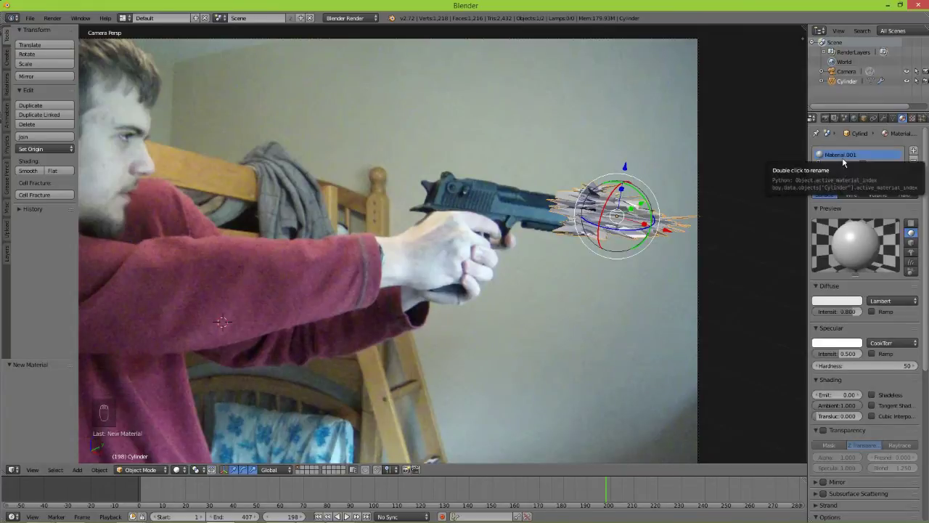
pyautogui.click(880, 197)
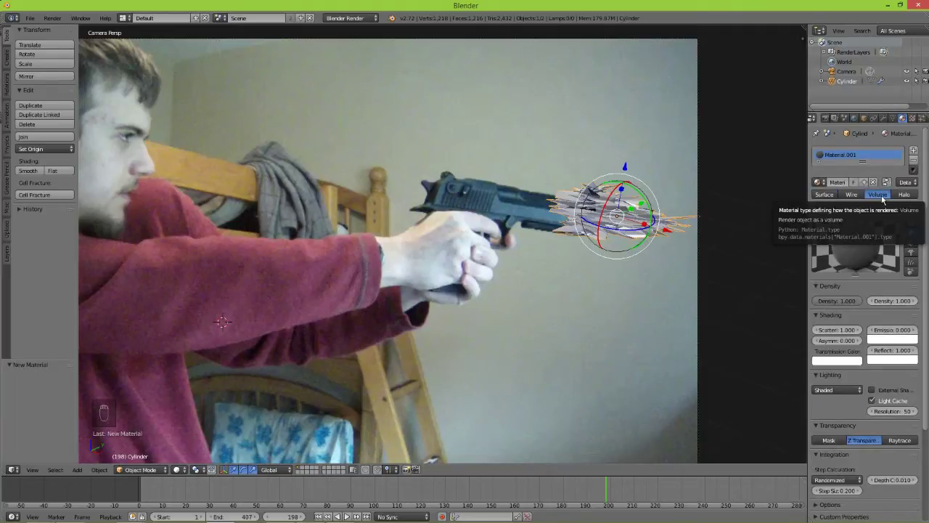
pyautogui.click(892, 300)
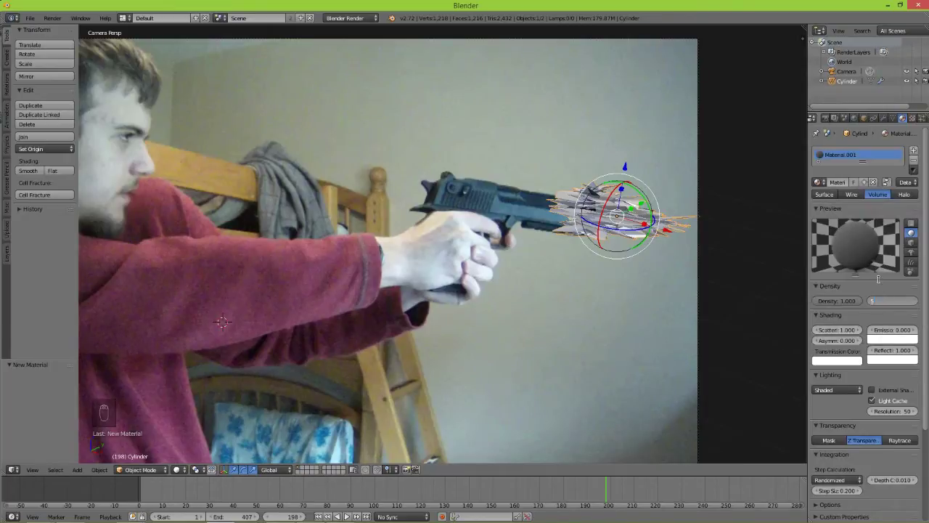
pyautogui.write('5')
pyautogui.press('Return')
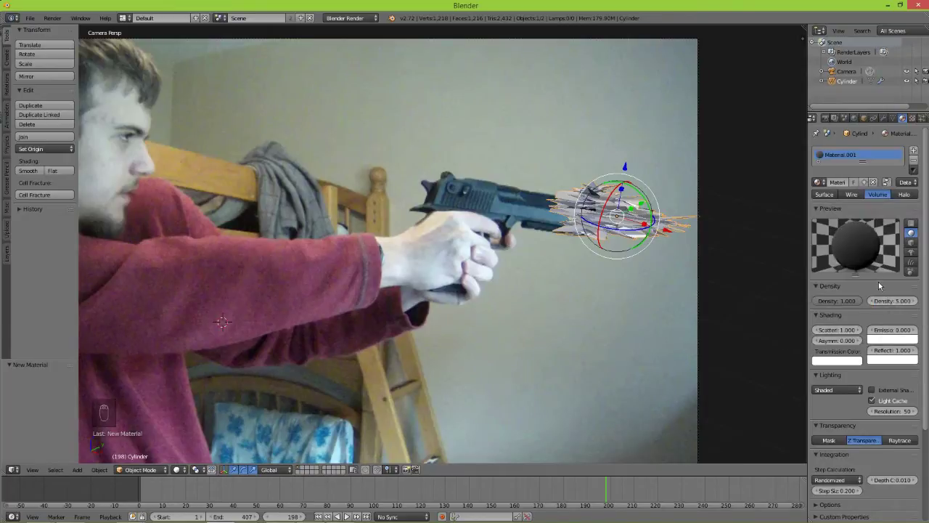
# Set the volume material's emission to 10 with a light orange emission color and its step size to 0.1
pyautogui.click(899, 340)
pyautogui.moveTo(865, 247); pyautogui.dragTo(857, 260)
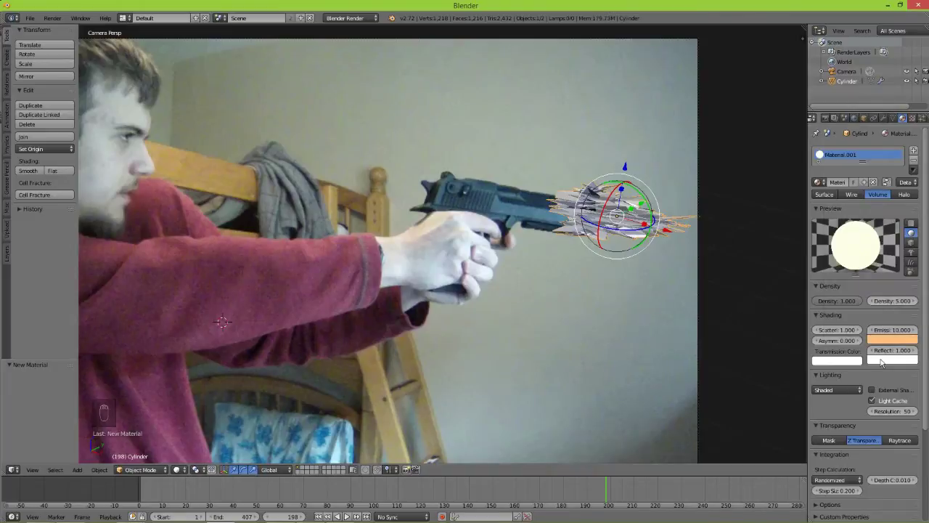
pyautogui.click(839, 491)
pyautogui.write('0.1')
pyautogui.press('Return')
# Render the current frame, examine how the flash sits against the muzzle and return to the 3D view
pyautogui.press('F12')
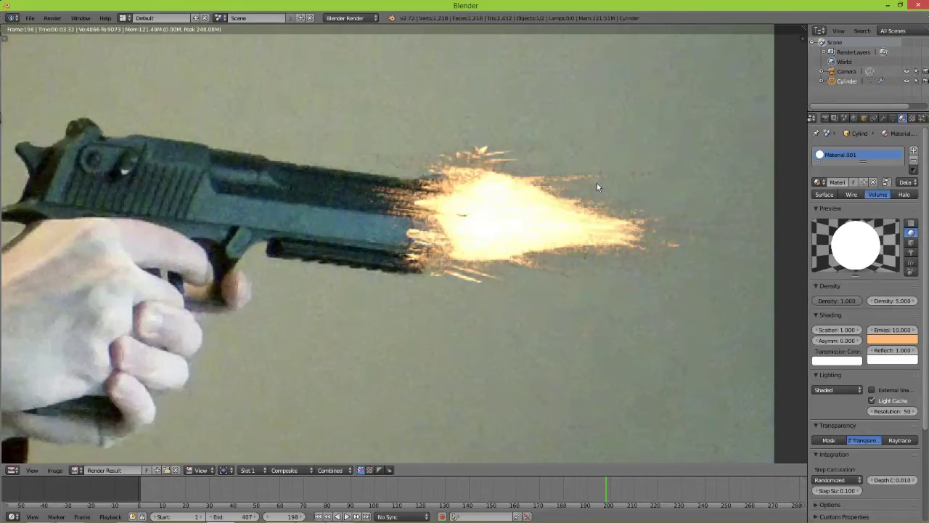
pyautogui.scroll(-5, 458, 219)
pyautogui.moveTo(456, 217); pyautogui.dragTo(486, 218, button='middle')
pyautogui.scroll(4, 486, 218)
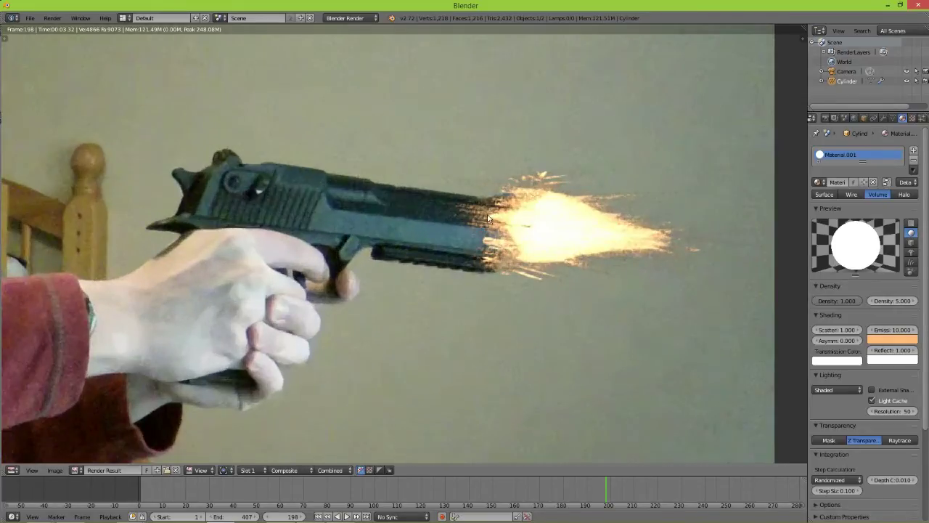
pyautogui.press('F11')
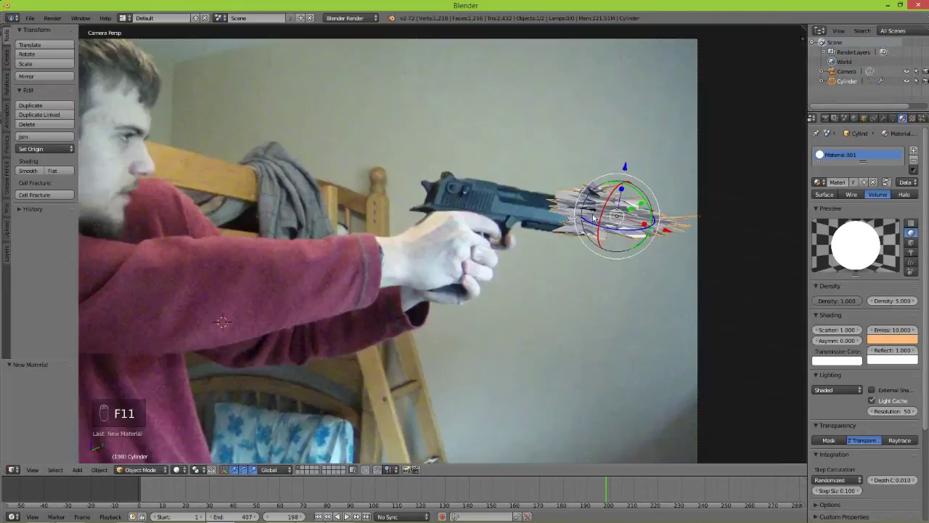
# Compare the mesh with the render and, in Edit Mode, pull its selected rear end about 0.4 units back along the barrel
pyautogui.scroll(2, 593, 215)
pyautogui.keyDown('shift'); pyautogui.moveTo(634, 199); pyautogui.dragTo(526, 213, button='middle'); pyautogui.keyUp('shift')
pyautogui.scroll(4, 543, 212)
pyautogui.press('Tab')
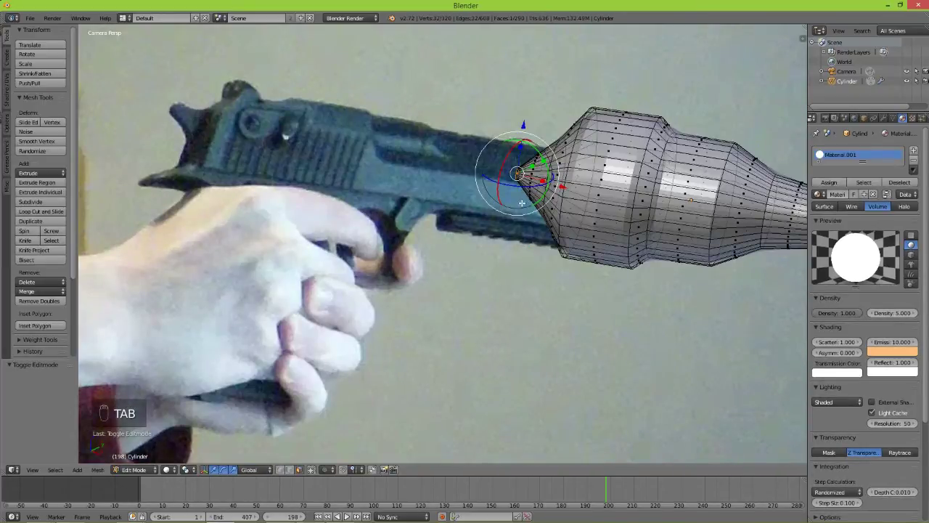
pyautogui.press('F11')
pyautogui.scroll(6, 546, 222)
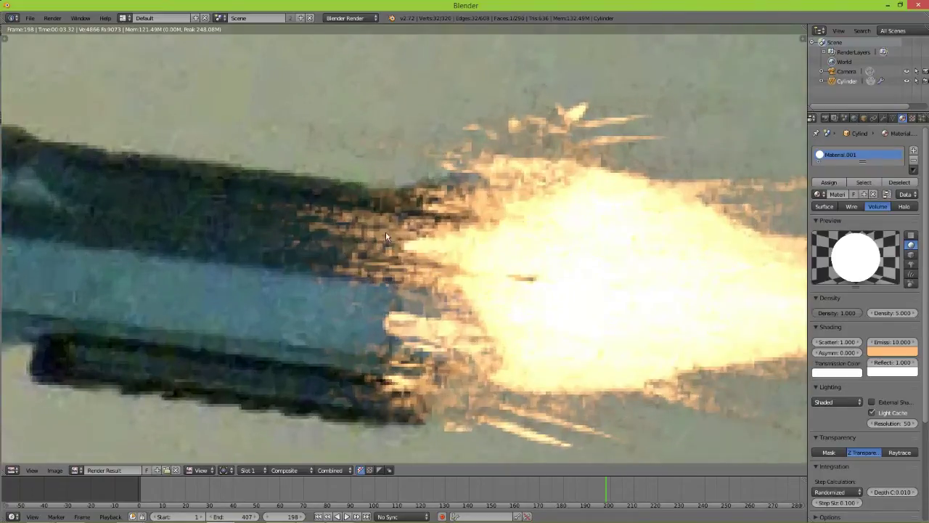
pyautogui.scroll(-3, 407, 246)
pyautogui.press('F11')
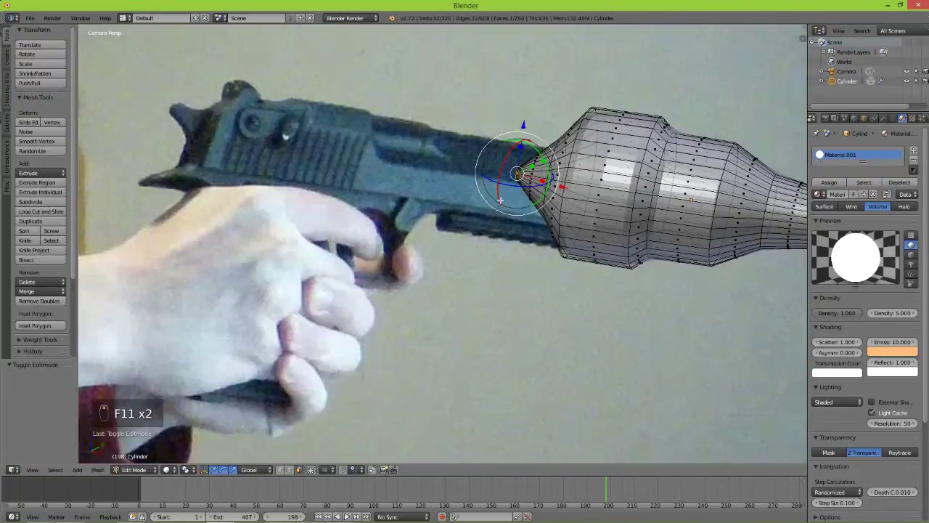
pyautogui.press('g')
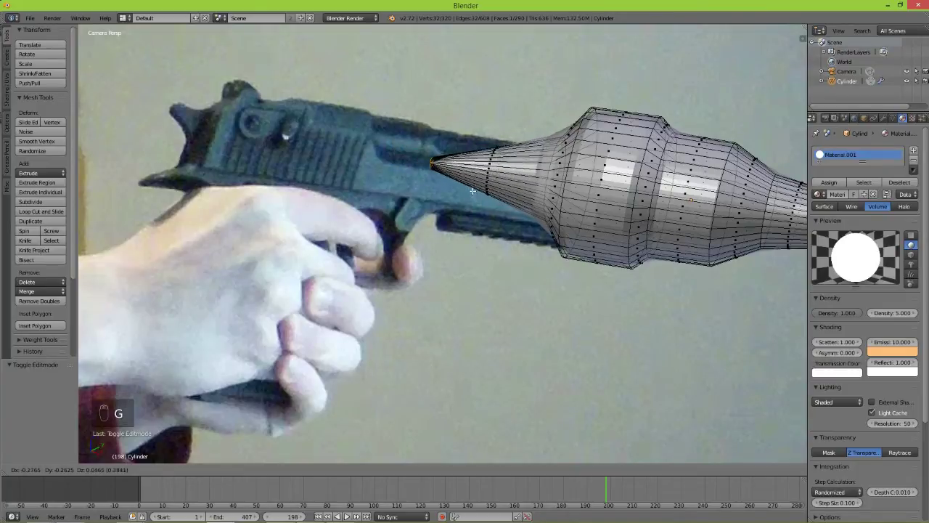
pyautogui.click(475, 190)
pyautogui.press('Tab')
# Re-render the frame to check the reshaped flash, and shift the whole mesh forward so only its rear tip reaches the muzzle
pyautogui.press('F12')
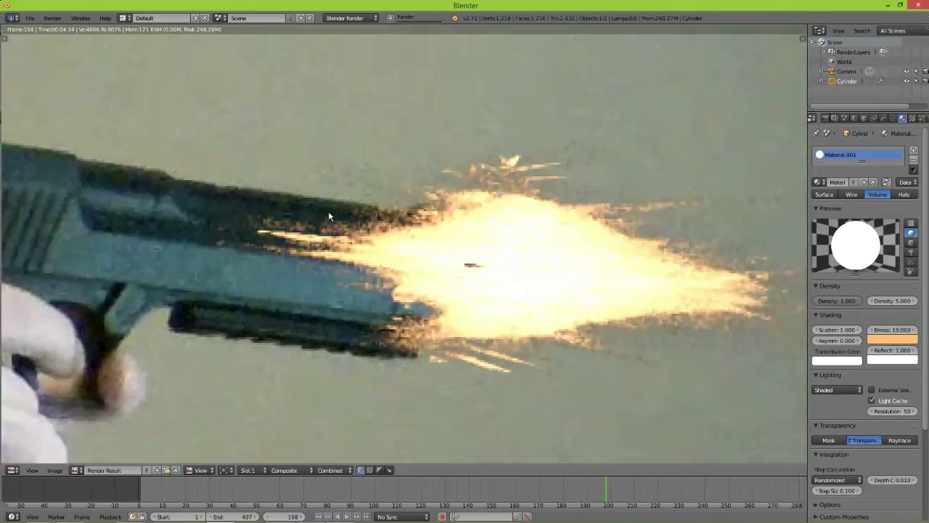
pyautogui.scroll(-1, 376, 245)
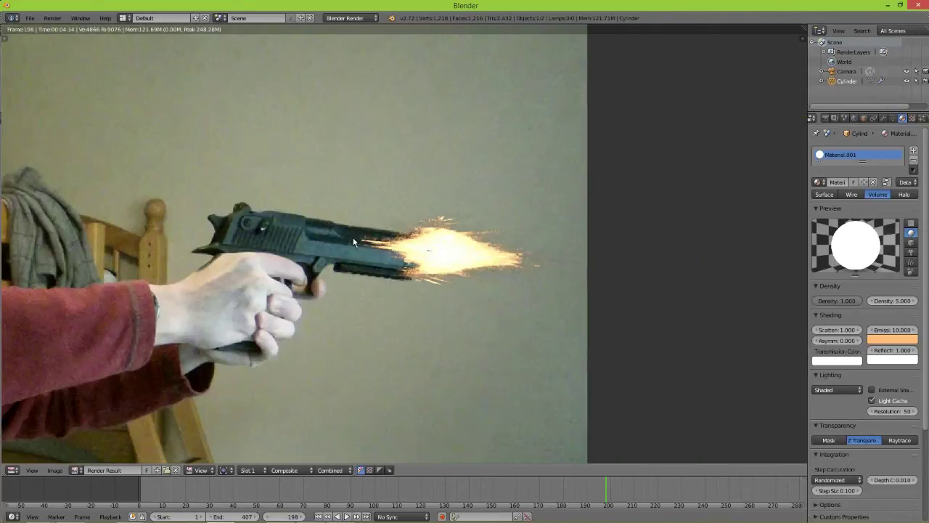
pyautogui.press('F11')
pyautogui.press('g')
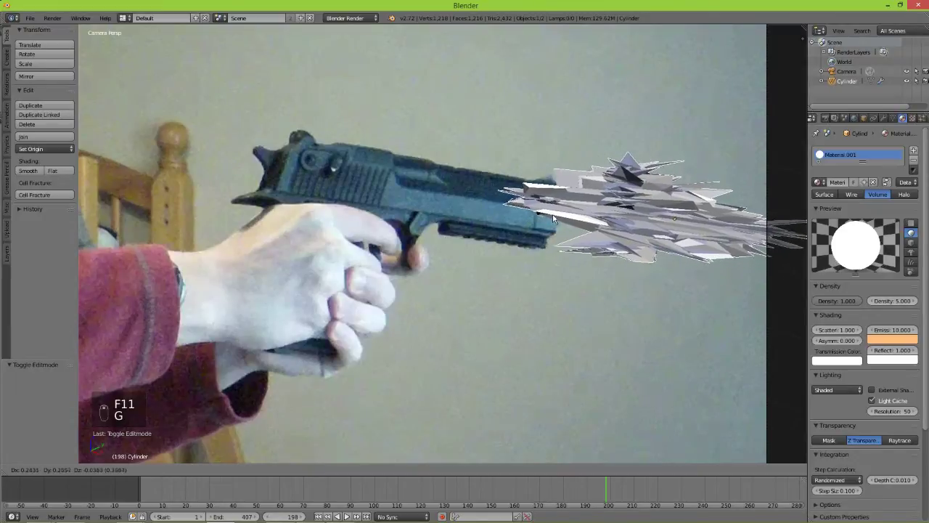
pyautogui.click(556, 218)
# Render the frame again and inspect the repositioned flash up close and in the whole picture
pyautogui.press('F12')
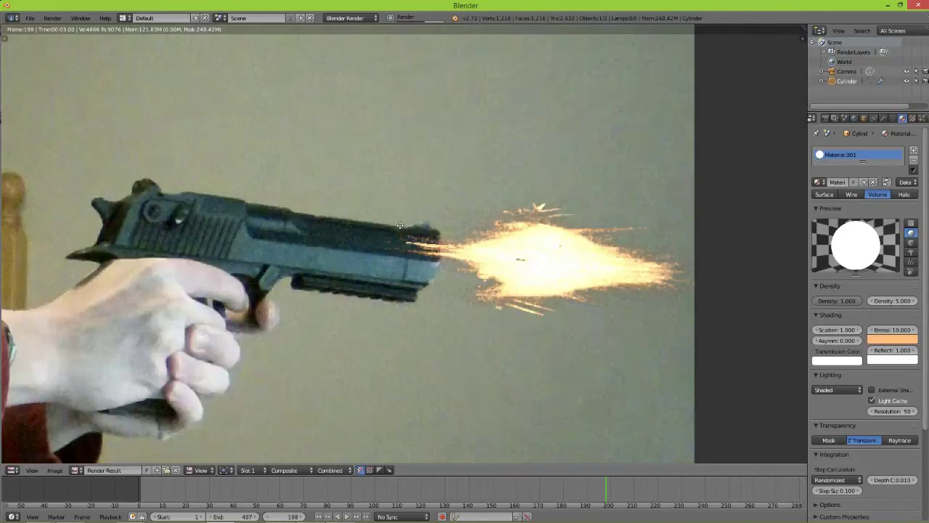
pyautogui.moveTo(444, 244); pyautogui.dragTo(412, 236, button='middle')
pyautogui.scroll(5, 412, 236)
pyautogui.scroll(-6, 412, 237)
pyautogui.scroll(-6, 425, 245)
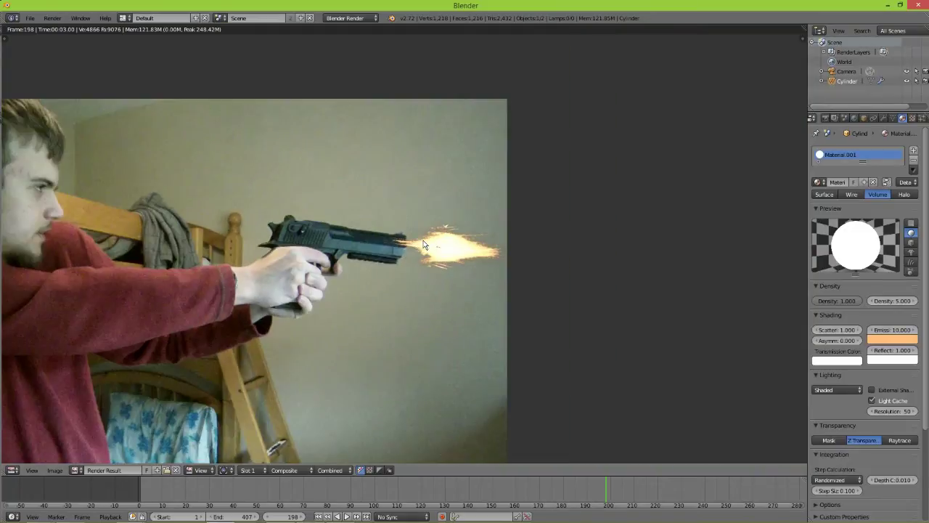
pyautogui.scroll(2, 499, 228)
pyautogui.scroll(1, 500, 224)
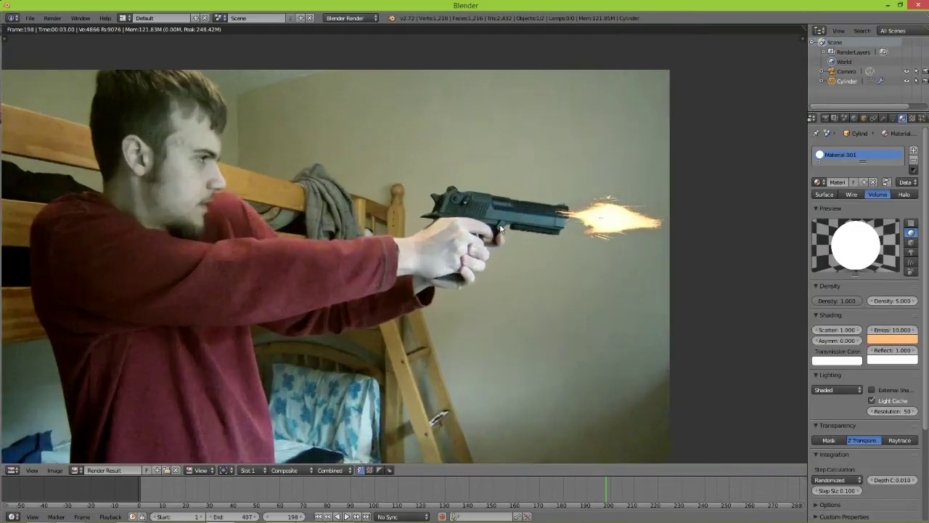
# Inspect the rendered flash at the muzzle up close, then return to the 3D view with the whole camera frame visible
pyautogui.scroll(1, 455, 238)
pyautogui.moveTo(558, 223); pyautogui.dragTo(261, 270, button='middle')
pyautogui.scroll(3, 487, 240)
pyautogui.press('F11')
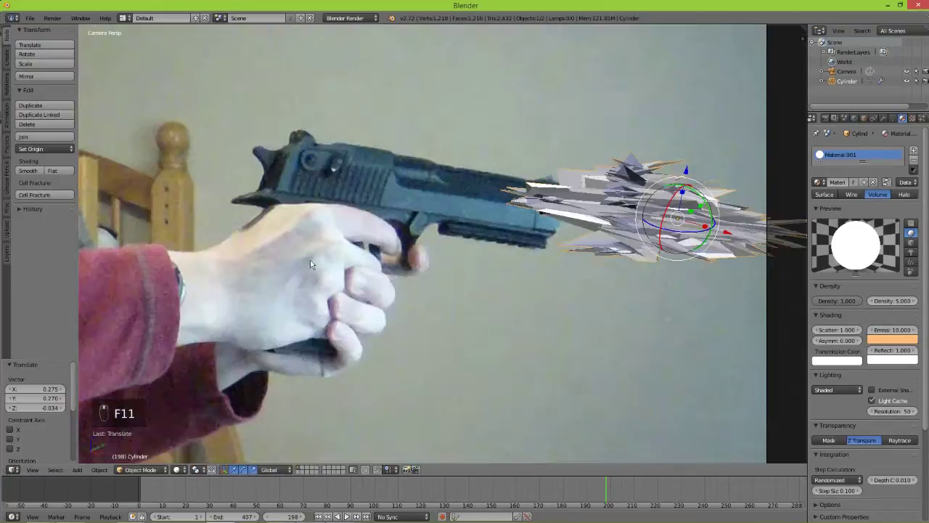
pyautogui.scroll(-9, 323, 267)
pyautogui.keyDown('shift'); pyautogui.moveTo(328, 267); pyautogui.dragTo(427, 267, button='middle'); pyautogui.keyUp('shift')
pyautogui.scroll(3, 427, 267)
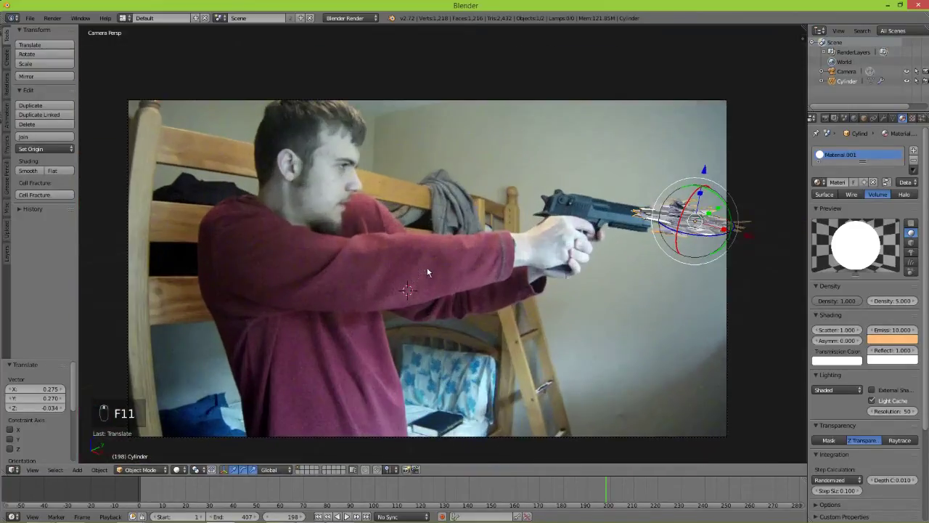
# Trim the playback range to start at frame 58 and end at frame 193
pyautogui.moveTo(220, 491); pyautogui.dragTo(591, 480)
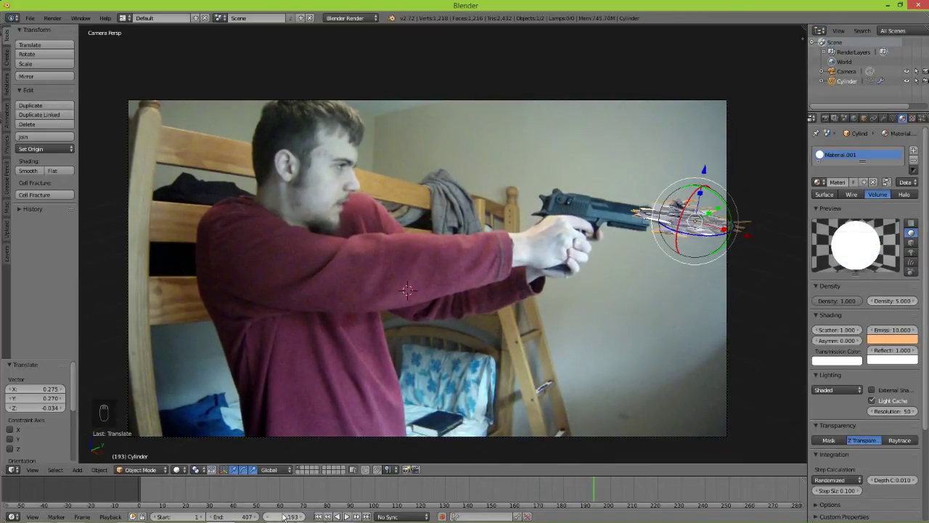
pyautogui.write('193')
pyautogui.press('Return')
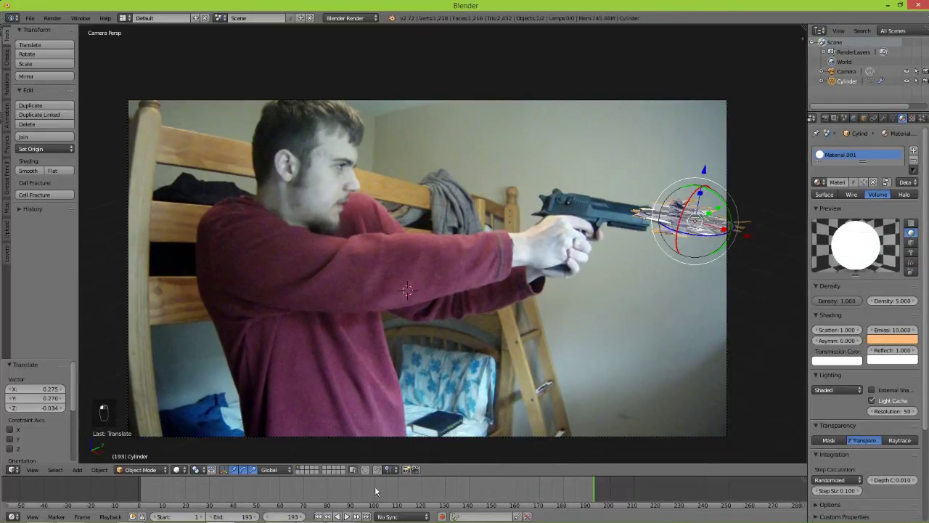
pyautogui.click(313, 494)
pyautogui.moveTo(180, 487); pyautogui.dragTo(275, 491)
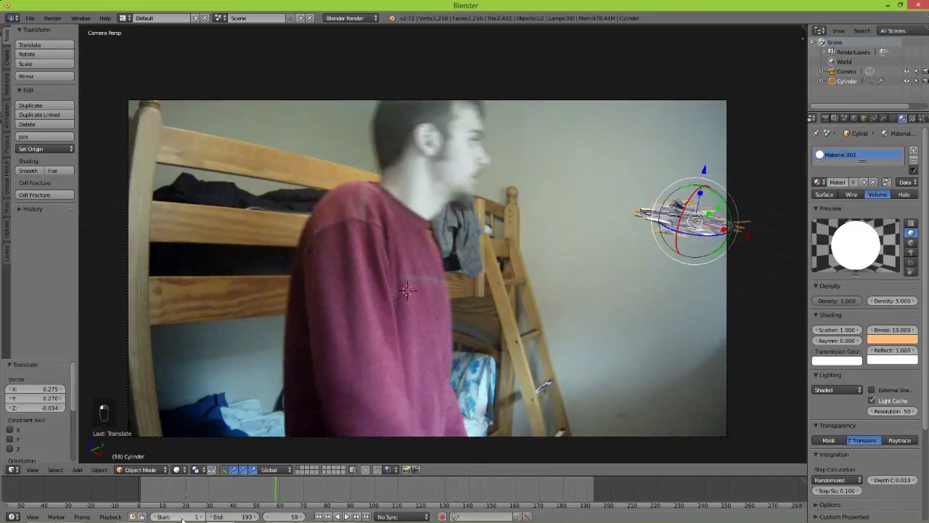
pyautogui.press('s')
# Play the trimmed range and step back and forth through the frames to locate the first recoil
pyautogui.click(347, 517)
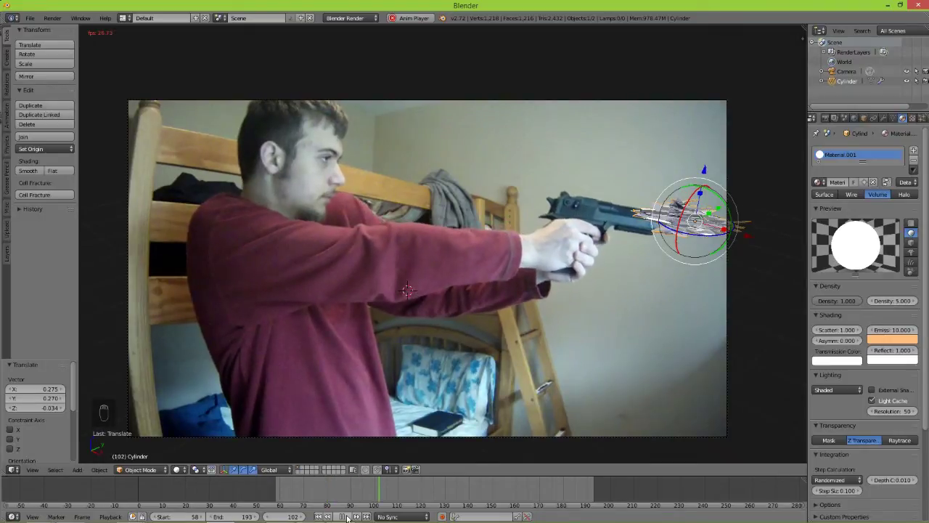
pyautogui.click(347, 516)
pyautogui.click(307, 485)
pyautogui.moveTo(307, 485); pyautogui.dragTo(317, 487)
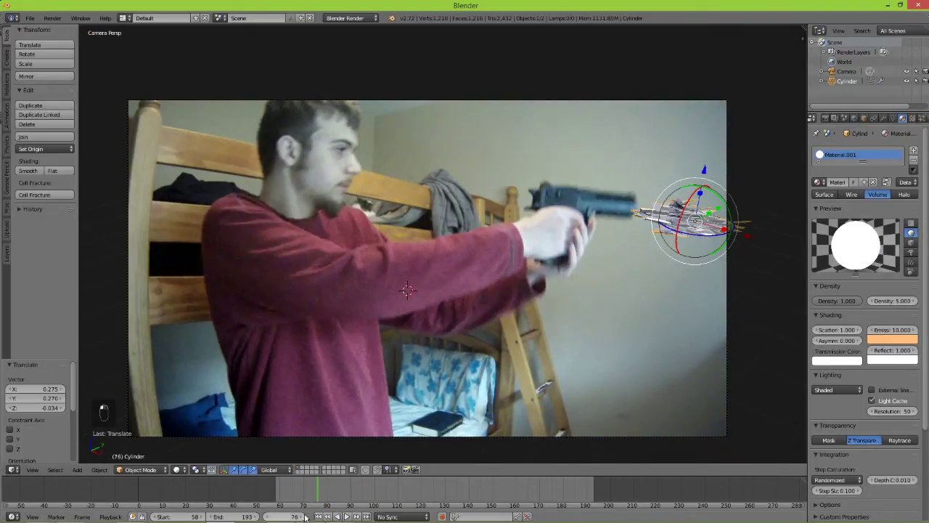
pyautogui.moveTo(304, 518); pyautogui.dragTo(267, 517)
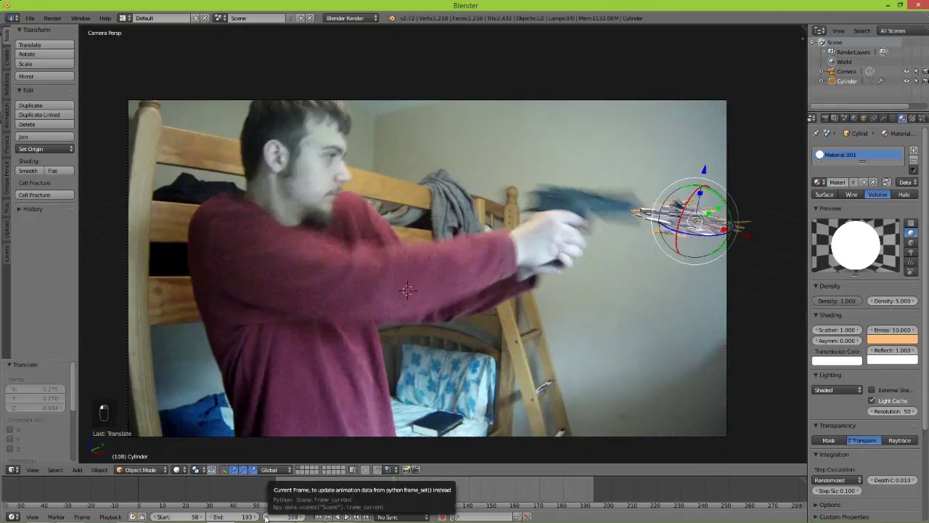
pyautogui.click(267, 516)
pyautogui.click(266, 517)
pyautogui.click(266, 517)
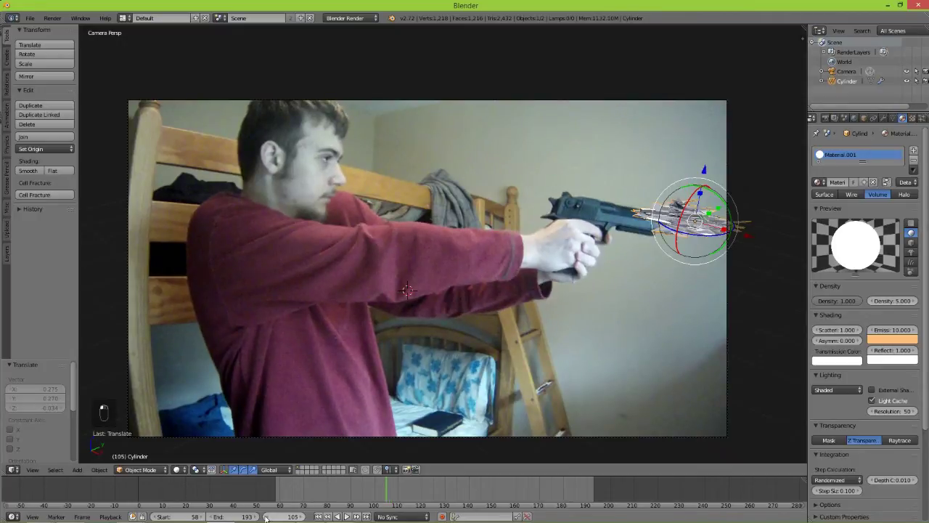
# On frame 106, move the flash mesh outside the camera frame beyond the muzzle and insert a keyframe for it
pyautogui.click(299, 517)
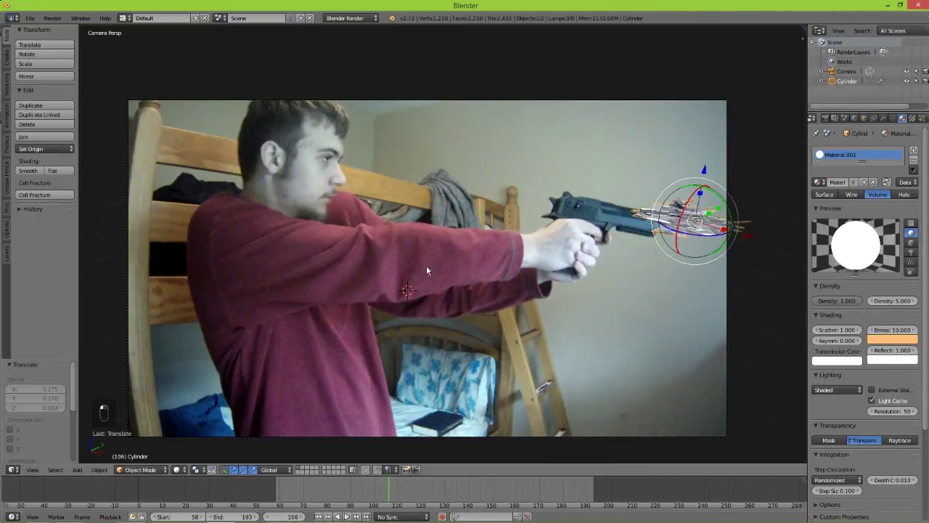
pyautogui.scroll(-2, 467, 204)
pyautogui.press('g')
pyautogui.click(539, 206)
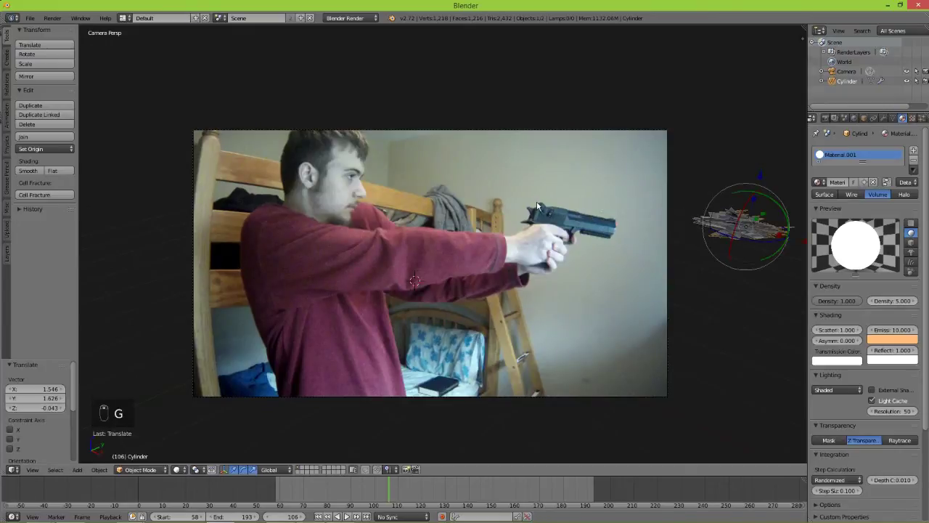
pyautogui.press('i')
pyautogui.click(537, 157)
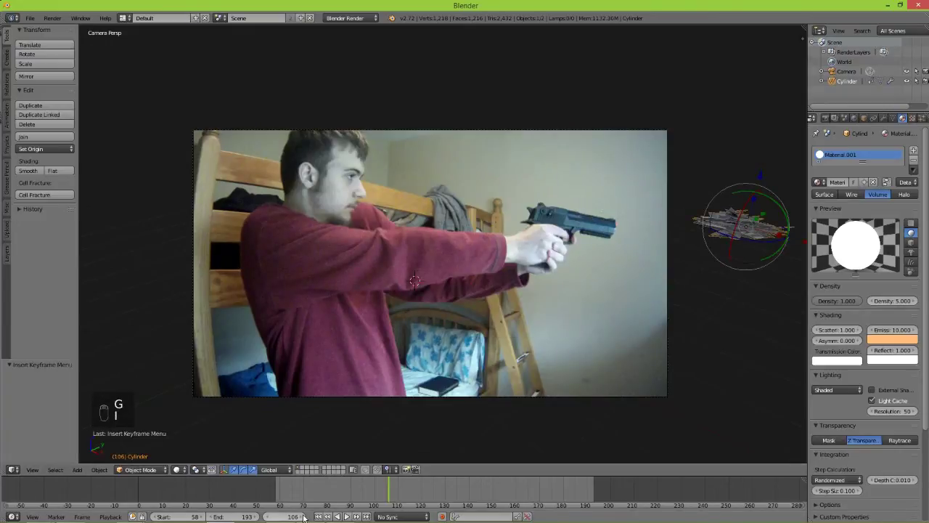
# On frame 107, bring the flash mesh back to the pistol's muzzle and keyframe it
pyautogui.click(304, 517)
pyautogui.press('g')
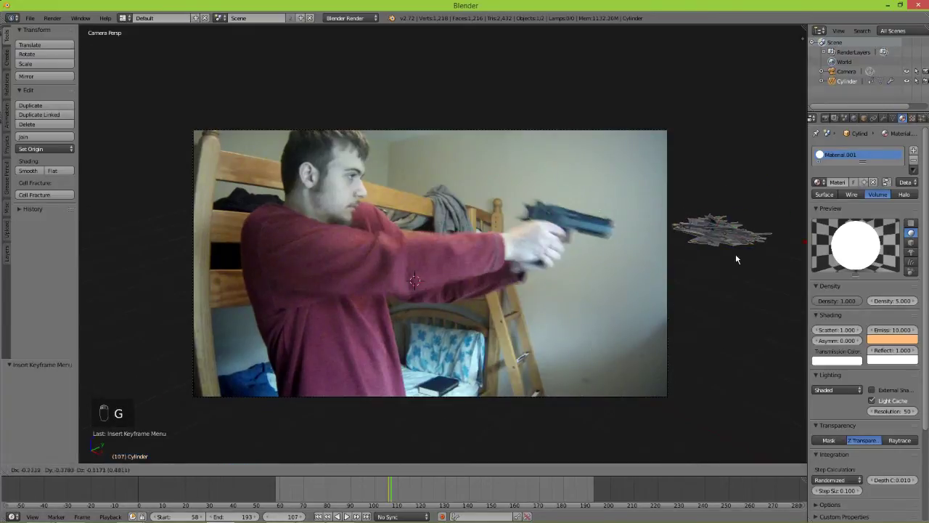
pyautogui.click(663, 253)
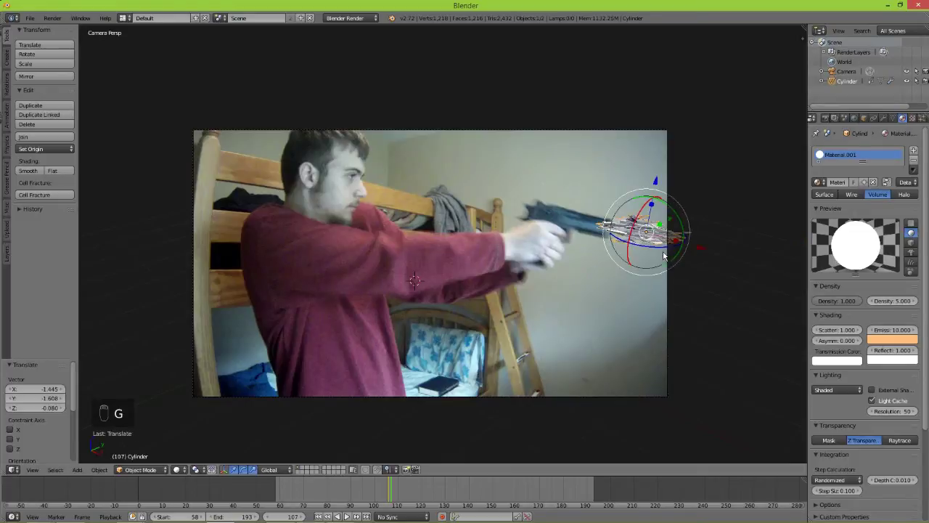
pyautogui.press('i')
pyautogui.click(570, 202)
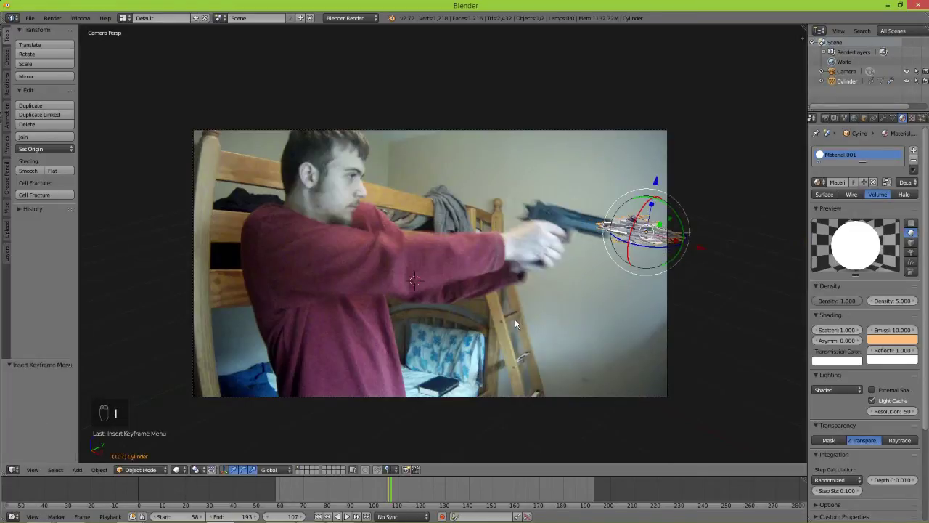
# On frame 108, shift the flash to follow the recoiling muzzle, adjust its scale and keyframe it
pyautogui.click(304, 517)
pyautogui.press('g')
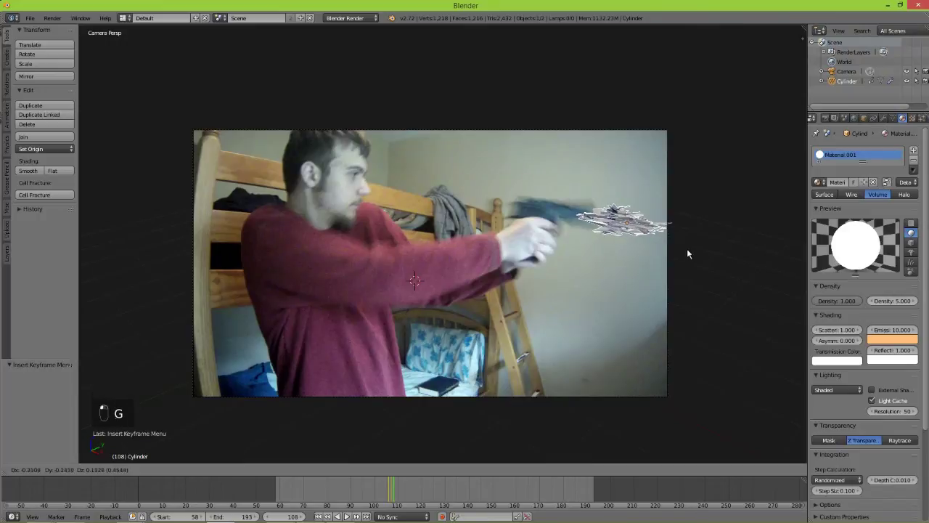
pyautogui.click(687, 248)
pyautogui.press('s')
pyautogui.click(683, 251)
pyautogui.press('i')
pyautogui.click(631, 163)
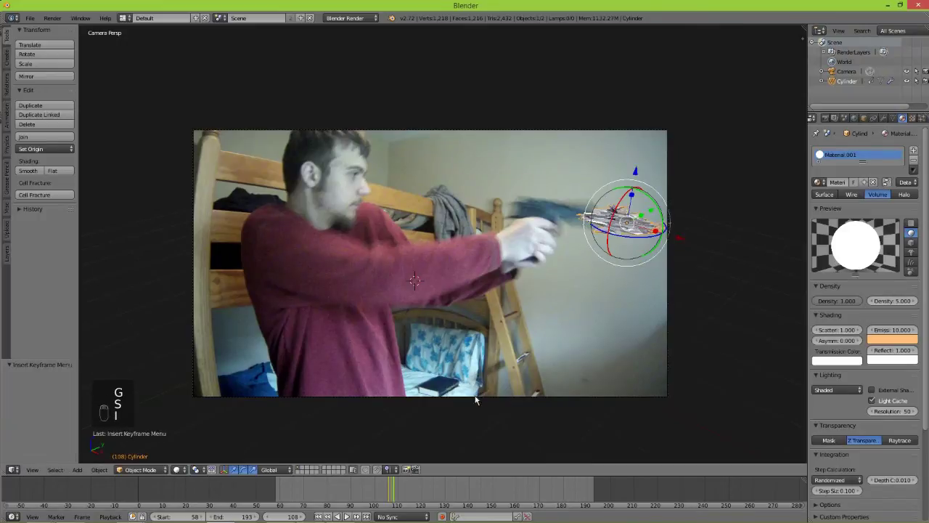
# On frame 109, move the flash mesh back outside the camera frame and insert a Location keyframe
pyautogui.click(303, 516)
pyautogui.press('g')
pyautogui.click(549, 295)
pyautogui.press('i')
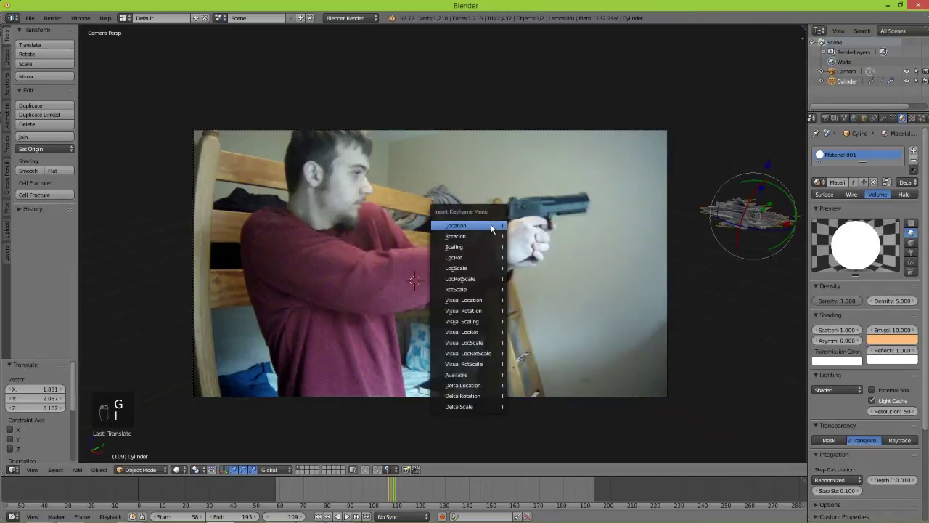
pyautogui.click(492, 227)
# Play the footage from frame 103 to check the timing of the first muzzle flash
pyautogui.click(382, 490)
pyautogui.scroll(3, 446, 402)
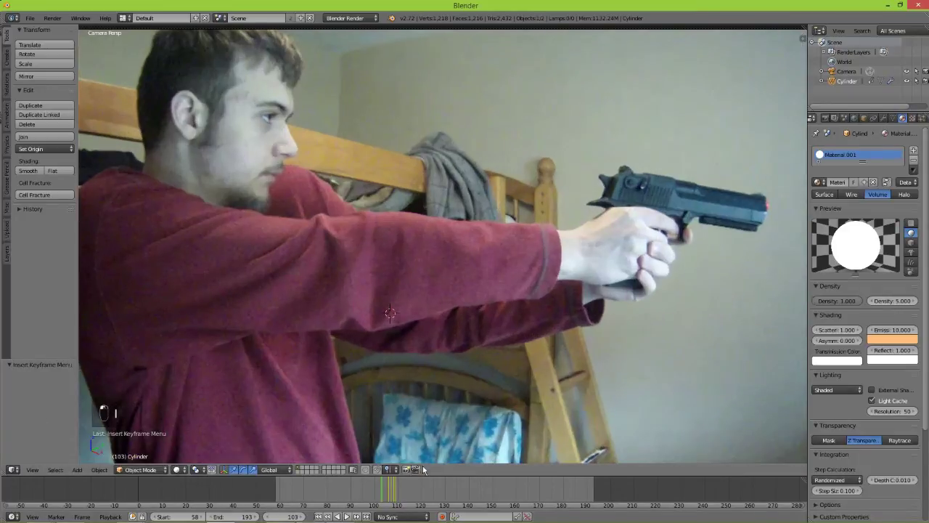
pyautogui.click(347, 517)
pyautogui.click(347, 517)
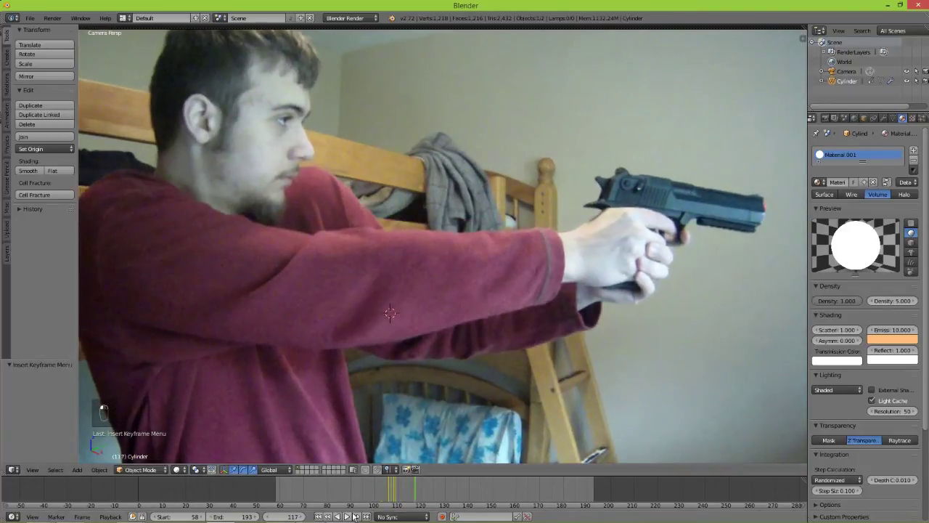
pyautogui.scroll(-2, 470, 404)
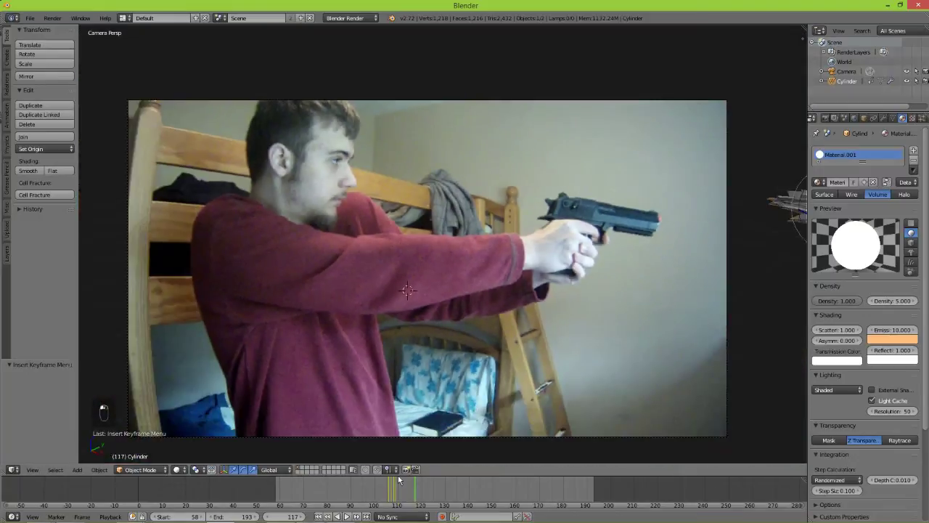
# Step through the frames after the first shot to find the second recoil, stopping at frame 143 just before it
pyautogui.press('Right')
pyautogui.press('Right')
pyautogui.press('Right')
pyautogui.press('Right')
pyautogui.press('Right')
pyautogui.press('Right')
pyautogui.press('Right')
pyautogui.press('Right')
pyautogui.press('Right')
pyautogui.press('Right')
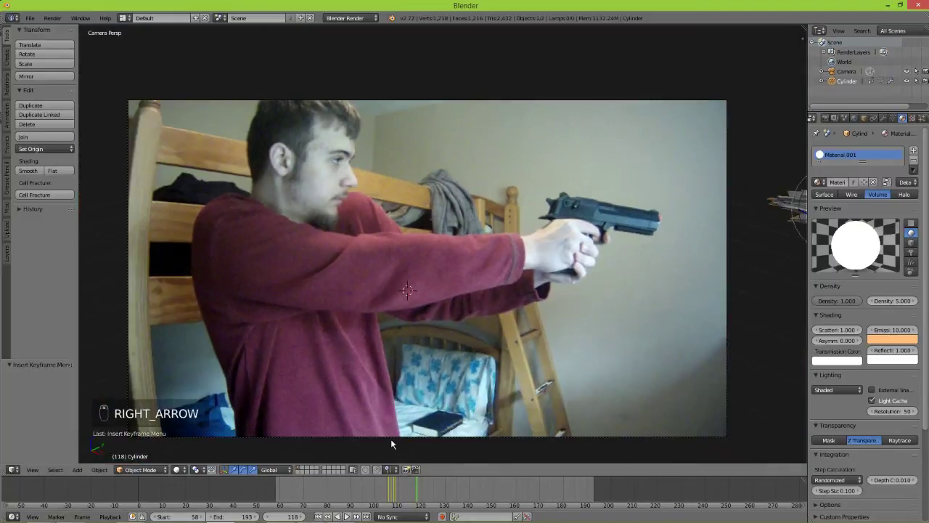
pyautogui.press('Right')
pyautogui.press('Right')
pyautogui.press('Right')
pyautogui.press('Right')
pyautogui.press('Right')
pyautogui.press('Right')
pyautogui.press('Right')
pyautogui.press('Right')
pyautogui.press('Right')
pyautogui.press('Right')
pyautogui.press('Right')
pyautogui.press('Right')
pyautogui.press('Right')
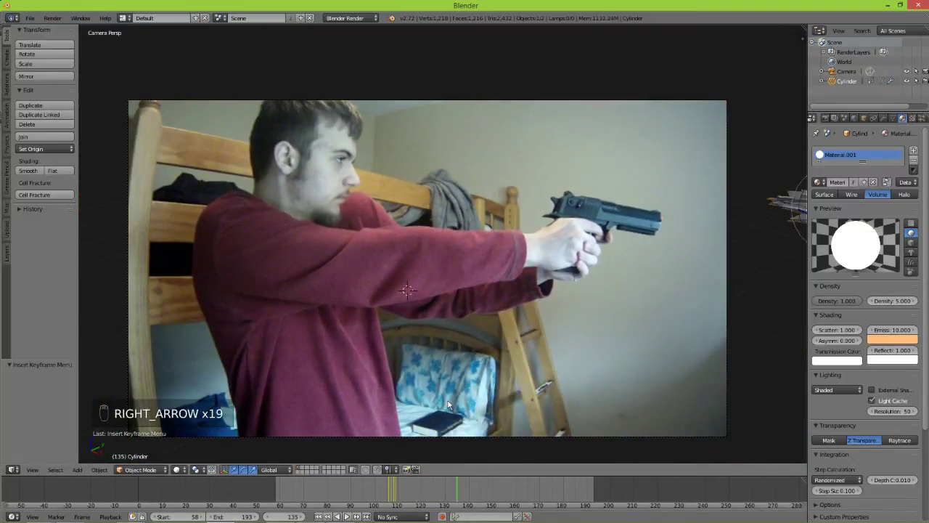
pyautogui.press('Right')
pyautogui.press('Right')
pyautogui.press('Right')
pyautogui.press('Right')
pyautogui.press('Right')
pyautogui.press('Right')
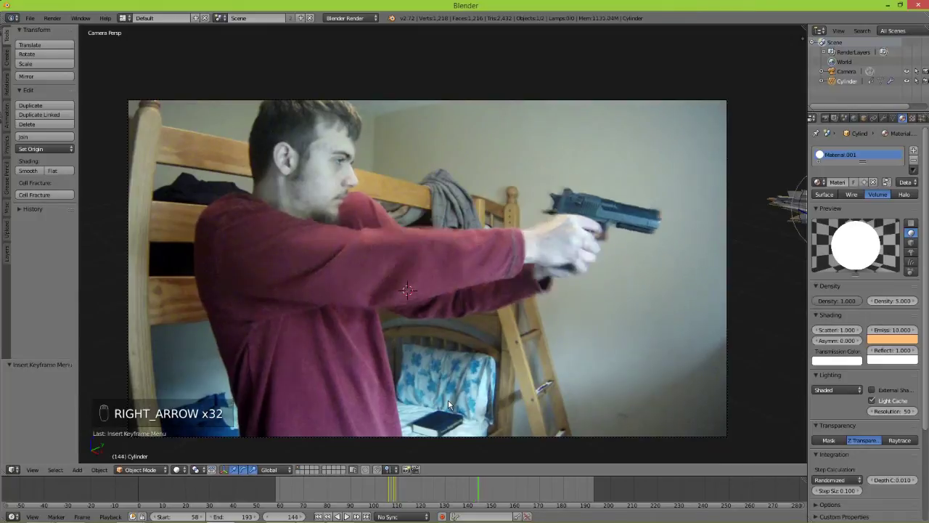
pyautogui.press('Left')
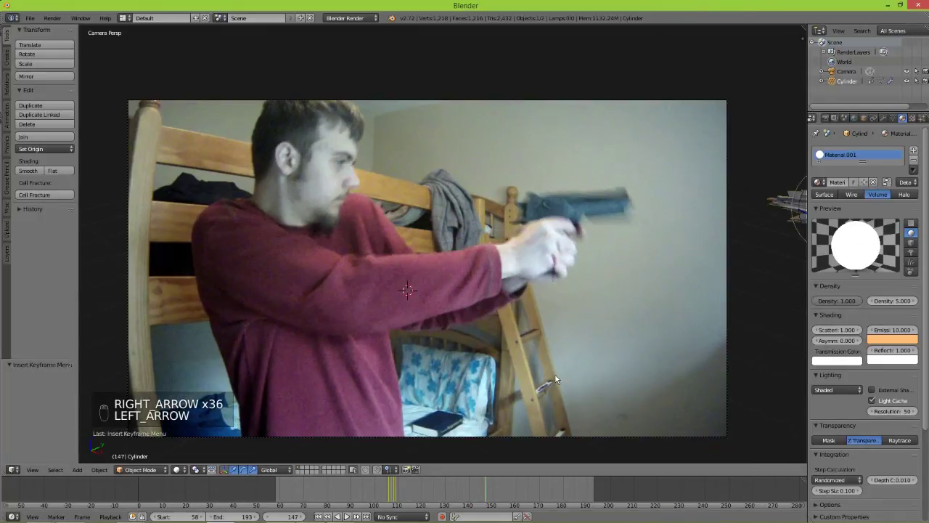
pyautogui.press('Left')
pyautogui.press('Left')
pyautogui.press('Left')
pyautogui.press('Left')
pyautogui.press('Left')
pyautogui.press('Right')
pyautogui.press('Left')
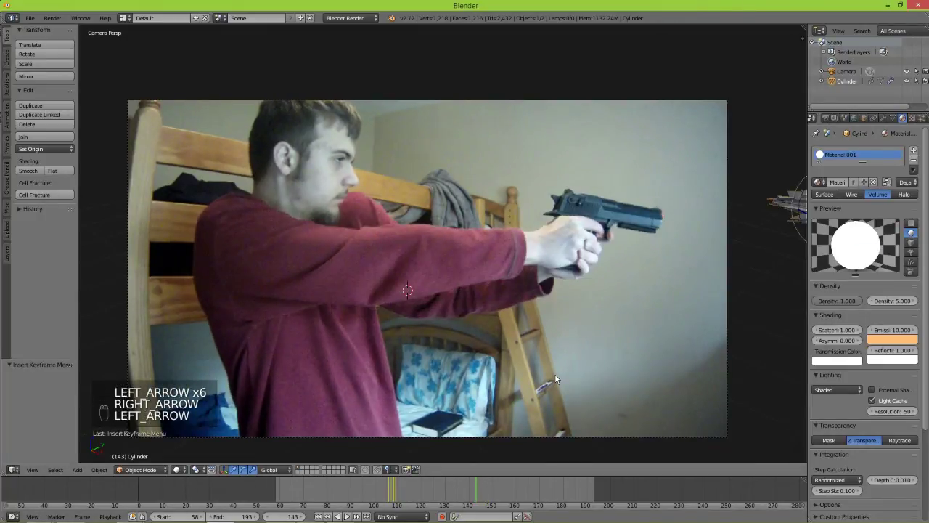
# Keyframe the off-camera flash on frame 143, trying a muzzle placement on frame 144 before keying frame 143 again
pyautogui.press('i')
pyautogui.click(633, 222)
pyautogui.press('Right')
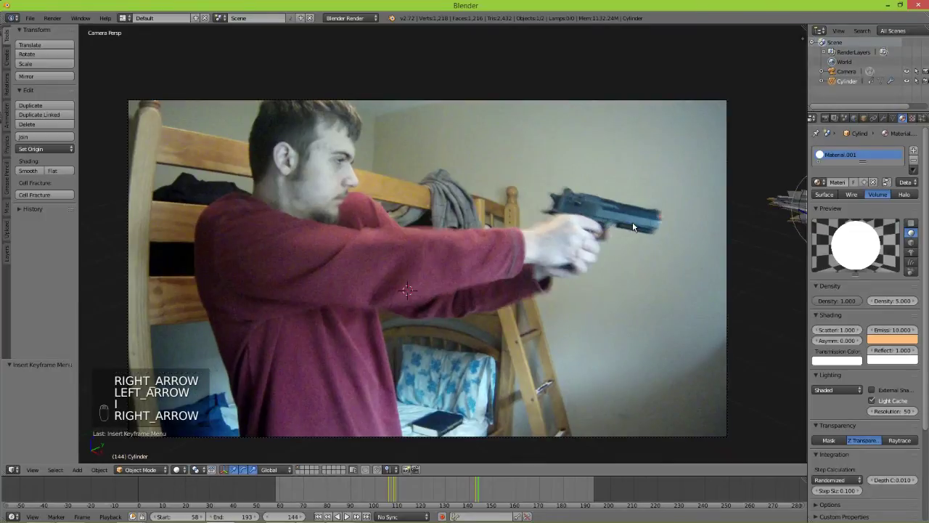
pyautogui.press('g')
pyautogui.click(537, 247)
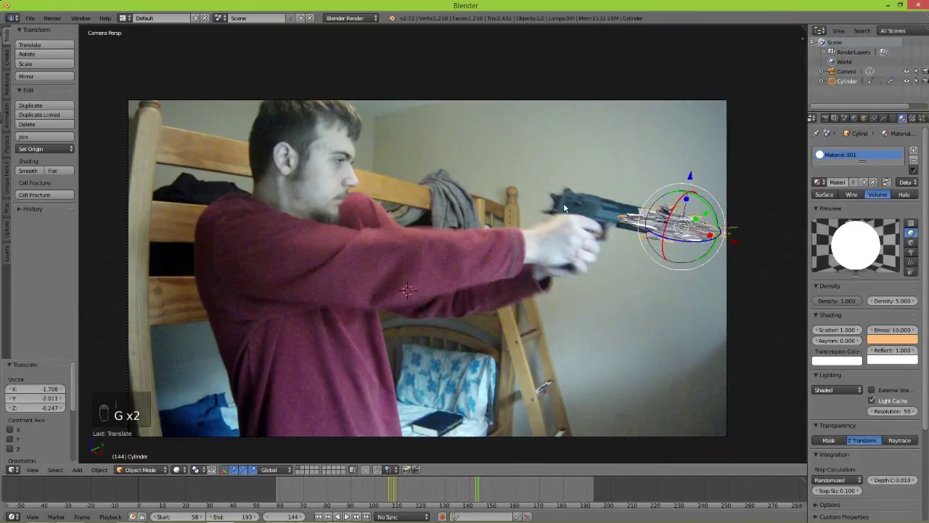
pyautogui.press('Left')
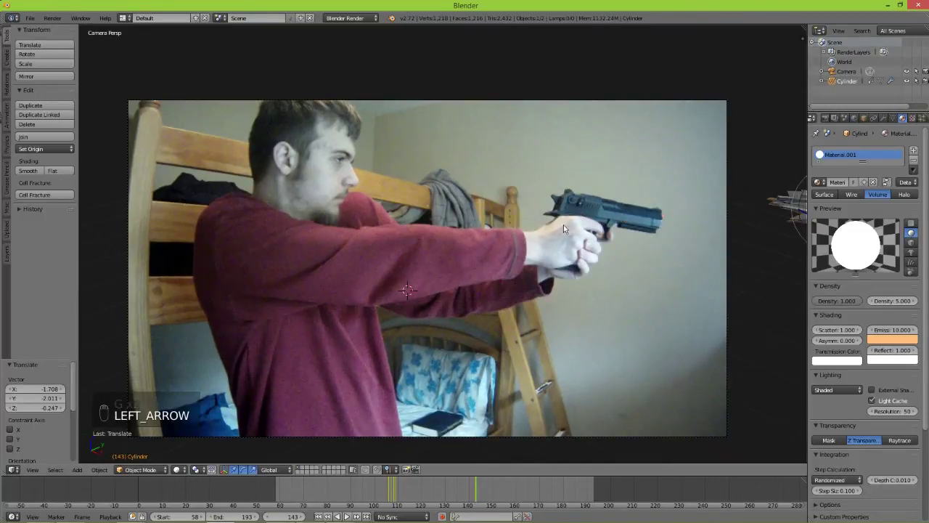
pyautogui.press('i')
pyautogui.click(534, 279)
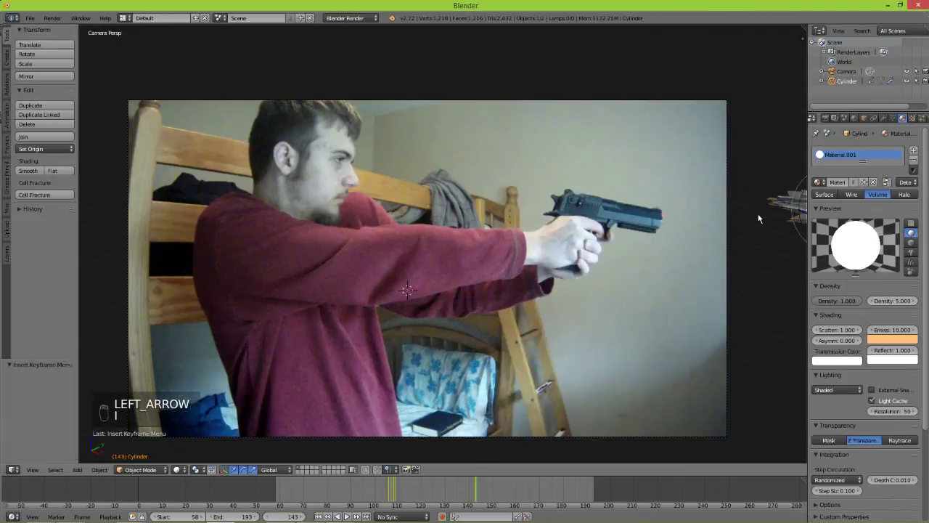
# On frame 144, place the flash mesh at the muzzle, fine-tune its scale and position, and keyframe it
pyautogui.press('Right')
pyautogui.press('g')
pyautogui.press('g')
pyautogui.click(612, 236)
pyautogui.press('s')
pyautogui.click(738, 232)
pyautogui.press('g')
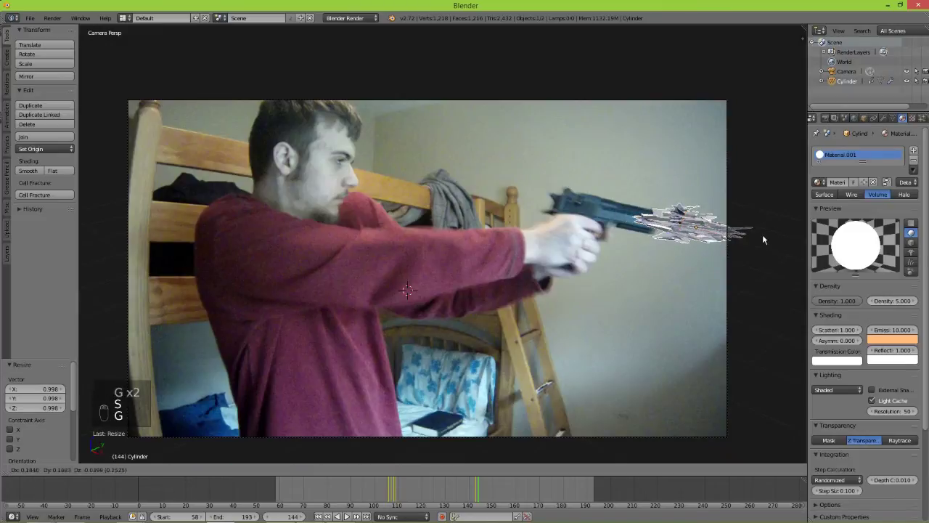
pyautogui.click(770, 240)
pyautogui.press('i')
pyautogui.click(616, 218)
# On frame 145, scale down the flash, realign it with the recoiling muzzle and insert a LocRotScale keyframe
pyautogui.press('Right')
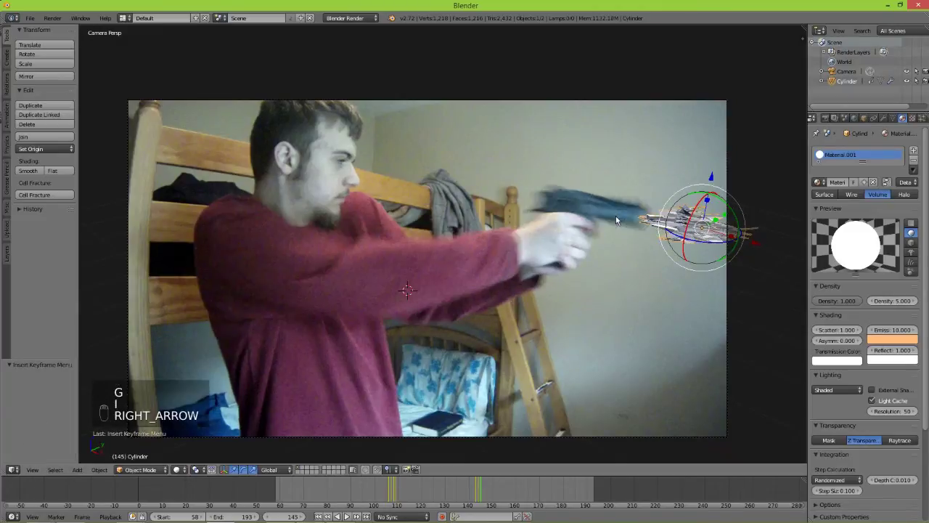
pyautogui.press('g')
pyautogui.press('g')
pyautogui.click(679, 231)
pyautogui.press('s')
pyautogui.click(755, 235)
pyautogui.press('g')
pyautogui.click(738, 232)
pyautogui.press('i')
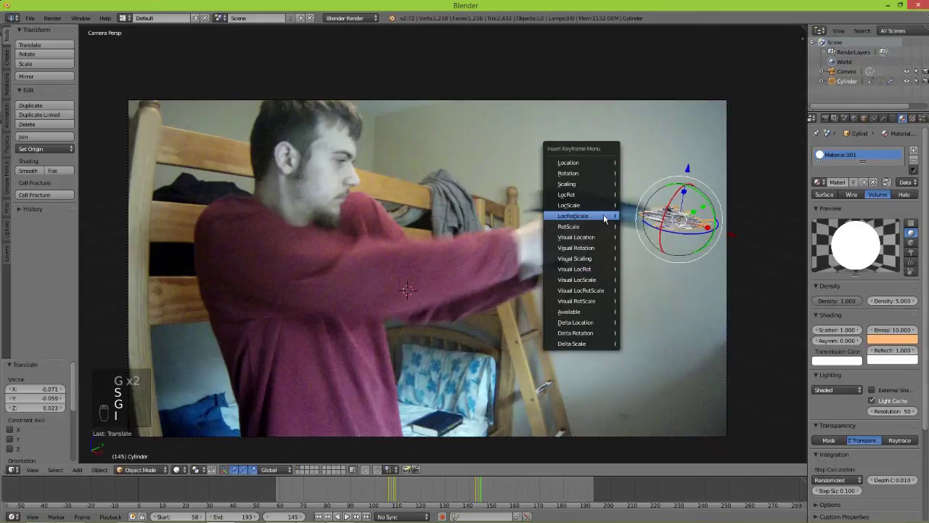
pyautogui.click(603, 216)
# On frame 146, move the flash mesh outside the camera frame again and keyframe it
pyautogui.press('Right')
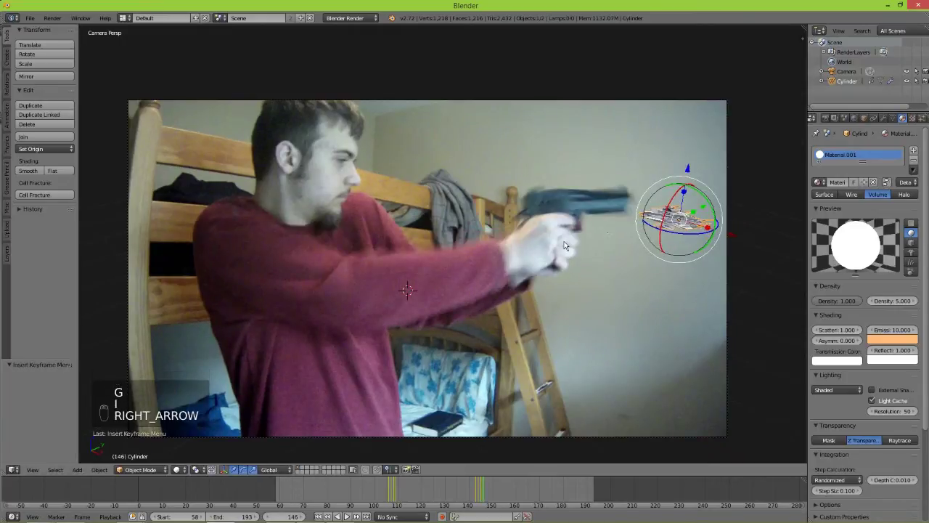
pyautogui.press('g')
pyautogui.click(657, 234)
pyautogui.press('i')
pyautogui.click(595, 222)
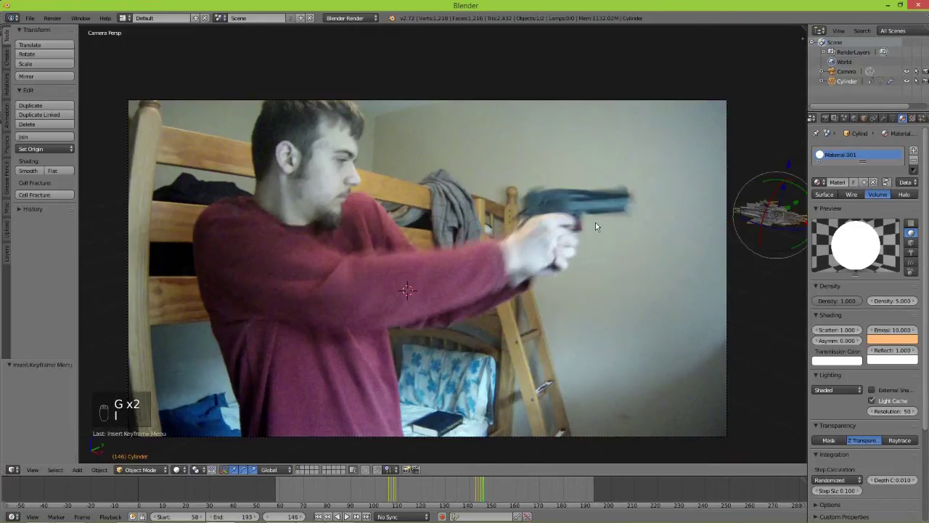
# Step through the footage beyond frame 146 to find frame 169, where the third shot begins
pyautogui.press('Right')
pyautogui.press('Right')
pyautogui.press('Right')
pyautogui.press('Right')
pyautogui.press('Right')
pyautogui.press('Right')
pyautogui.press('Right')
pyautogui.press('Right')
pyautogui.press('Right')
pyautogui.press('Right')
pyautogui.press('Right')
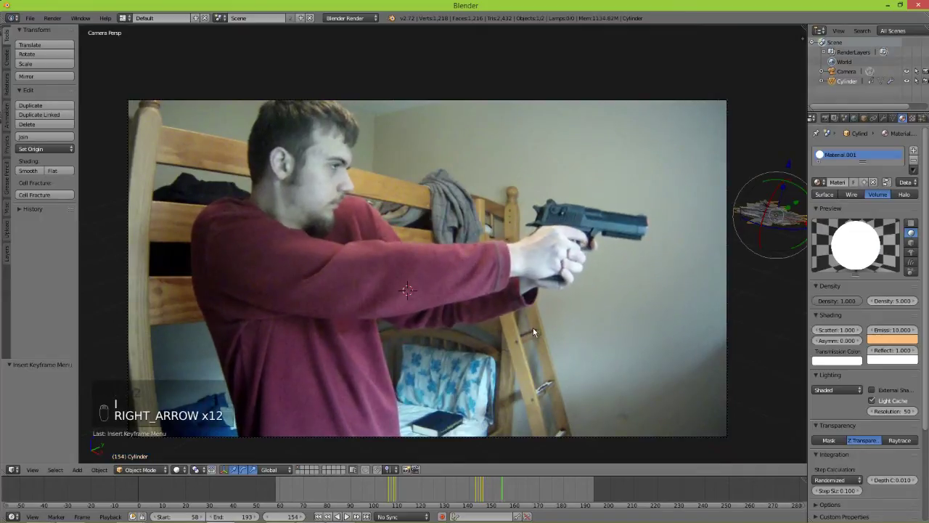
pyautogui.press('Right')
pyautogui.press('Right')
pyautogui.press('Right')
pyautogui.press('Right')
pyautogui.press('Right')
pyautogui.press('Right')
pyautogui.press('Right')
pyautogui.press('Right')
pyautogui.press('Right')
pyautogui.press('Right')
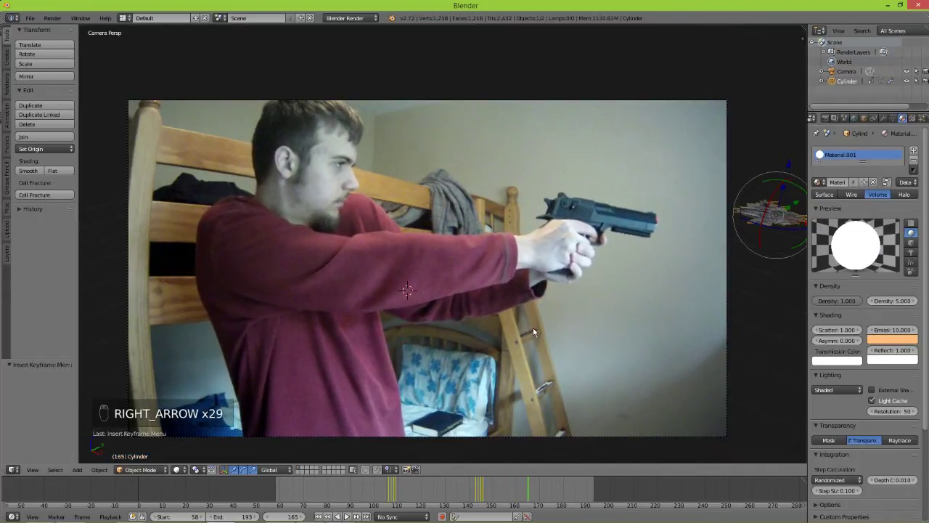
pyautogui.press('Right')
pyautogui.press('Right')
pyautogui.press('Right')
pyautogui.press('Right')
pyautogui.press('Right')
pyautogui.press('Right')
pyautogui.press('Left')
pyautogui.press('Left')
pyautogui.press('Left')
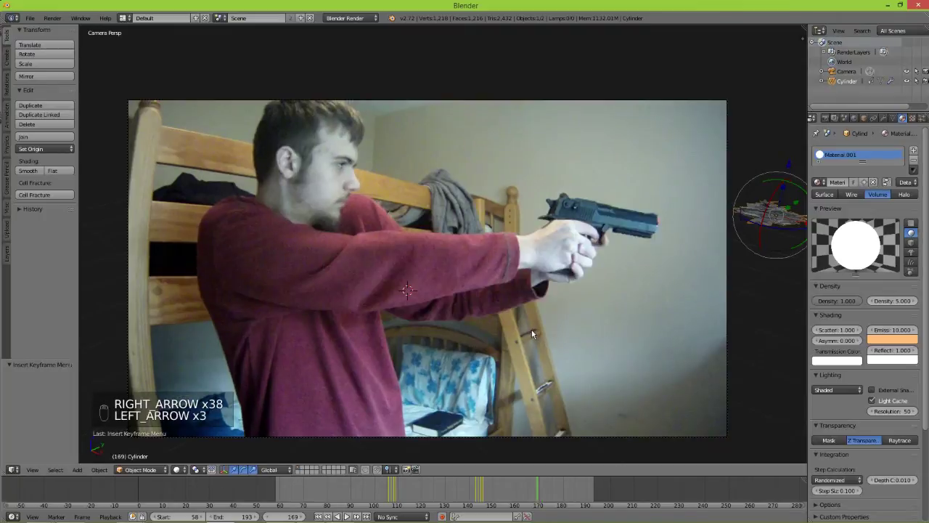
# Try placing the flash mesh at the muzzle on frame 169 with a keyframe, checking the neighbouring frames
pyautogui.press('g')
pyautogui.click(498, 306)
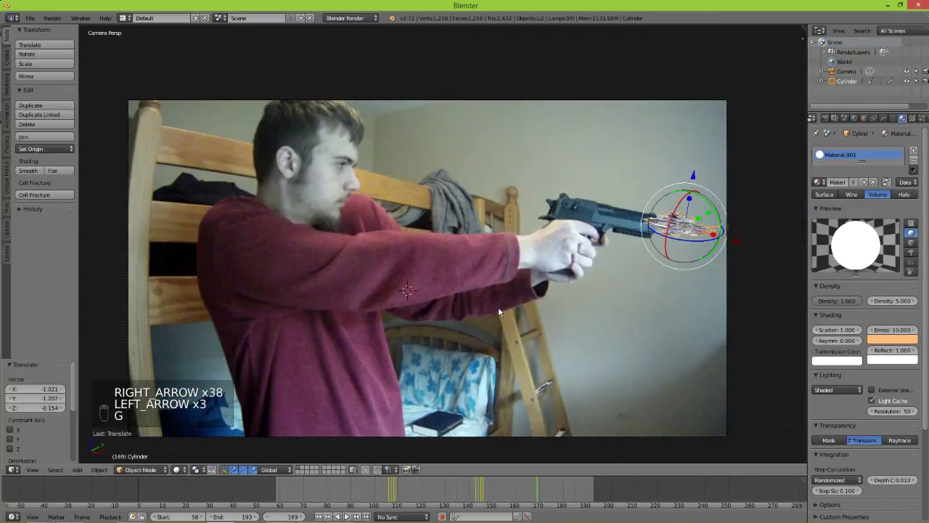
pyautogui.press('i')
pyautogui.click(500, 261)
pyautogui.press('Right')
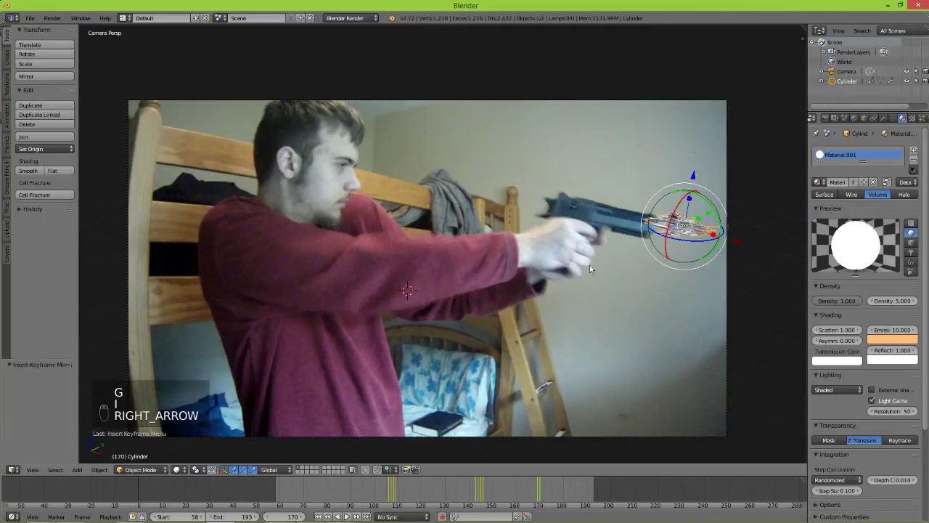
pyautogui.press('Left')
pyautogui.press('Left')
pyautogui.press('Left')
pyautogui.press('Right')
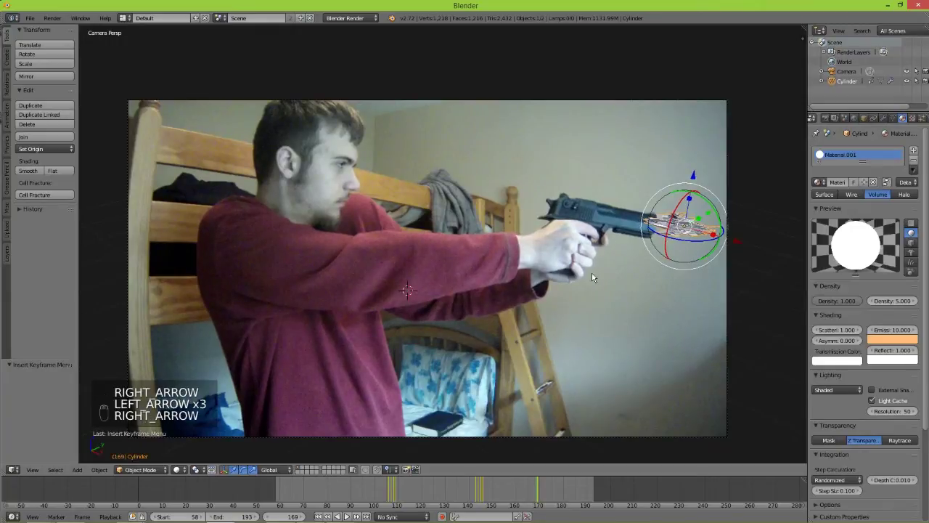
# On frame 169, move the flash mesh outside the camera frame and keyframe it
pyautogui.press('g')
pyautogui.press('g')
pyautogui.click(626, 288)
pyautogui.press('i')
pyautogui.click(604, 249)
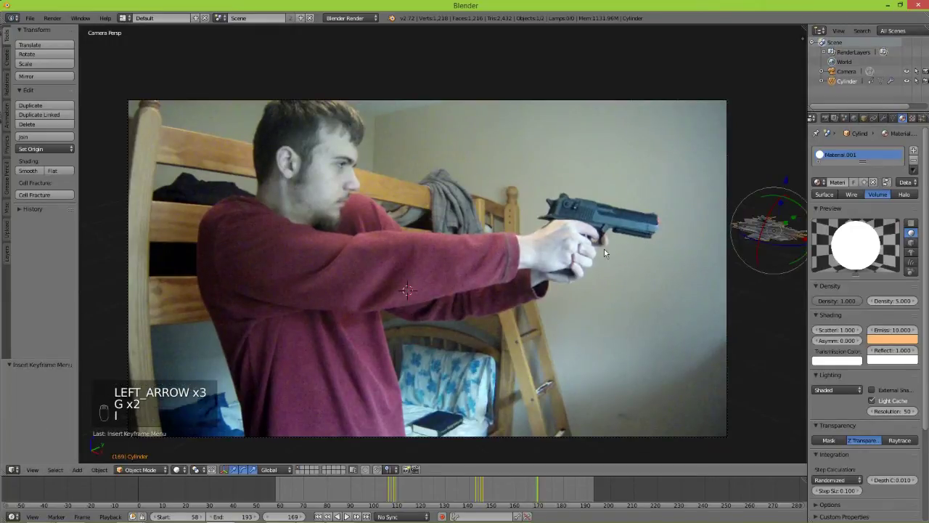
# On frame 170, bring the flash mesh to the muzzle, adjust its scale and position, and keyframe it
pyautogui.press('Left')
pyautogui.press('Right')
pyautogui.press('Right')
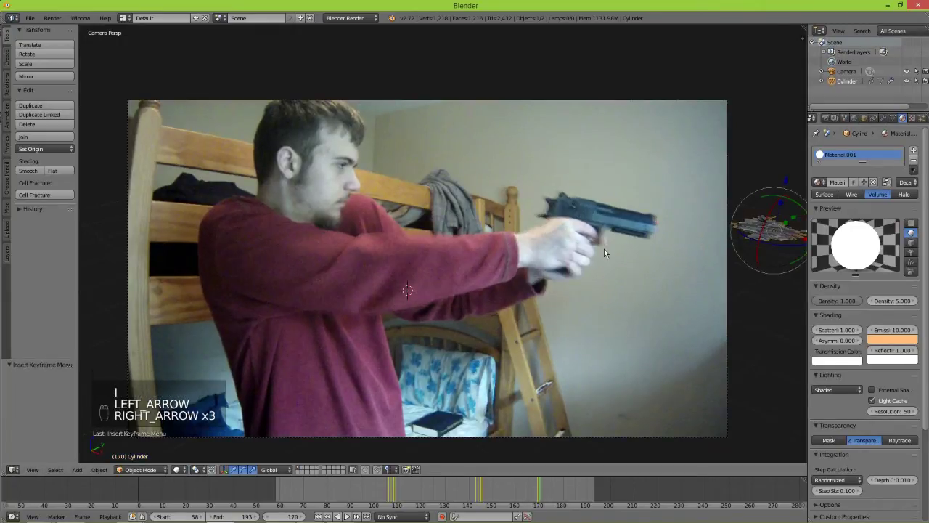
pyautogui.press('g')
pyautogui.click(497, 259)
pyautogui.press('s')
pyautogui.press('g')
pyautogui.click(479, 270)
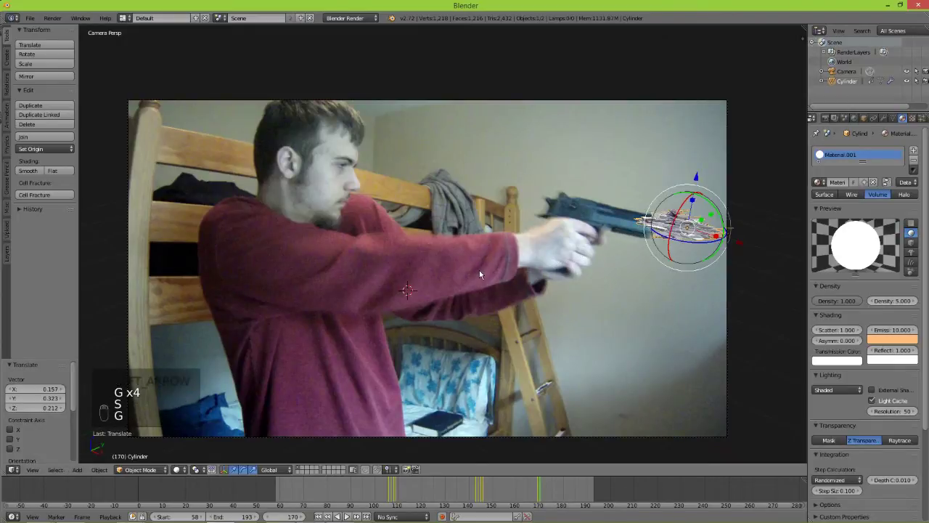
pyautogui.press('i')
pyautogui.click(479, 270)
# On frame 171, shift the flash mesh to follow the recoiling muzzle and keyframe it
pyautogui.press('Right')
pyautogui.press('g')
pyautogui.press('g')
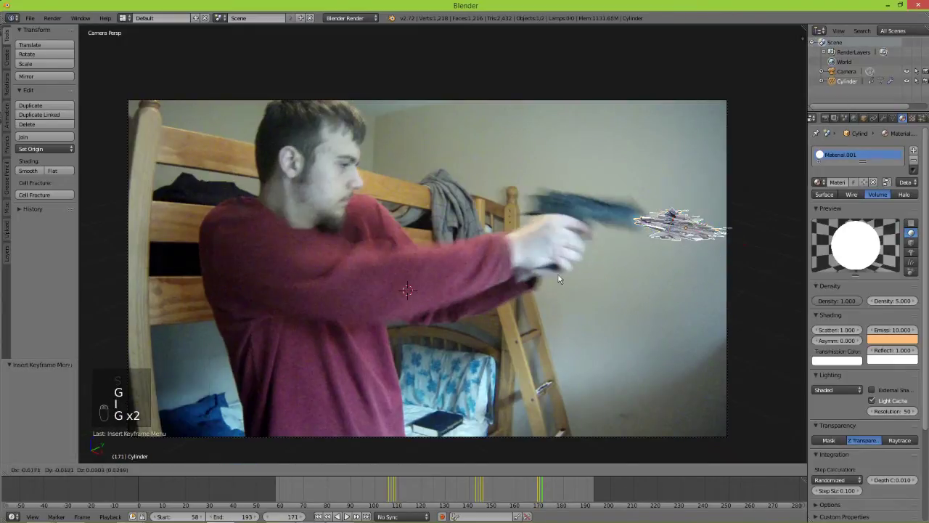
pyautogui.click(551, 271)
# On frame 172, move the flash mesh back outside the camera frame and keyframe it
pyautogui.press('Right')
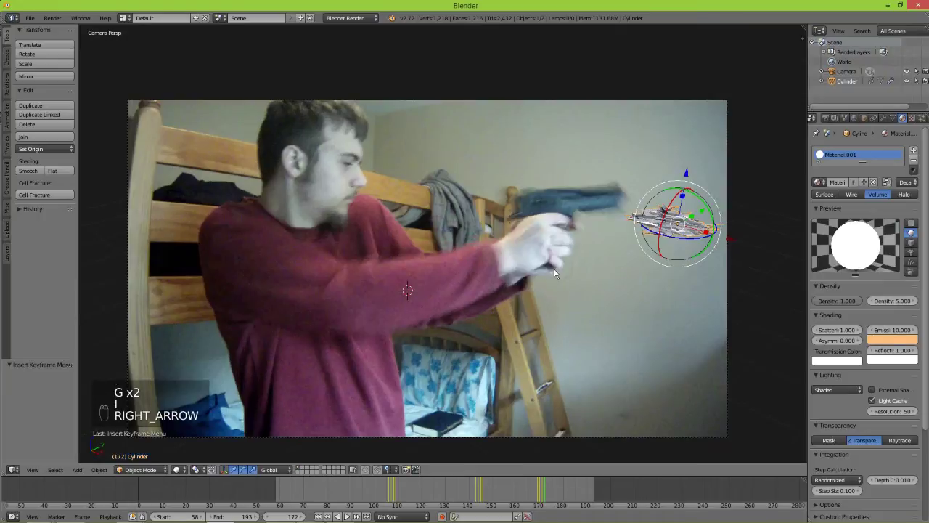
pyautogui.press('g')
pyautogui.press('g')
pyautogui.click(647, 274)
pyautogui.press('i')
pyautogui.click(569, 255)
# Play back the animation to check the flash timing on all three shots
pyautogui.click(338, 516)
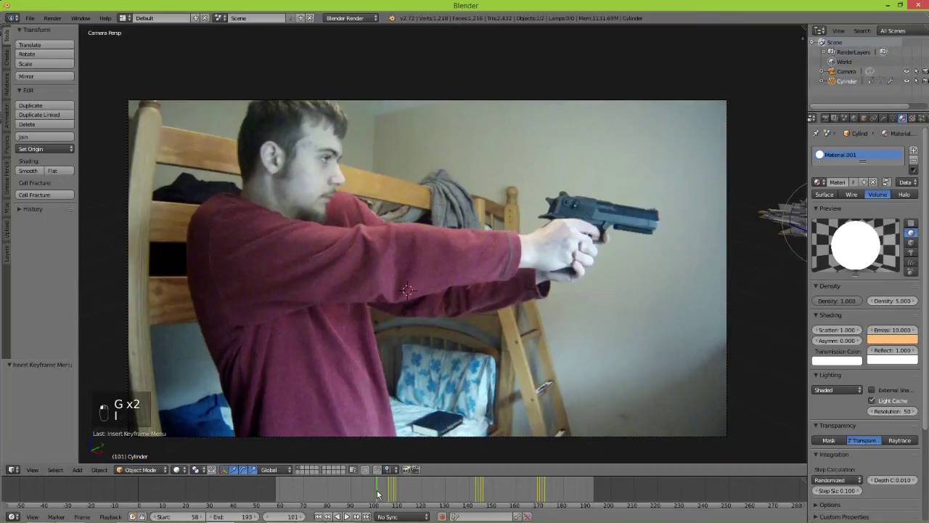
pyautogui.click(346, 516)
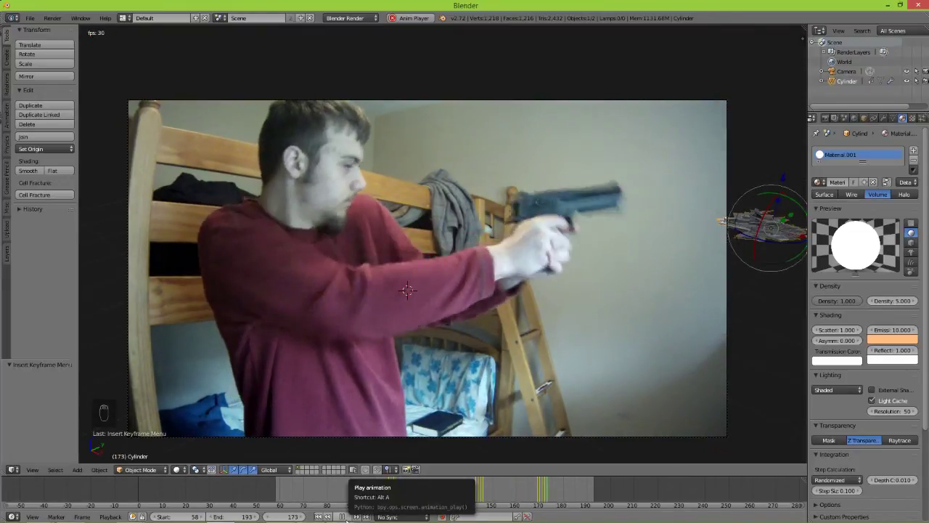
pyautogui.click(347, 516)
# Render frames 107, 144 and 171 to check how the flash lines up with the muzzle
pyautogui.click(397, 485)
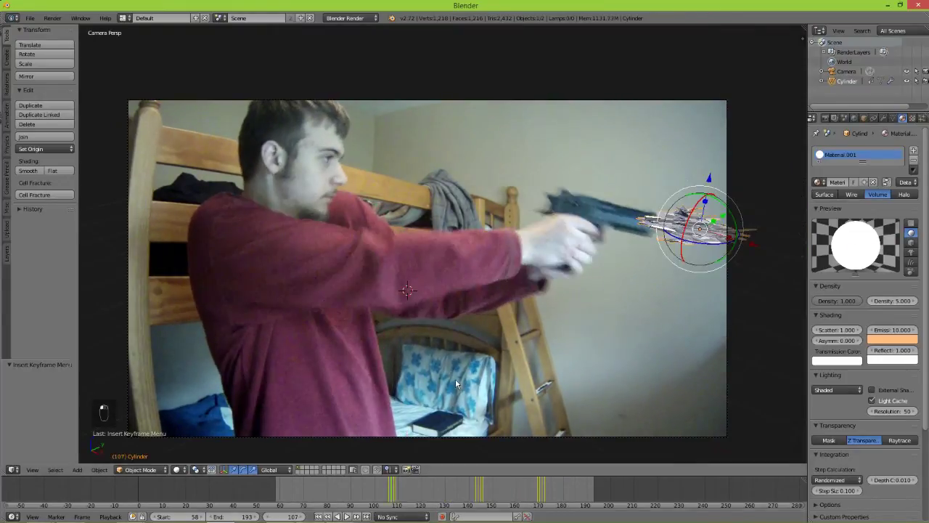
pyautogui.press('F12')
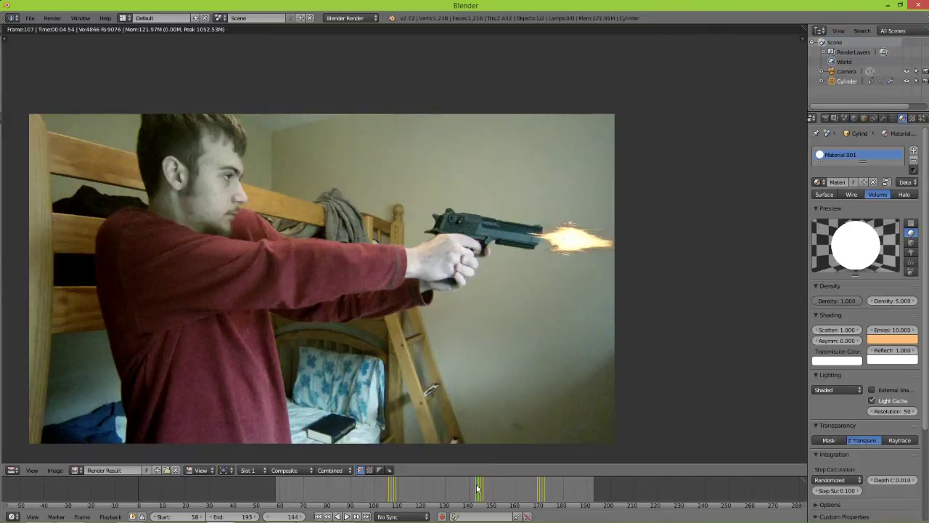
pyautogui.press('F12')
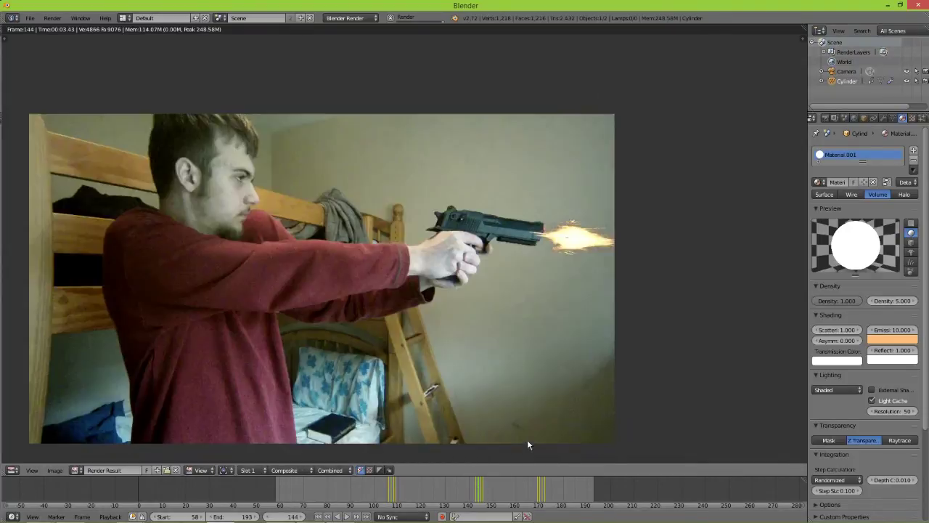
pyautogui.click(540, 494)
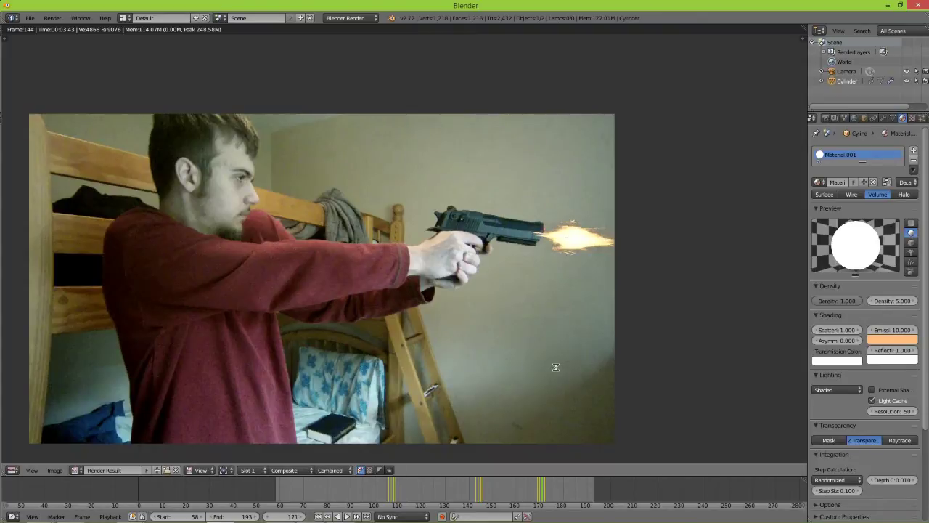
pyautogui.press('F12')
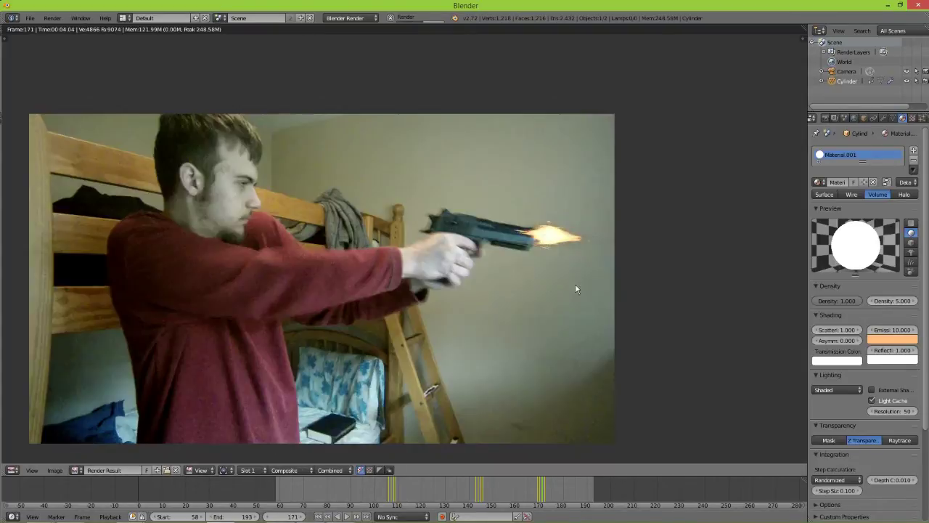
pyautogui.press('F11')
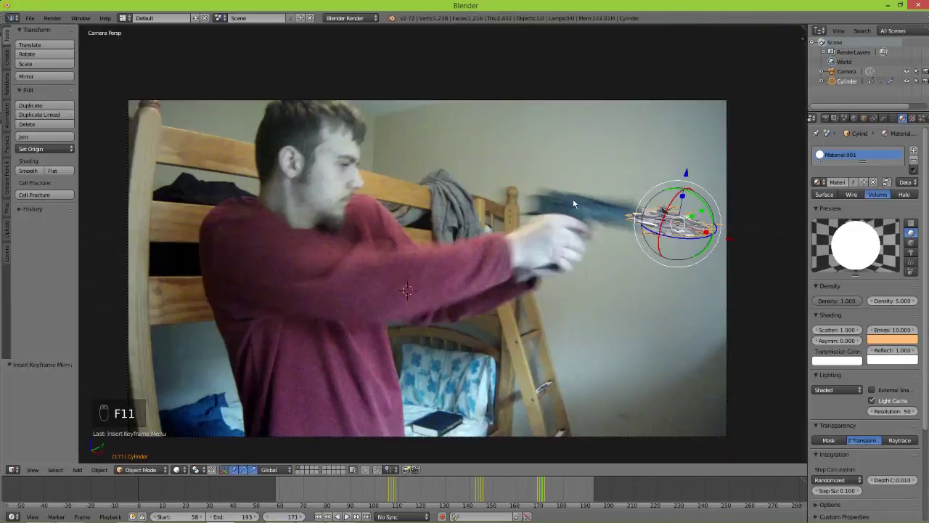
# On frame 171, nudge the flash mesh slightly forward from the barrel, replace its keyframe and render the frame again
pyautogui.press('g')
pyautogui.click(538, 224)
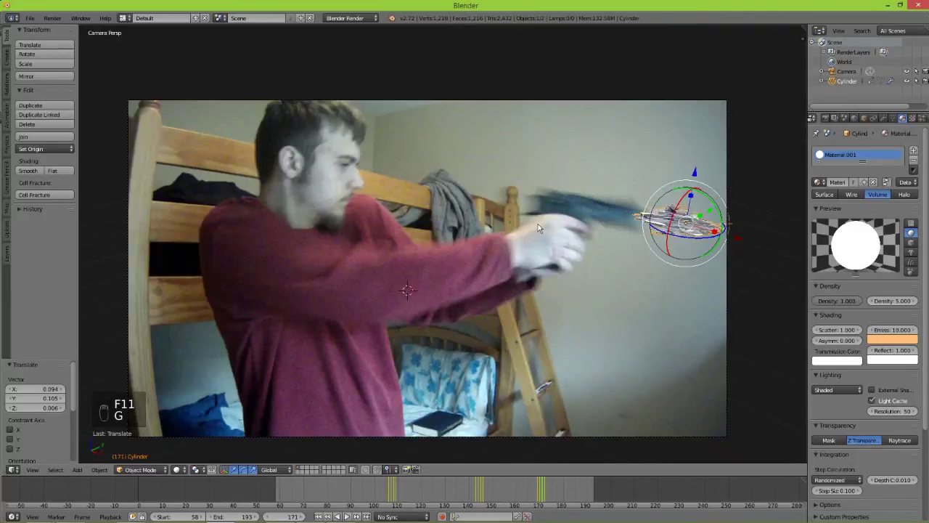
pyautogui.press('i')
pyautogui.click(529, 216)
pyautogui.press('F12')
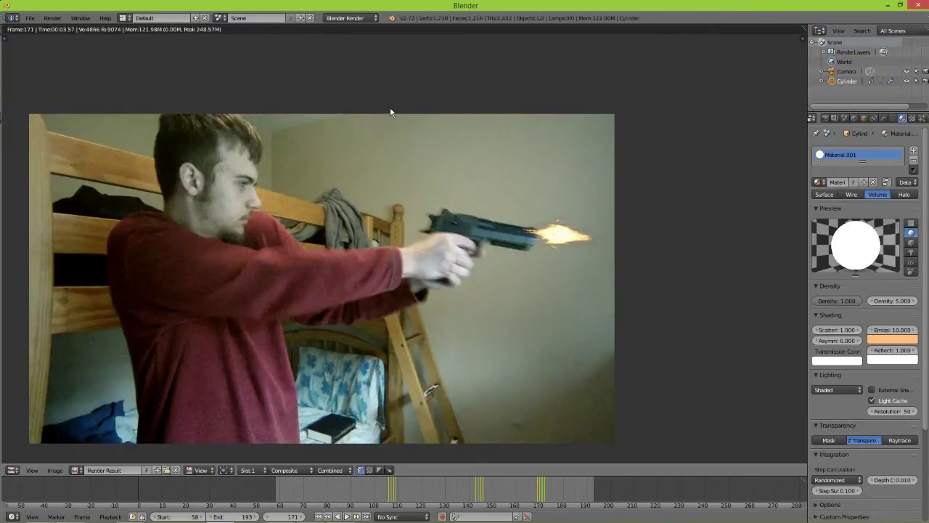
pyautogui.press('F11')
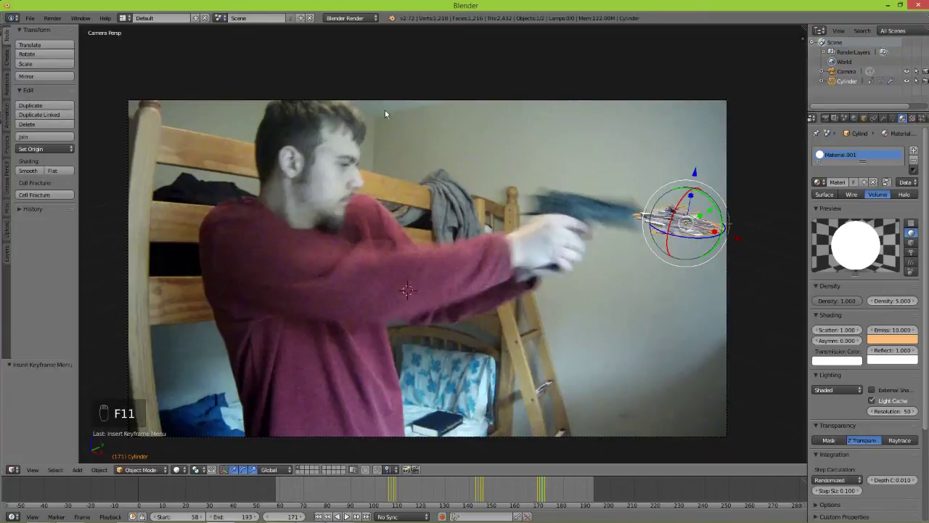
# Switch to the Compositing layout and move the Lens Distortion and Composite nodes away from the Mix node
pyautogui.click(124, 17)
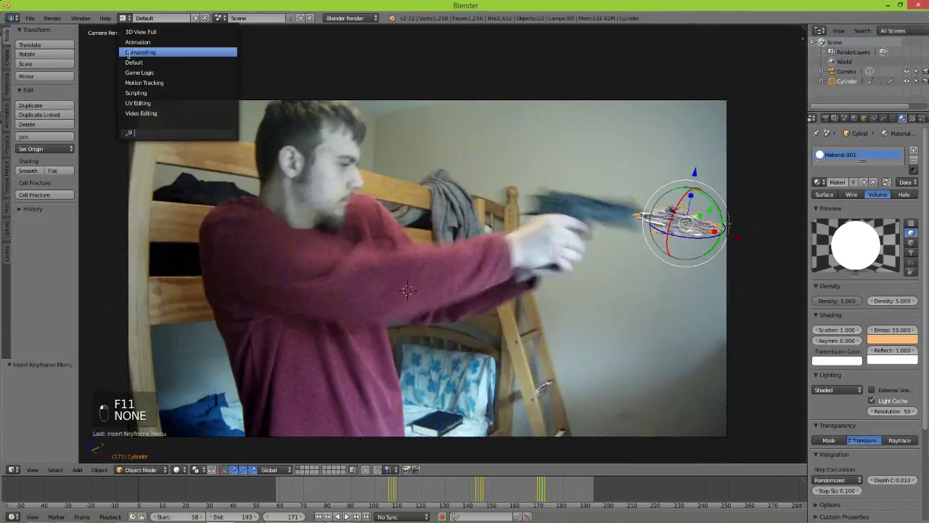
pyautogui.click(174, 53)
pyautogui.scroll(2, 273, 412)
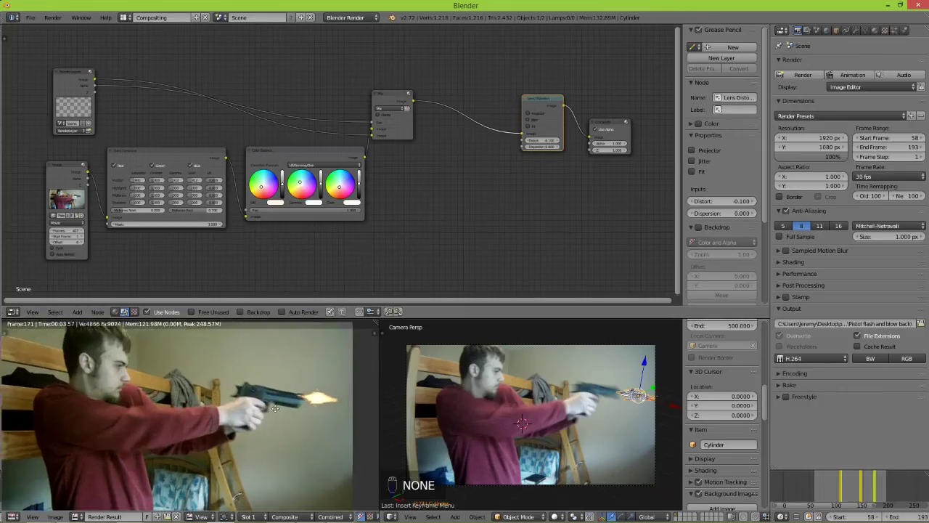
pyautogui.scroll(-1, 407, 149)
pyautogui.moveTo(416, 139); pyautogui.dragTo(215, 156, button='middle')
pyautogui.scroll(2, 313, 153)
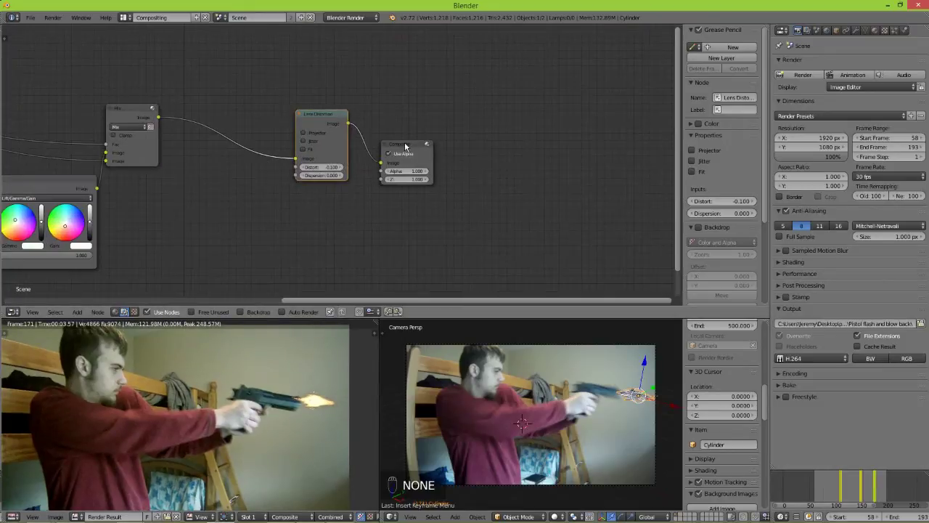
pyautogui.click(405, 148)
pyautogui.moveTo(375, 153); pyautogui.dragTo(453, 152)
# Insert a Glare node between the Mix and Lens Distortion nodes
pyautogui.click(77, 311)
pyautogui.click(101, 299)
pyautogui.write('glare')
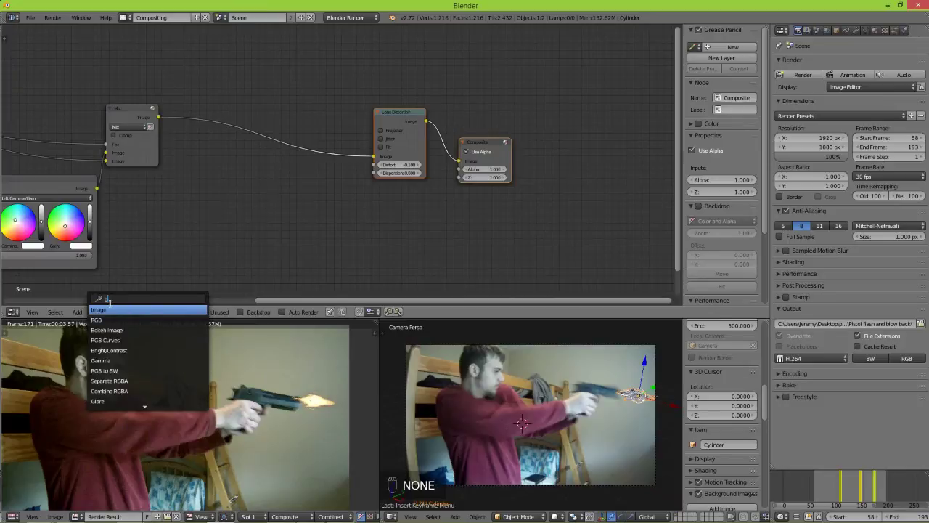
pyautogui.press('Return')
pyautogui.click(272, 87)
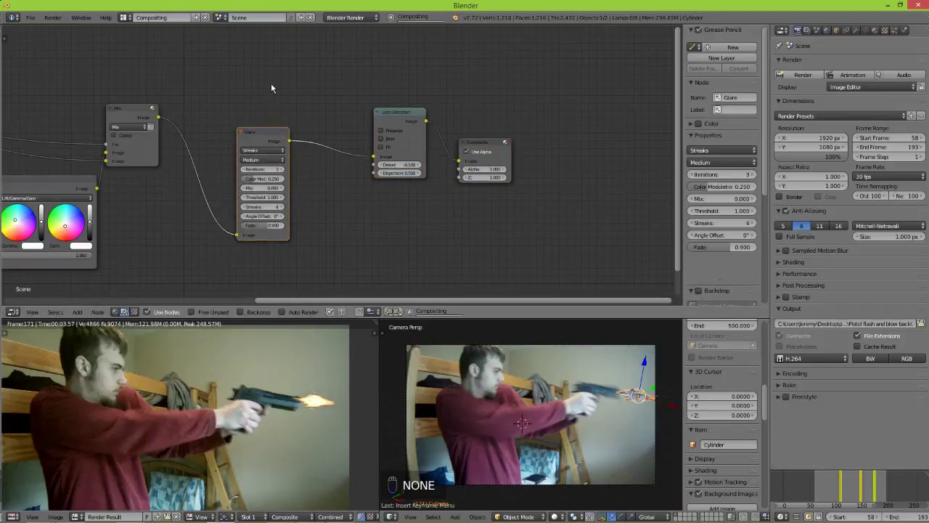
# Set the Glare node's type to Fog Glow and align the node with its neighbours
pyautogui.click(260, 151)
pyautogui.click(265, 129)
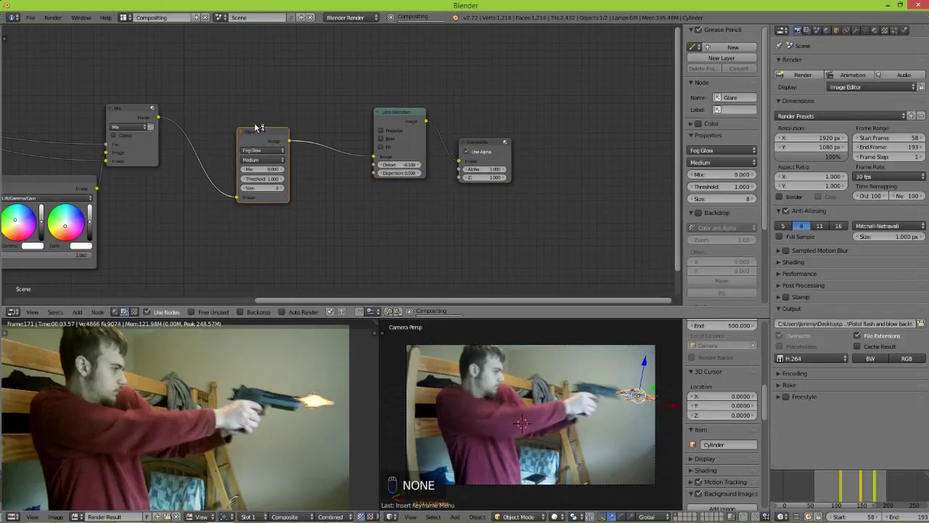
pyautogui.moveTo(258, 125); pyautogui.dragTo(246, 104)
# Set the Glare threshold to 0.4 and size to 9 while judging the glow around the flash in the render
pyautogui.scroll(2, 319, 368)
pyautogui.scroll(4, 275, 372)
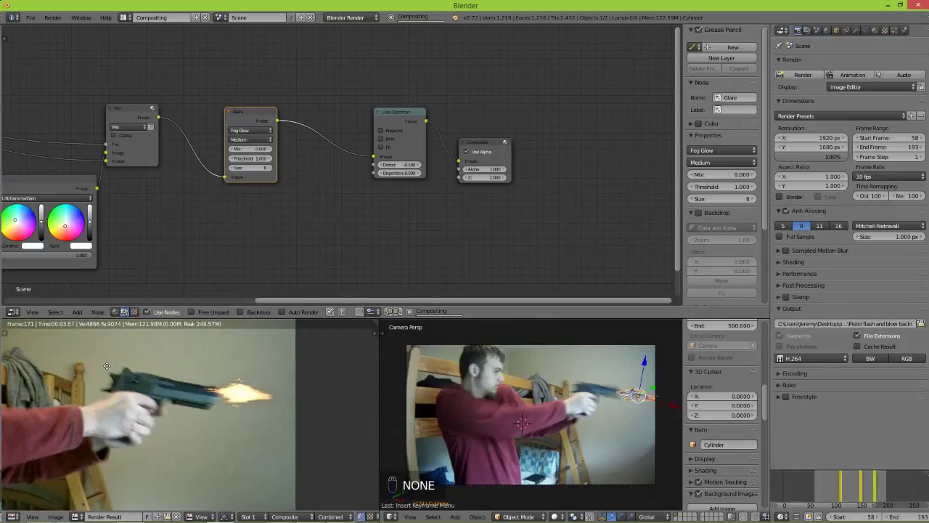
pyautogui.moveTo(257, 398); pyautogui.dragTo(242, 397, button='middle')
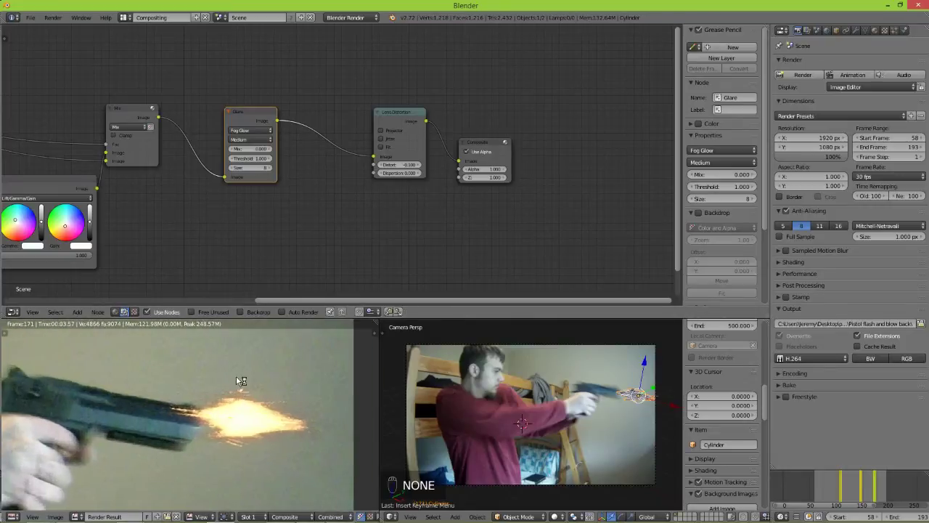
pyautogui.scroll(4, 236, 155)
pyautogui.moveTo(235, 154); pyautogui.dragTo(340, 143, button='middle')
pyautogui.scroll(5, 340, 142)
pyautogui.click(298, 149)
pyautogui.click(298, 149)
pyautogui.click(298, 150)
pyautogui.scroll(-1, 265, 348)
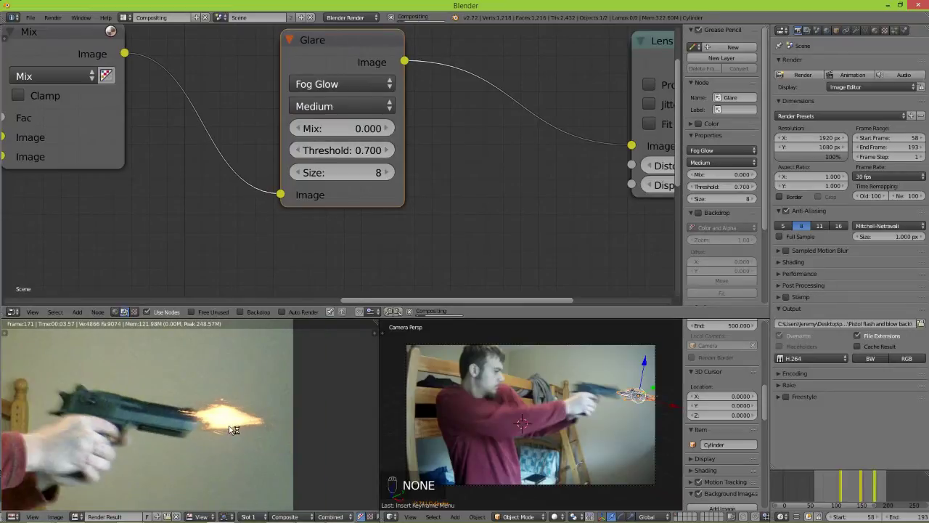
pyautogui.click(298, 149)
pyautogui.click(297, 149)
pyautogui.click(297, 150)
pyautogui.click(386, 173)
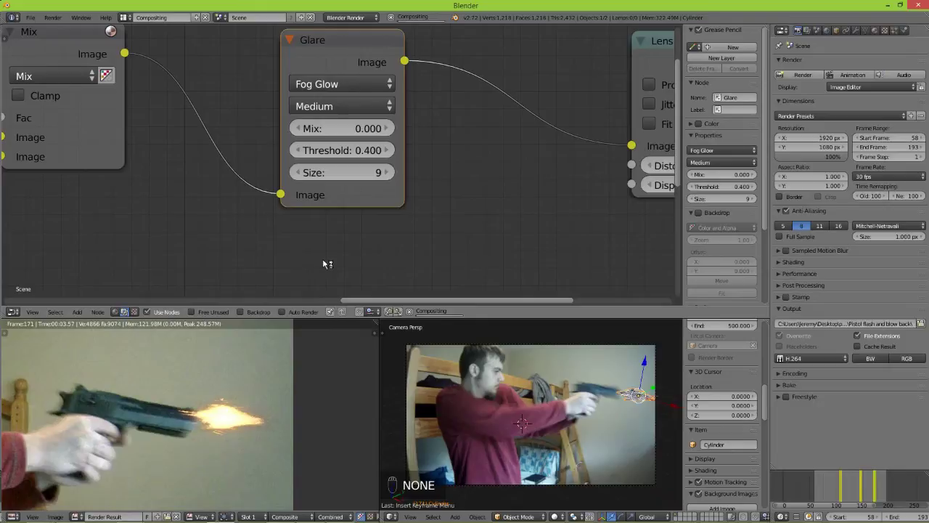
# Set the flash material's volume emission to 15 and render frame 171 again to inspect the glow
pyautogui.scroll(-1, 180, 391)
pyautogui.scroll(-2, 181, 391)
pyautogui.scroll(3, 210, 408)
pyautogui.moveTo(210, 408); pyautogui.dragTo(151, 408, button='middle')
pyautogui.click(875, 31)
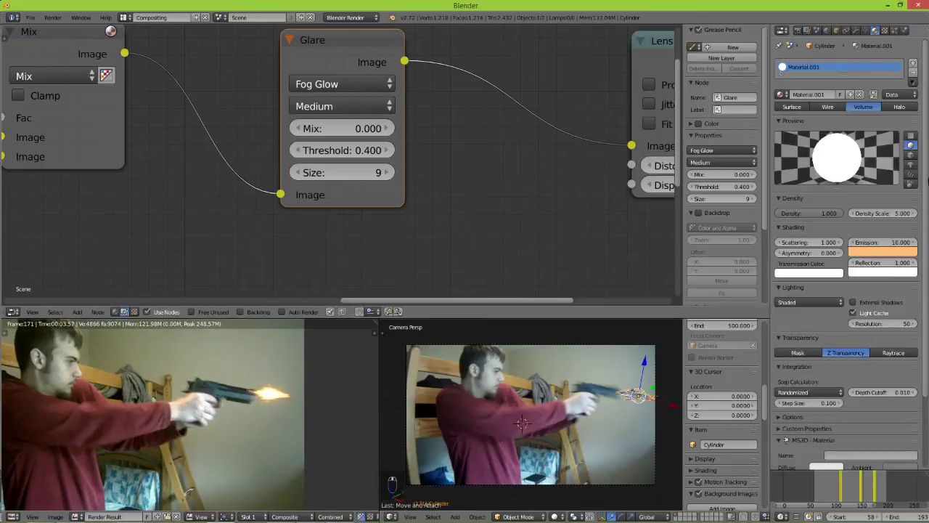
pyautogui.click(891, 243)
pyautogui.write('15')
pyautogui.press('Return')
pyautogui.press('F12')
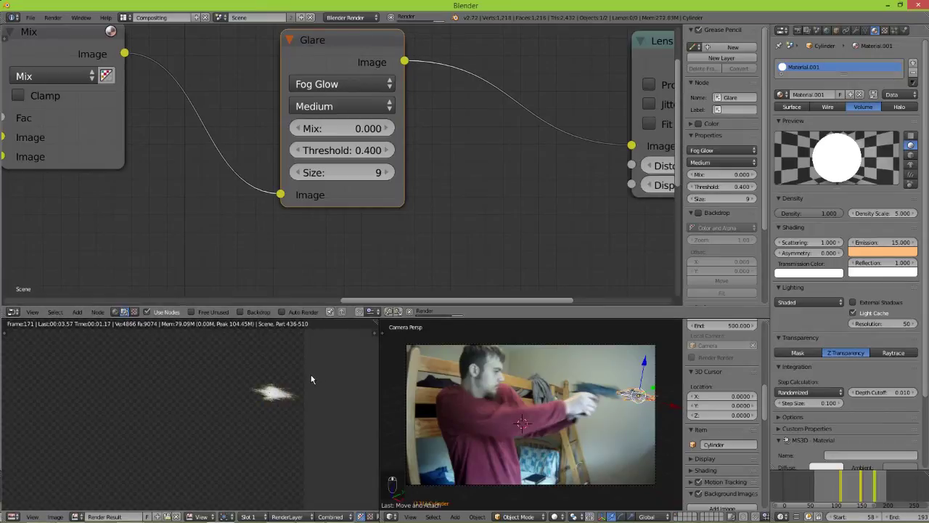
pyautogui.scroll(5, 230, 404)
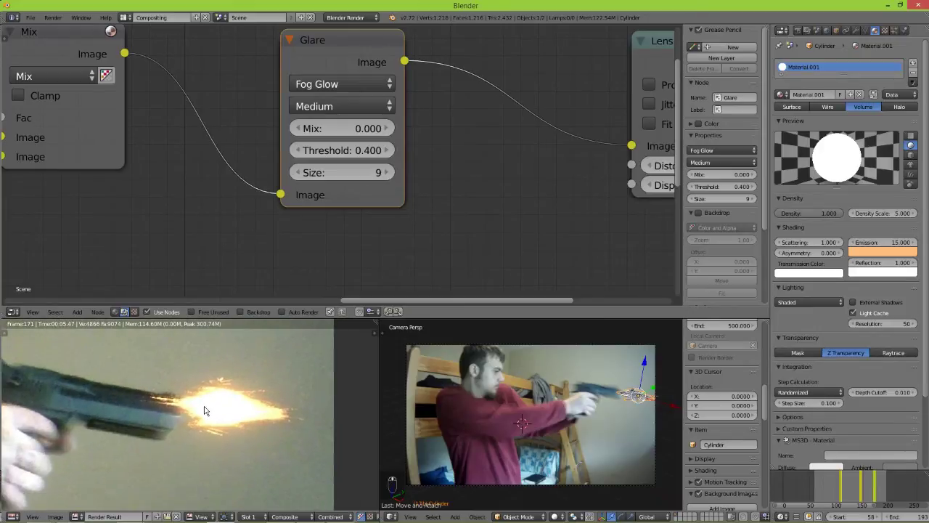
# Try a threshold of 0.3 on the Glare node, check the glow in the render, and restore 0.4
pyautogui.click(298, 150)
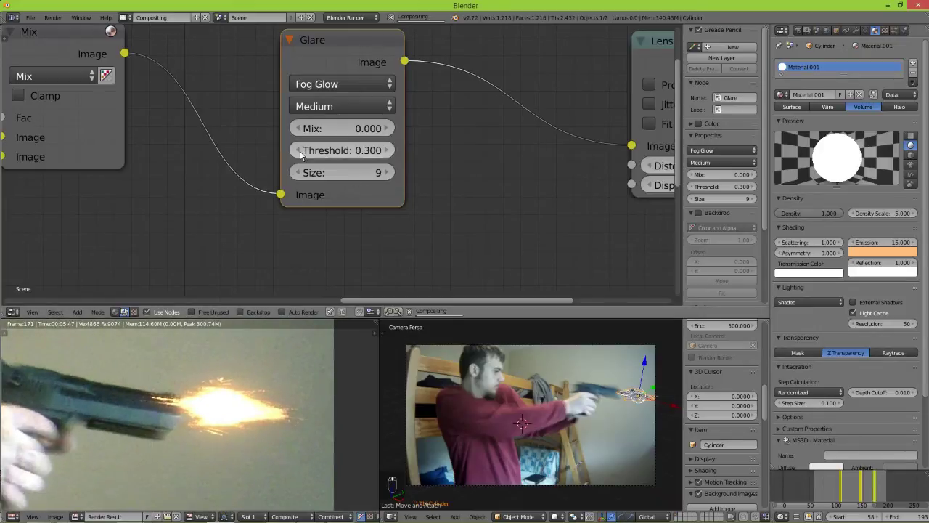
pyautogui.scroll(-2, 193, 458)
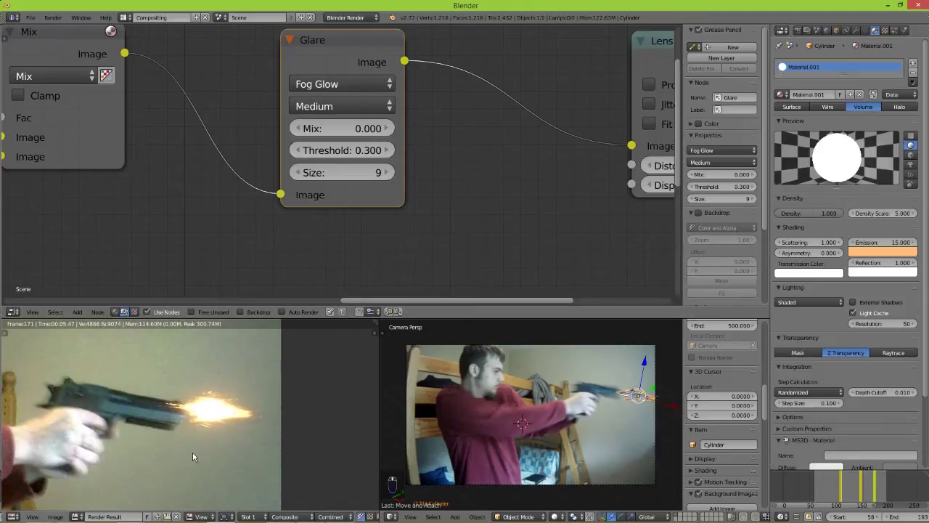
pyautogui.click(390, 150)
# Try a volume emission of 20 on the flash material and render frame 171 again
pyautogui.click(885, 240)
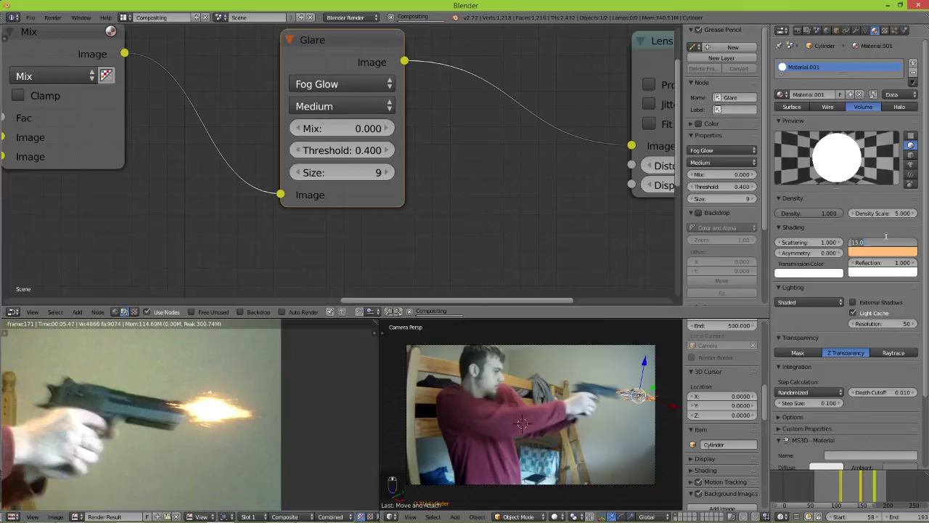
pyautogui.write('20')
pyautogui.press('Return')
pyautogui.press('F12')
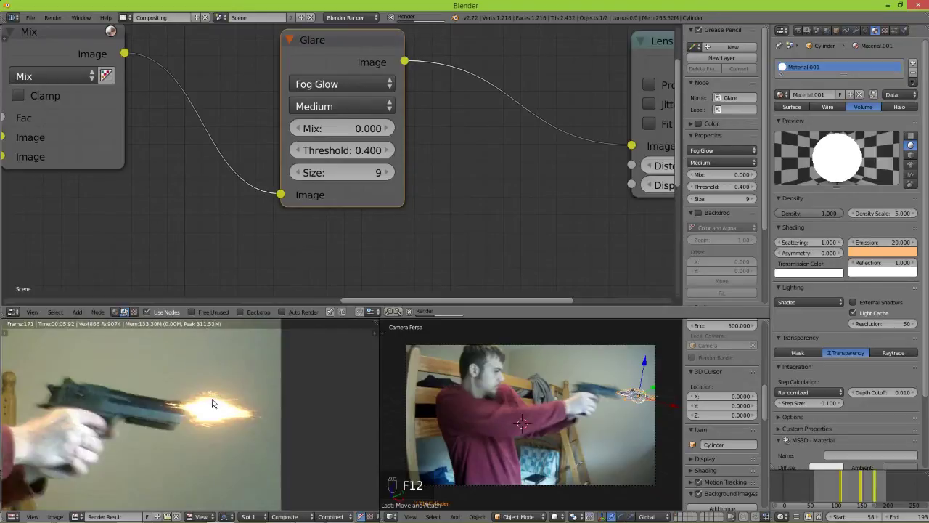
# Raise the flash material's volume emission to 30 and render frame 171 again to judge the flash
pyautogui.click(882, 242)
pyautogui.write('30')
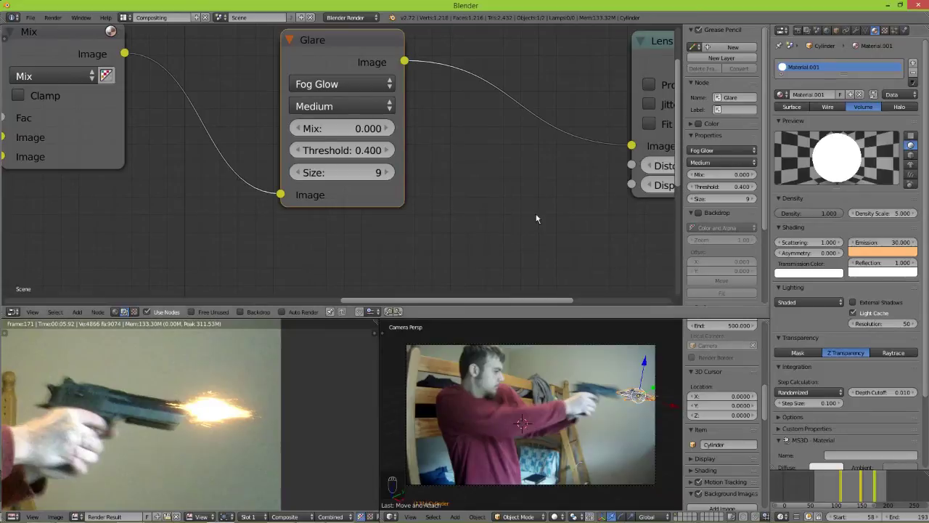
pyautogui.press('Return')
pyautogui.press('F12')
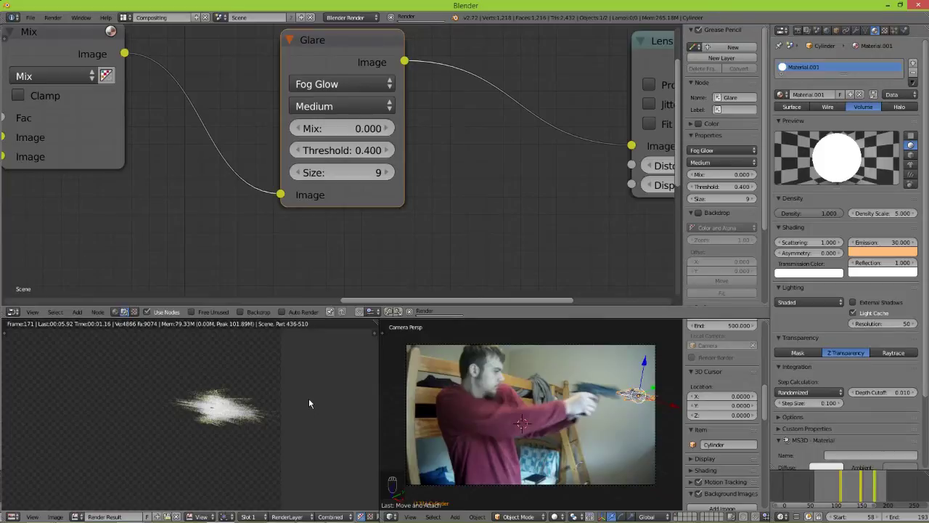
pyautogui.scroll(-4, 284, 393)
pyautogui.scroll(6, 275, 396)
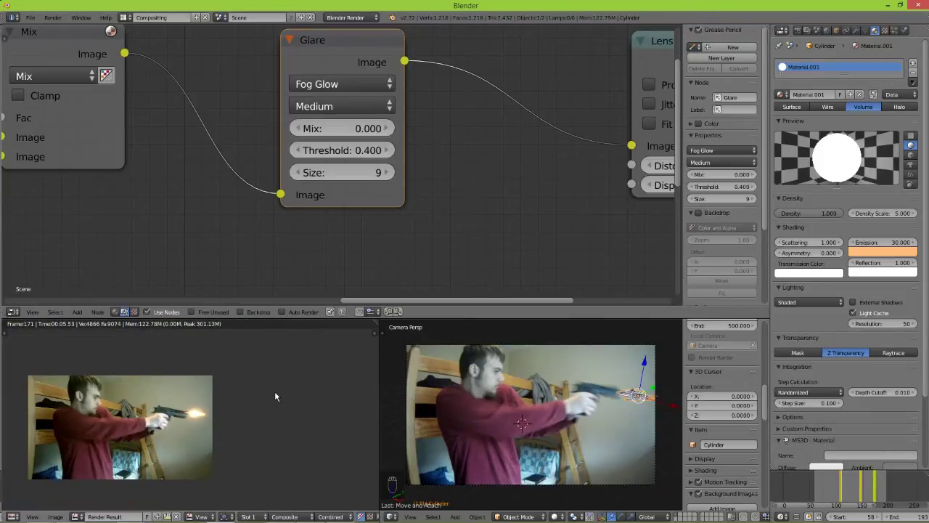
pyautogui.scroll(-1, 324, 270)
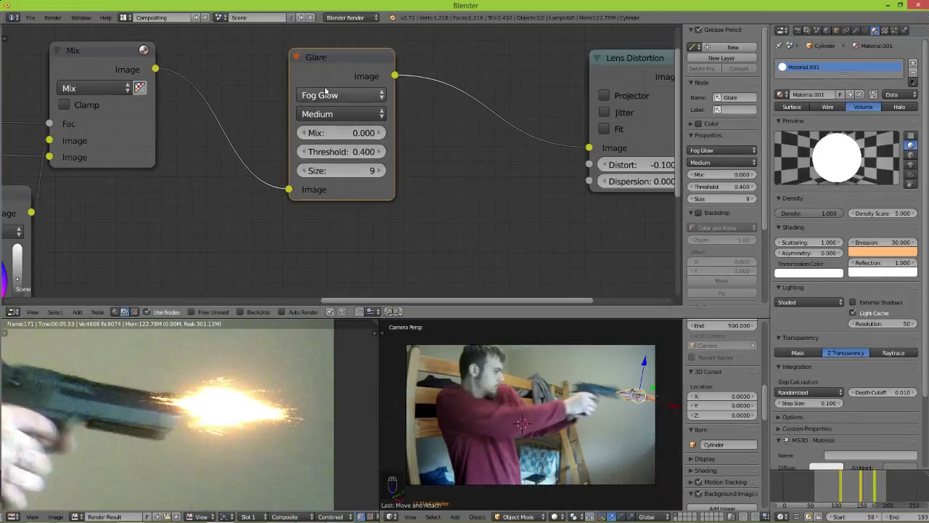
# Duplicate the Glare node into the link before Lens Distortion and set the copy to Streaks with High quality, checking the flash in the render
pyautogui.hotkey('shift', 'd')
pyautogui.click(485, 106)
pyautogui.click(484, 104)
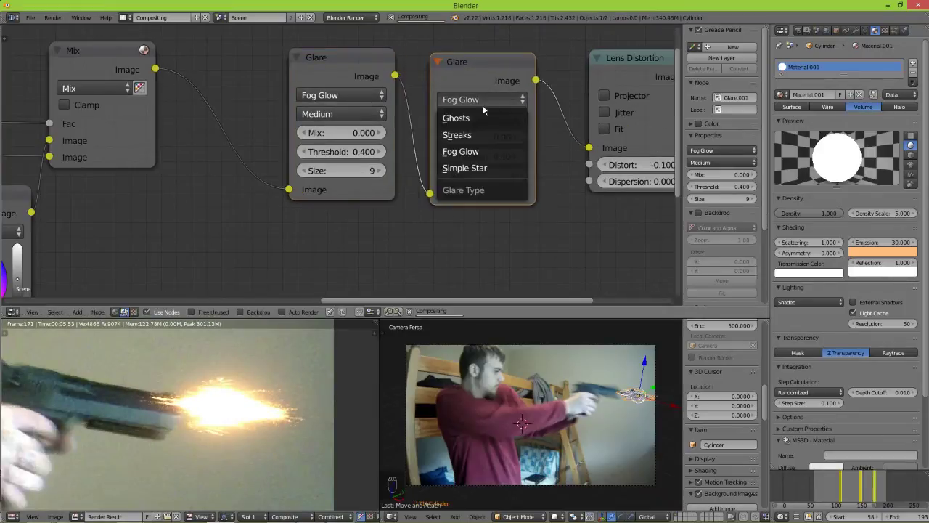
pyautogui.click(475, 133)
pyautogui.click(479, 117)
pyautogui.click(468, 102)
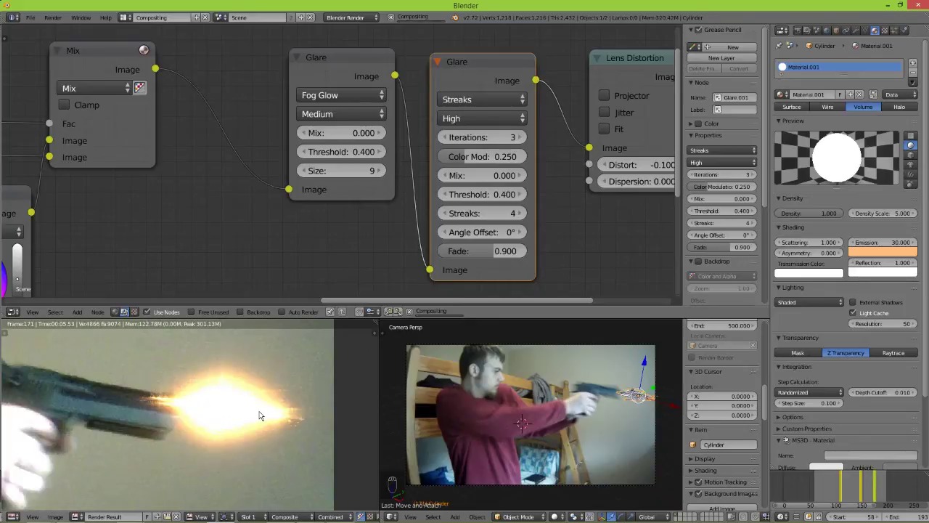
pyautogui.scroll(-5, 221, 409)
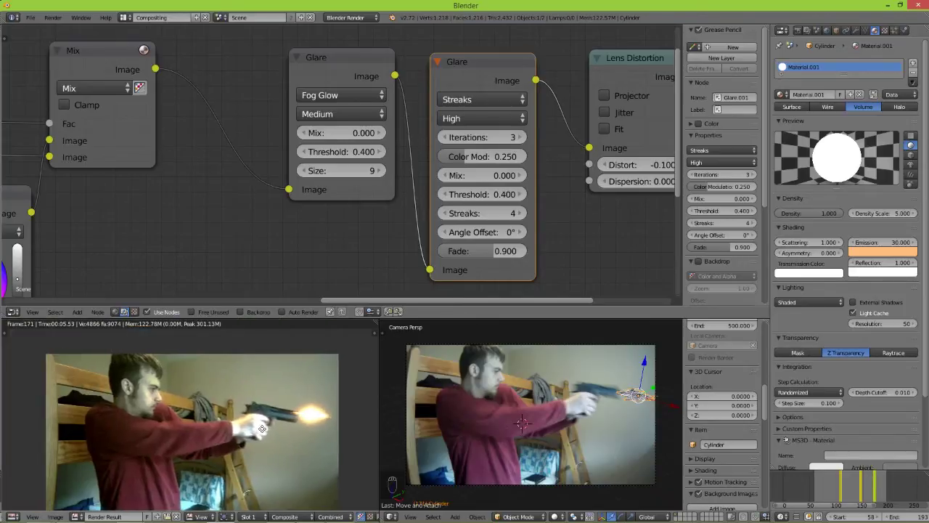
pyautogui.moveTo(238, 415); pyautogui.dragTo(264, 413, button='middle')
pyautogui.scroll(6, 264, 413)
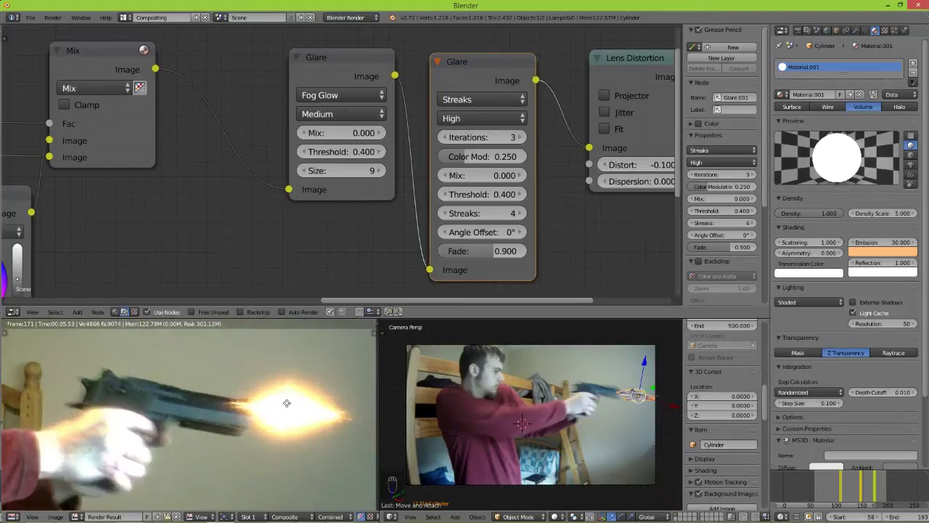
pyautogui.scroll(-5, 154, 413)
pyautogui.moveTo(160, 418); pyautogui.dragTo(216, 417, button='middle')
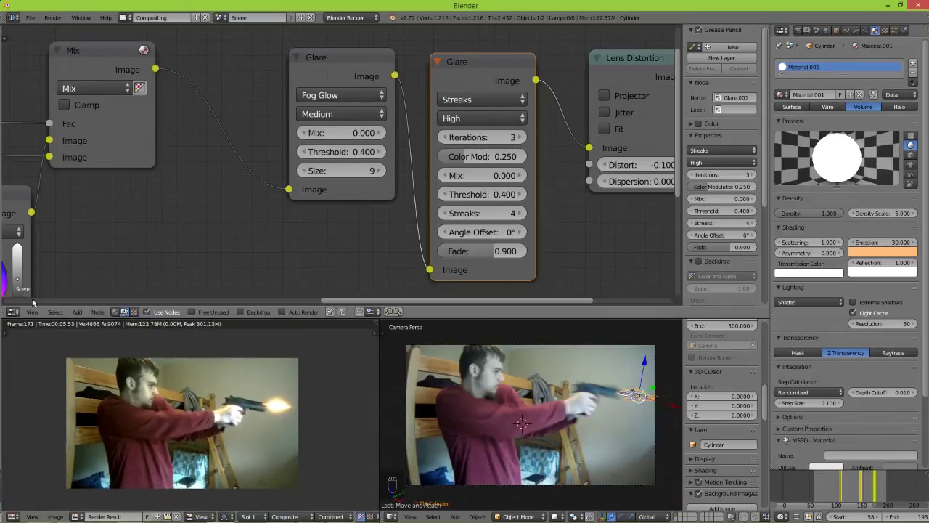
pyautogui.scroll(1, 361, 286)
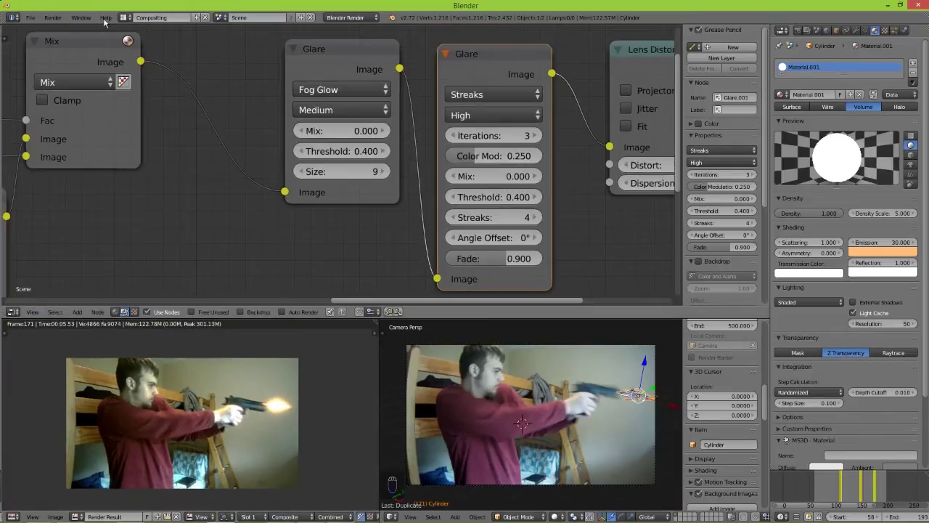
# Switch to the Default screen layout and go to frame 86 with an empty scene layer shown
pyautogui.click(123, 17)
pyautogui.click(137, 61)
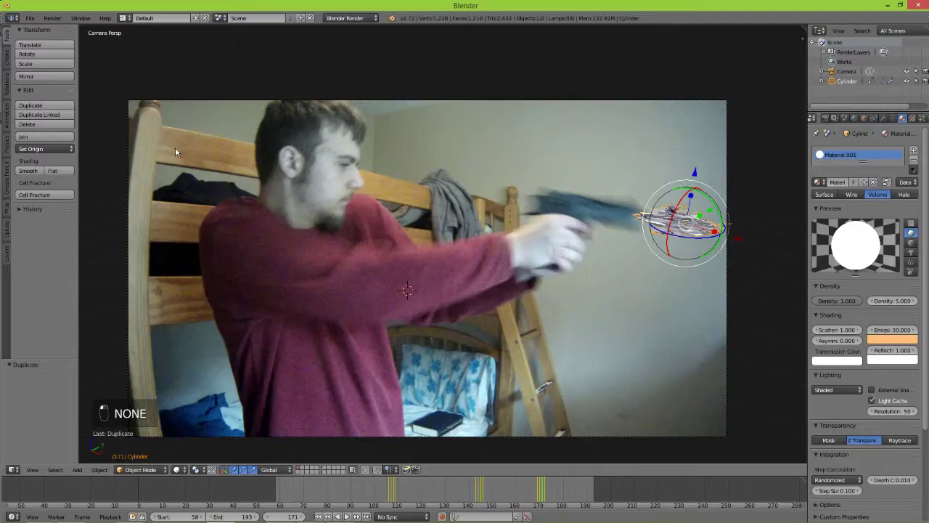
pyautogui.click(302, 471)
pyautogui.click(339, 492)
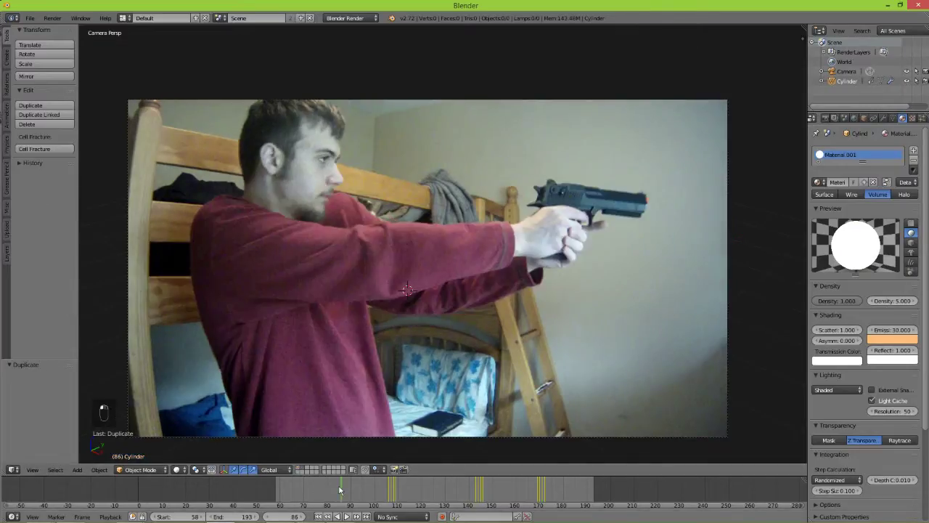
pyautogui.press('space')
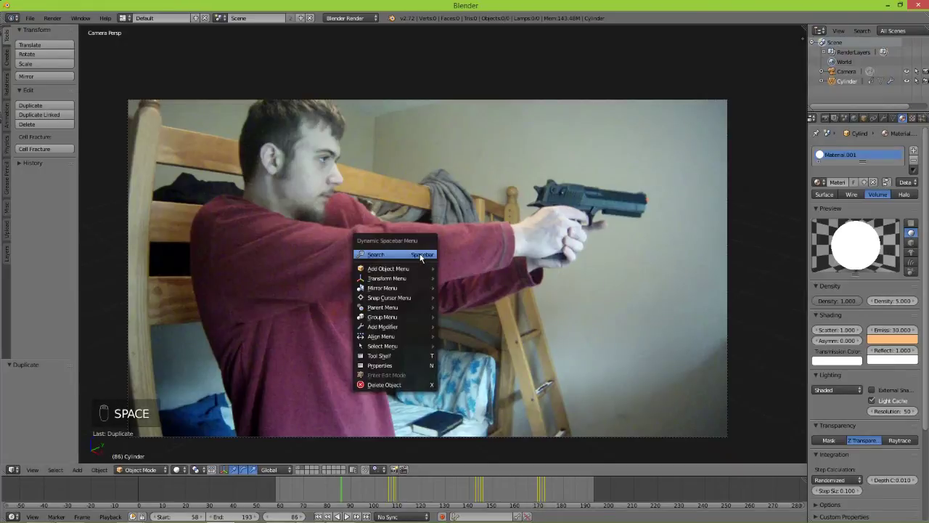
pyautogui.write('add')
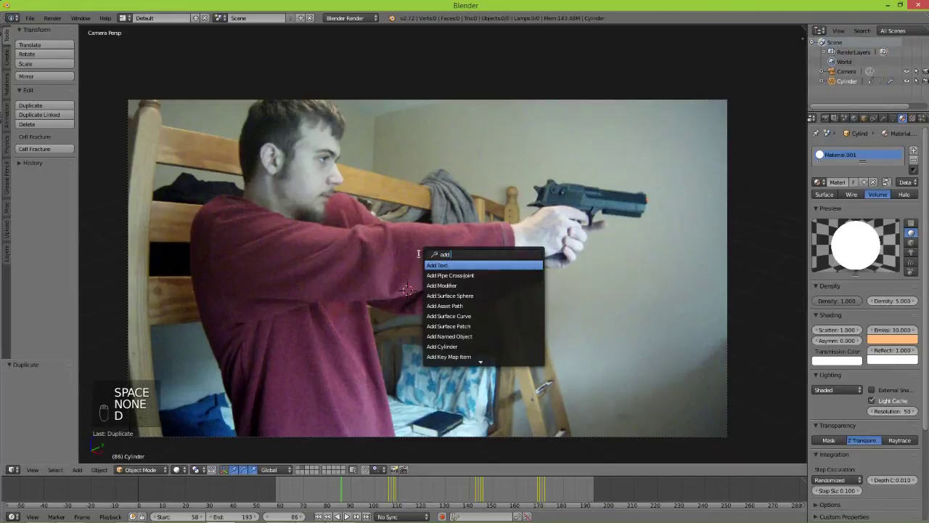
pyautogui.write(' pl')
pyautogui.press('Return')
# Add a plane mesh to the empty layer
pyautogui.press('space')
pyautogui.click(406, 191)
pyautogui.write('add p')
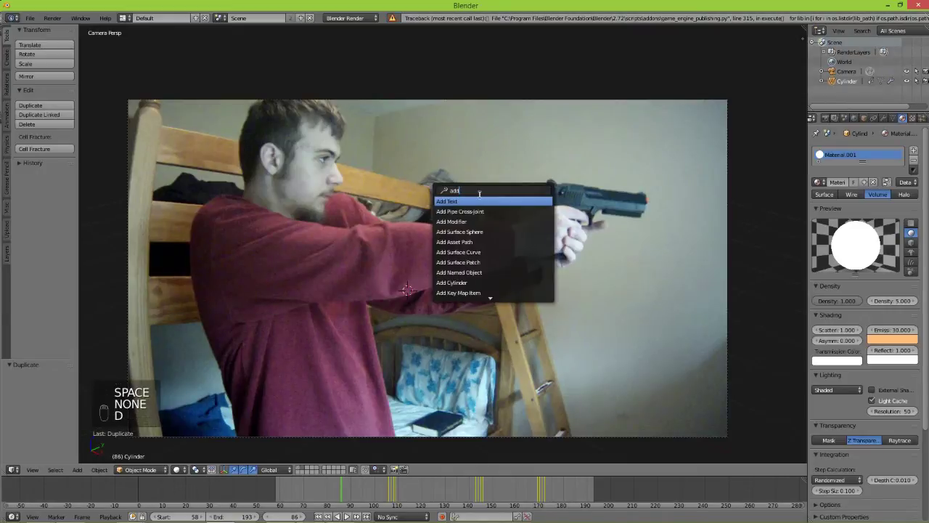
pyautogui.write('l')
pyautogui.click(486, 211)
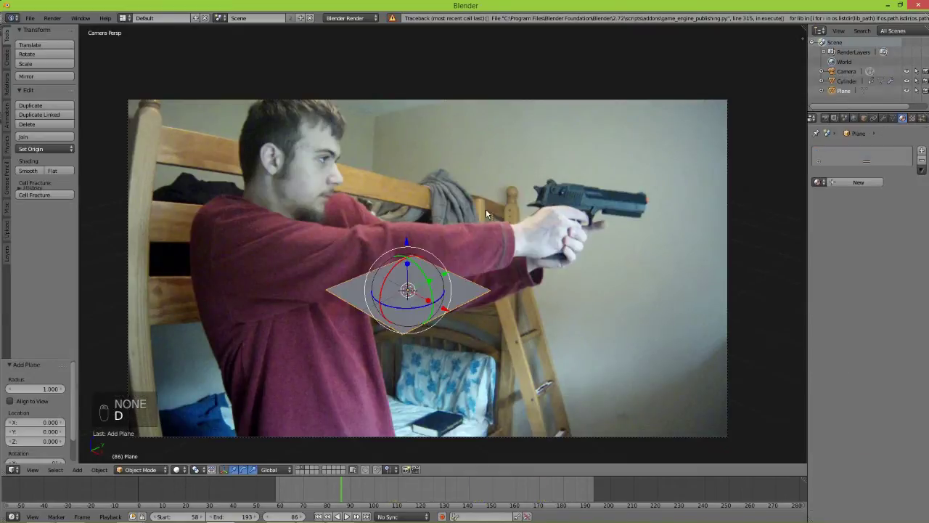
# Move the plane over the pistol in the camera view and display it as wireframe
pyautogui.press('g')
pyautogui.click(574, 222)
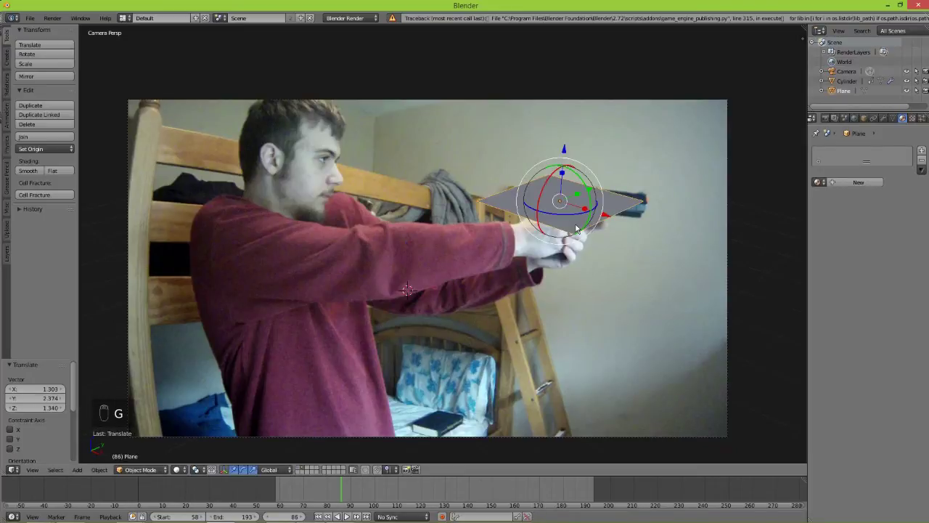
pyautogui.scroll(4, 613, 200)
pyautogui.press('z')
pyautogui.press('g')
pyautogui.click(625, 256)
# Delete three of the plane's vertices in Edit Mode, keeping only the one nearest the shooter's hands
pyautogui.press('Tab')
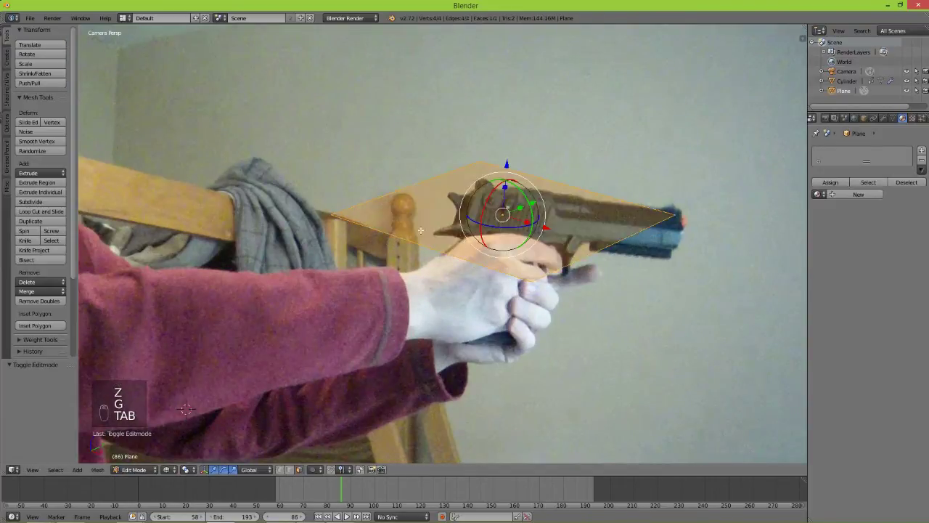
pyautogui.click(281, 470)
pyautogui.keyDown('shift'); pyautogui.rightClick(533, 278); pyautogui.keyUp('shift')
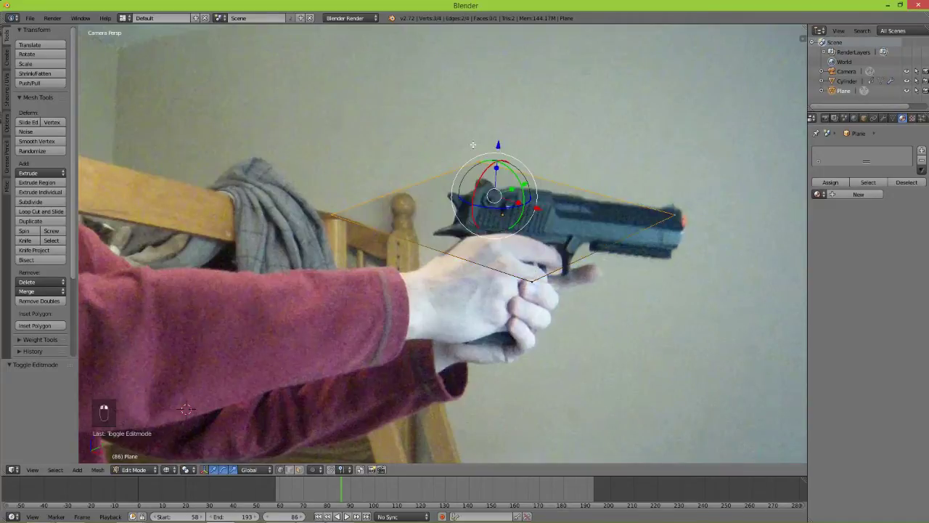
pyautogui.press('Delete')
pyautogui.click(472, 144)
# Move the remaining vertex onto the lower rear corner of the pistol's slide
pyautogui.rightClick(533, 279)
pyautogui.press('g')
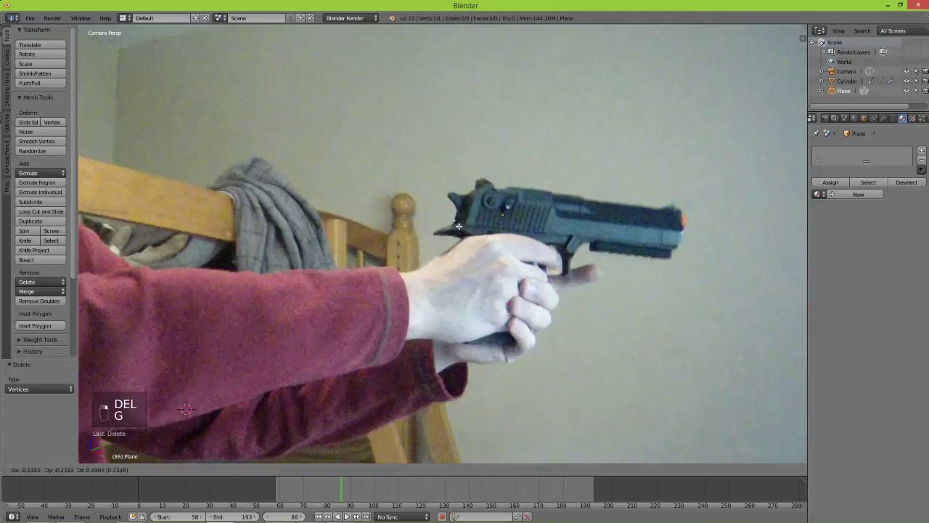
pyautogui.click(458, 227)
pyautogui.scroll(6, 532, 185)
pyautogui.scroll(3, 341, 324)
pyautogui.keyDown('shift'); pyautogui.moveTo(532, 185); pyautogui.dragTo(338, 315, button='middle'); pyautogui.keyUp('shift')
pyautogui.press('g')
pyautogui.click(345, 314)
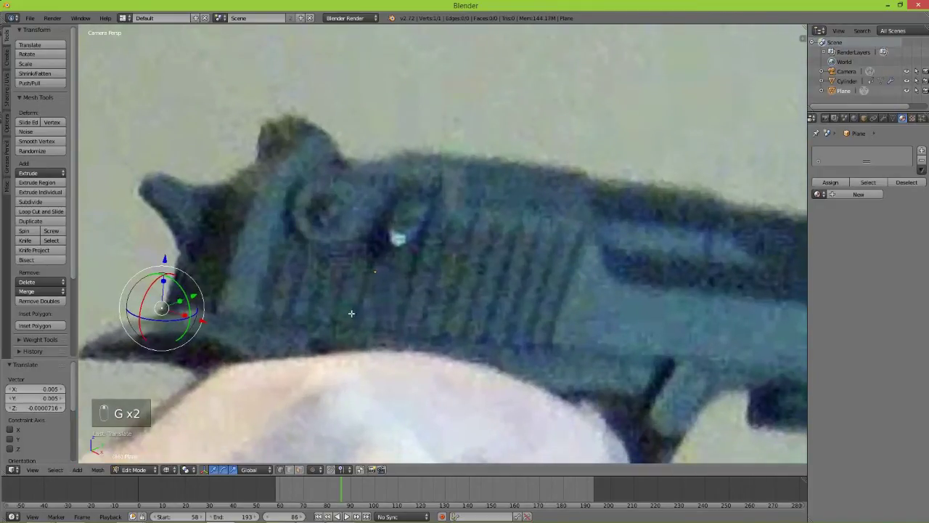
# Extrude the vertex forward along the slide's lower edge to just behind the muzzle
pyautogui.press('e')
pyautogui.click(748, 351)
pyautogui.keyDown('shift'); pyautogui.moveTo(661, 374); pyautogui.dragTo(417, 344, button='middle'); pyautogui.keyUp('shift')
pyautogui.scroll(-3, 432, 343)
pyautogui.press('g')
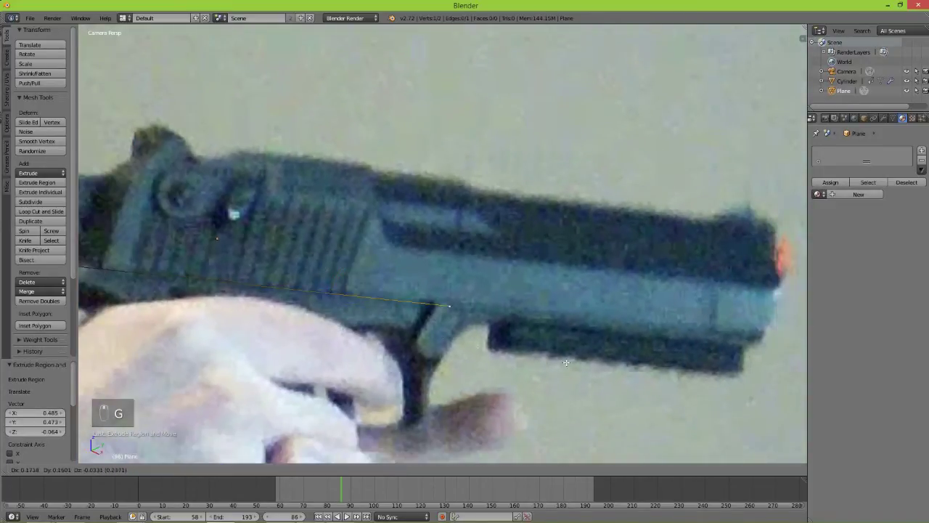
pyautogui.click(84, 382)
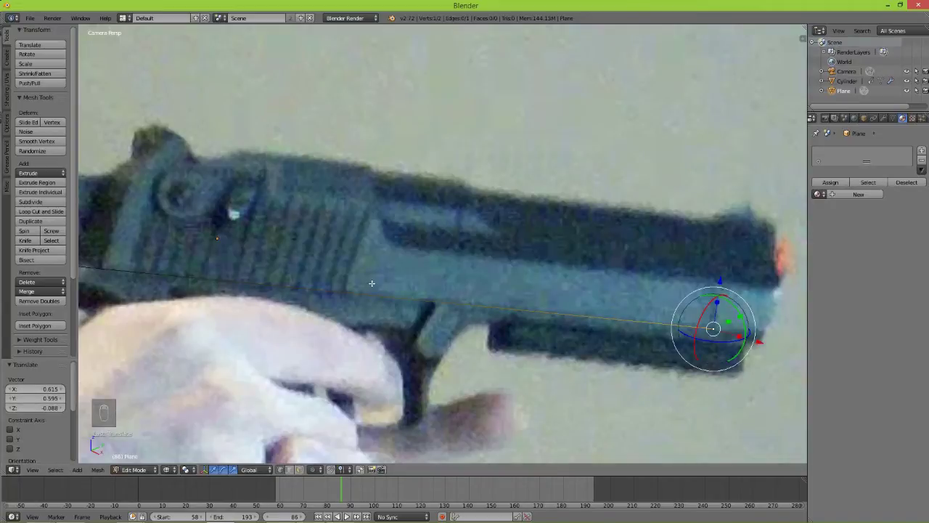
# Extrude vertices up the slide's front, back below the dark barrel section, and up to the pistol's top edge
pyautogui.press('e')
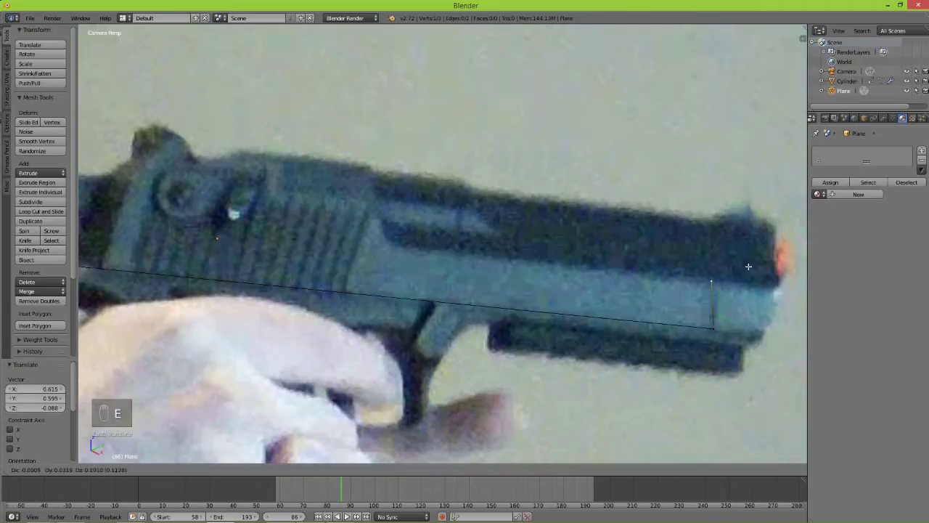
pyautogui.click(750, 261)
pyautogui.press('e')
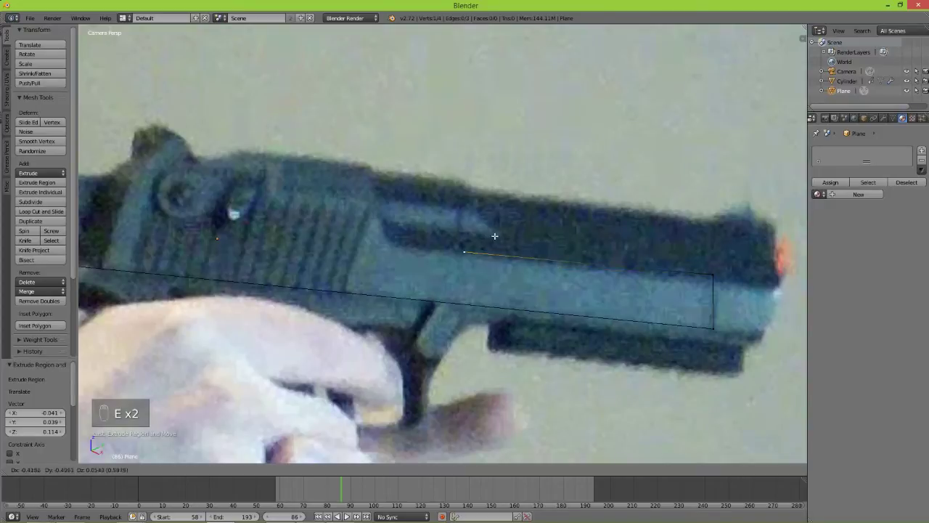
pyautogui.click(490, 237)
pyautogui.press('e')
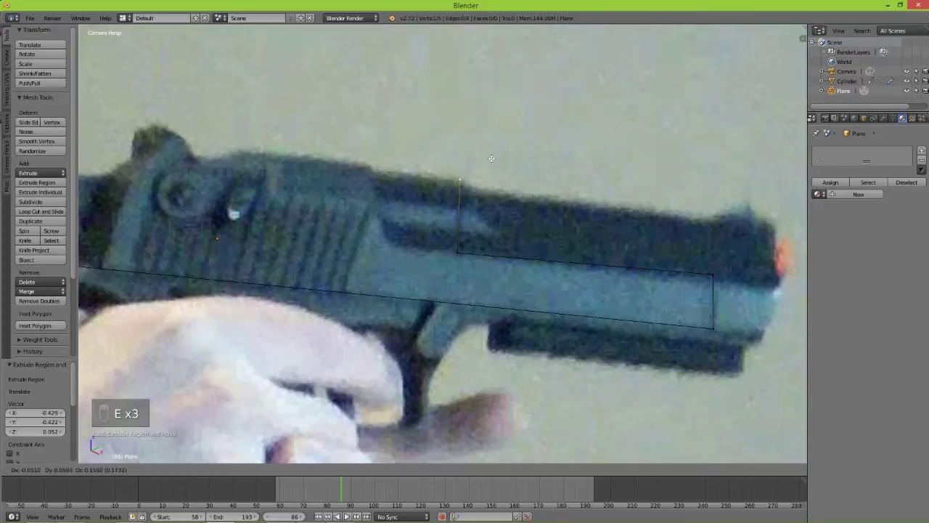
pyautogui.click(491, 158)
# Extrude vertices rearward along the slide's top contour to the front base of the rear sight
pyautogui.keyDown('shift'); pyautogui.moveTo(492, 158); pyautogui.dragTo(618, 212, button='middle'); pyautogui.keyUp('shift')
pyautogui.press('e')
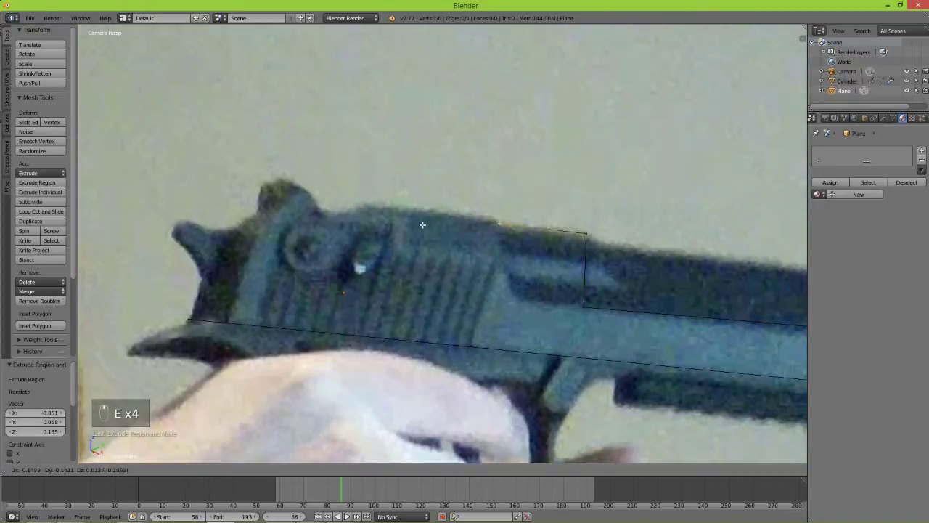
pyautogui.click(428, 225)
pyautogui.press('e')
pyautogui.click(410, 215)
pyautogui.press('e')
pyautogui.click(284, 201)
pyautogui.press('e')
pyautogui.click(247, 214)
# Trace the rounded outline of the rear sight with five extruded vertices
pyautogui.press('e')
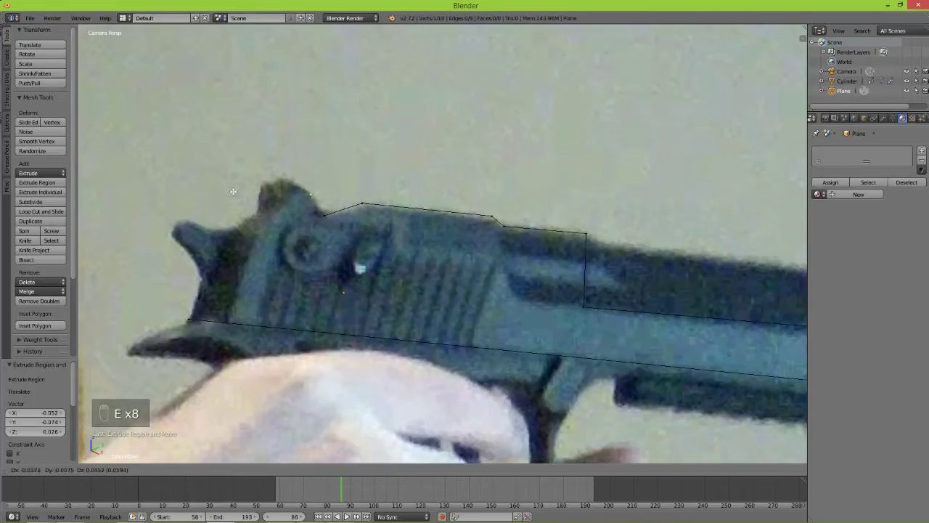
pyautogui.click(233, 188)
pyautogui.press('e')
pyautogui.click(218, 177)
pyautogui.press('e')
pyautogui.click(199, 172)
pyautogui.press('e')
pyautogui.click(189, 170)
pyautogui.press('e')
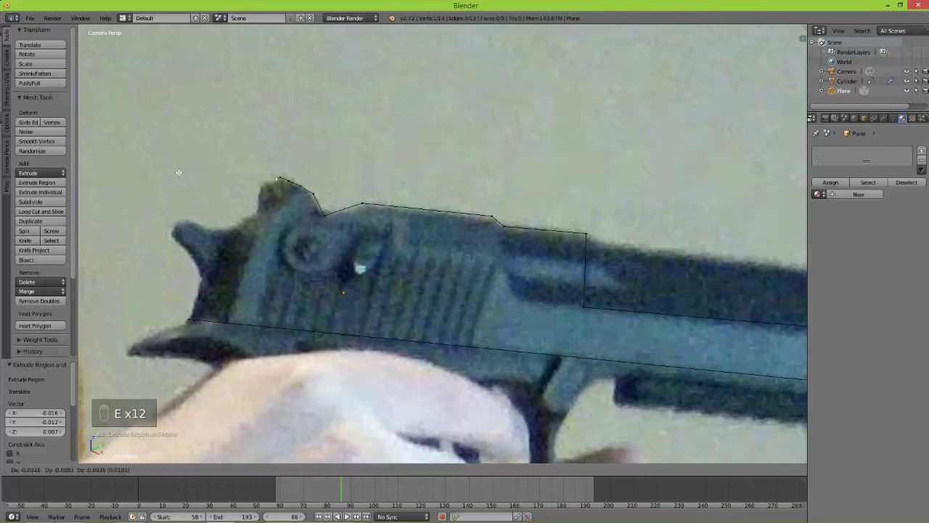
pyautogui.click(164, 176)
# Extrude vertices down the slide's rear contour in front of the hammer, back to the outline's starting vertex
pyautogui.press('e')
pyautogui.click(159, 200)
pyautogui.press('e')
pyautogui.click(149, 211)
pyautogui.press('e')
pyautogui.click(132, 223)
pyautogui.press('e')
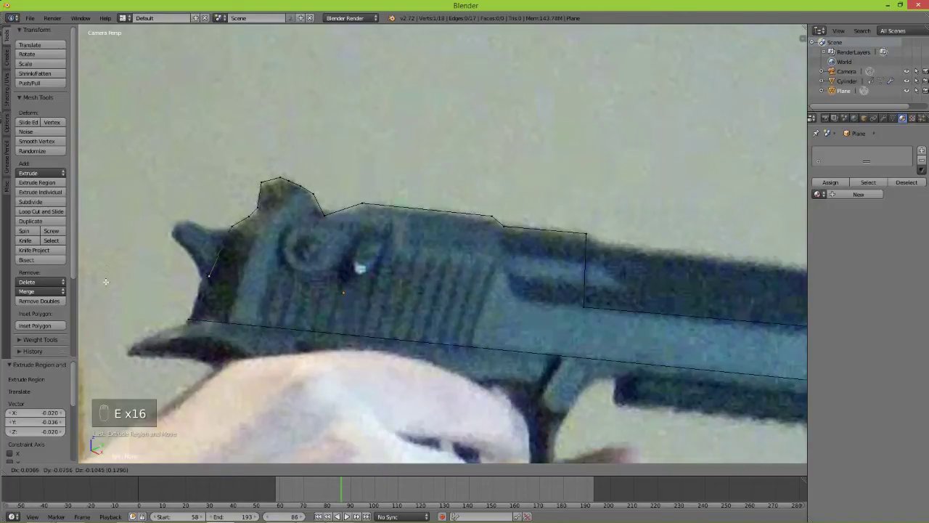
pyautogui.click(187, 316)
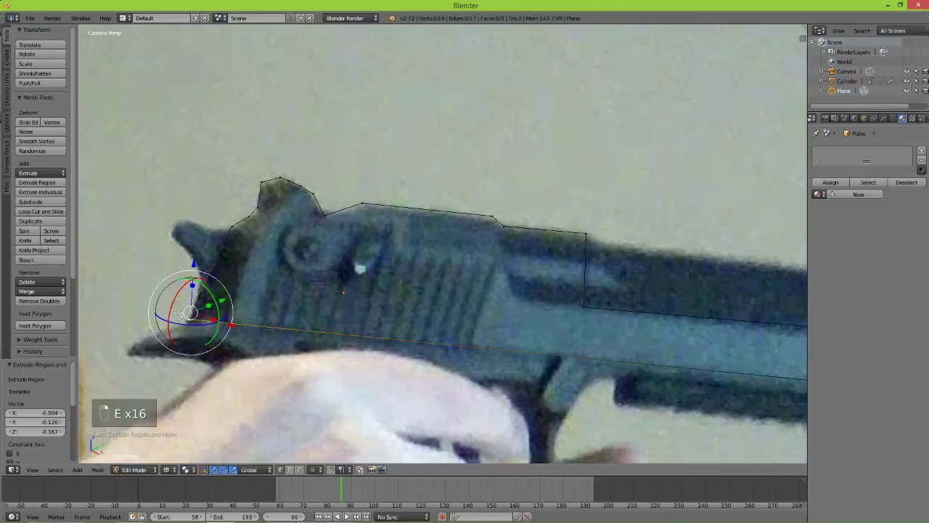
# Merge the outline's two closing vertices at the last one and fill the whole slide outline with a face, returning to object mode
pyautogui.hotkey('alt', 'm')
pyautogui.click(240, 277)
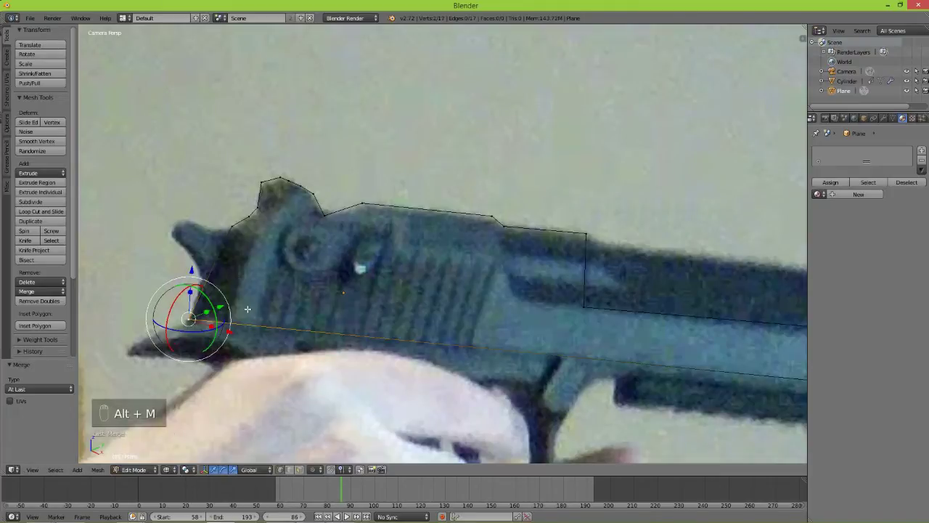
pyautogui.press('a')
pyautogui.press('a')
pyautogui.press('a')
pyautogui.press('f')
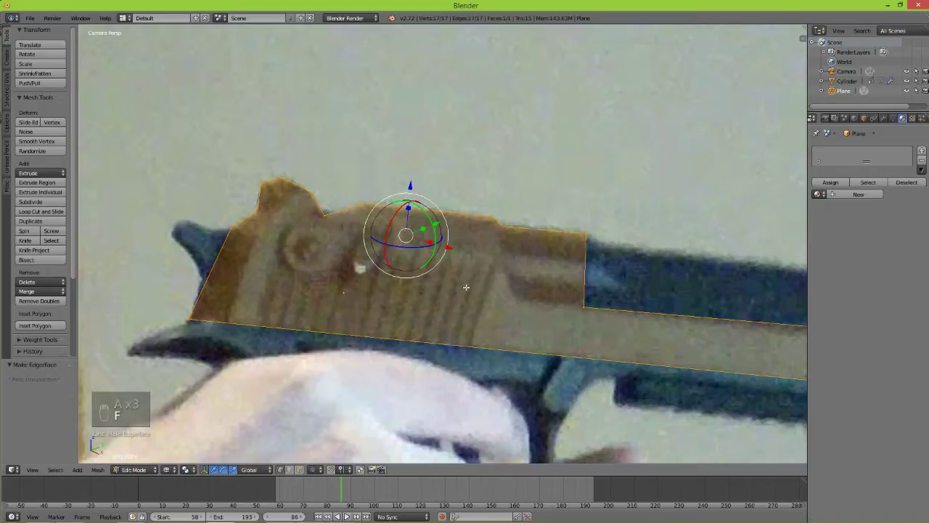
pyautogui.press('Tab')
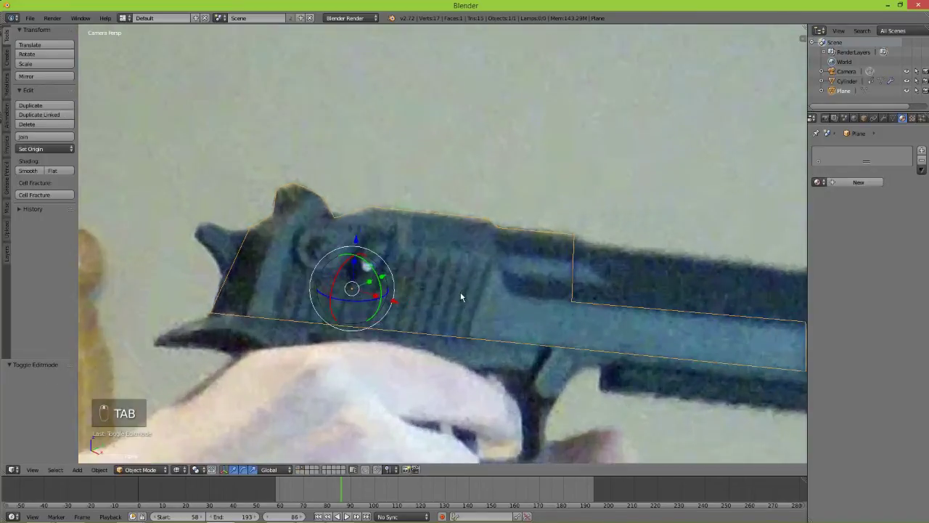
# Give the slide mesh a new shadeless material with a new image texture that uses Pistol slide.MOV
pyautogui.click(857, 182)
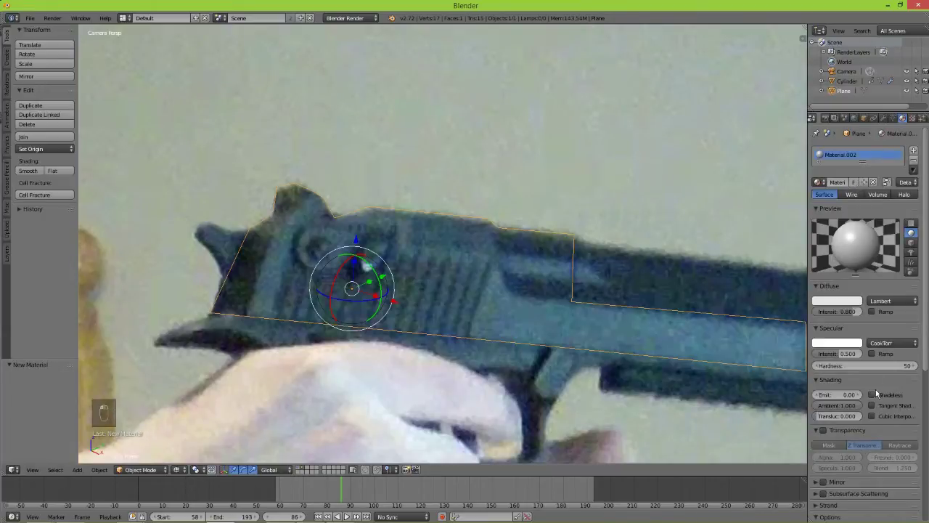
pyautogui.click(880, 395)
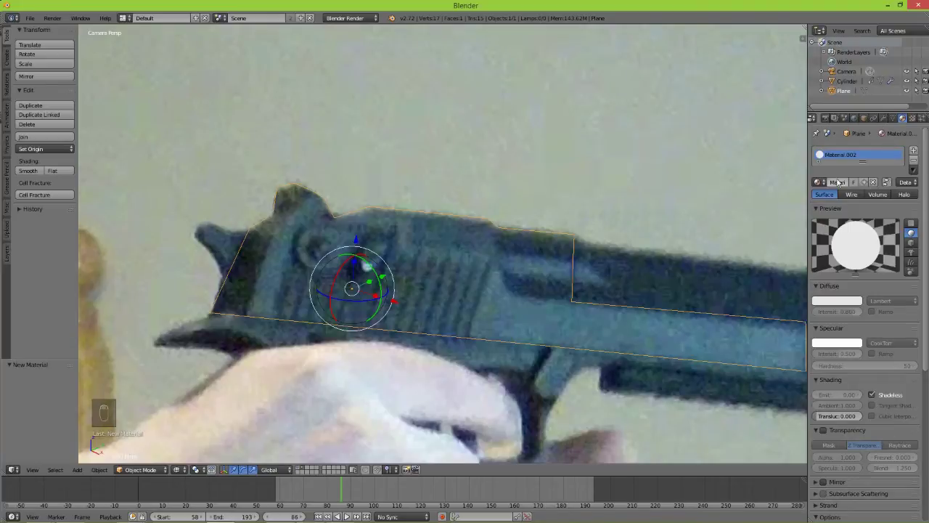
pyautogui.click(912, 119)
pyautogui.click(871, 224)
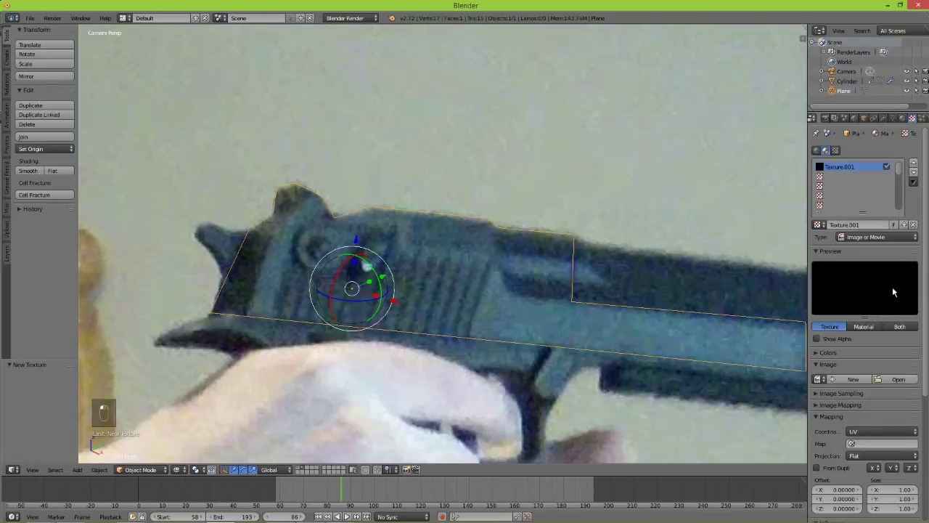
pyautogui.click(818, 380)
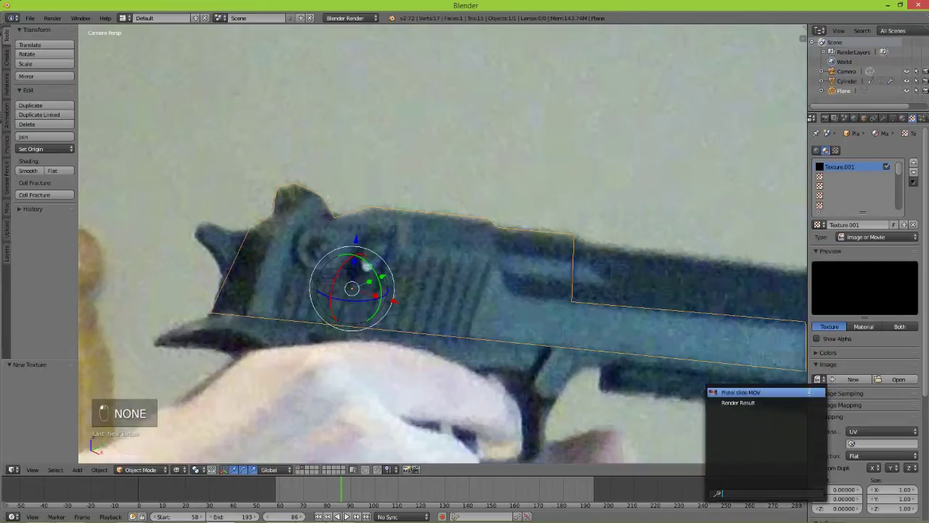
pyautogui.click(810, 394)
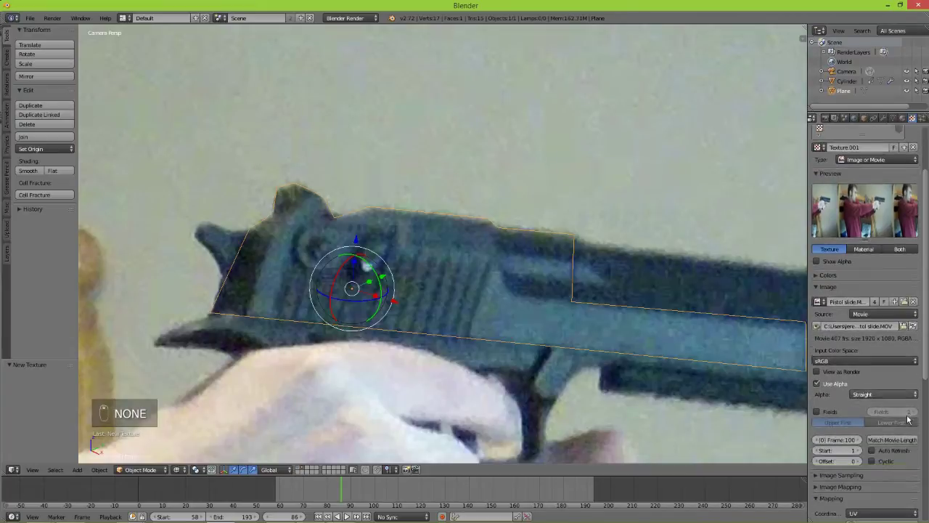
# Unwrap the slide face with Project From View and assign UVMap as the texture's mapping
pyautogui.scroll(-4, 835, 327)
pyautogui.press('Tab')
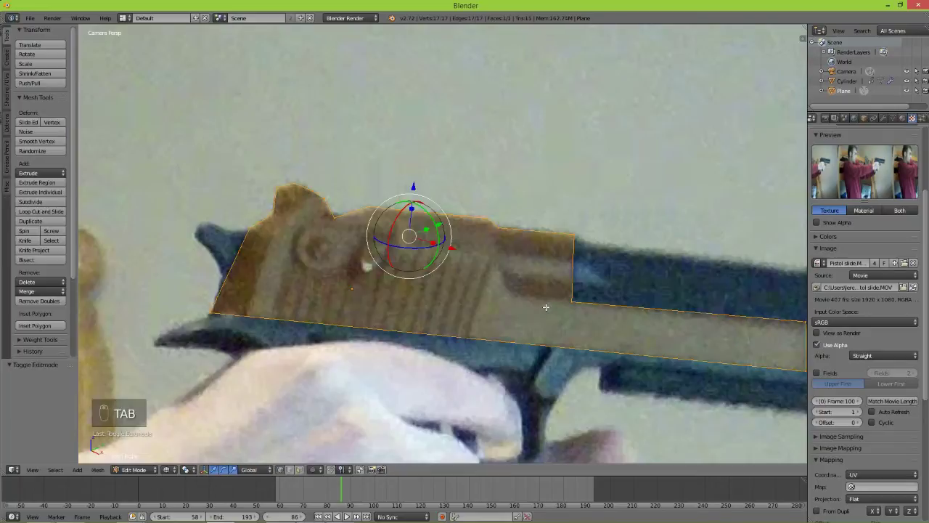
pyautogui.press('u')
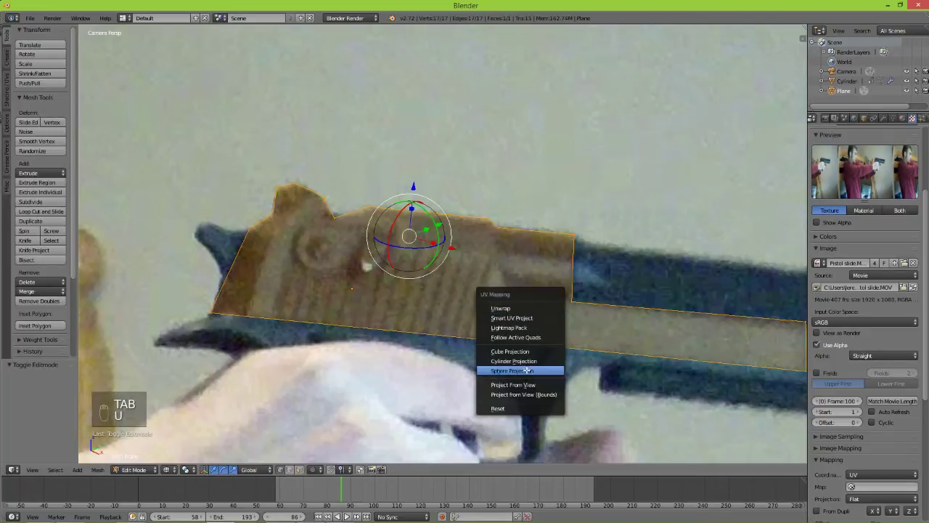
pyautogui.click(477, 336)
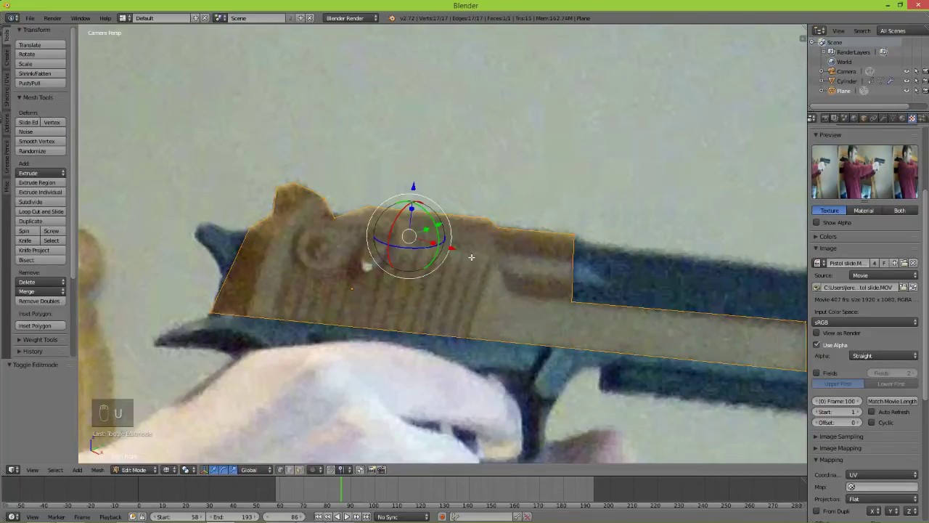
pyautogui.press('u')
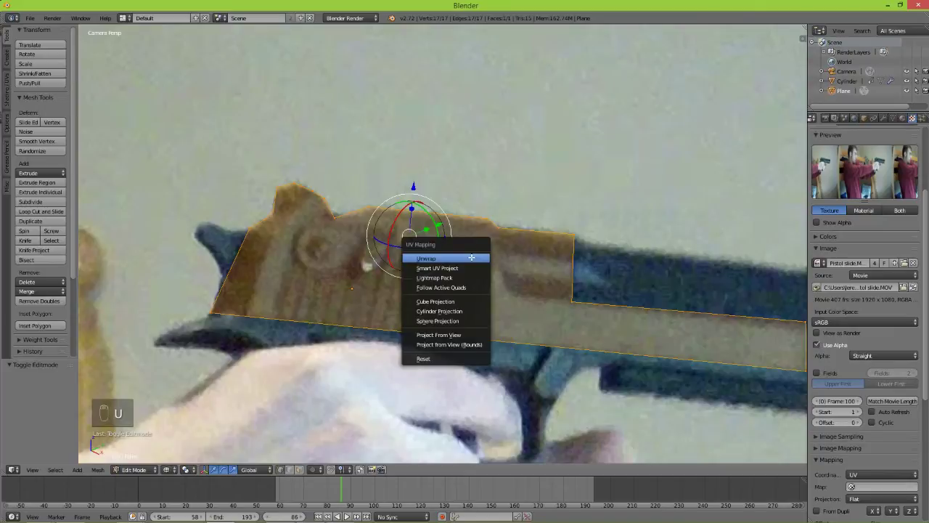
pyautogui.click(444, 334)
pyautogui.click(880, 486)
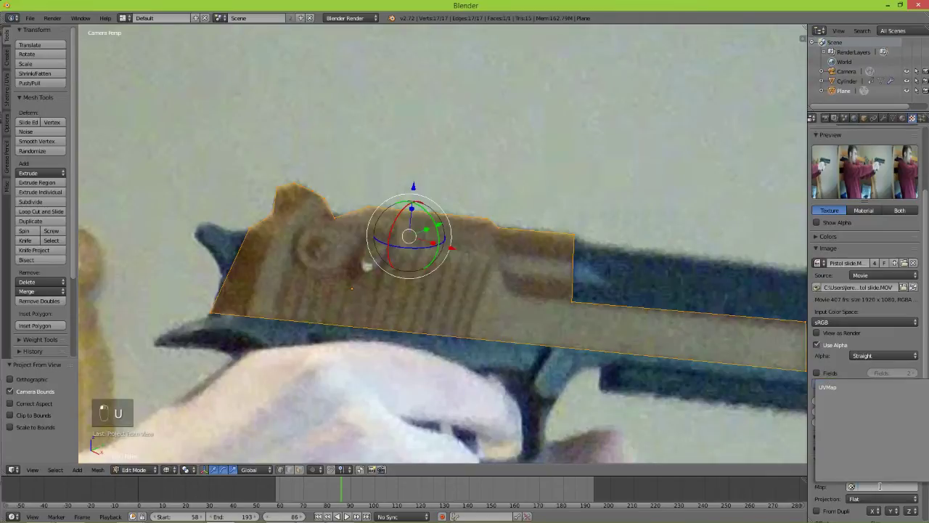
pyautogui.click(829, 389)
# Set the slide's movie texture to start at frame 86 with a length of 1 frame
pyautogui.scroll(-2, 839, 361)
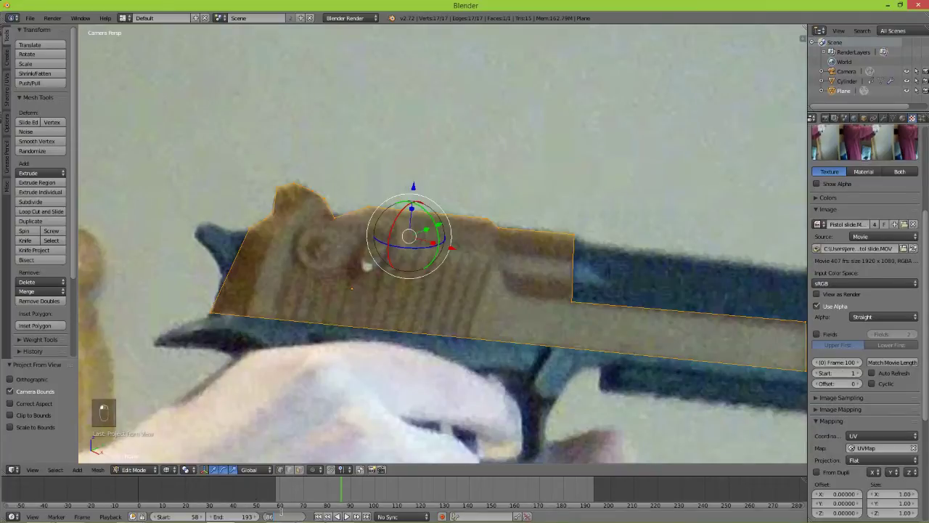
pyautogui.click(853, 375)
pyautogui.write('86')
pyautogui.press('Return')
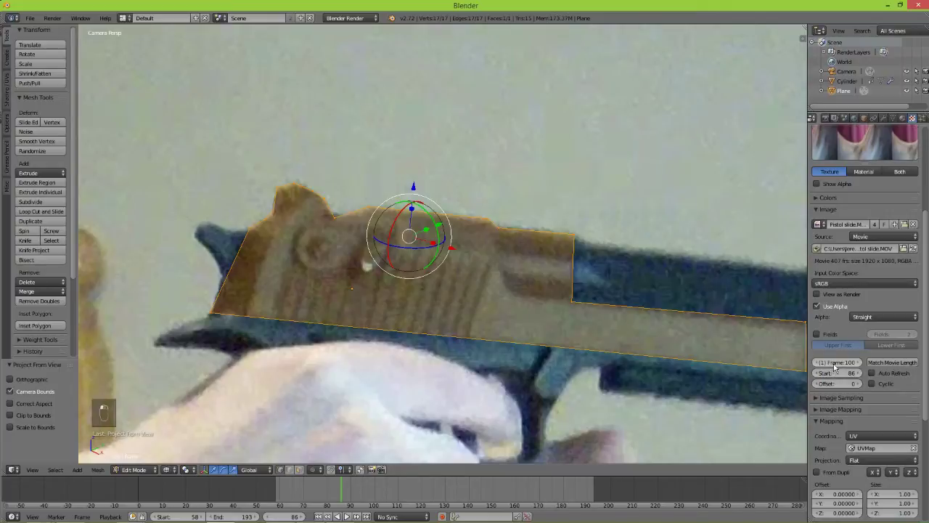
pyautogui.click(836, 363)
pyautogui.write('1')
pyautogui.press('Return')
# Scrub the timeline around the slide's traced frame and set the movie texture's start frame to -86
pyautogui.click(363, 494)
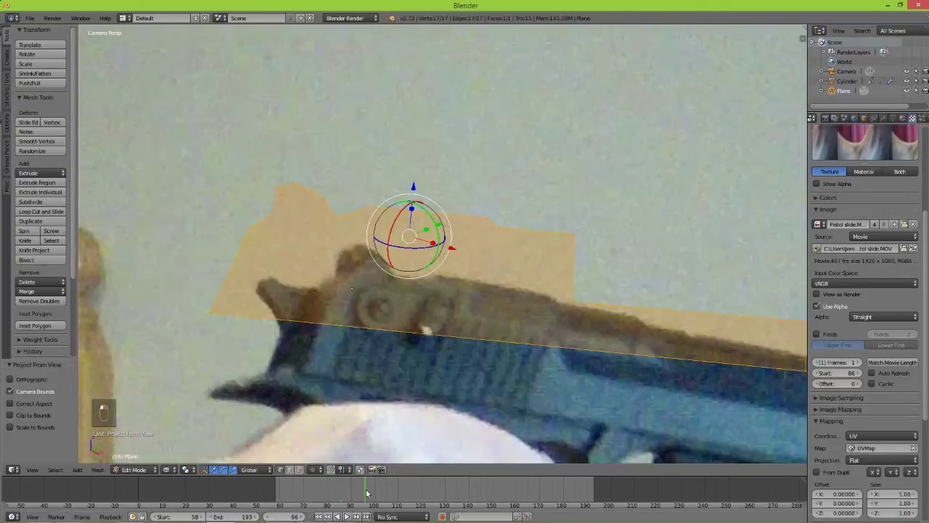
pyautogui.click(333, 491)
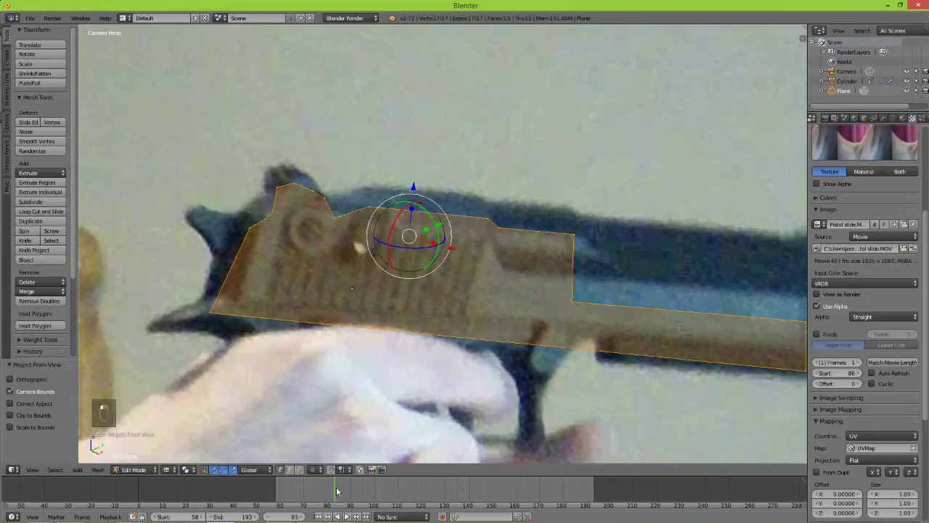
pyautogui.click(337, 491)
pyautogui.click(837, 371)
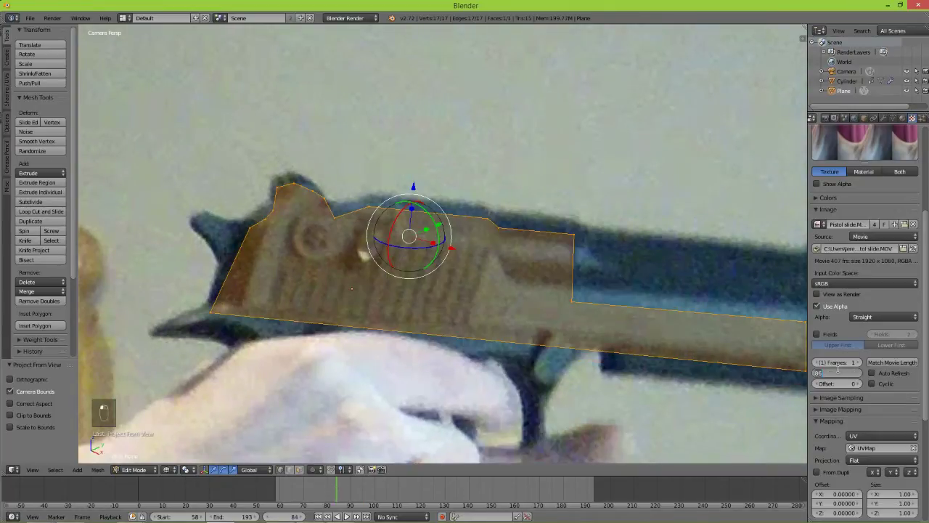
pyautogui.press('Return')
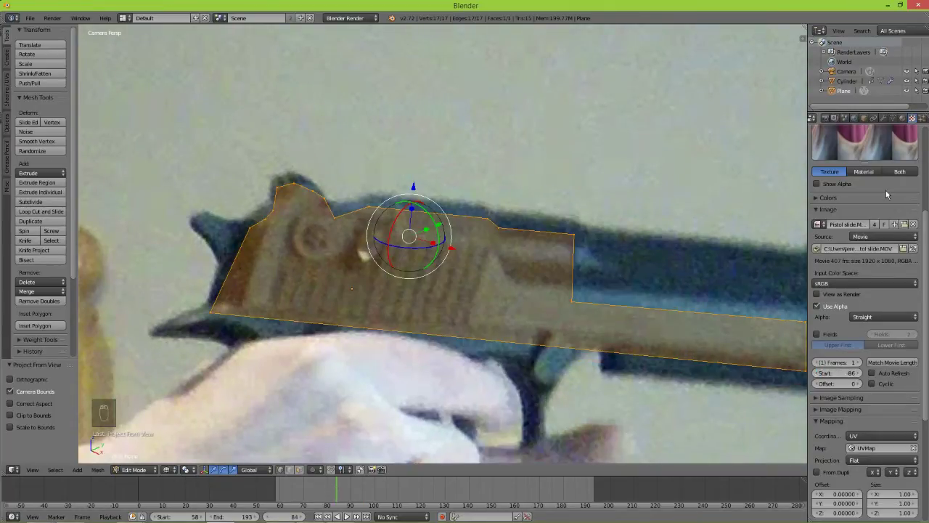
# Match the texture's frame count to the movie length and set its start frame to 0
pyautogui.scroll(3, 885, 195)
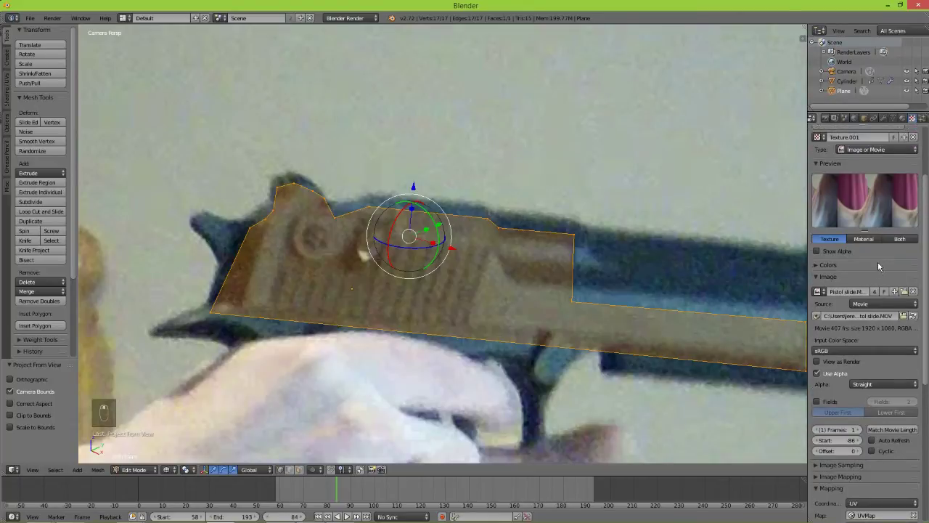
pyautogui.click(890, 430)
pyautogui.click(854, 441)
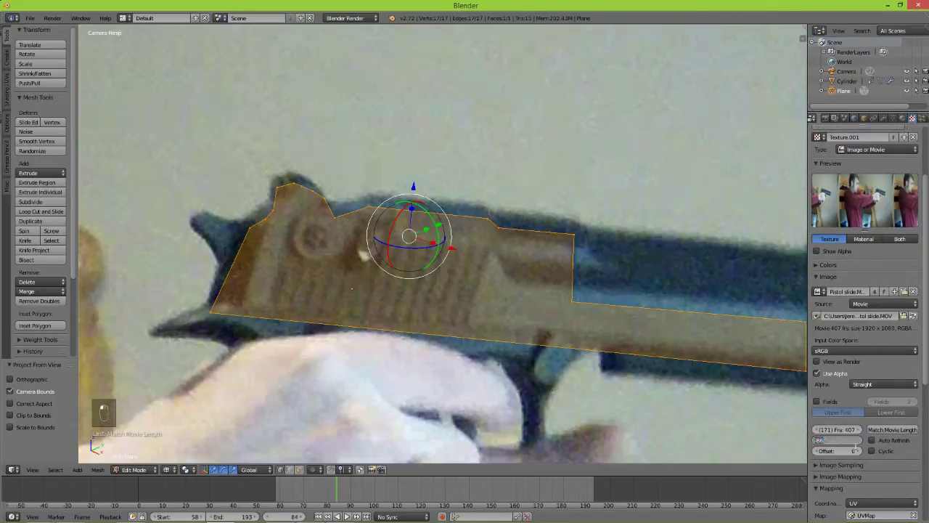
pyautogui.write('0')
pyautogui.press('Return')
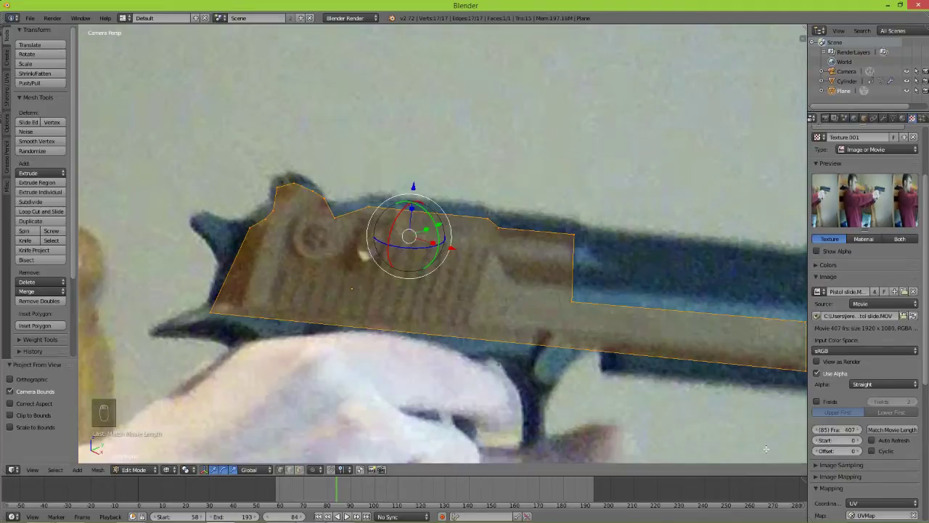
# At frame 86, freeze the movie texture by setting its frames to 1, offset to 86 and start to 0
pyautogui.click(341, 495)
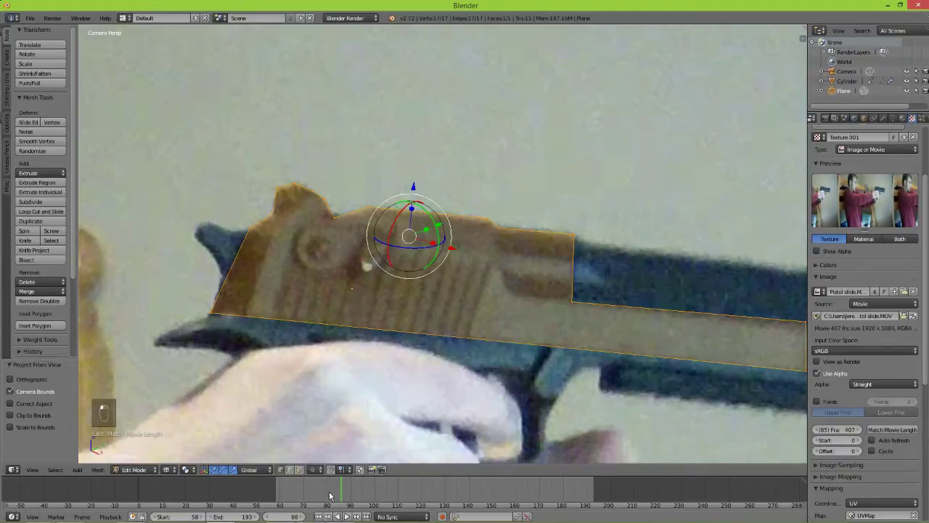
pyautogui.click(844, 429)
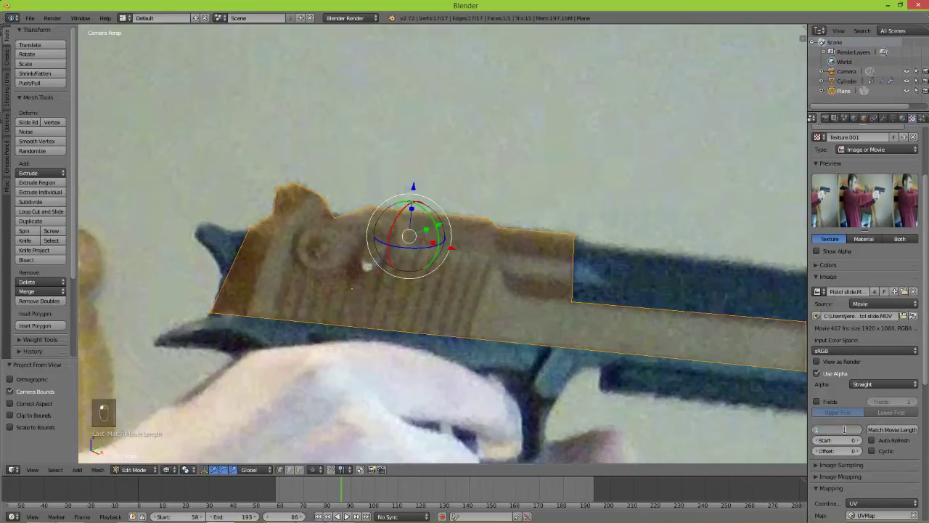
pyautogui.write('1')
pyautogui.press('Return')
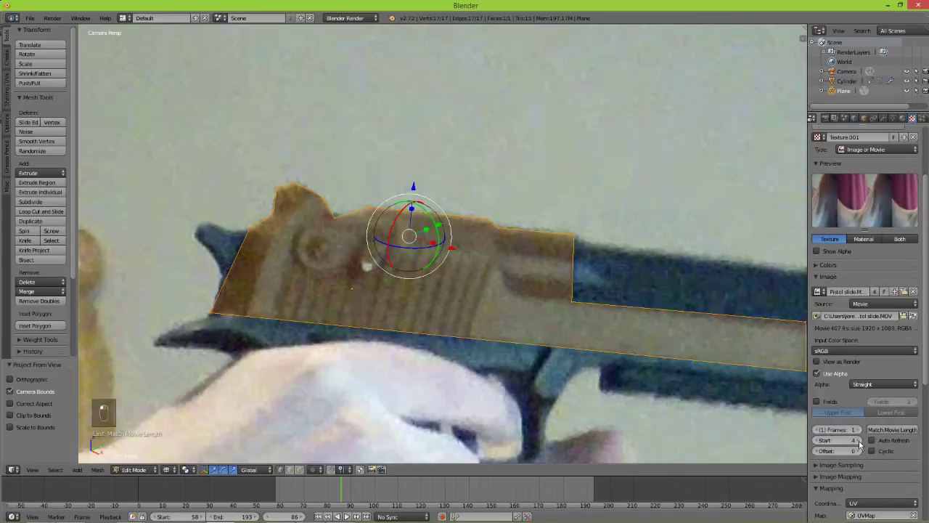
pyautogui.click(845, 451)
pyautogui.write('86')
pyautogui.press('Return')
pyautogui.click(839, 440)
pyautogui.press('Return')
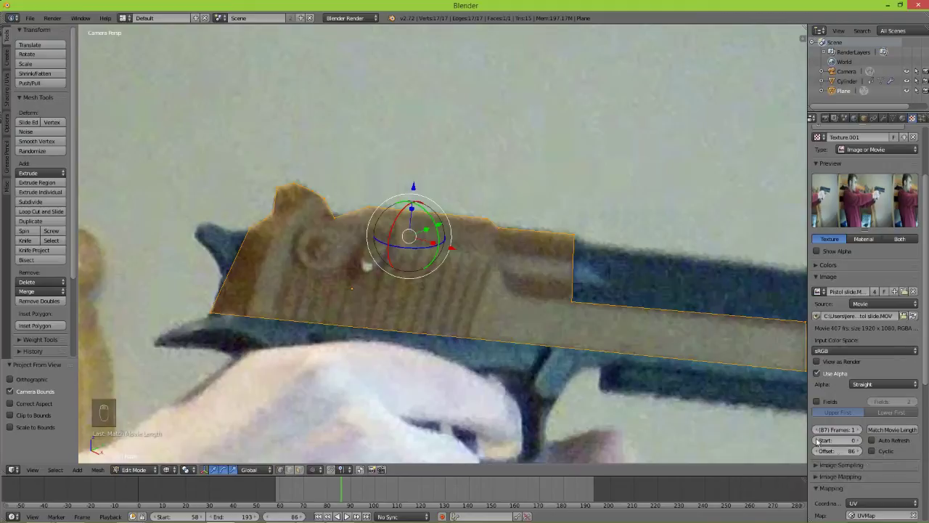
# Switch the viewport shading to Material and return the slide mesh to object mode
pyautogui.click(168, 470)
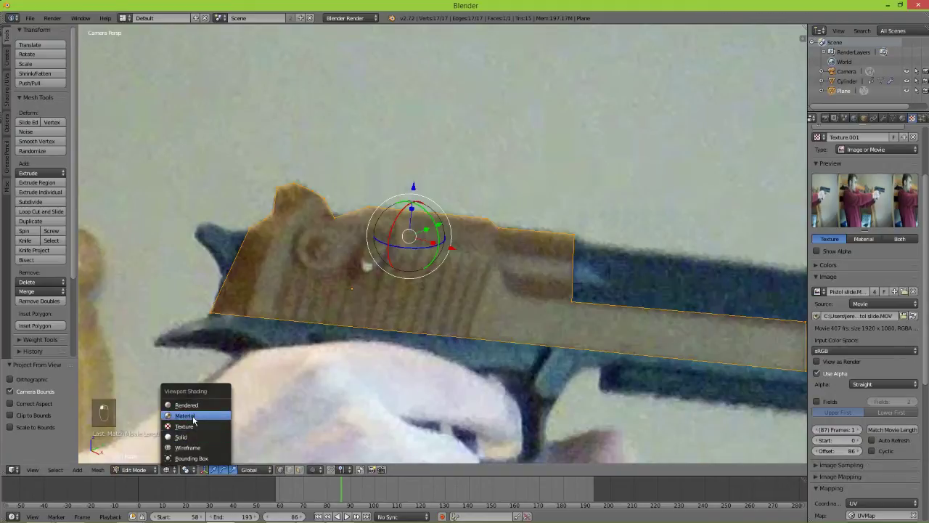
pyautogui.click(193, 417)
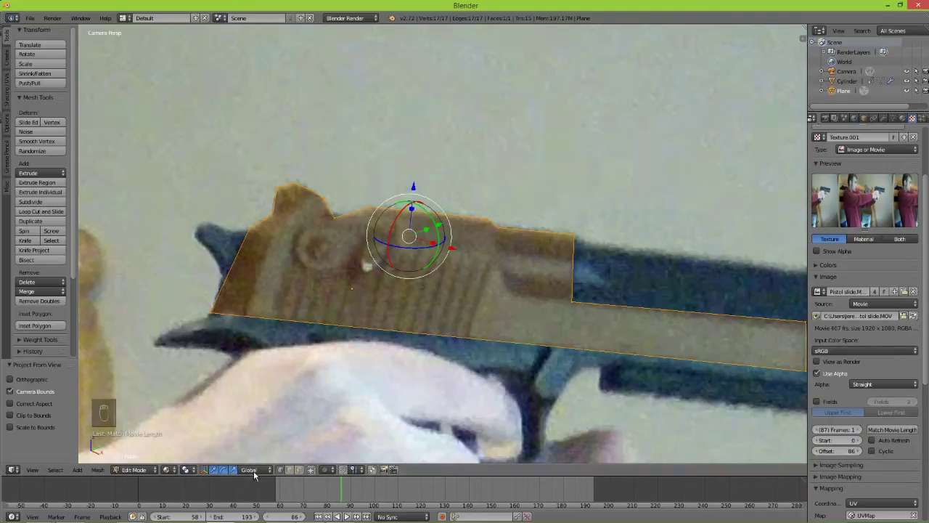
pyautogui.press('Tab')
# Try moving the slide mesh away from the pistol to check its projected texture
pyautogui.press('g')
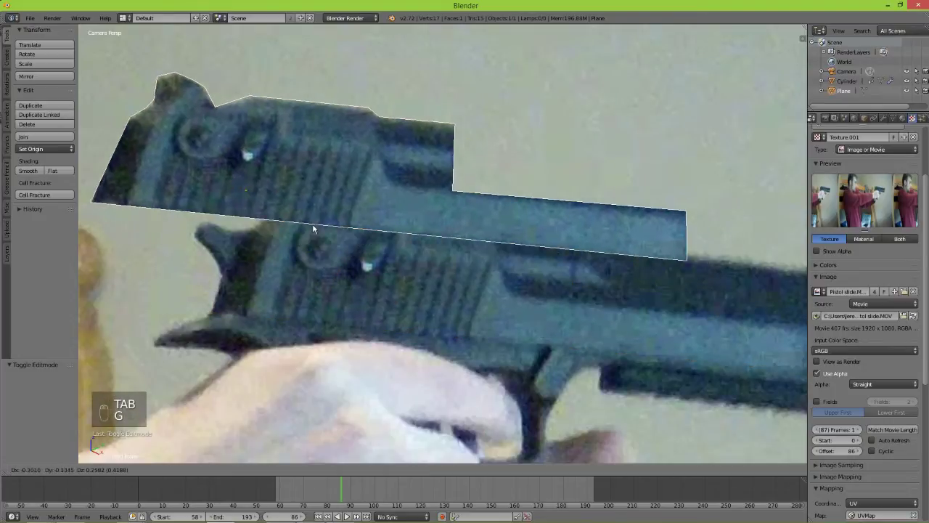
pyautogui.rightClick(441, 311)
pyautogui.press('g')
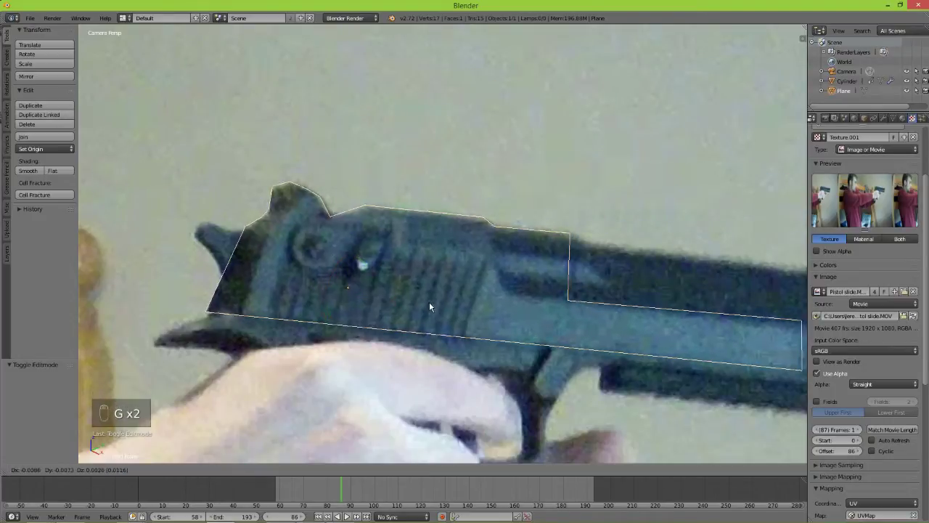
pyautogui.rightClick(401, 312)
# Scrub forward through the footage with the whole shot in view and make frame 106 the current frame
pyautogui.scroll(-14, 401, 312)
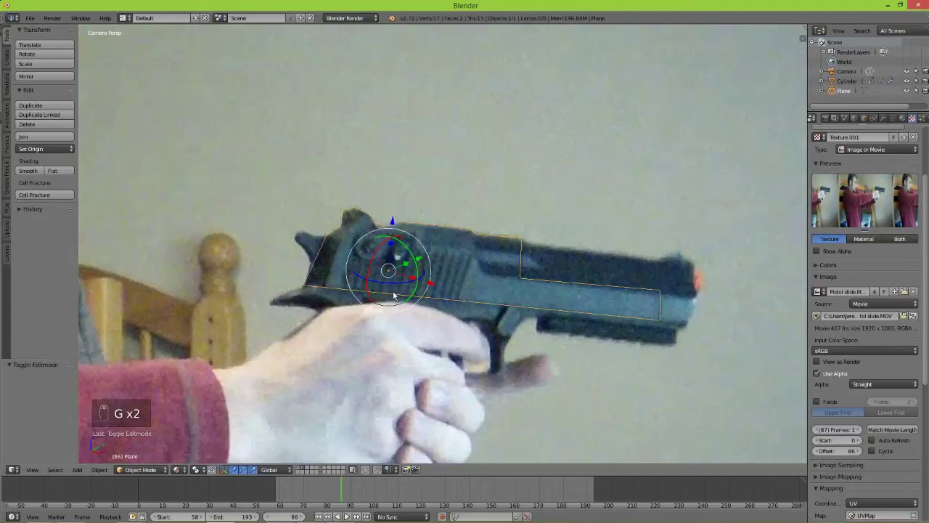
pyautogui.keyDown('shift'); pyautogui.moveTo(376, 331); pyautogui.dragTo(416, 333, button='middle'); pyautogui.keyUp('shift')
pyautogui.scroll(1, 415, 333)
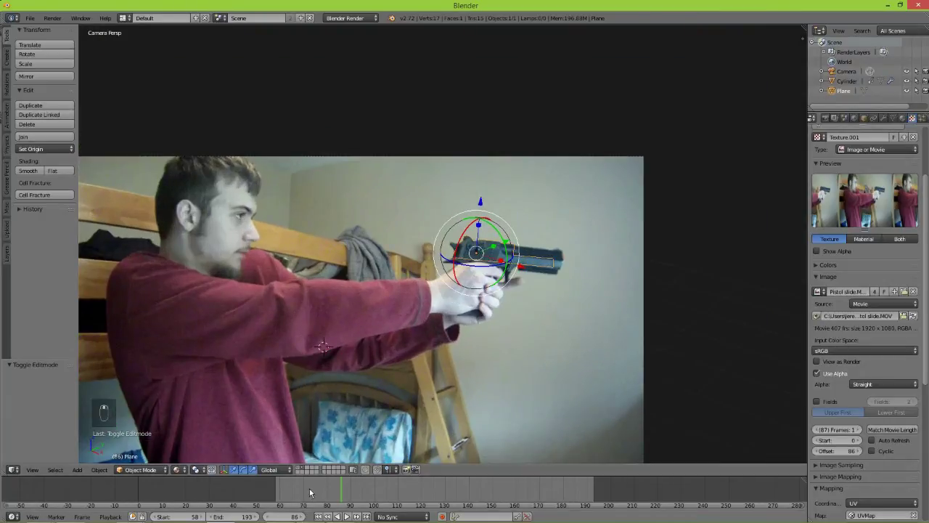
pyautogui.moveTo(310, 492); pyautogui.dragTo(385, 497)
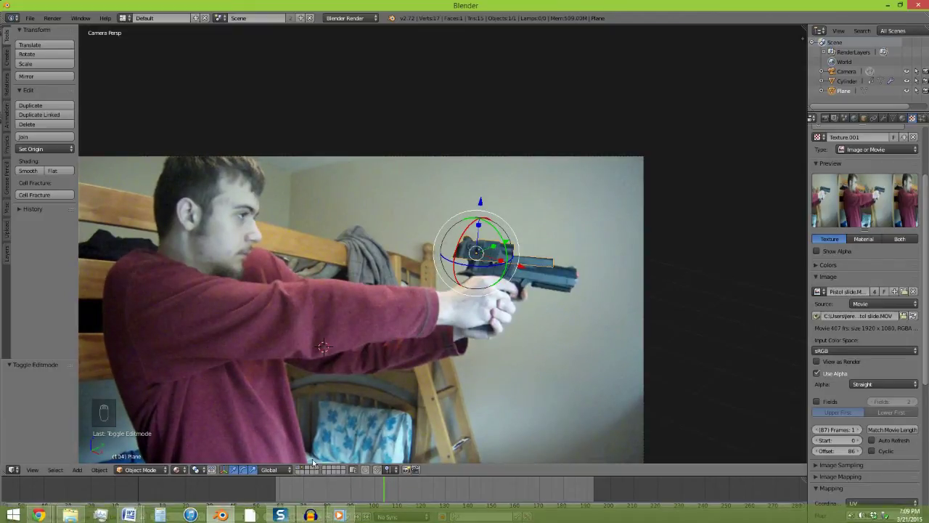
pyautogui.click(301, 517)
pyautogui.click(301, 516)
pyautogui.click(301, 517)
pyautogui.click(302, 517)
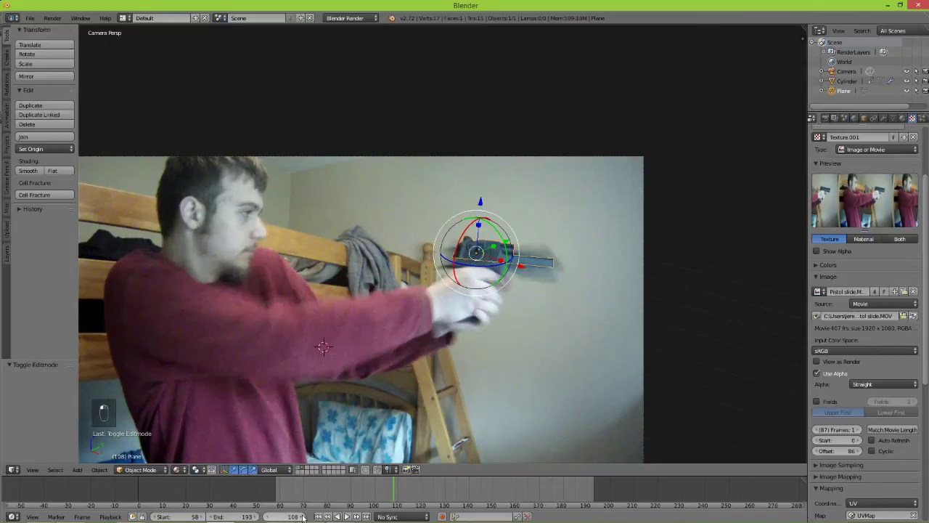
pyautogui.click(266, 517)
pyautogui.click(266, 517)
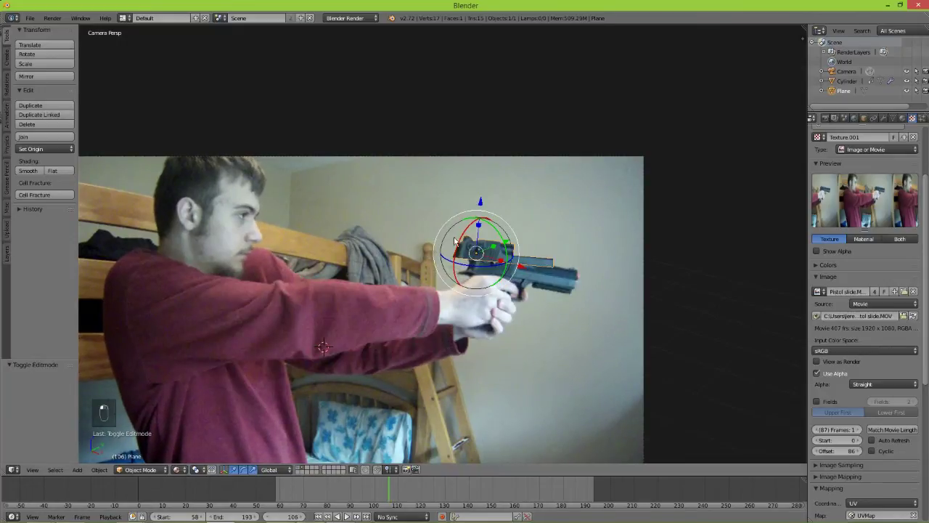
# Move and rotate the slide mesh back onto the pistol's slide at frame 106 for a rough alignment
pyautogui.scroll(6, 385, 222)
pyautogui.press('g')
pyautogui.click(413, 265)
pyautogui.press('r')
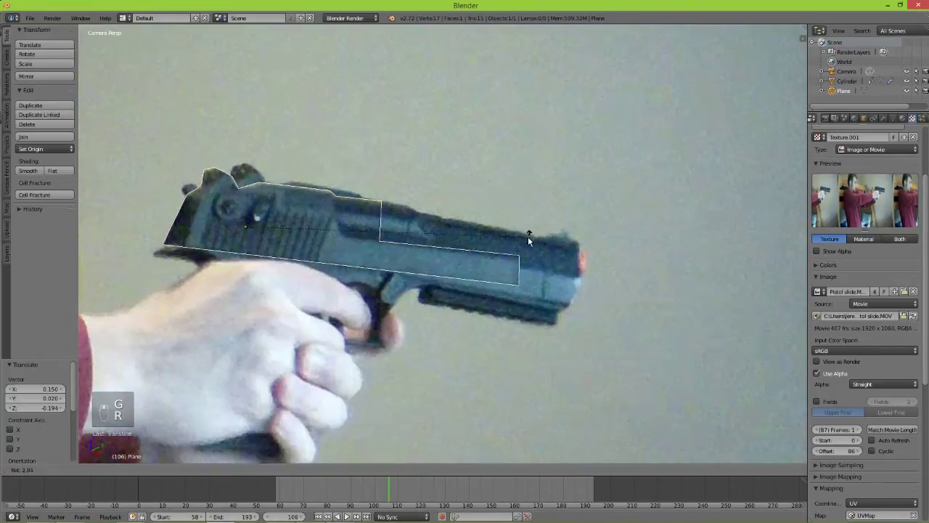
pyautogui.click(528, 238)
pyautogui.press('r')
pyautogui.click(548, 233)
pyautogui.press('g')
pyautogui.click(577, 240)
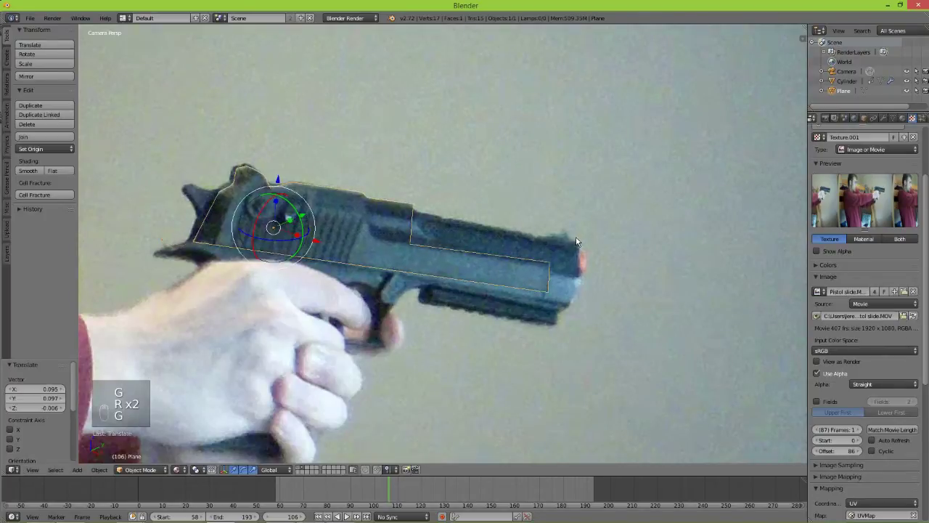
# Fine-tune the slide mesh's rotation and position on the pistol and insert a LocRotScale keyframe at frame 106
pyautogui.press('r')
pyautogui.click(584, 243)
pyautogui.press('g')
pyautogui.click(617, 220)
pyautogui.press('r')
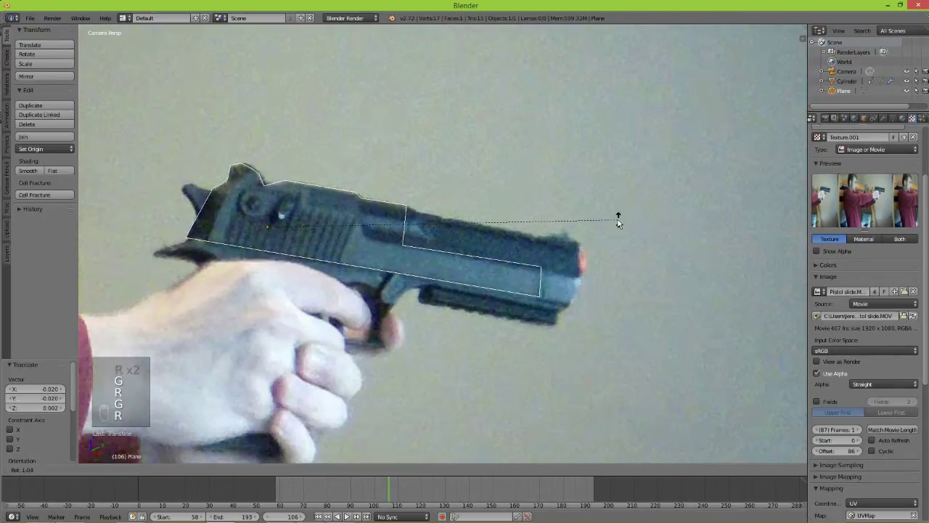
pyautogui.click(618, 218)
pyautogui.press('i')
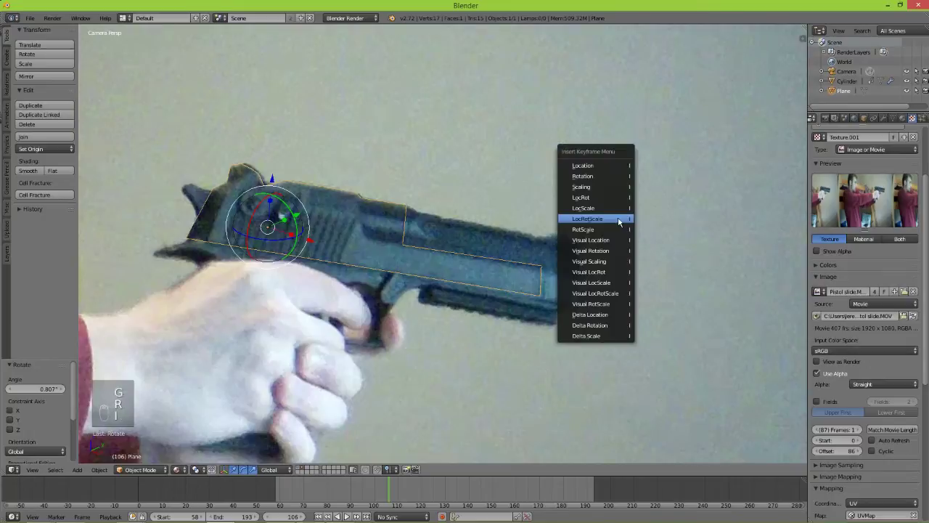
pyautogui.click(618, 217)
# At frame 107, rotate and shift the slide mesh backward along the pistol and keyframe its new pose
pyautogui.press('Right')
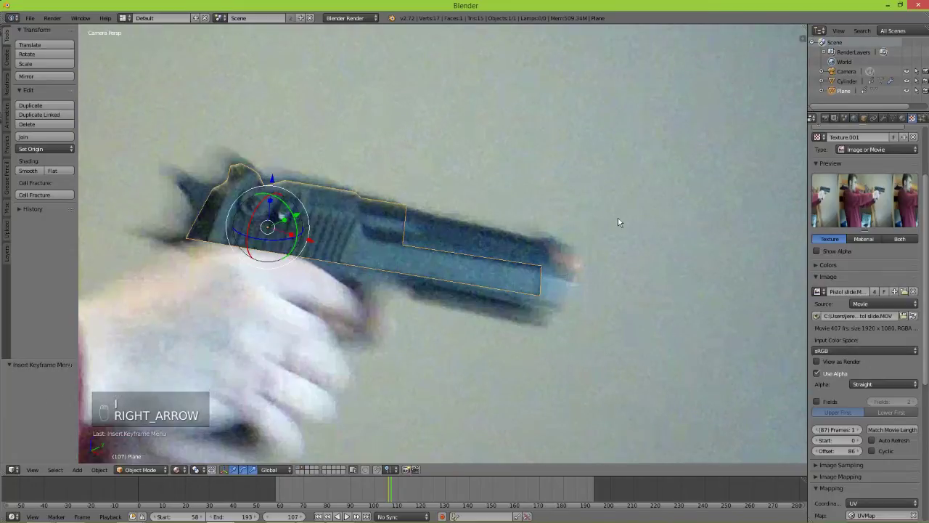
pyautogui.press('r')
pyautogui.press('r')
pyautogui.click(579, 201)
pyautogui.press('g')
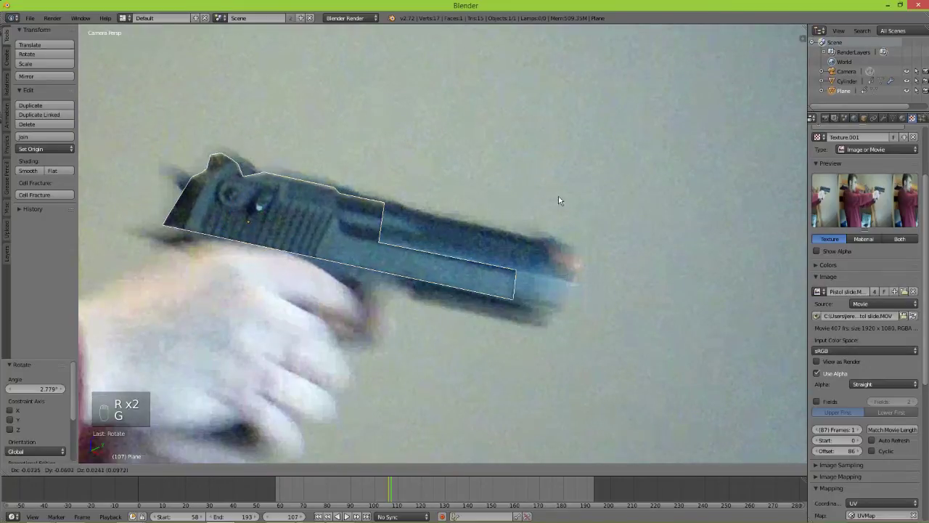
pyautogui.click(545, 191)
pyautogui.press('i')
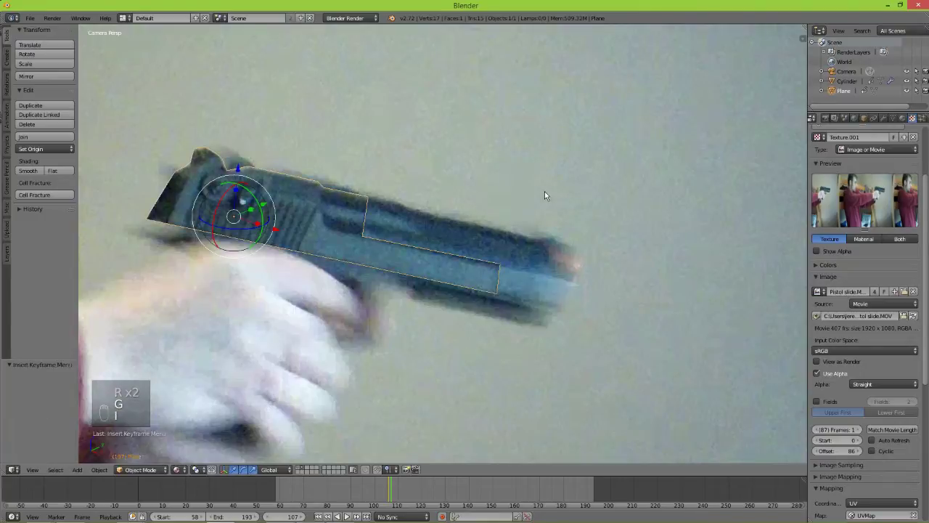
pyautogui.click(544, 190)
# Advance to frame 108 with the whole pistol in view for aligning the slide mesh
pyautogui.press('Right')
pyautogui.scroll(-1, 528, 197)
pyautogui.keyDown('shift'); pyautogui.moveTo(446, 210); pyautogui.dragTo(589, 241, button='middle'); pyautogui.keyUp('shift')
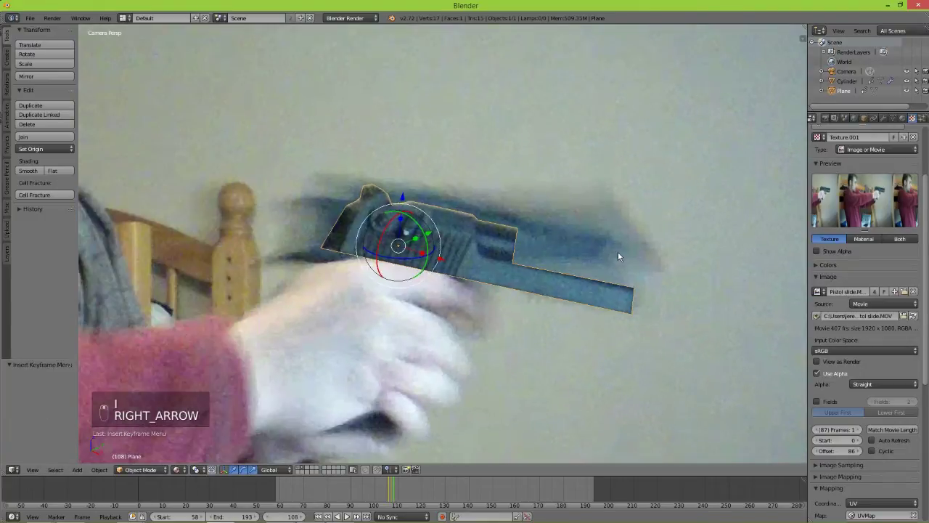
# Rotate and move the slide plane to match the pistol at frame 108 and insert a LocRotScale keyframe
pyautogui.press('r')
pyautogui.press('r')
pyautogui.click(674, 196)
pyautogui.press('g')
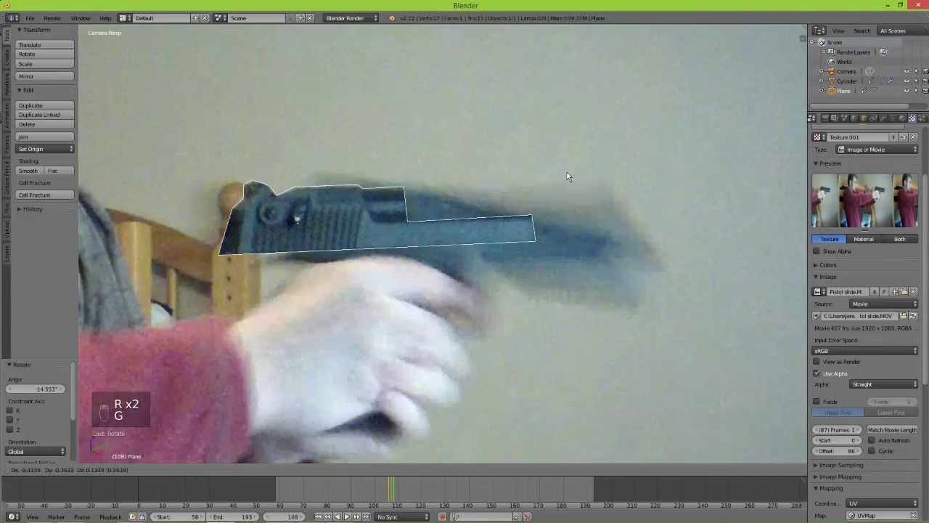
pyautogui.click(585, 173)
pyautogui.press('r')
pyautogui.click(622, 194)
pyautogui.press('i')
pyautogui.click(623, 194)
# At frame 109, realign the slide plane with the rear of the pistol and insert a LocRotScale keyframe
pyautogui.press('Right')
pyautogui.press('g')
pyautogui.press('g')
pyautogui.press('r')
pyautogui.click(528, 185)
pyautogui.press('g')
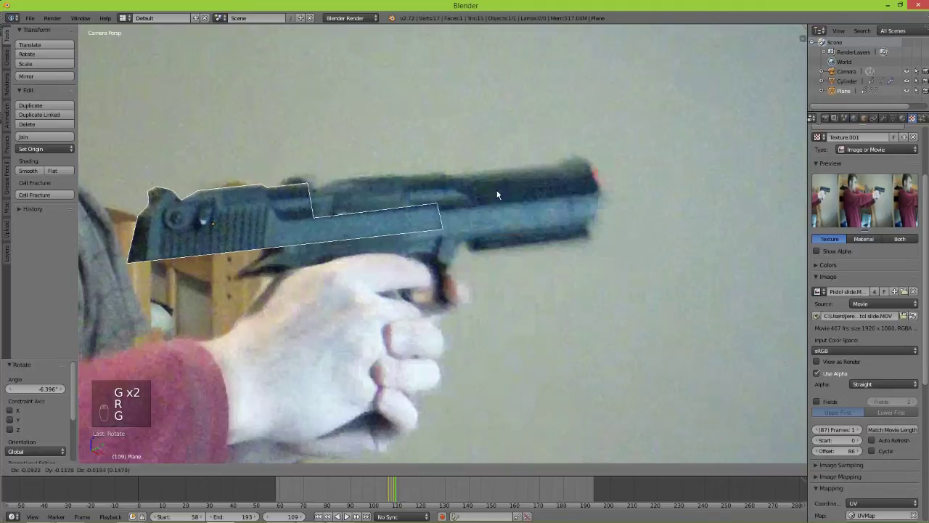
pyautogui.click(496, 195)
pyautogui.press('i')
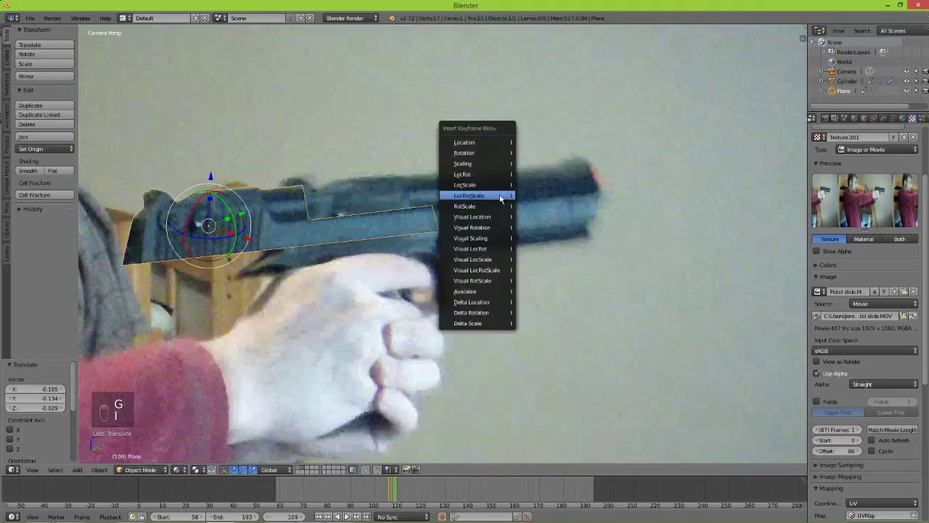
pyautogui.click(500, 198)
# Render frame 109 and examine how the slide cutout lines up with the pistol footage
pyautogui.scroll(-3, 499, 200)
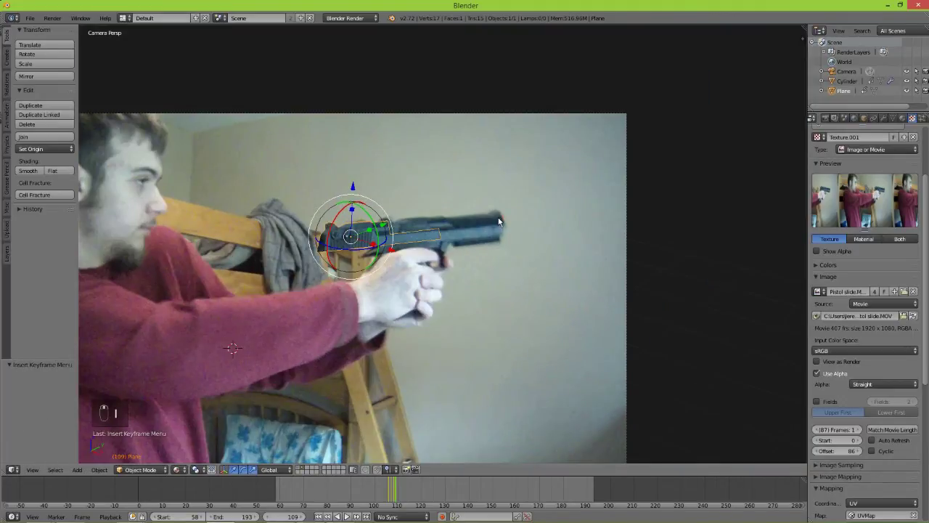
pyautogui.press('F12')
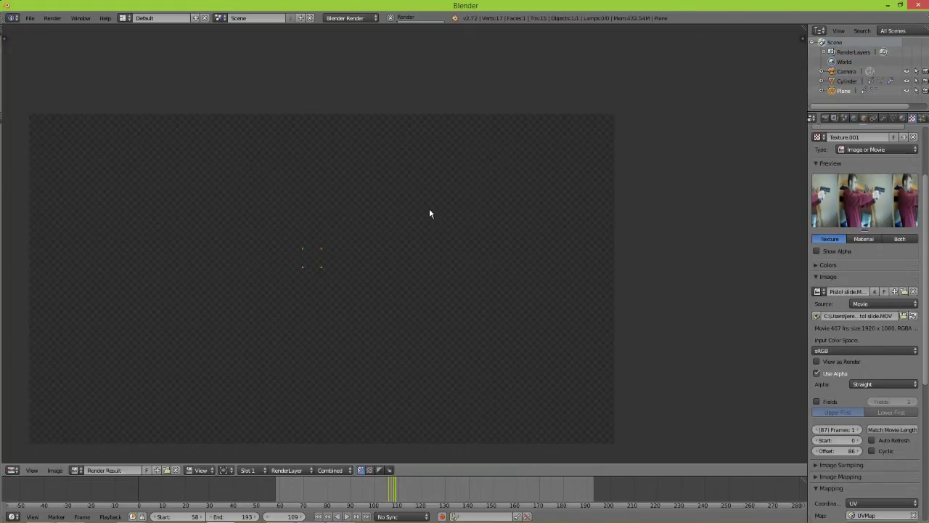
pyautogui.scroll(4, 414, 225)
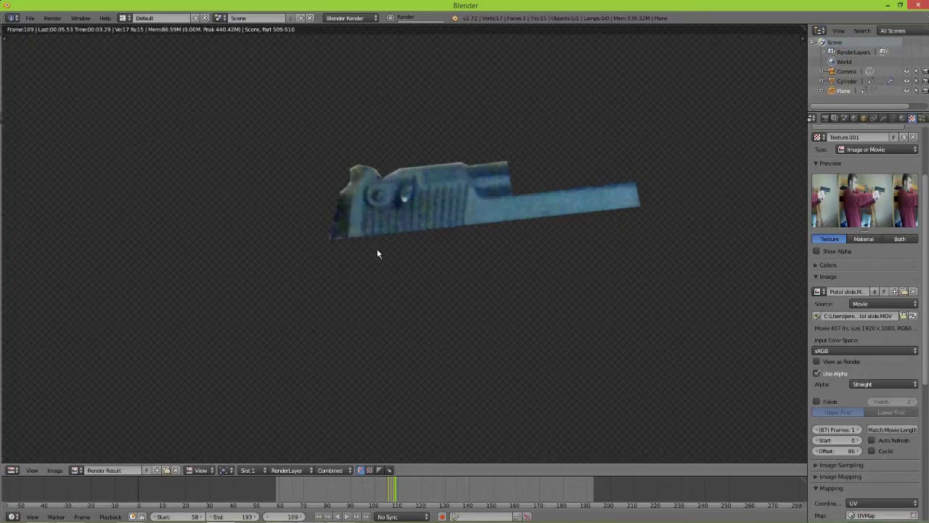
pyautogui.scroll(-5, 406, 251)
pyautogui.scroll(1, 416, 253)
pyautogui.scroll(6, 416, 253)
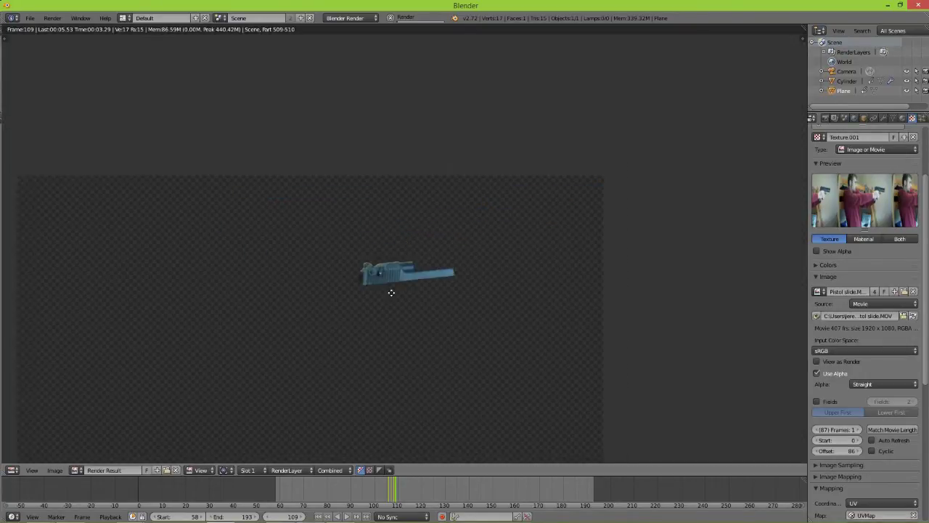
pyautogui.scroll(2, 428, 217)
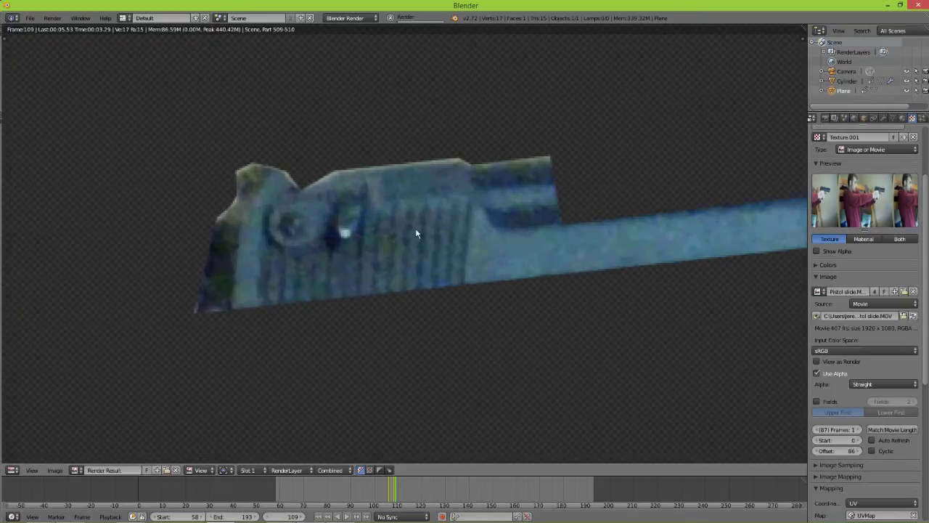
pyautogui.scroll(2, 360, 243)
pyautogui.moveTo(362, 244); pyautogui.dragTo(408, 260, button='middle')
pyautogui.scroll(-7, 455, 260)
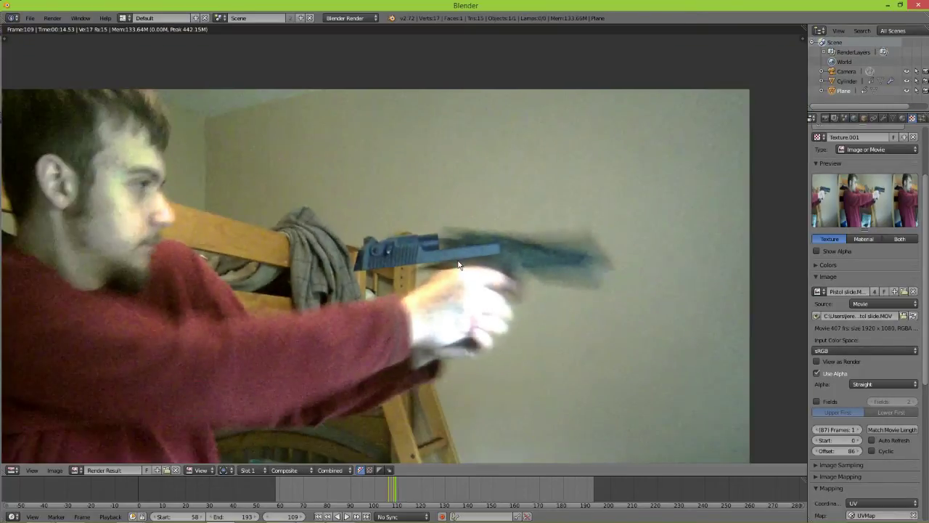
pyautogui.press('F11')
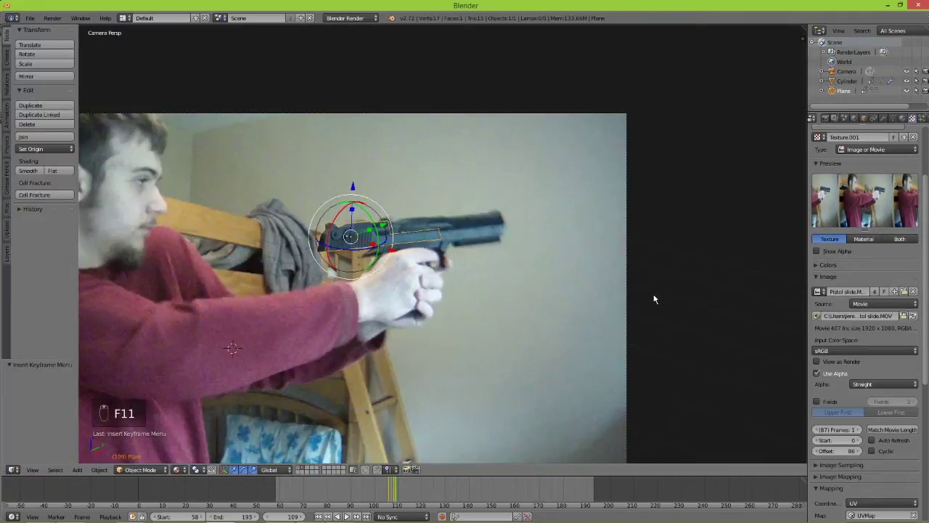
# Show the 3D view's background image settings for the pistol slide movie to check its start and offset
pyautogui.press('m')
pyautogui.press('n')
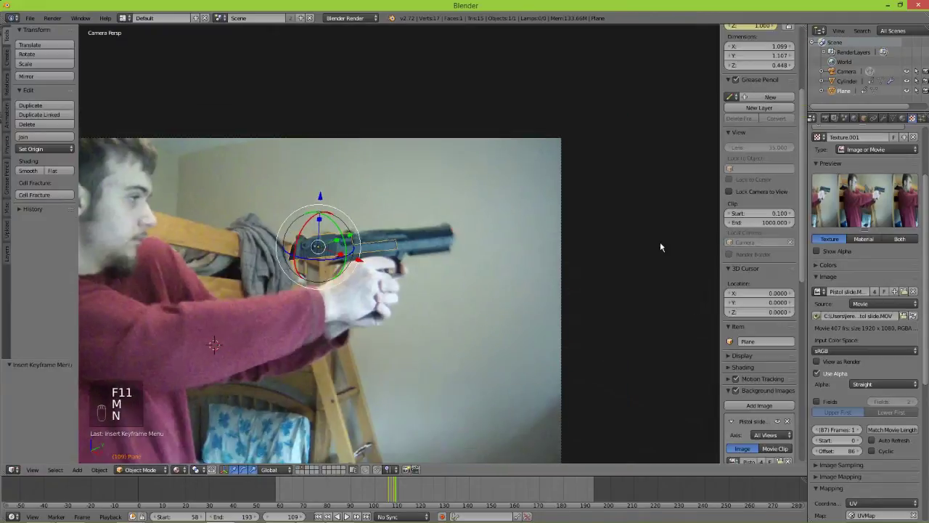
pyautogui.scroll(-8, 762, 351)
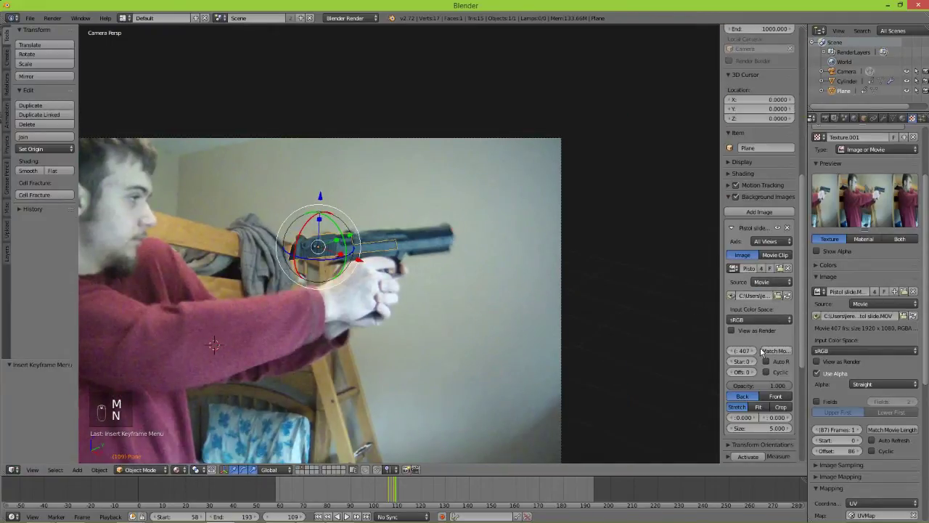
# Switch to the Compositing layout and set the pistol movie node's start frame to 0
pyautogui.click(127, 18)
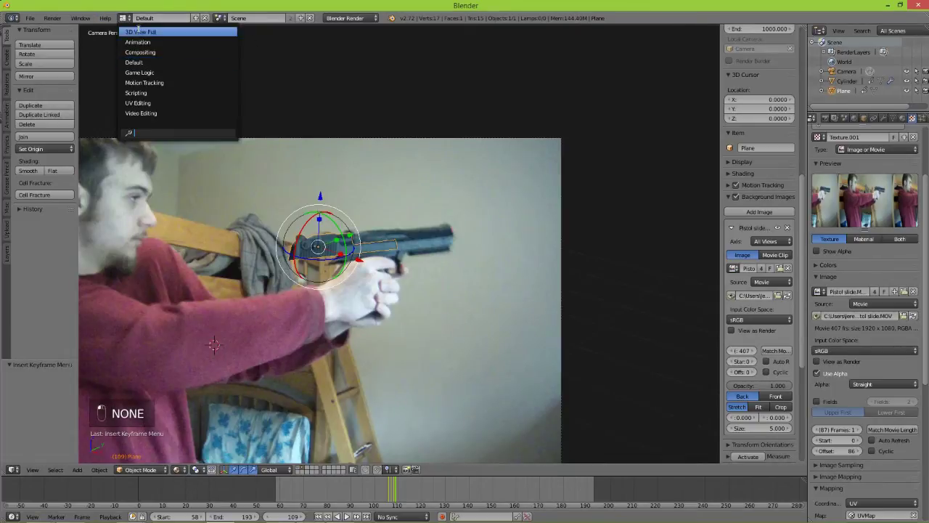
pyautogui.click(178, 51)
pyautogui.moveTo(167, 135)
pyautogui.mouseDown(button='middle')
pyautogui.moveTo(584, 53)
pyautogui.moveTo(582, 81)
pyautogui.mouseUp(button='middle')
pyautogui.scroll(-5, 583, 81)
pyautogui.moveTo(210, 156); pyautogui.dragTo(474, 115, button='middle')
pyautogui.scroll(5, 260, 212)
pyautogui.moveTo(138, 242)
pyautogui.mouseDown(button='middle')
pyautogui.moveTo(260, 212)
pyautogui.moveTo(260, 195)
pyautogui.mouseUp(button='middle')
pyautogui.scroll(2, 259, 195)
pyautogui.click(252, 192)
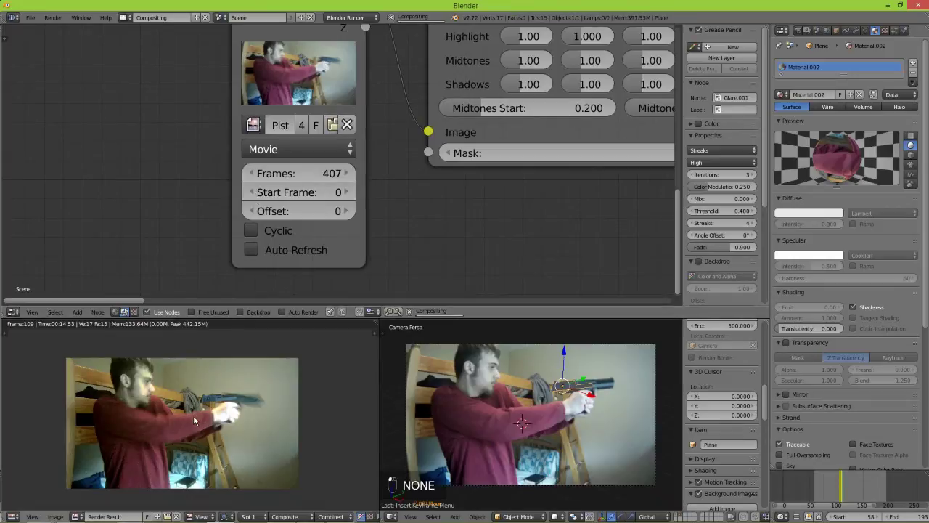
# Inspect the updated composite around the pistol slide and return to the Default layout
pyautogui.scroll(2, 193, 415)
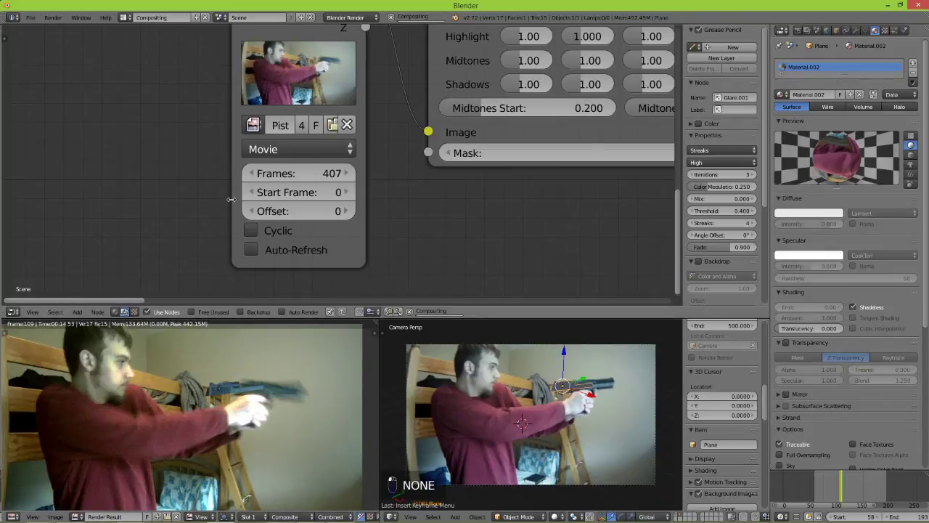
pyautogui.scroll(2, 268, 381)
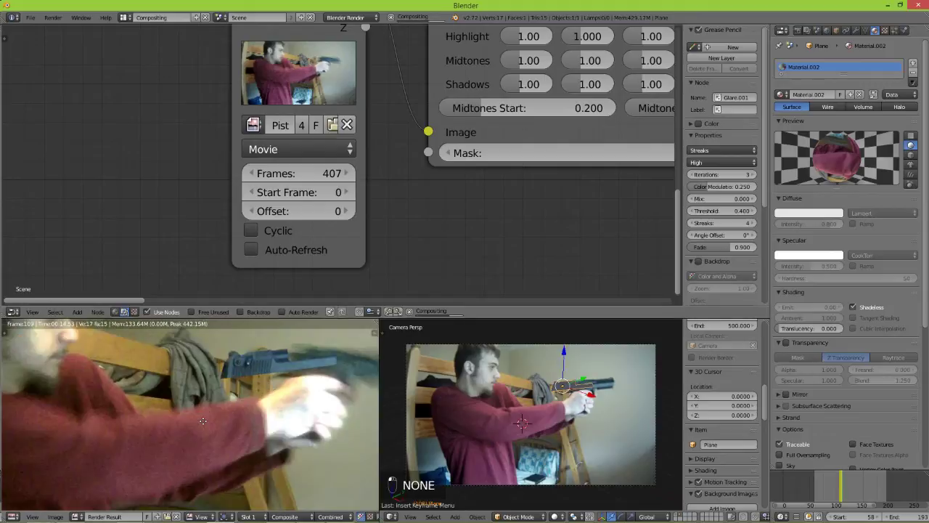
pyautogui.moveTo(297, 356); pyautogui.dragTo(153, 423, button='middle')
pyautogui.scroll(2, 222, 394)
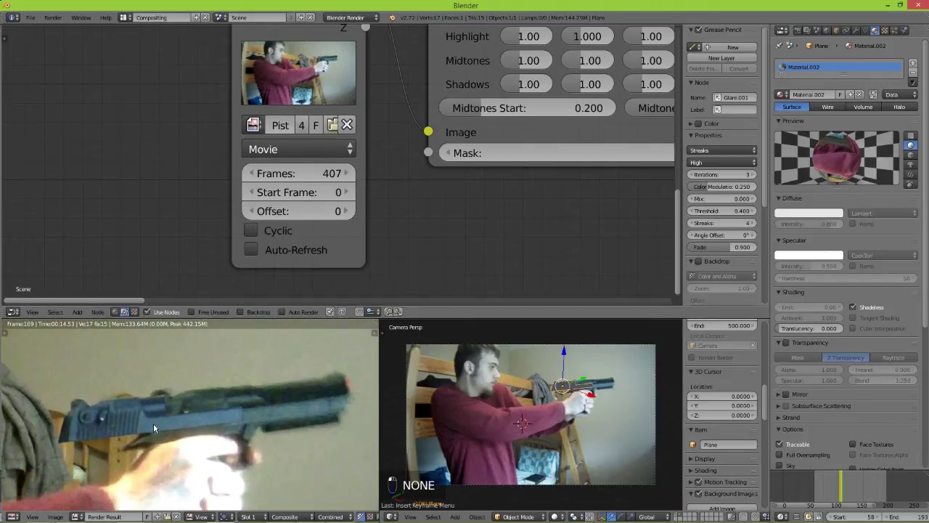
pyautogui.click(124, 17)
pyautogui.click(153, 62)
pyautogui.scroll(8, 324, 254)
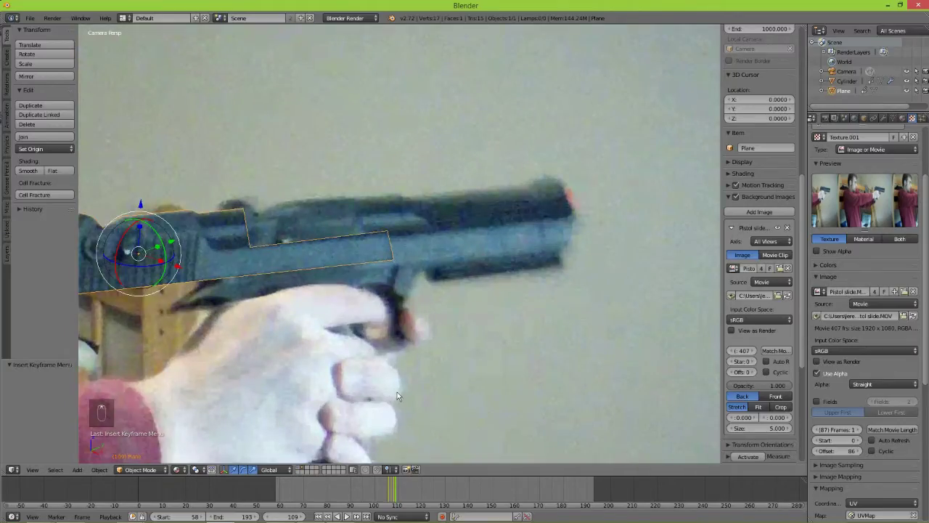
# At frame 110, move and rotate the slide plane onto the pistol and insert a LocRotScale keyframe
pyautogui.press('Right')
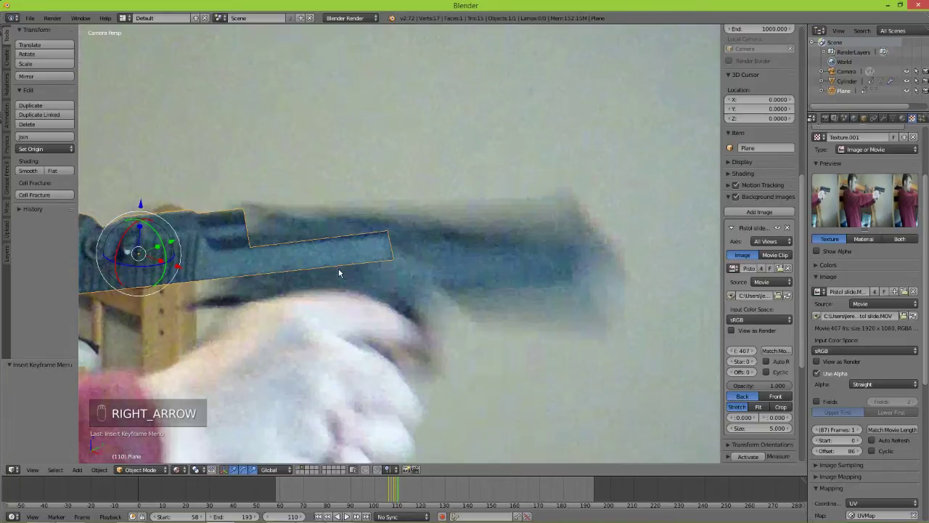
pyautogui.press('g')
pyautogui.press('g')
pyautogui.press('r')
pyautogui.click(538, 276)
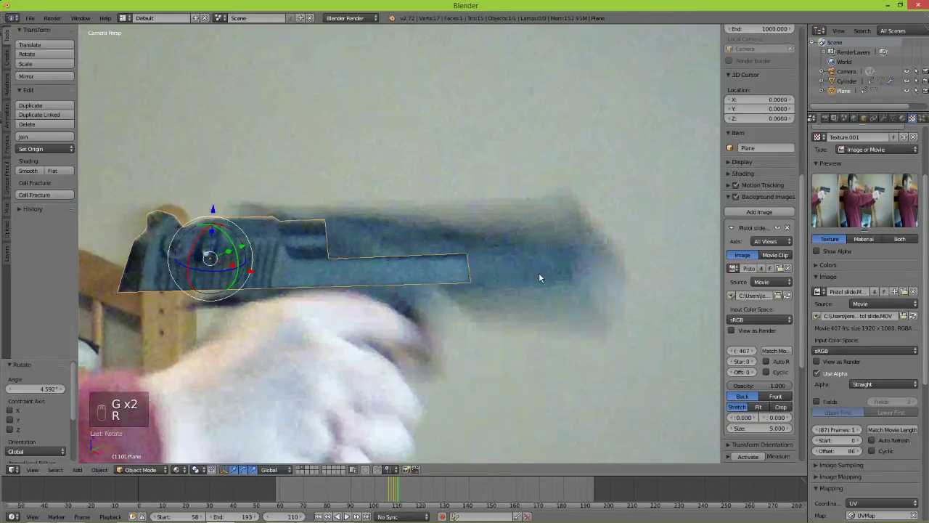
pyautogui.press('g')
pyautogui.click(561, 271)
pyautogui.press('i')
pyautogui.click(561, 270)
# At frame 111, tilt and shift the slide plane to follow the lowered barrel and insert a LocRotScale keyframe
pyautogui.press('Right')
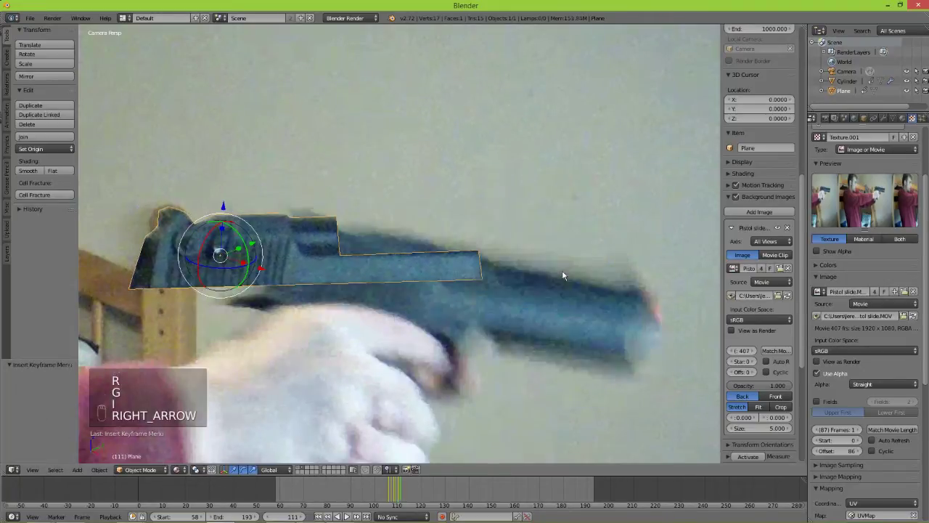
pyautogui.press('g')
pyautogui.press('g')
pyautogui.click(554, 272)
pyautogui.press('r')
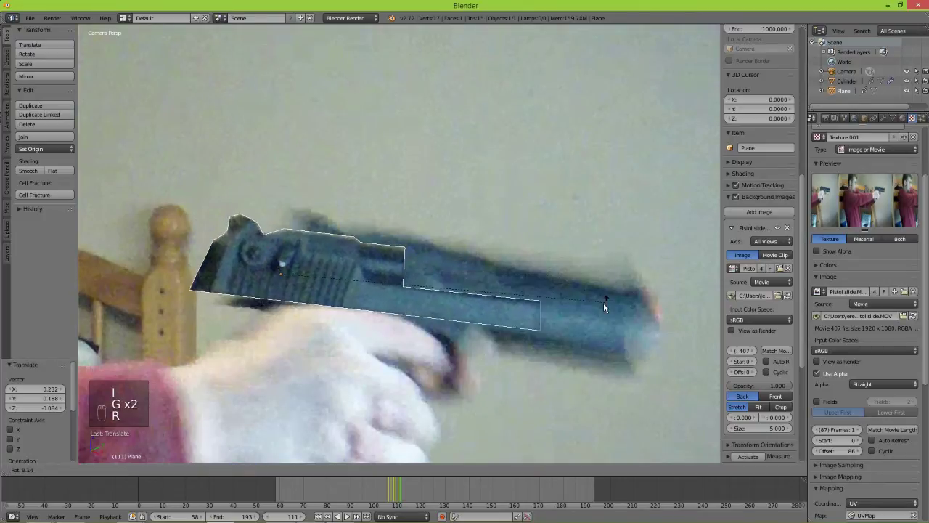
pyautogui.click(601, 305)
pyautogui.press('g')
pyautogui.click(621, 299)
pyautogui.press('r')
pyautogui.click(620, 305)
pyautogui.press('g')
pyautogui.click(621, 306)
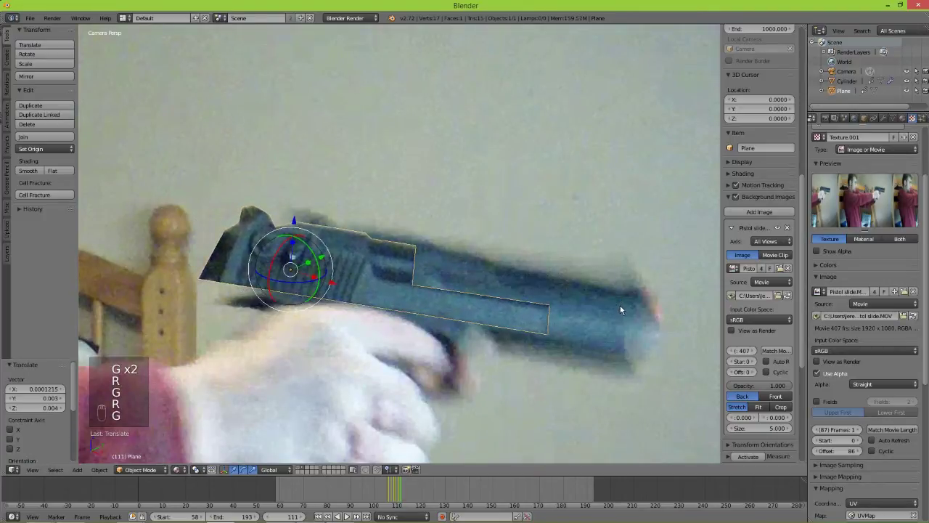
pyautogui.press('i')
pyautogui.click(620, 305)
# At frame 112, move the slide plane forward along the pistol, adjust its rotation and insert a LocRotScale keyframe
pyautogui.press('Right')
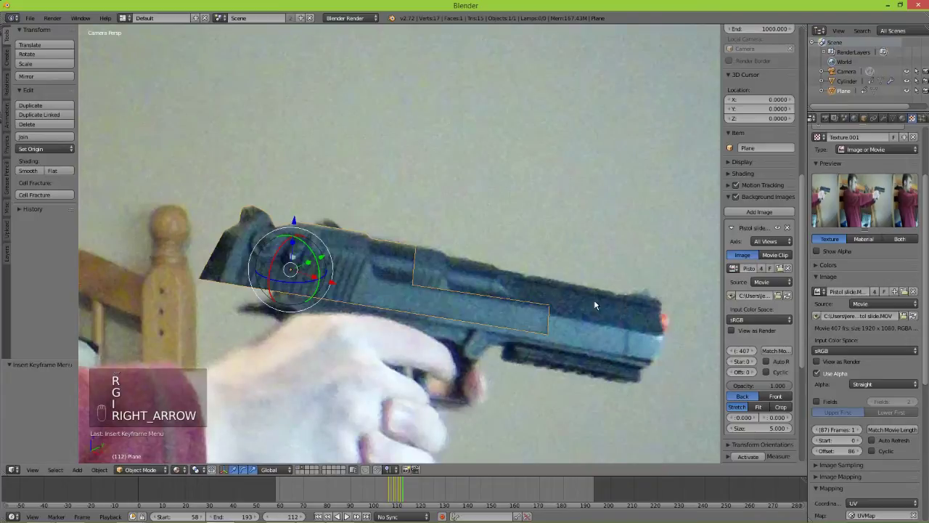
pyautogui.press('g')
pyautogui.press('g')
pyautogui.click(615, 306)
pyautogui.press('r')
pyautogui.click(619, 308)
pyautogui.press('i')
pyautogui.click(619, 308)
# At frame 113, slide the plane further forward, fine-tune its rotation and insert a LocRotScale keyframe
pyautogui.press('Right')
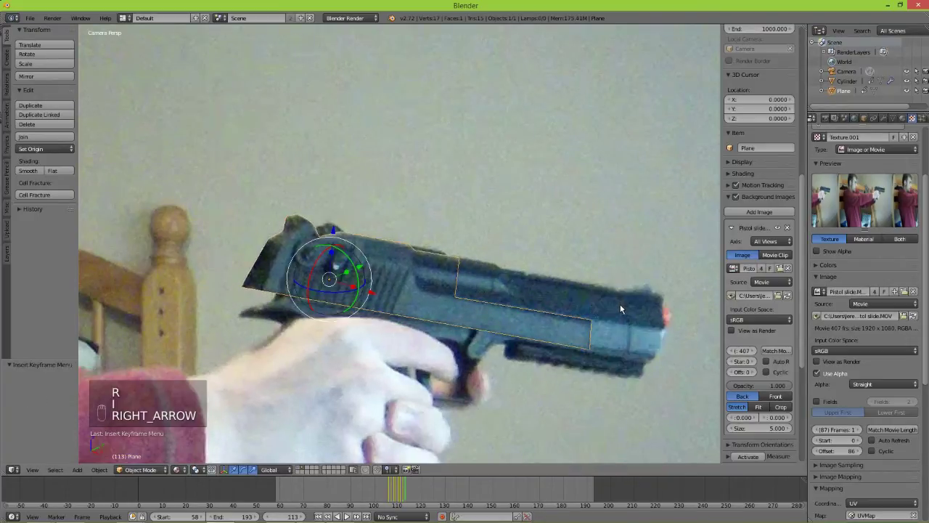
pyautogui.press('g')
pyautogui.press('g')
pyautogui.click(617, 307)
pyautogui.press('r')
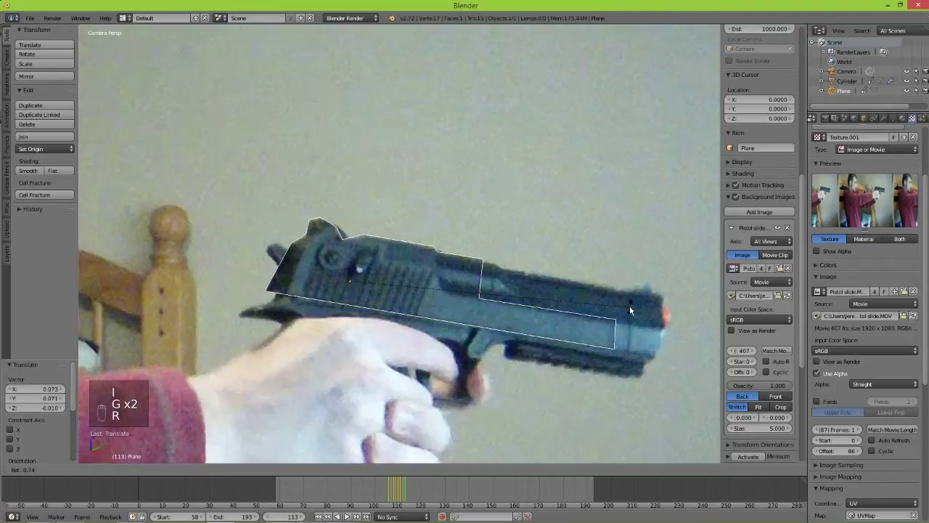
pyautogui.click(634, 297)
pyautogui.press('g')
pyautogui.click(637, 297)
pyautogui.press('i')
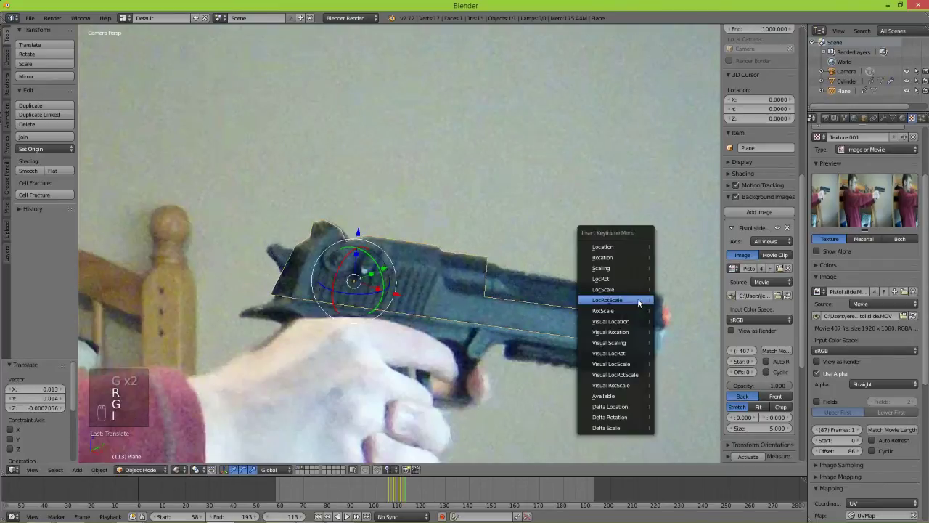
pyautogui.click(639, 300)
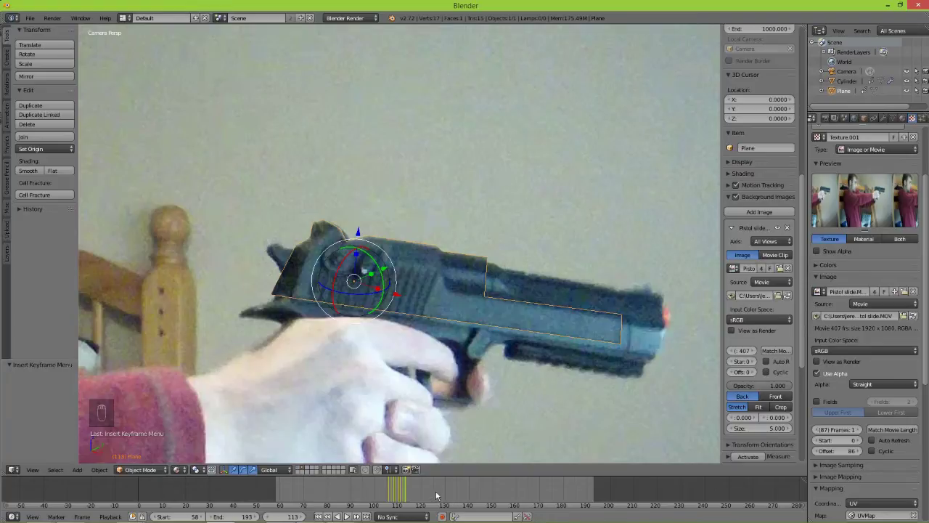
# Scrub ahead to the next shot's recoil and set the current frame to 143
pyautogui.moveTo(410, 491); pyautogui.dragTo(473, 493)
pyautogui.moveTo(478, 493); pyautogui.dragTo(472, 492)
pyautogui.click(304, 516)
pyautogui.click(304, 516)
pyautogui.click(303, 517)
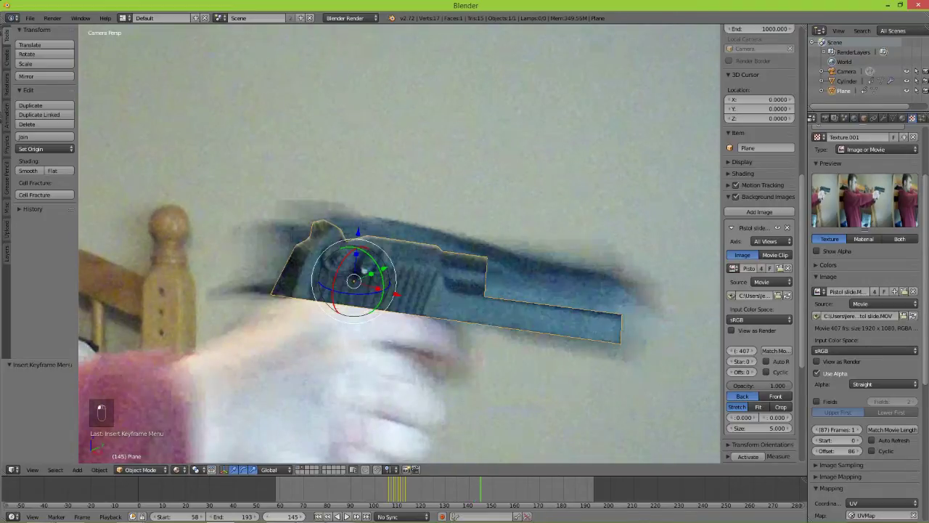
pyautogui.click(267, 517)
pyautogui.click(267, 517)
# Align the slide plane with the pistol at frame 143 and insert a LocRotScale keyframe
pyautogui.press('g')
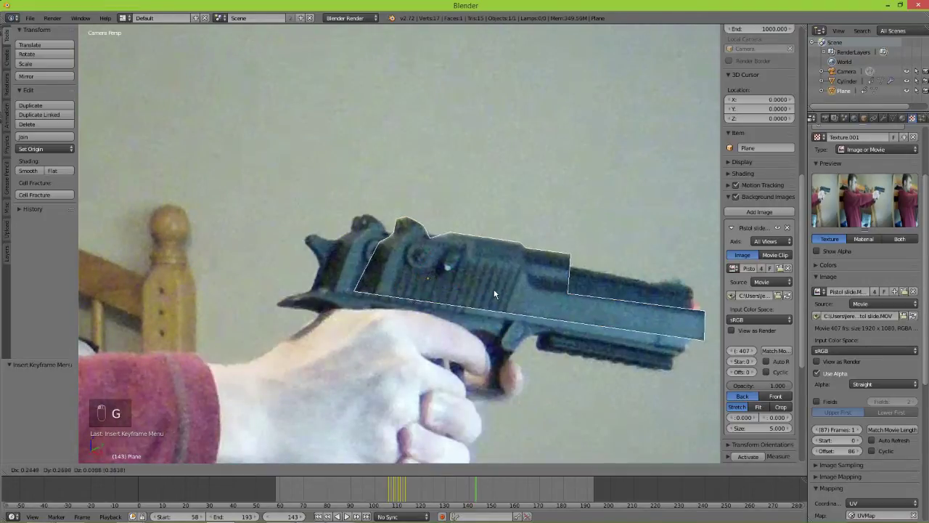
pyautogui.click(480, 289)
pyautogui.press('r')
pyautogui.click(605, 254)
pyautogui.press('g')
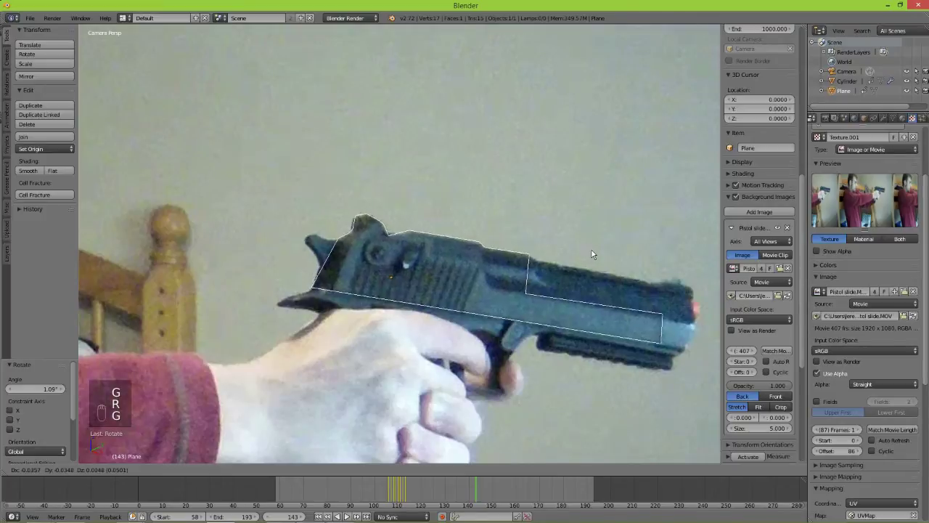
pyautogui.click(590, 250)
pyautogui.press('i')
pyautogui.click(592, 249)
# At frame 144, pull the slide plane backward along the pistol, adjust its rotation and insert a LocRotScale keyframe
pyautogui.press('Right')
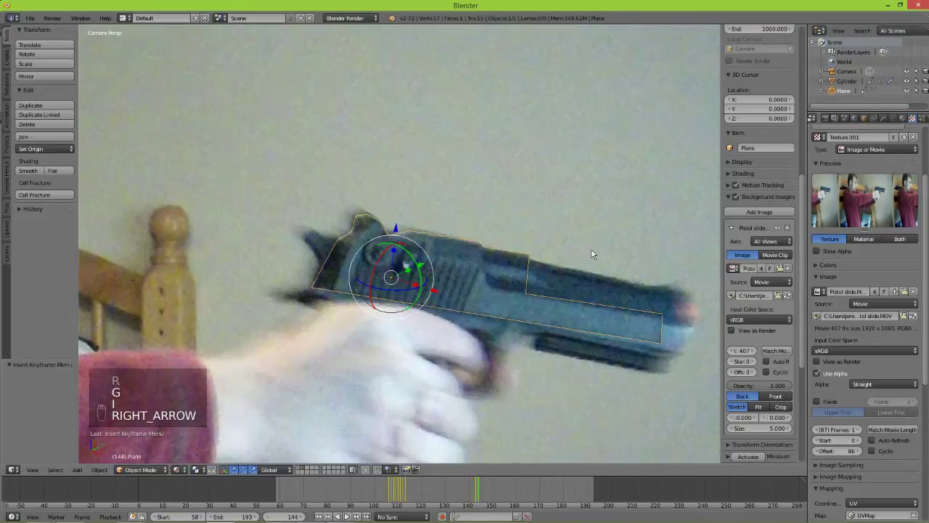
pyautogui.press('g')
pyautogui.press('g')
pyautogui.press('r')
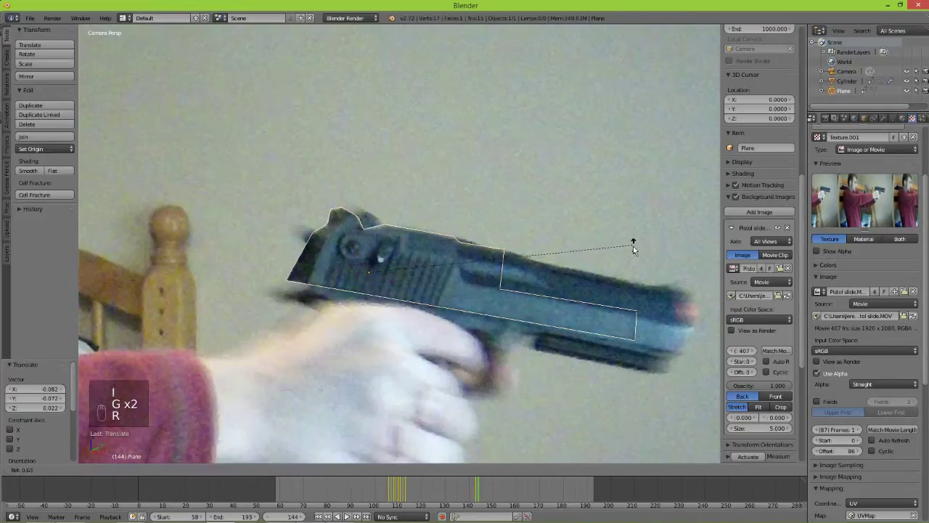
pyautogui.click(633, 254)
pyautogui.press('i')
pyautogui.click(634, 252)
# At frame 145, reposition and rotate the slide plane over the blurred pistol and insert a LocRotScale keyframe
pyautogui.press('Right')
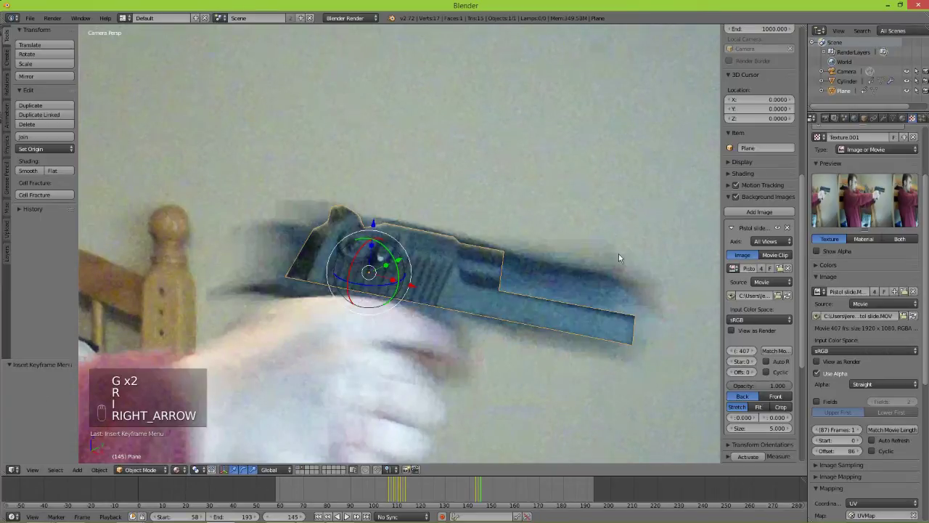
pyautogui.press('g')
pyautogui.press('g')
pyautogui.press('r')
pyautogui.click(584, 232)
pyautogui.press('i')
pyautogui.click(543, 248)
# At frame 146, reposition and rotate the slide plane to follow the rising pistol and insert a LocRotScale keyframe
pyautogui.press('Right')
pyautogui.press('g')
pyautogui.press('g')
pyautogui.click(556, 248)
pyautogui.press('r')
pyautogui.press('g')
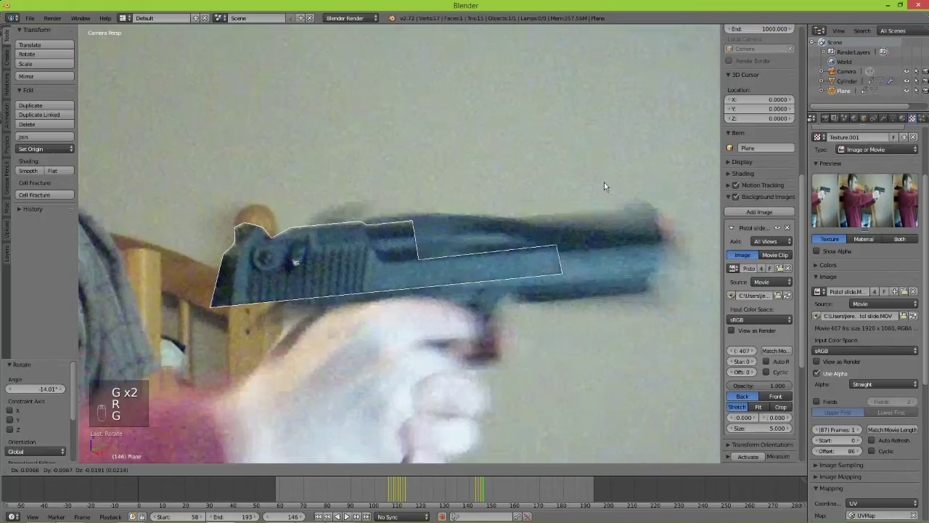
pyautogui.click(606, 187)
pyautogui.press('i')
pyautogui.click(606, 187)
# At frame 147, move the slide plane farther back along the pistol and insert a LocRotScale keyframe
pyautogui.press('Right')
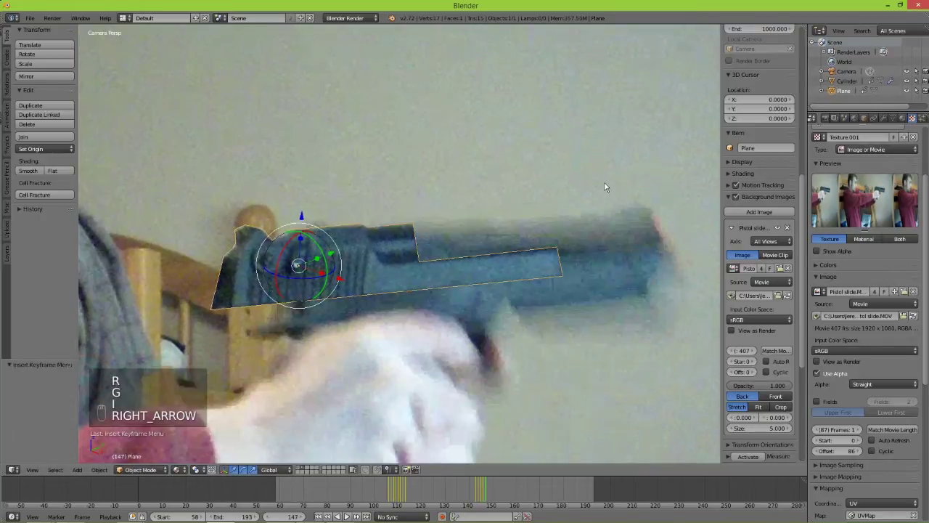
pyautogui.press('g')
pyautogui.press('g')
pyautogui.click(476, 244)
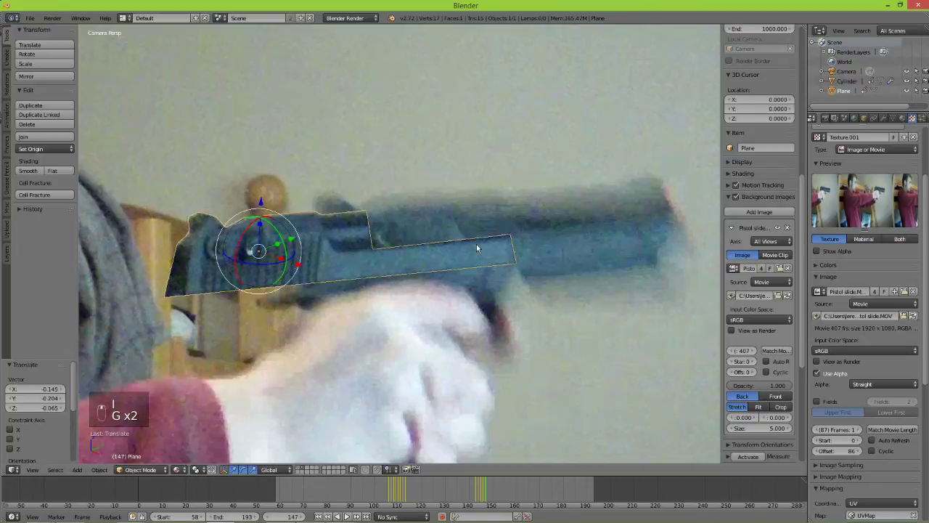
pyautogui.press('i')
pyautogui.click(504, 230)
# At frame 148, move the slide plane and tilt it down over the blurred pistol, inserting a LocRotScale keyframe
pyautogui.press('Right')
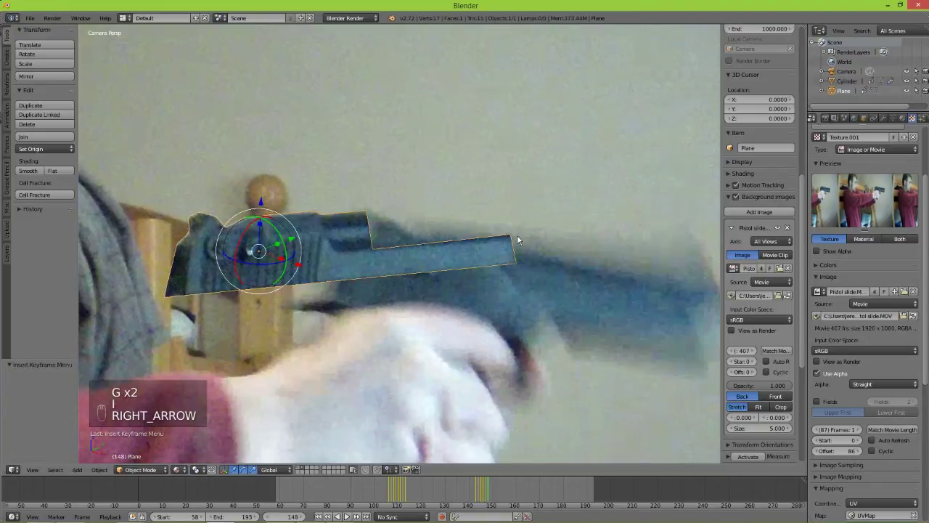
pyautogui.press('g')
pyautogui.press('g')
pyautogui.click(589, 259)
pyautogui.press('r')
pyautogui.press('g')
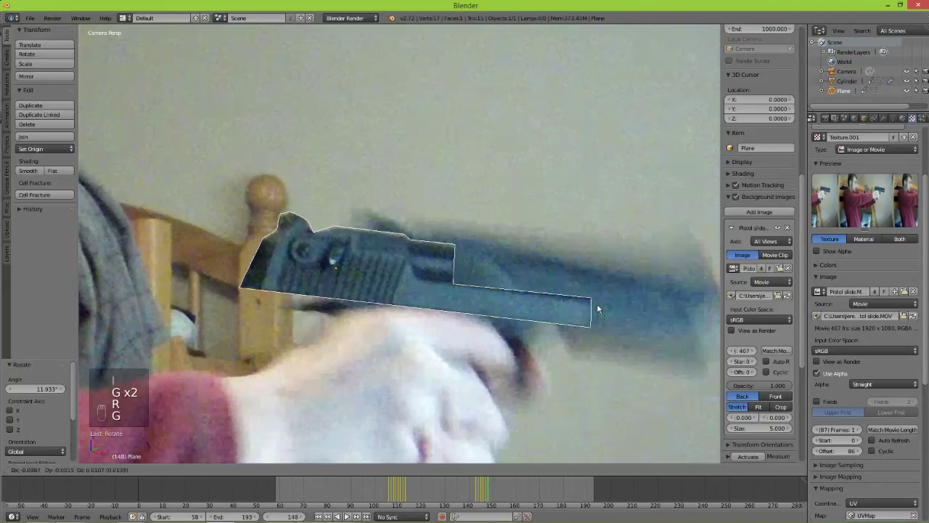
pyautogui.press('r')
pyautogui.click(608, 287)
pyautogui.press('i')
pyautogui.click(609, 286)
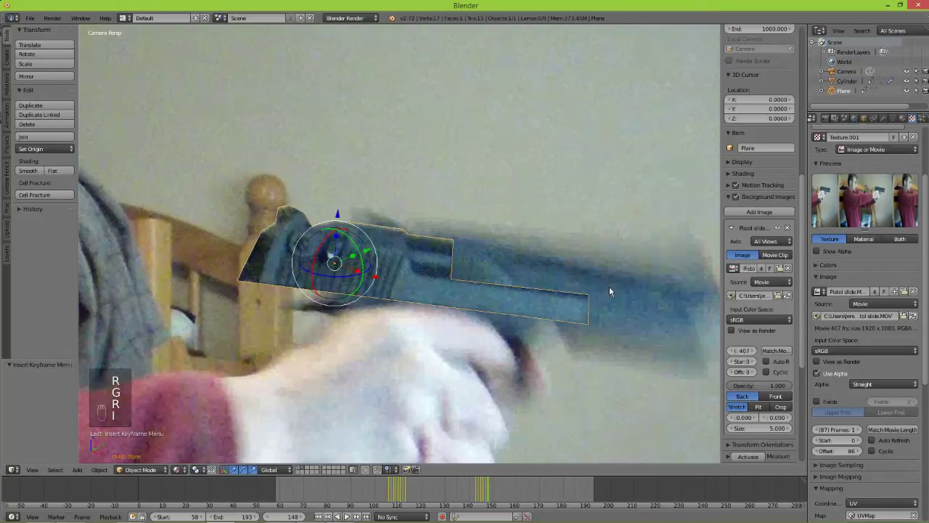
# At frame 149, reposition and slightly rotate the slide plane to match the lowered pistol and insert a LocRotScale keyframe
pyautogui.press('Right')
pyautogui.press('g')
pyautogui.press('g')
pyautogui.click(529, 291)
pyautogui.press('r')
pyautogui.click(558, 298)
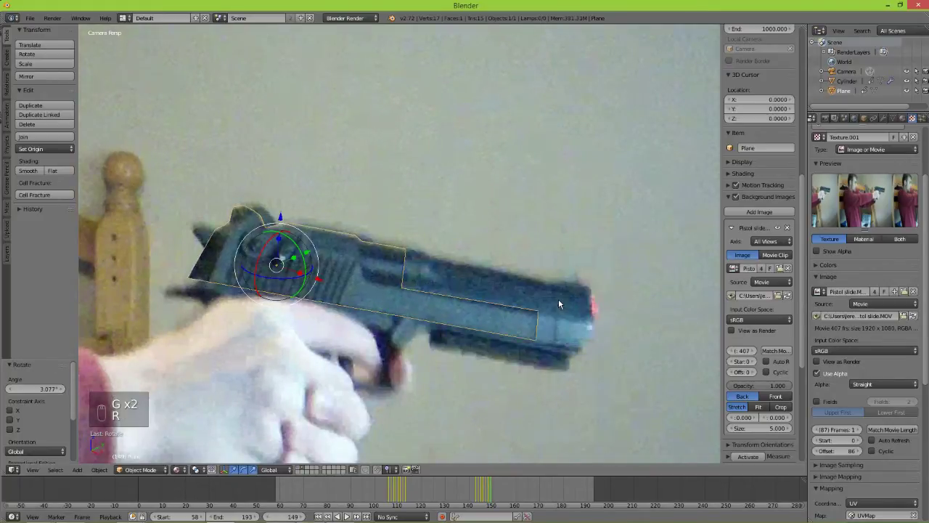
pyautogui.press('i')
pyautogui.click(559, 298)
# At frame 150, fit the slide plane back onto the pistol's slide and insert a LocRotScale keyframe
pyautogui.press('Right')
pyautogui.press('g')
pyautogui.press('g')
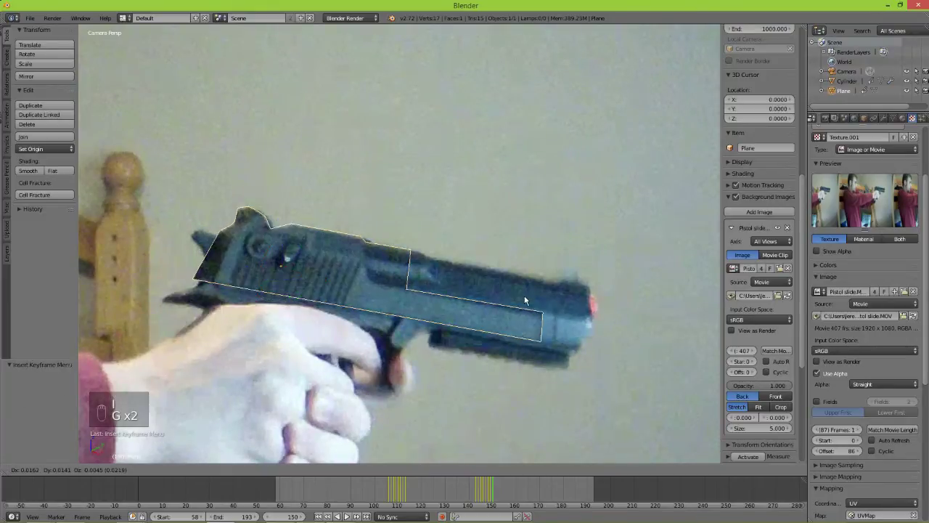
pyautogui.click(530, 297)
pyautogui.press('r')
pyautogui.click(553, 294)
pyautogui.press('i')
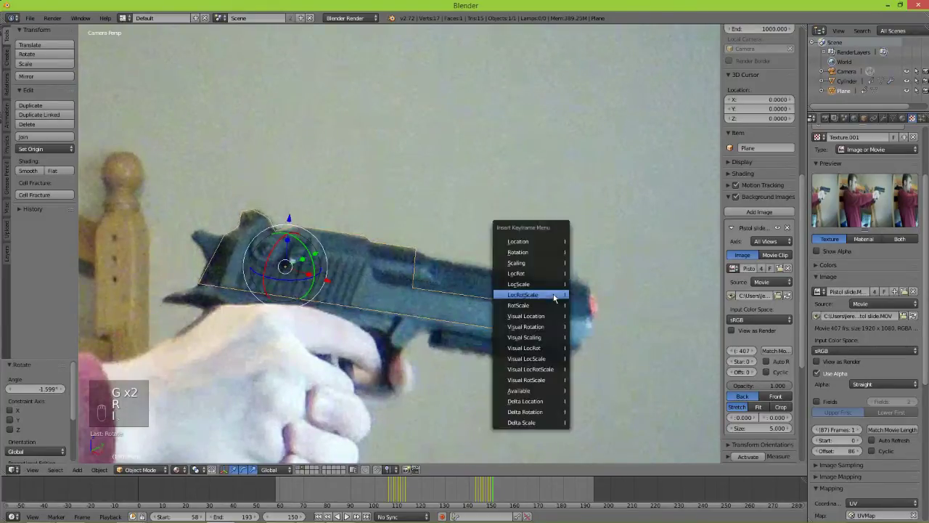
pyautogui.click(552, 296)
# Save the project as "Blender file" in the "Pistol flash and blow back" folder
pyautogui.hotkey('ctrl', 'shift', 's')
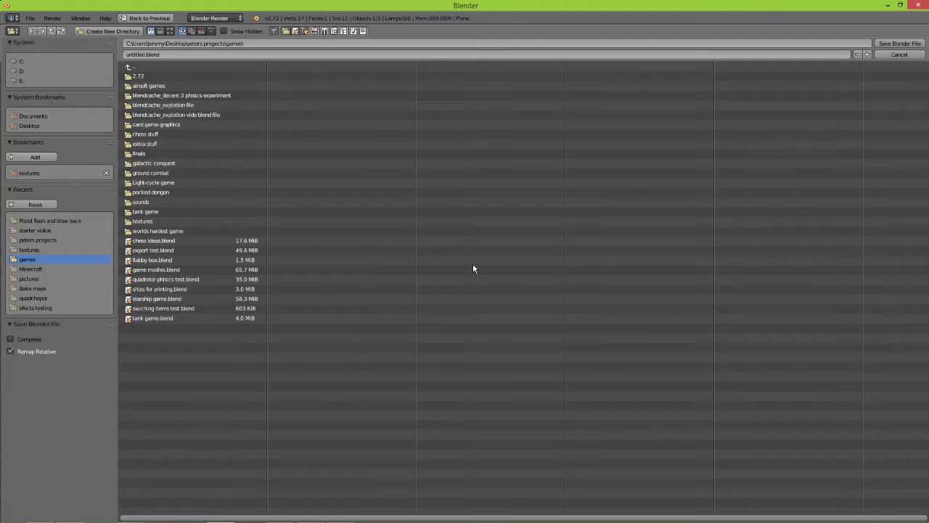
pyautogui.click(58, 221)
pyautogui.click(156, 54)
pyautogui.write('file')
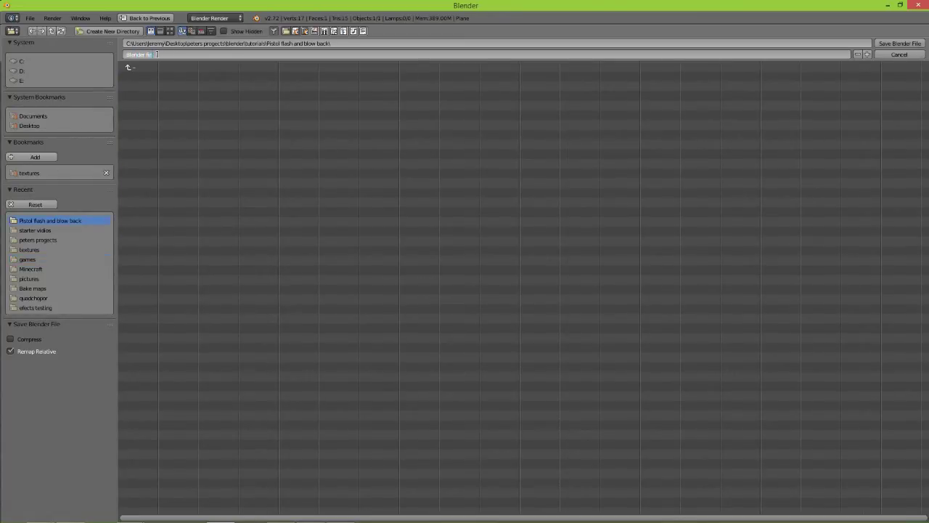
pyautogui.click(899, 44)
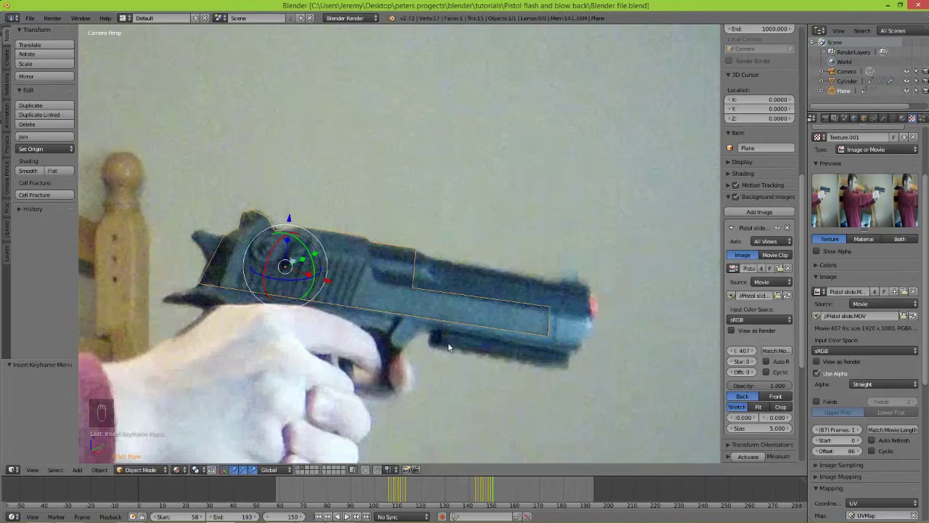
# Play the animation ahead to the next shot and set the current frame to 170, where the recoil begins
pyautogui.click(347, 516)
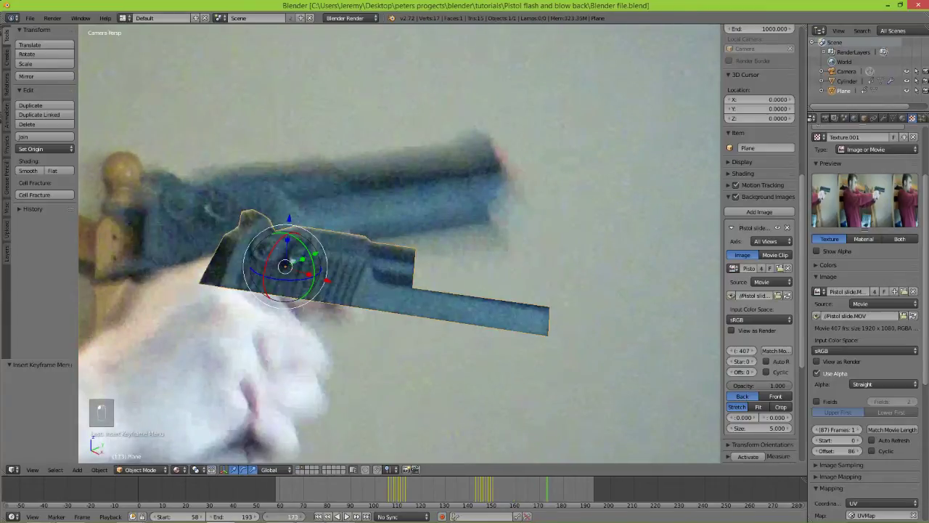
pyautogui.click(266, 516)
pyautogui.click(266, 516)
pyautogui.click(266, 516)
pyautogui.click(265, 516)
pyautogui.click(266, 516)
pyautogui.click(306, 516)
pyautogui.click(306, 516)
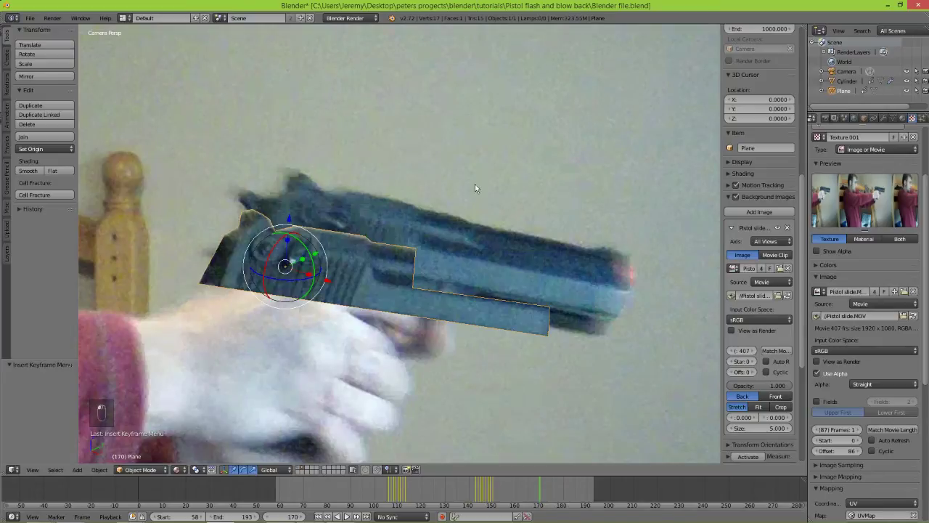
pyautogui.press('Left')
pyautogui.press('Right')
# Try to align the slide plane with the pistol at frame 170 by moving and rotating it
pyautogui.press('g')
pyautogui.press('g')
pyautogui.click(458, 283)
pyautogui.press('r')
pyautogui.click(600, 279)
pyautogui.press('g')
pyautogui.rightClick(589, 275)
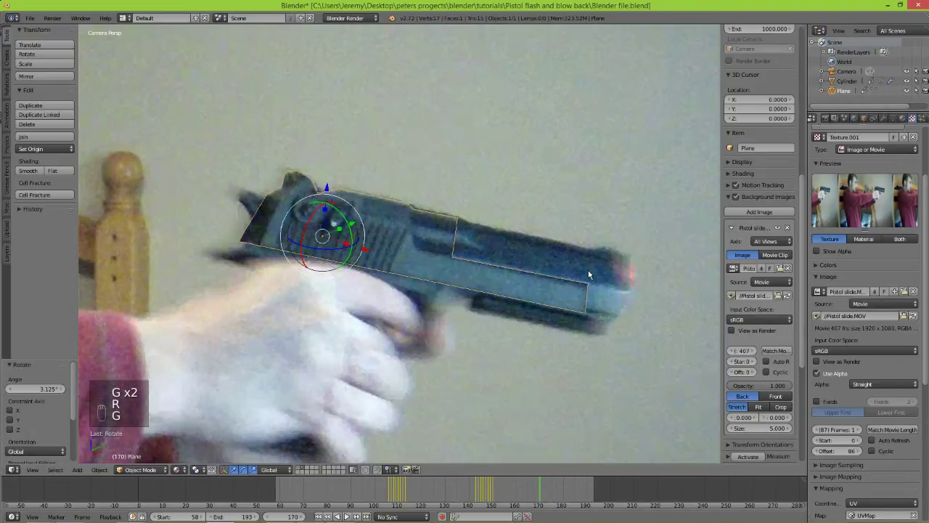
# At frame 169, align the slide plane with the pistol's slide and insert a LocRotScale keyframe
pyautogui.press('Left')
pyautogui.press('g')
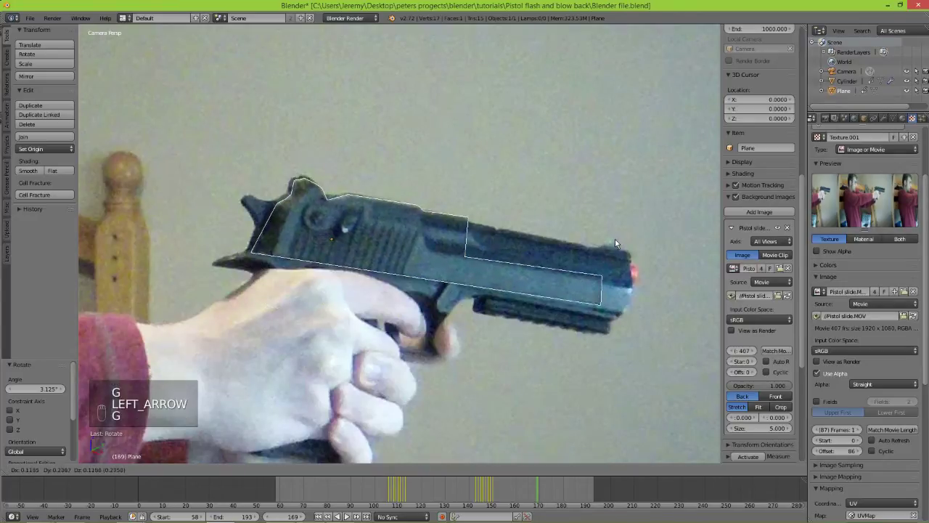
pyautogui.click(615, 237)
pyautogui.press('i')
pyautogui.click(624, 216)
pyautogui.press('i')
pyautogui.click(621, 216)
# At frame 170, pull the slide plane backward along the pistol, adjust its rotation and insert a LocRotScale keyframe
pyautogui.press('Right')
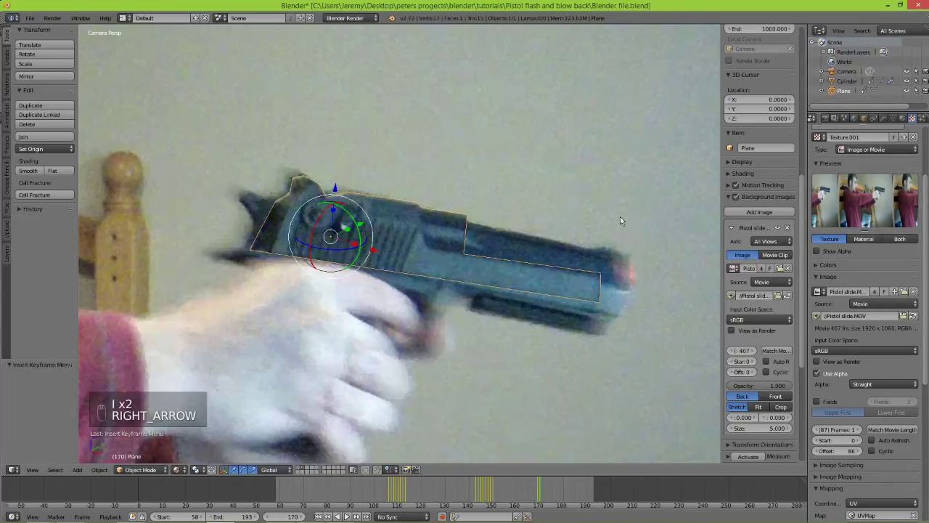
pyautogui.press('g')
pyautogui.press('g')
pyautogui.click(588, 236)
pyautogui.press('r')
pyautogui.click(608, 249)
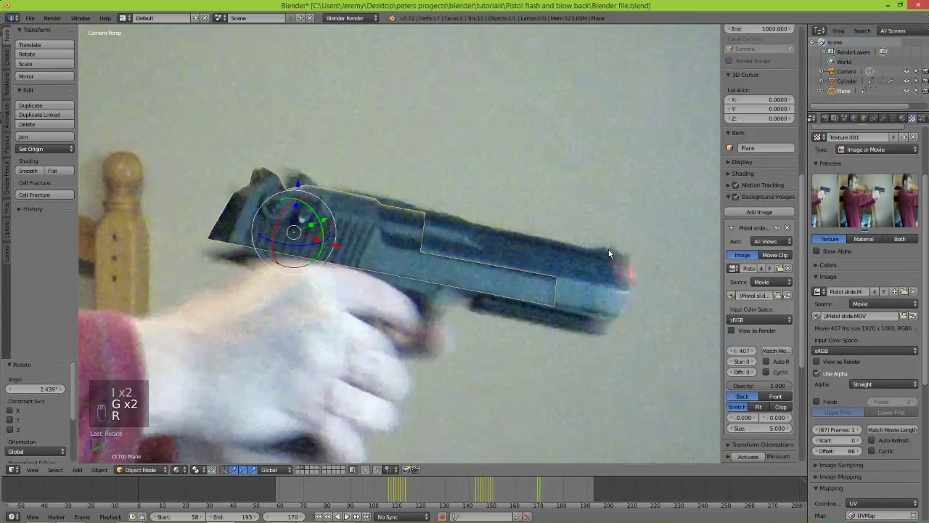
pyautogui.press('i')
pyautogui.click(608, 249)
# At frame 171, move the slide plane farther back, rotate it nearly level and insert a LocRotScale keyframe
pyautogui.press('Right')
pyautogui.press('g')
pyautogui.press('g')
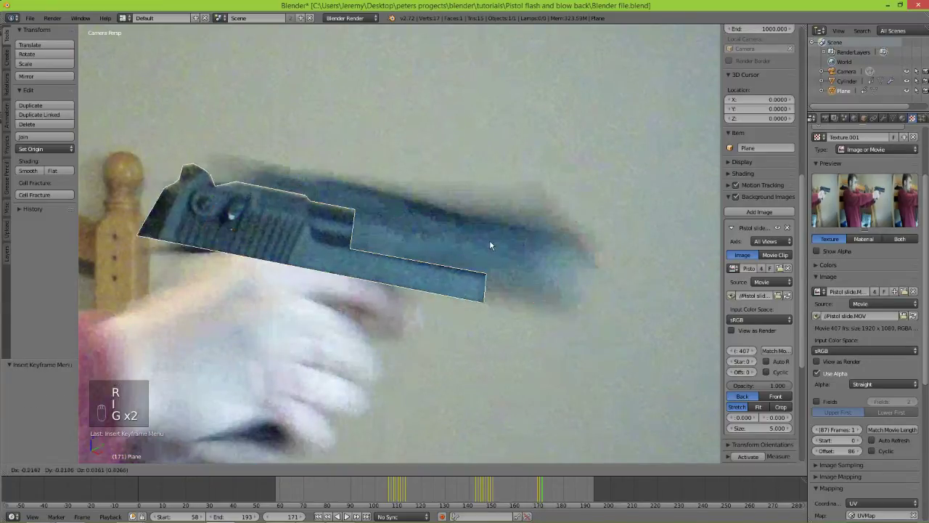
pyautogui.click(535, 201)
pyautogui.press('r')
pyautogui.click(564, 167)
pyautogui.press('i')
pyautogui.click(563, 169)
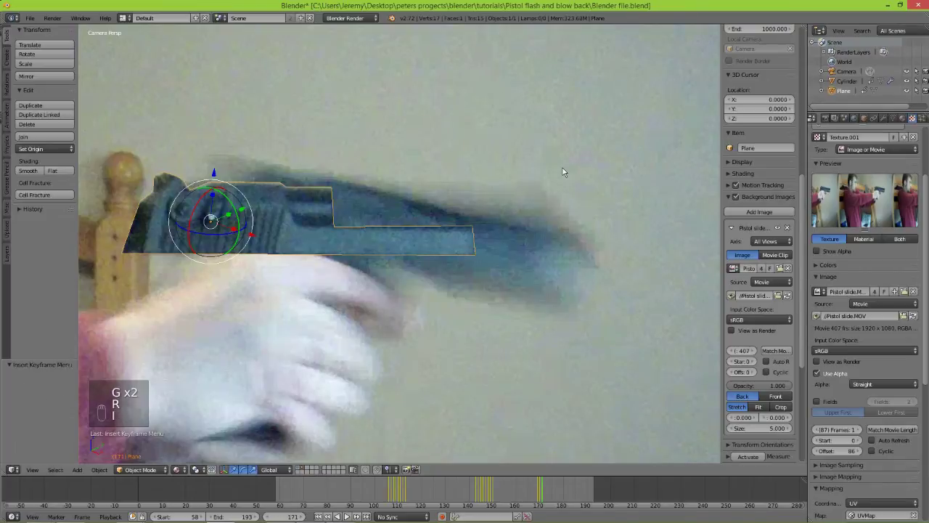
# At frame 172, reposition the slide plane, tilt it up with the raised pistol and insert a LocRotScale keyframe
pyautogui.press('Right')
pyautogui.press('g')
pyautogui.press('g')
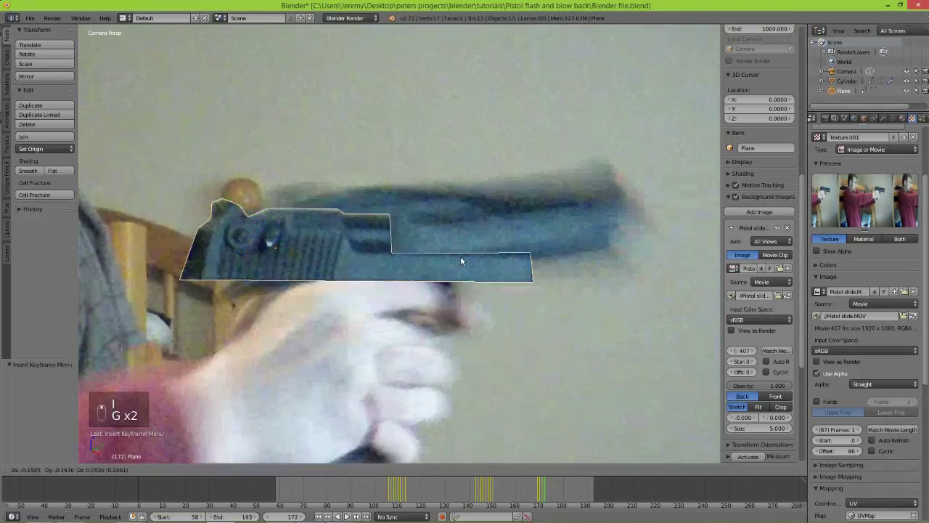
pyautogui.click(465, 253)
pyautogui.press('r')
pyautogui.click(557, 173)
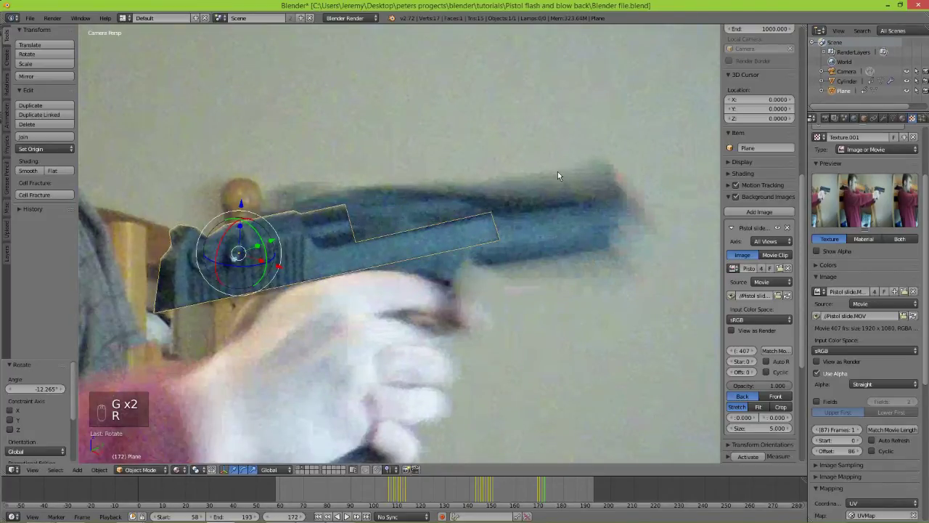
pyautogui.press('i')
pyautogui.click(557, 171)
# At frame 173, fine-tune the slide plane's position and rotation over the raised pistol and insert a LocRotScale keyframe
pyautogui.press('Right')
pyautogui.press('g')
pyautogui.press('g')
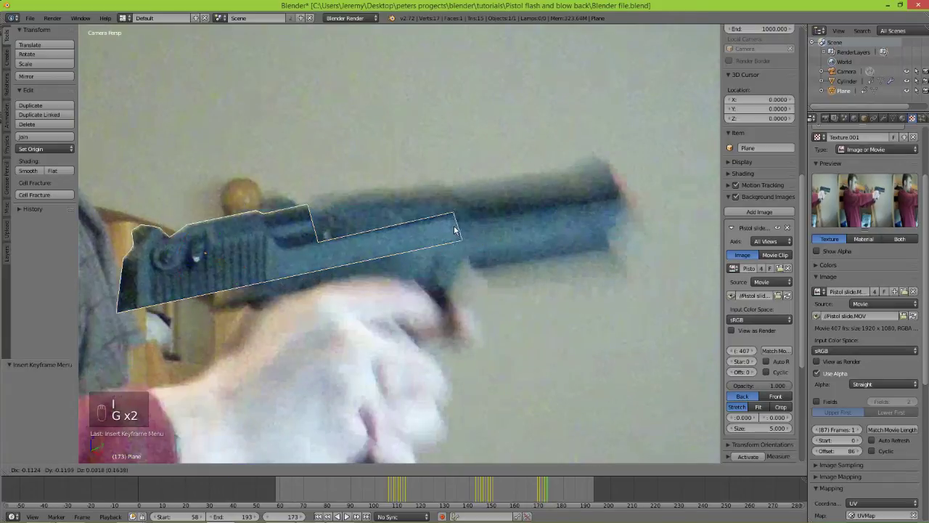
pyautogui.click(538, 191)
pyautogui.press('r')
pyautogui.click(550, 196)
pyautogui.press('g')
pyautogui.click(551, 200)
pyautogui.press('i')
pyautogui.click(549, 196)
# At frame 174, move the slide plane and rotate it level over the blurred pistol, inserting a LocRotScale keyframe
pyautogui.scroll(-5, 546, 191)
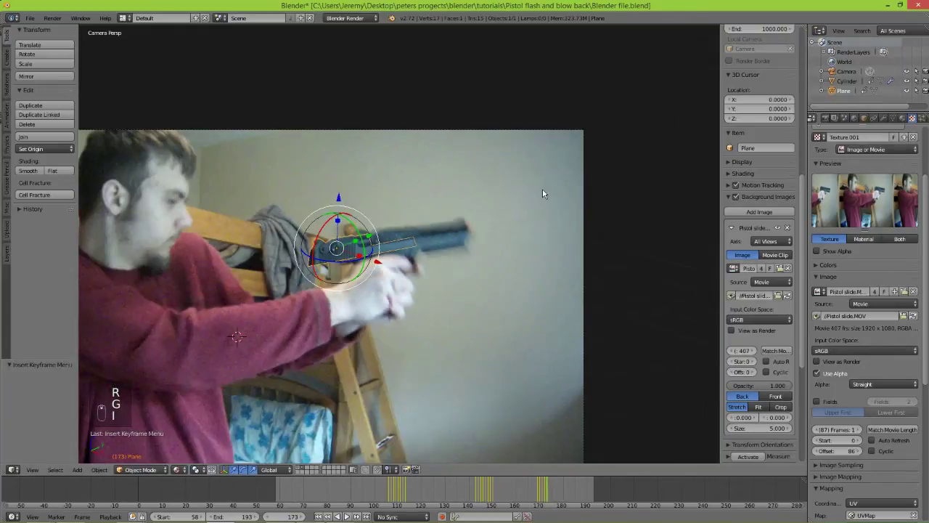
pyautogui.scroll(6, 546, 197)
pyautogui.press('Right')
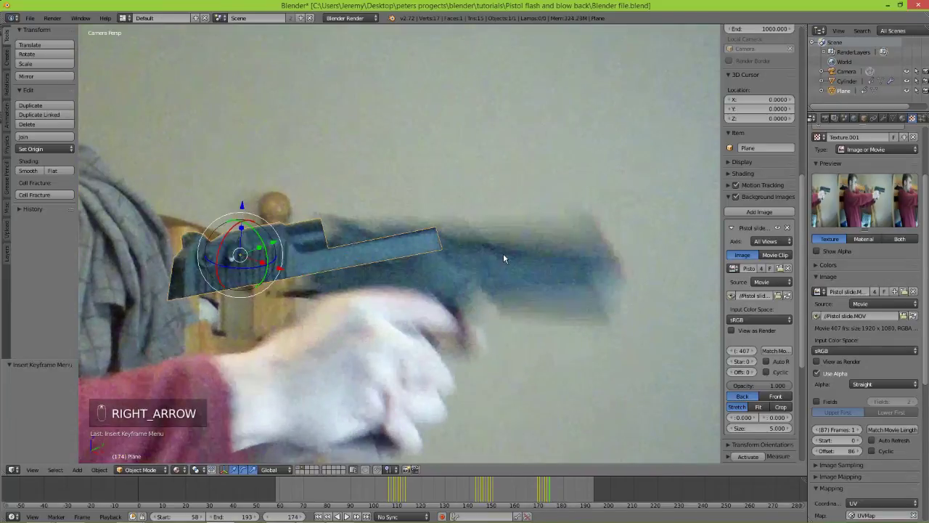
pyautogui.press('g')
pyautogui.press('g')
pyautogui.press('r')
pyautogui.click(574, 298)
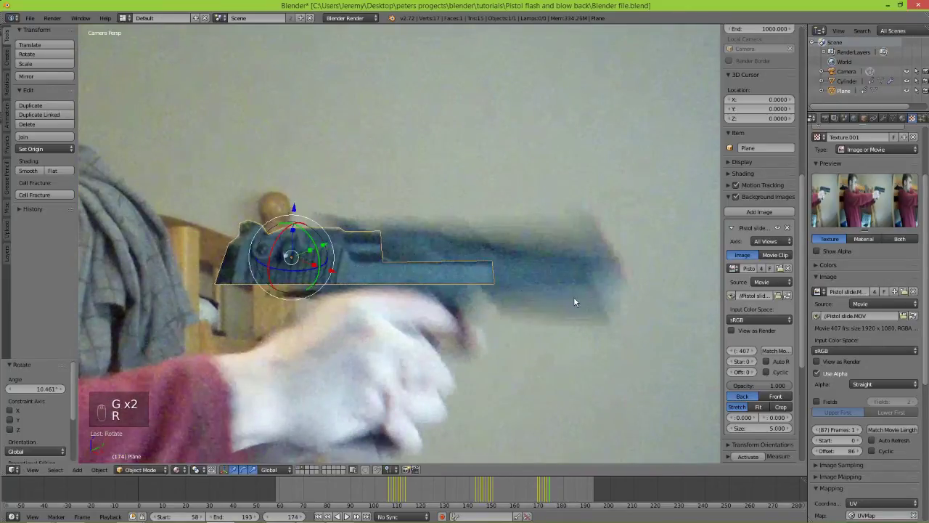
pyautogui.press('i')
pyautogui.click(573, 296)
# At frame 175, move and tilt the slide plane down to match the lowered pistol and insert a LocRotScale keyframe
pyautogui.press('Right')
pyautogui.press('g')
pyautogui.press('g')
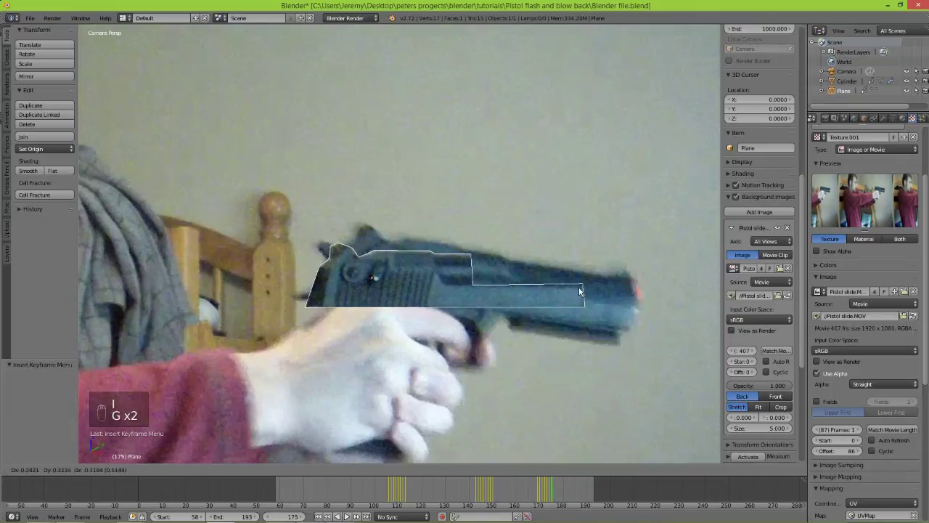
pyautogui.click(588, 294)
pyautogui.press('r')
pyautogui.press('g')
pyautogui.click(623, 261)
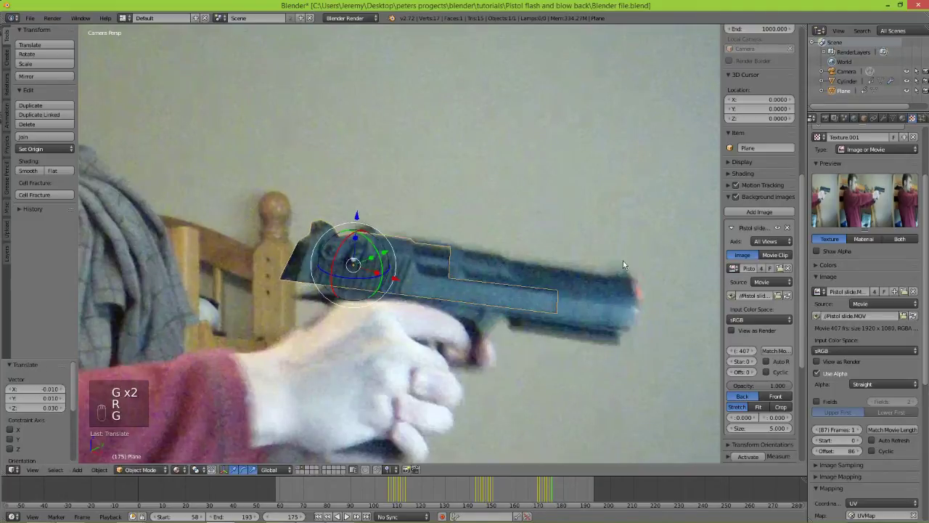
pyautogui.press('o')
pyautogui.press('i')
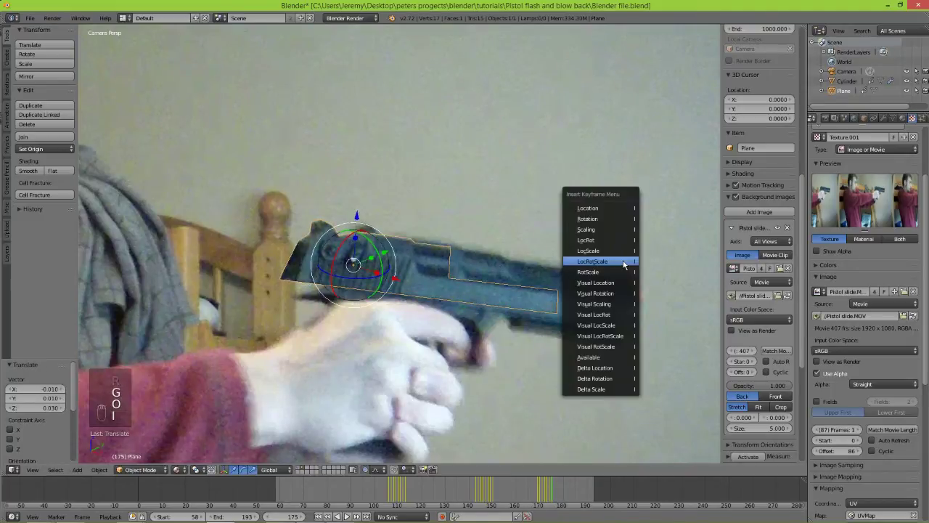
pyautogui.click(623, 260)
# At frame 176, with proportional editing off, slide the plane forward along the pistol and insert a LocRotScale keyframe
pyautogui.press('Right')
pyautogui.press('o')
pyautogui.press('o')
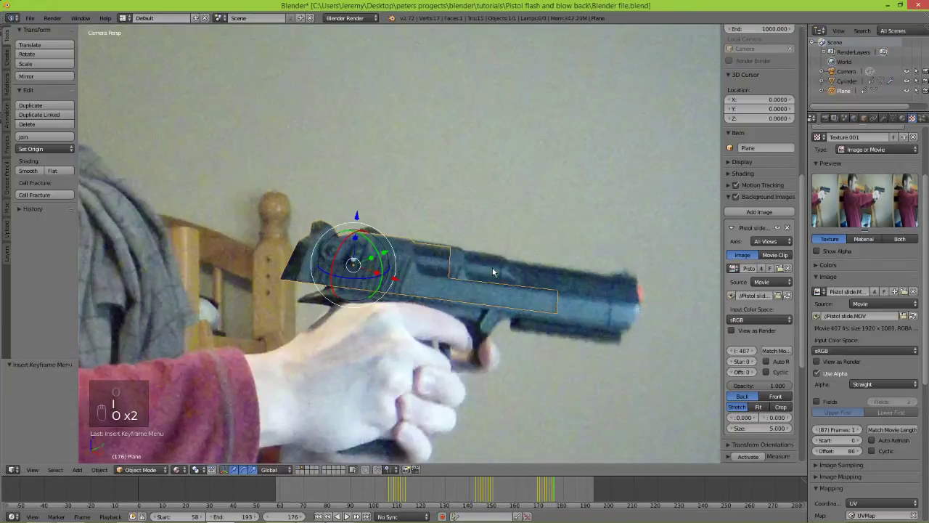
pyautogui.press('g')
pyautogui.click(526, 269)
pyautogui.press('i')
pyautogui.click(526, 269)
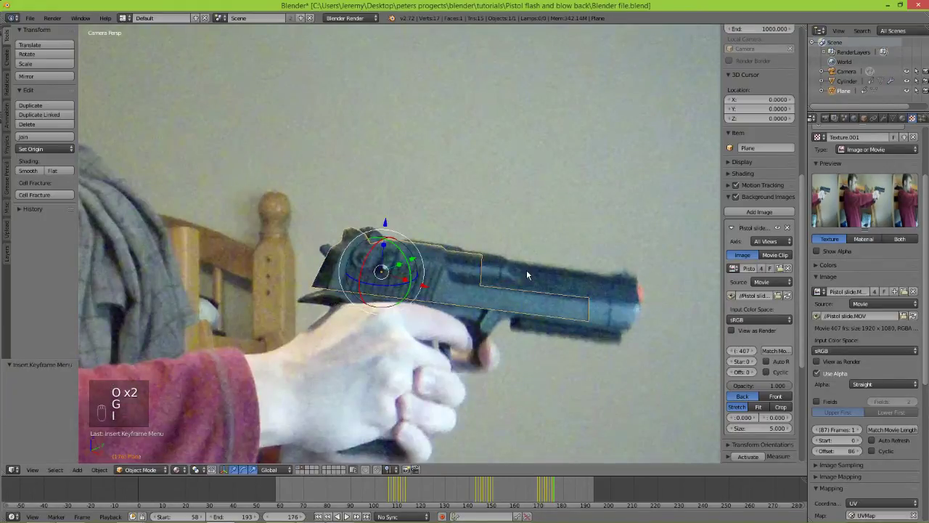
# At frame 177, move the slide plane fully forward onto the pistol's slide and insert a LocRotScale keyframe
pyautogui.press('Right')
pyautogui.press('g')
pyautogui.press('g')
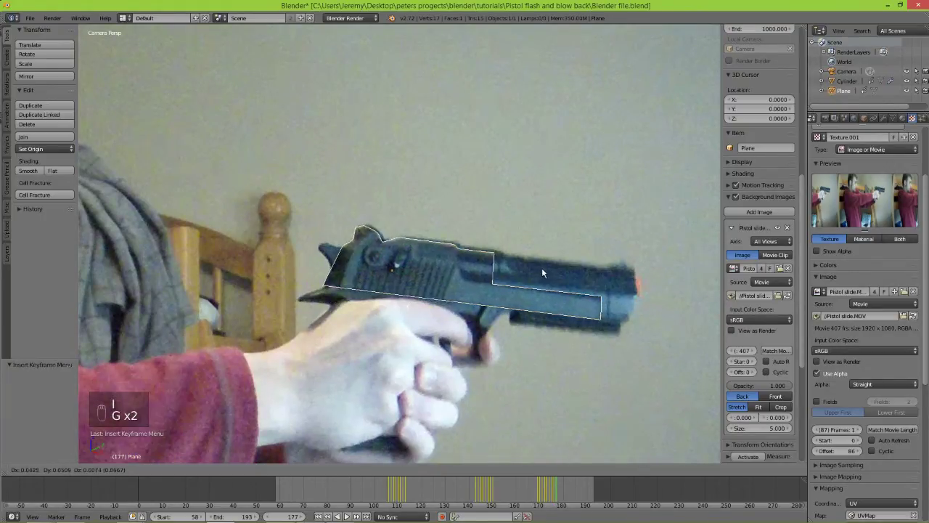
pyautogui.click(544, 267)
pyautogui.press('i')
pyautogui.click(544, 267)
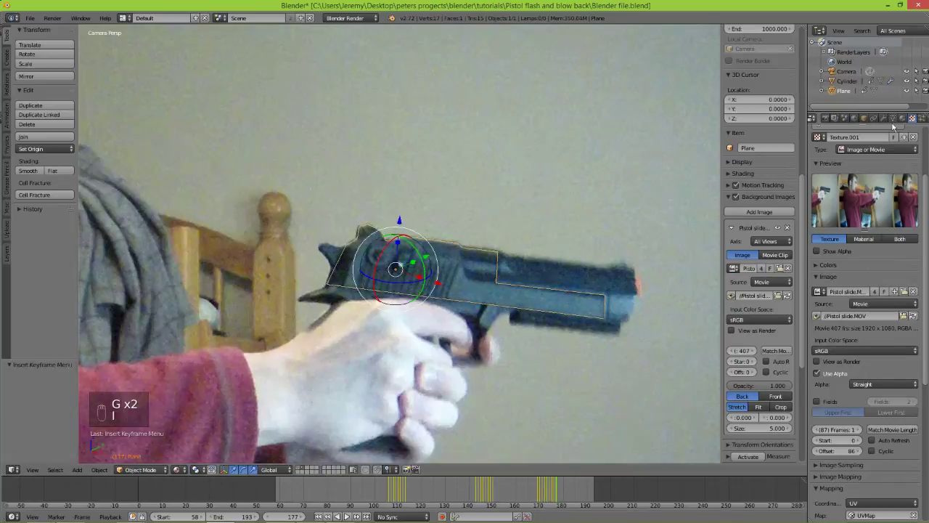
# Show the render settings and step back through the last recoil's keyframed frames to check the slide plane's alignment
pyautogui.click(815, 117)
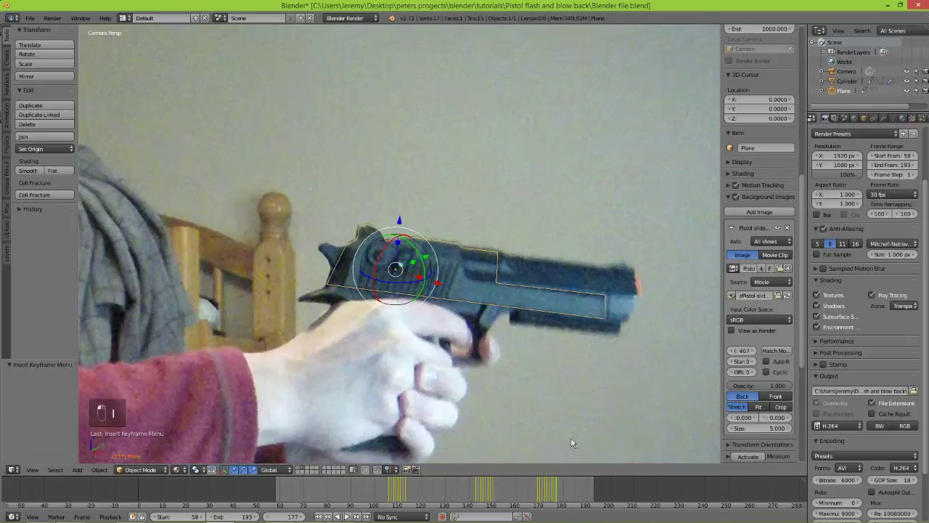
pyautogui.press('Left')
pyautogui.press('Left')
pyautogui.press('Left')
pyautogui.press('Left')
pyautogui.press('Left')
pyautogui.press('Right')
pyautogui.press('Left')
pyautogui.press('Left')
pyautogui.press('Left')
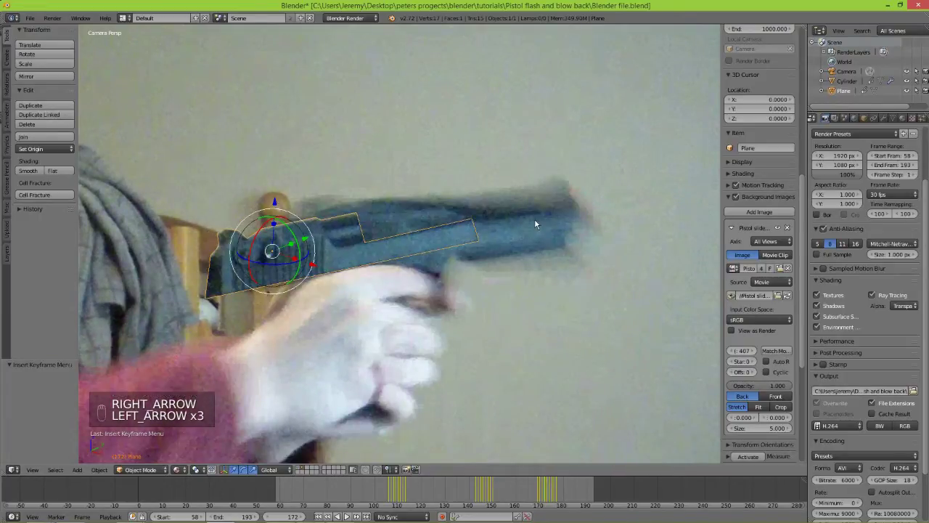
# Render frame 172 and examine how the slide plane blends with the blurred pistol footage
pyautogui.press('F12')
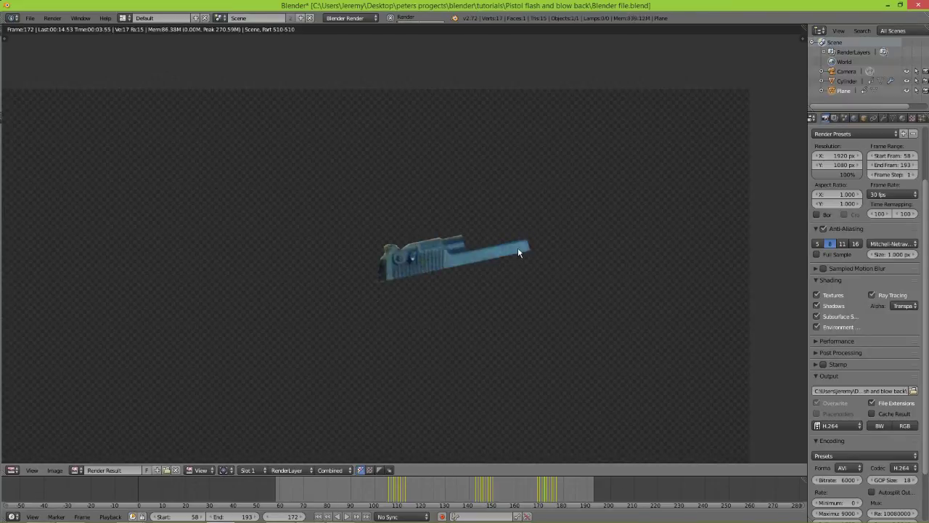
pyautogui.scroll(4, 519, 247)
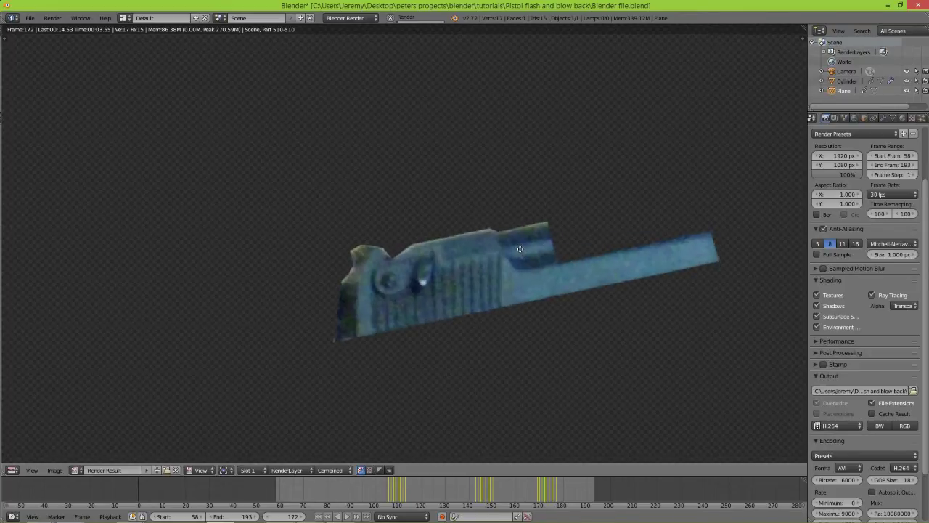
pyautogui.scroll(1, 511, 248)
pyautogui.scroll(-1, 608, 263)
pyautogui.moveTo(614, 265); pyautogui.dragTo(488, 267, button='middle')
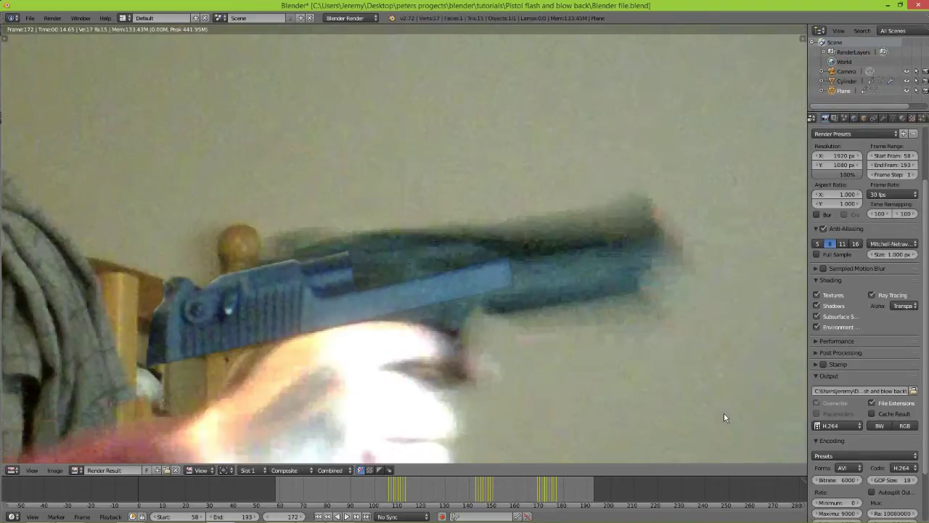
pyautogui.scroll(2, 417, 291)
pyautogui.moveTo(249, 315); pyautogui.dragTo(320, 273, button='middle')
pyautogui.scroll(-6, 321, 272)
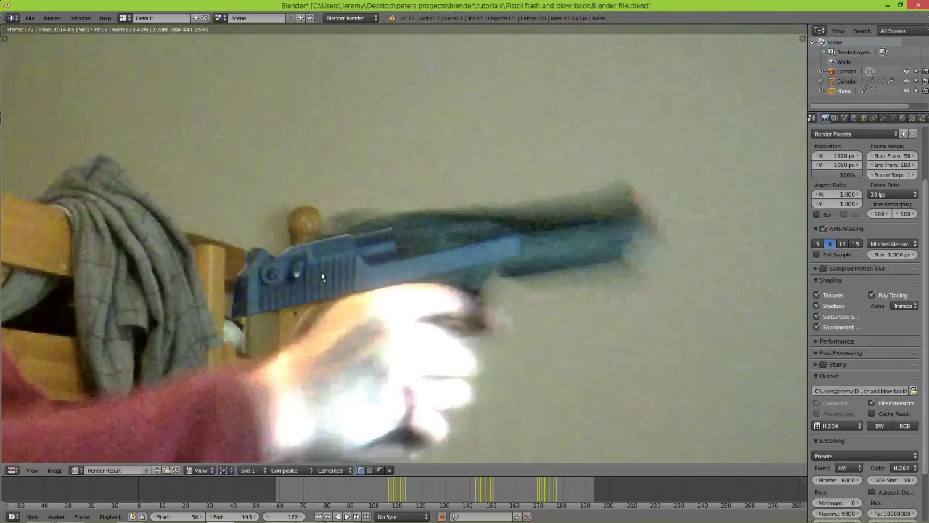
pyautogui.scroll(-5, 321, 272)
pyautogui.scroll(6, 322, 268)
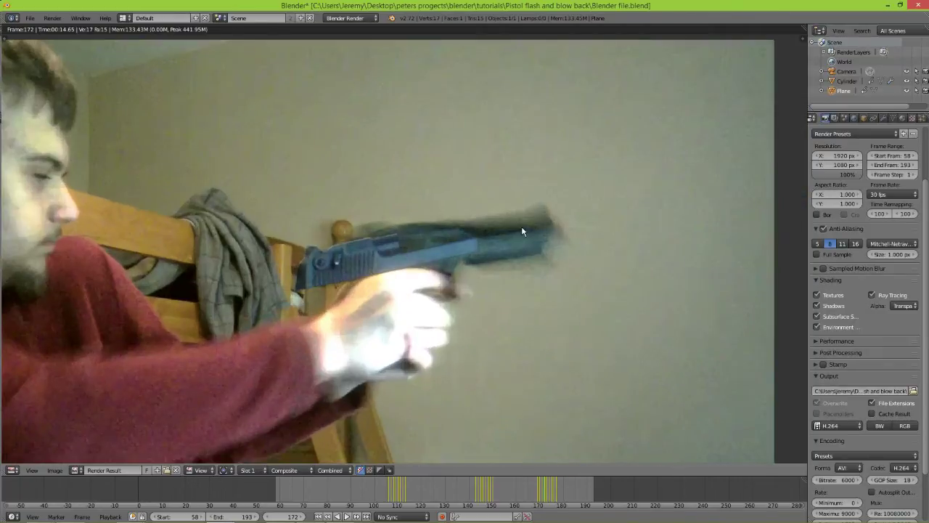
pyautogui.scroll(2, 405, 254)
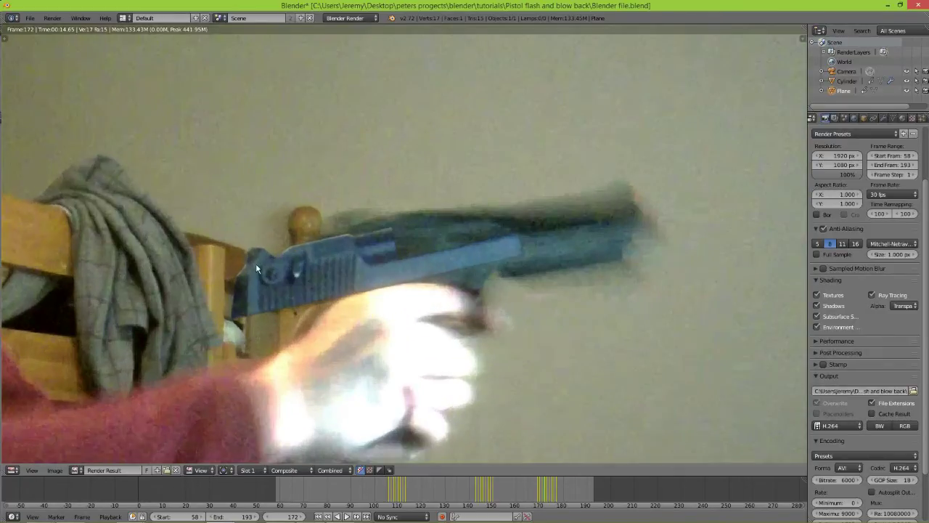
# Enable Sampled Motion Blur with 5 motion samples and a shutter of 0.30
pyautogui.click(837, 272)
pyautogui.click(823, 269)
pyautogui.click(842, 283)
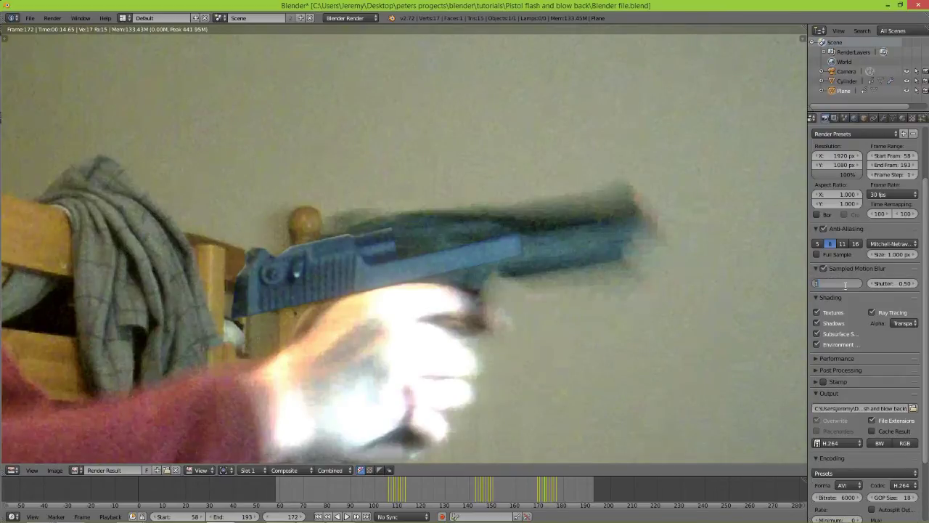
pyautogui.press('Return')
pyautogui.click(897, 282)
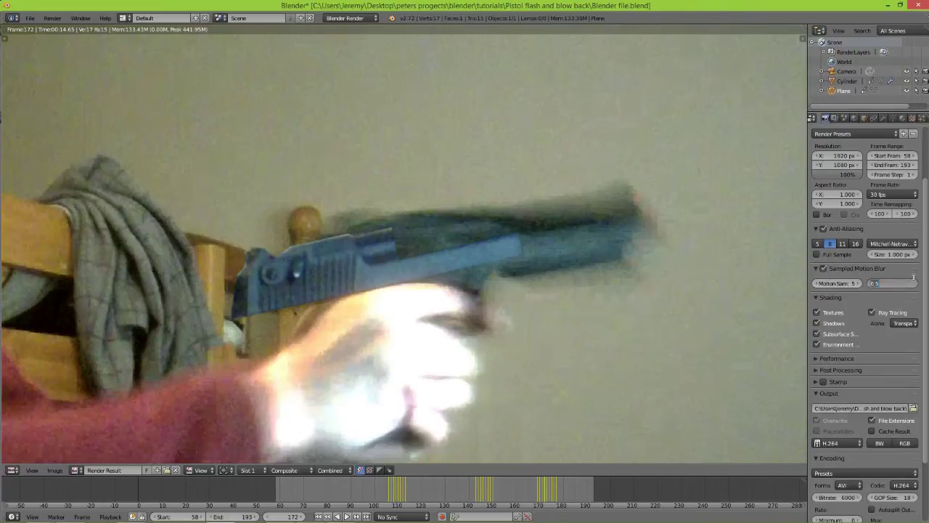
pyautogui.write('0.3')
pyautogui.press('Return')
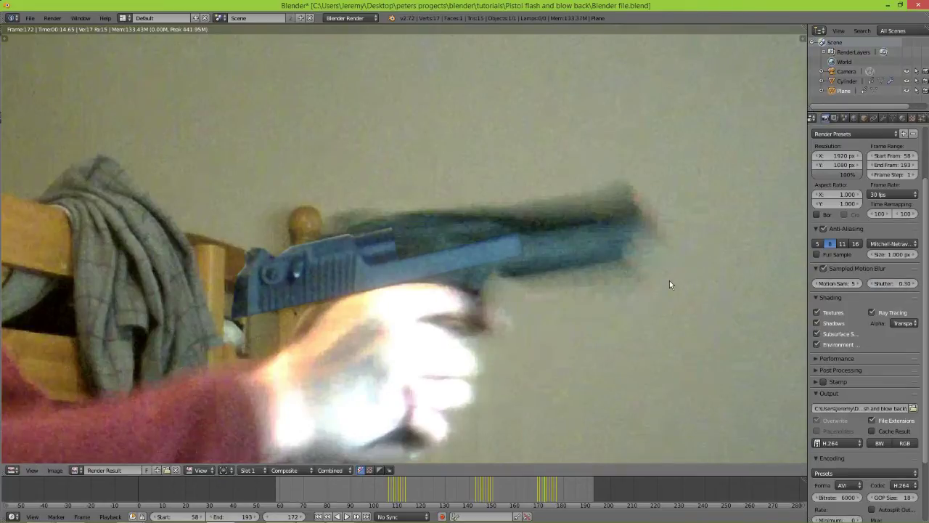
# Render frame 172 with motion blur, examine the slide's blur, advance to frame 173 and return to the 3D view
pyautogui.press('F12')
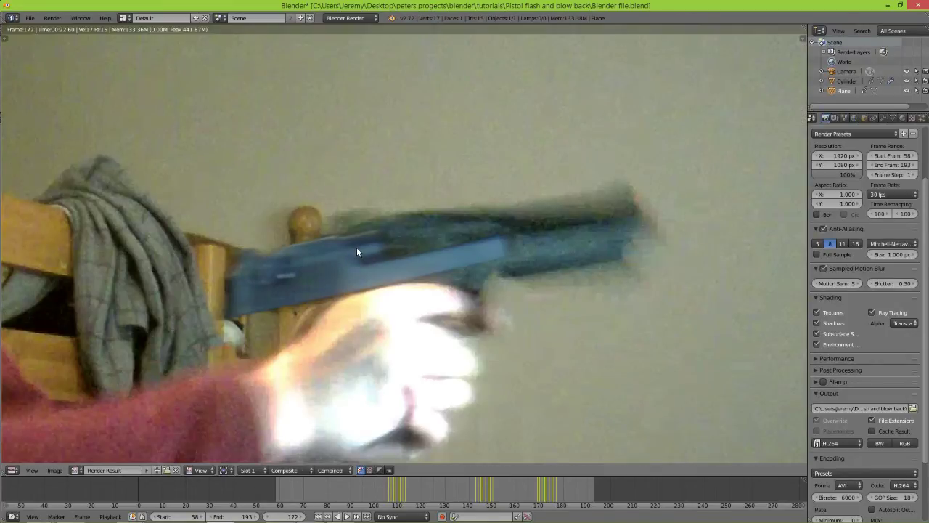
pyautogui.scroll(-6, 356, 246)
pyautogui.scroll(8, 390, 267)
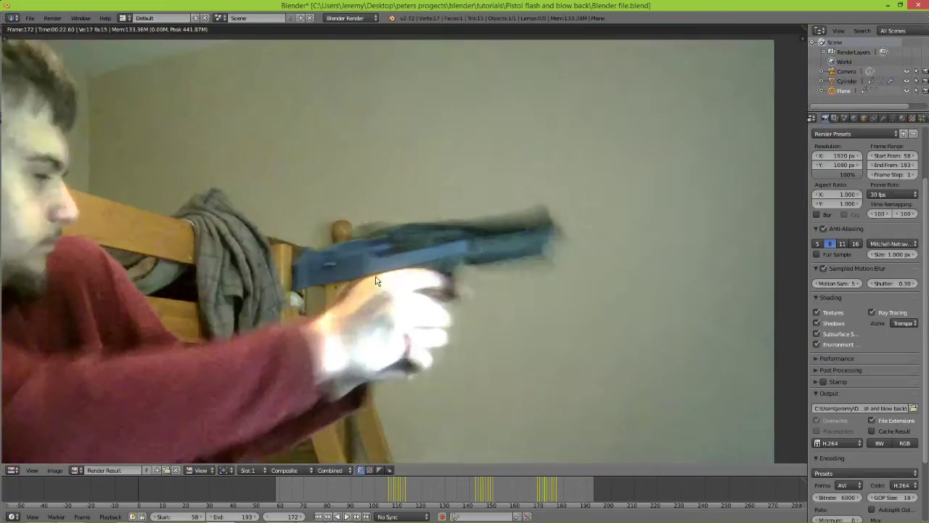
pyautogui.scroll(-3, 655, 236)
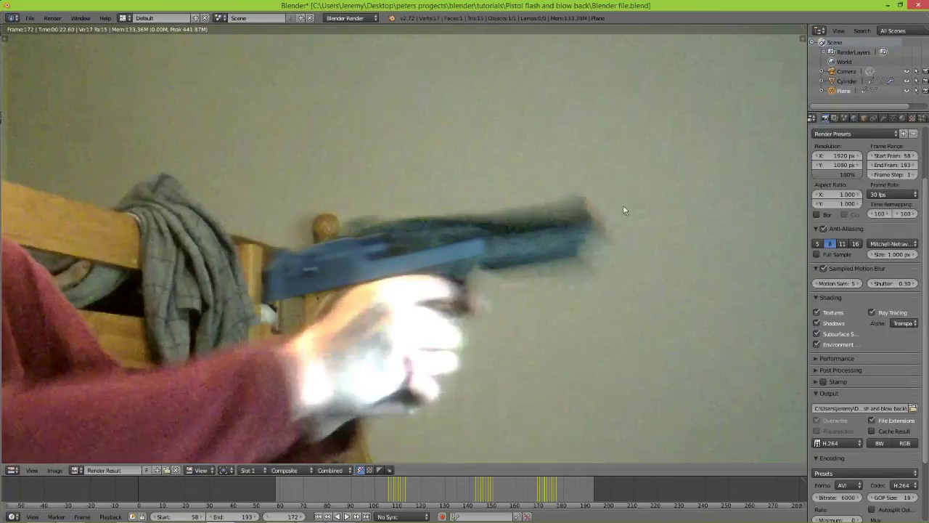
pyautogui.press('Right')
pyautogui.scroll(-2, 446, 259)
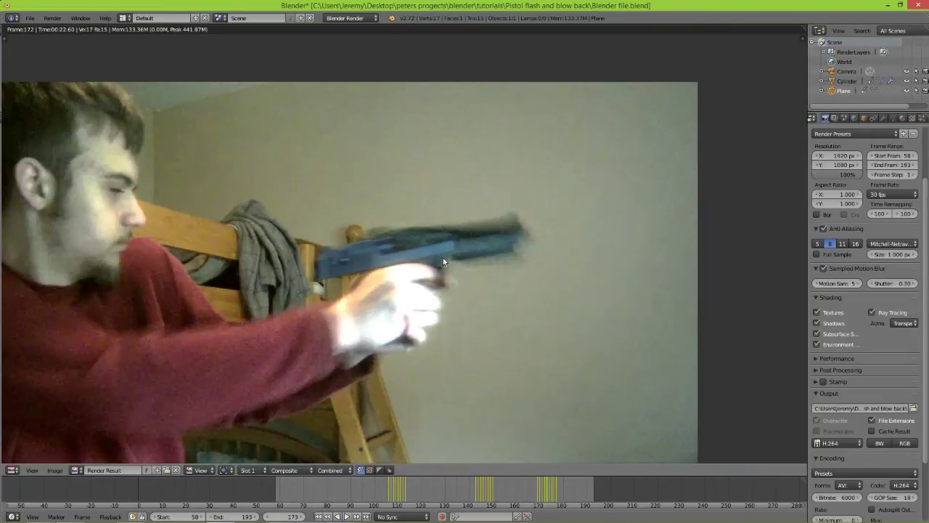
pyautogui.moveTo(556, 209); pyautogui.dragTo(625, 180, button='middle')
pyautogui.scroll(-1, 559, 206)
pyautogui.moveTo(560, 207); pyautogui.dragTo(573, 203, button='middle')
pyautogui.scroll(2, 570, 203)
pyautogui.press('F11')
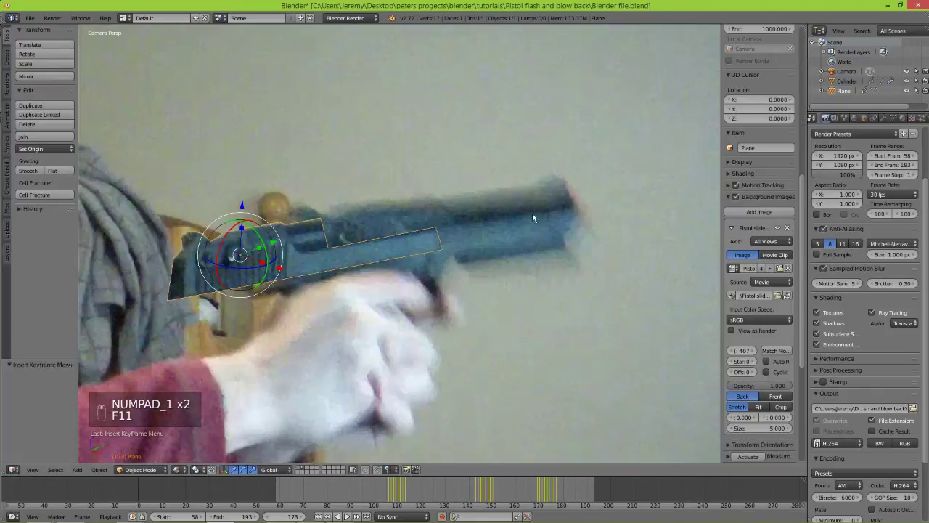
# Play the animation through the shots to check the slide's recoil, restarting from frame 106
pyautogui.click(378, 492)
pyautogui.click(348, 516)
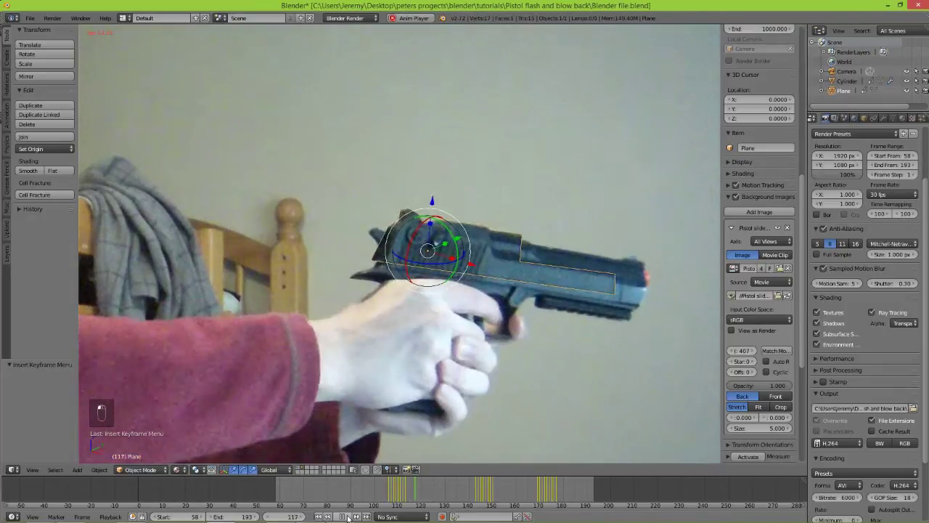
pyautogui.click(348, 517)
pyautogui.moveTo(387, 494)
pyautogui.mouseDown()
pyautogui.moveTo(398, 495)
pyautogui.moveTo(389, 495)
pyautogui.mouseUp()
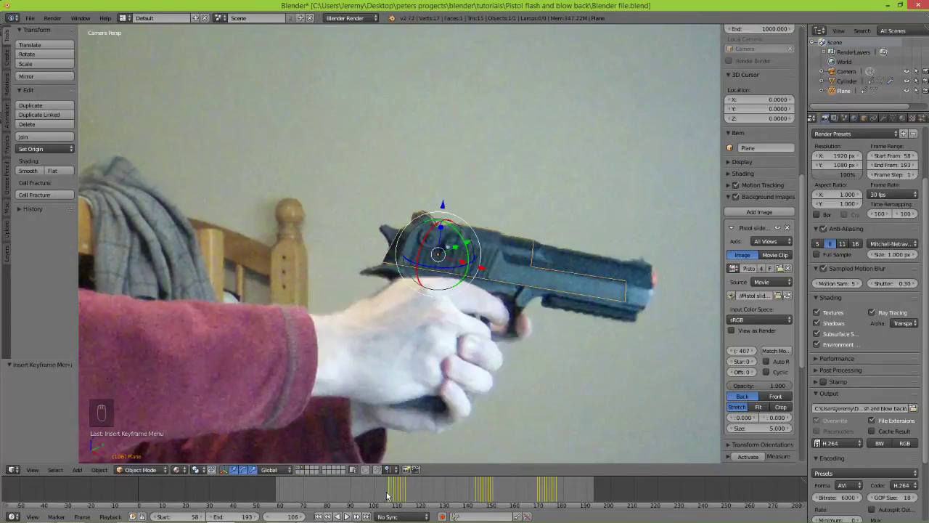
pyautogui.click(348, 516)
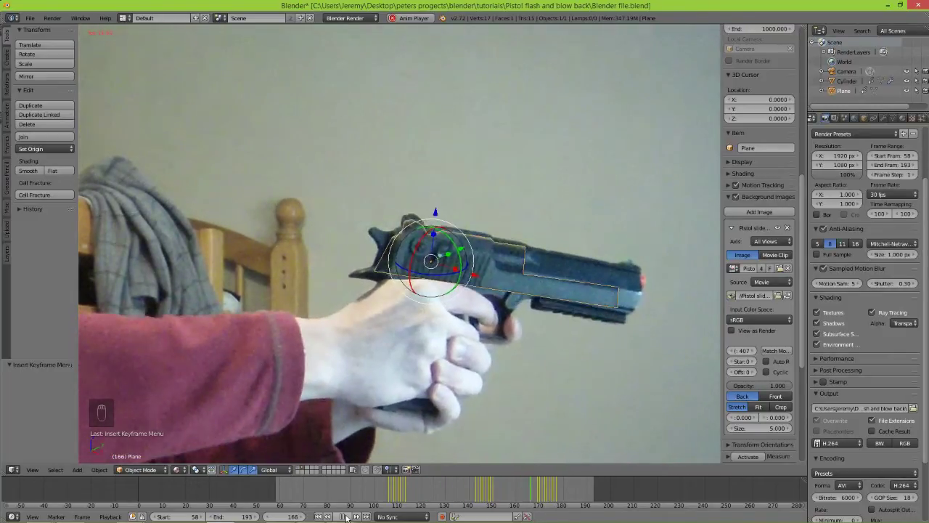
pyautogui.click(346, 516)
# At frame 105, enable transparency on the slide plane's material, set its alpha to 0 and keyframe it
pyautogui.click(384, 497)
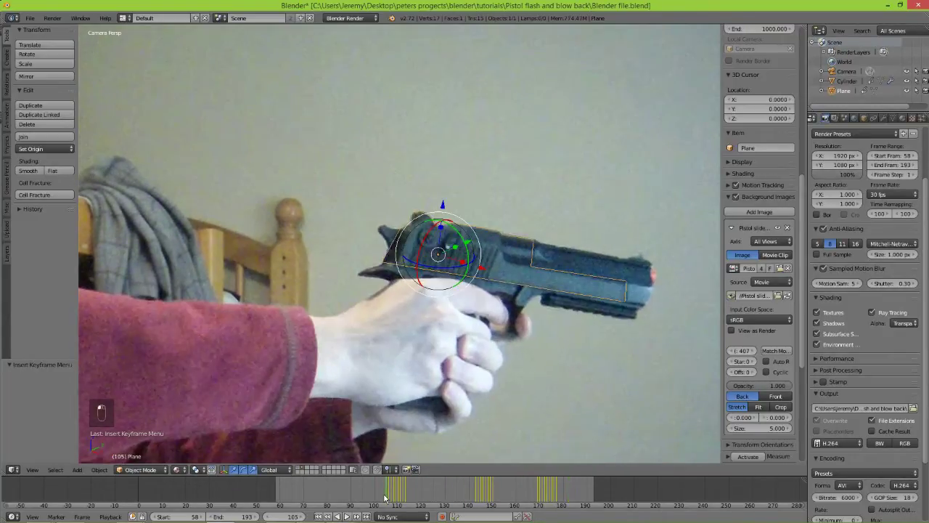
pyautogui.click(902, 117)
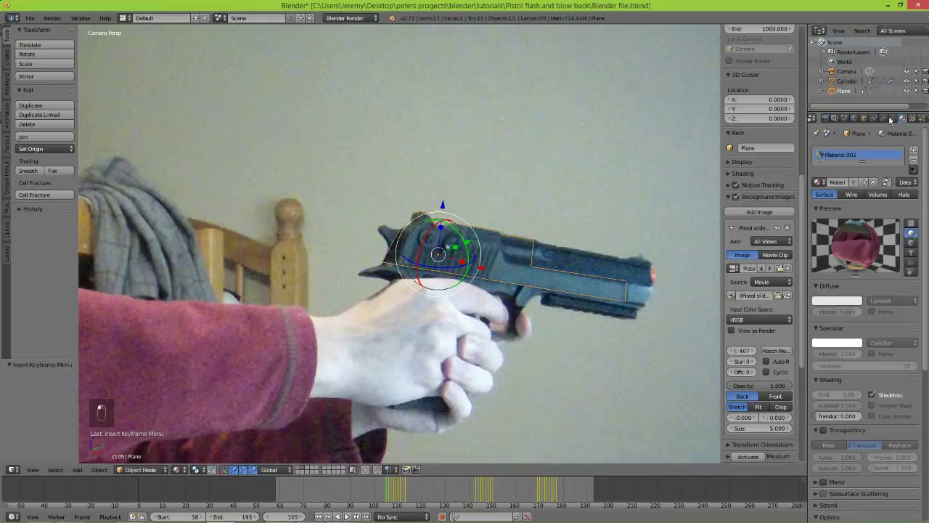
pyautogui.scroll(-2, 836, 380)
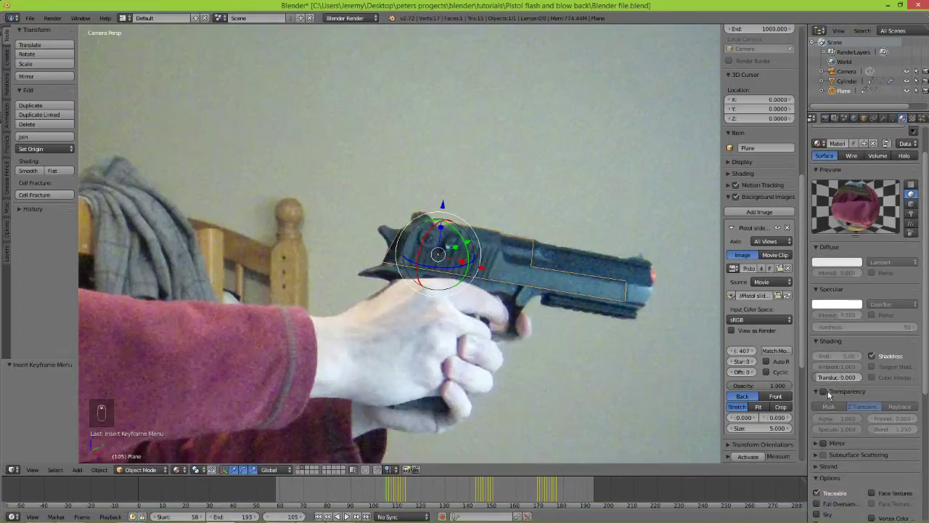
pyautogui.click(824, 391)
pyautogui.moveTo(843, 419); pyautogui.dragTo(815, 419)
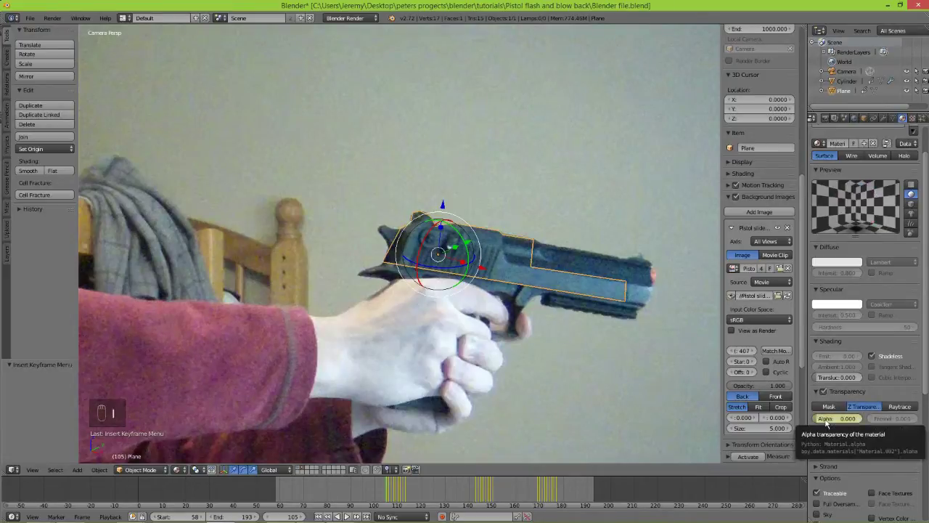
# At frame 106, set the slide material's alpha to 1 and keyframe it
pyautogui.press('Right')
pyautogui.moveTo(826, 419); pyautogui.dragTo(849, 419)
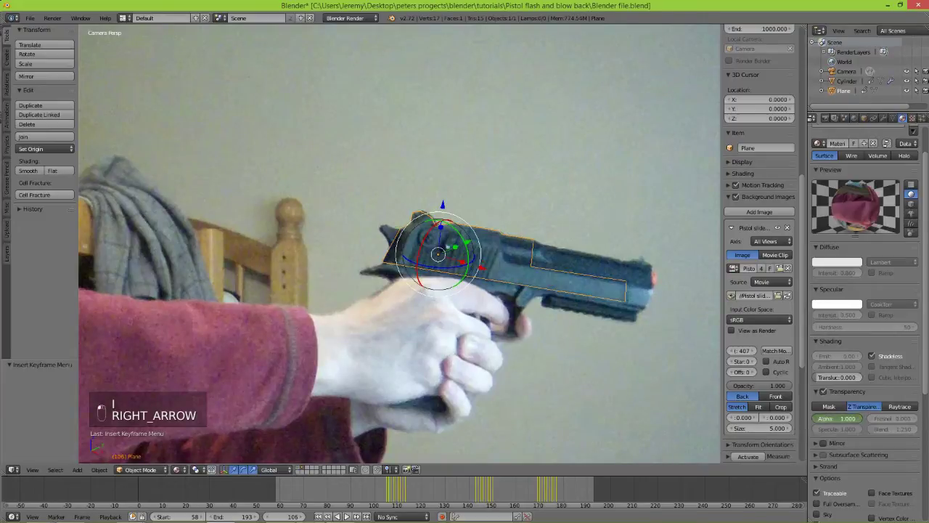
pyautogui.press('i')
pyautogui.press('i')
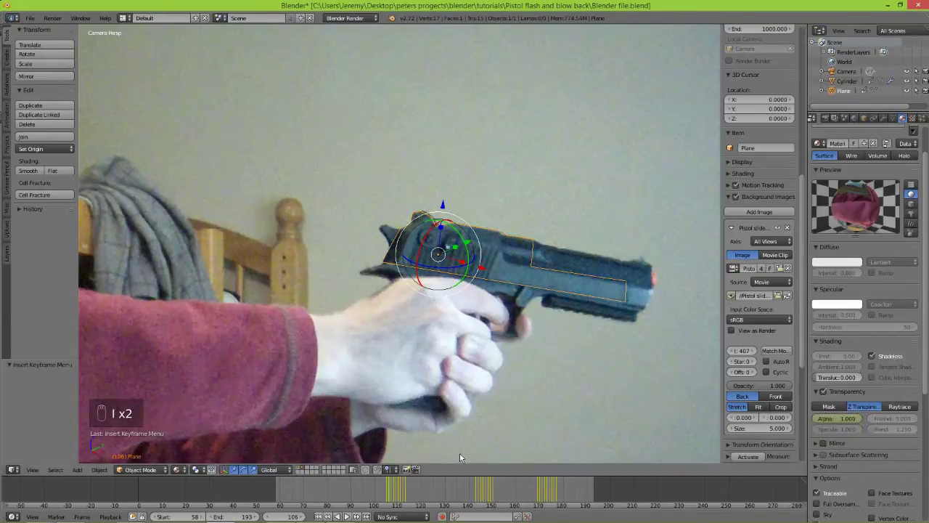
# Keyframe the slide material's alpha at 1 on frame 113 and at 0 on frame 114
pyautogui.click(403, 495)
pyautogui.click(404, 495)
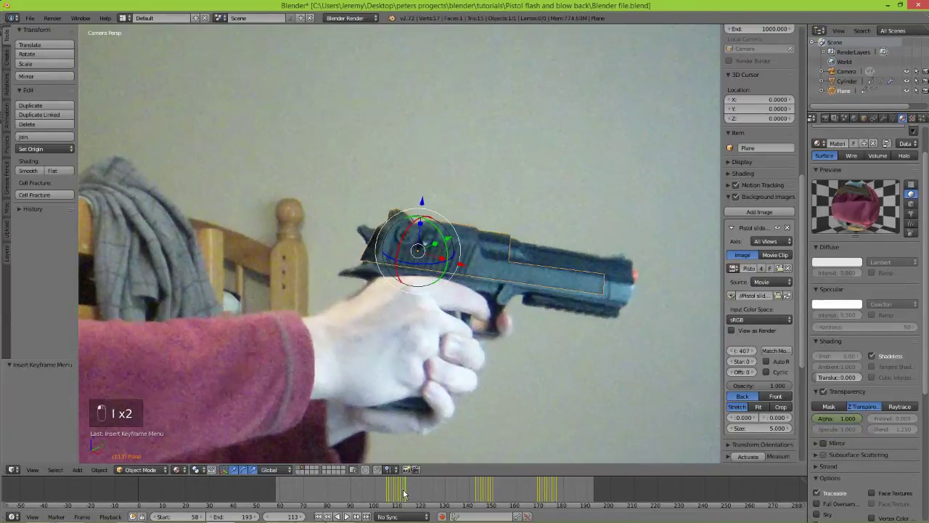
pyautogui.press('i')
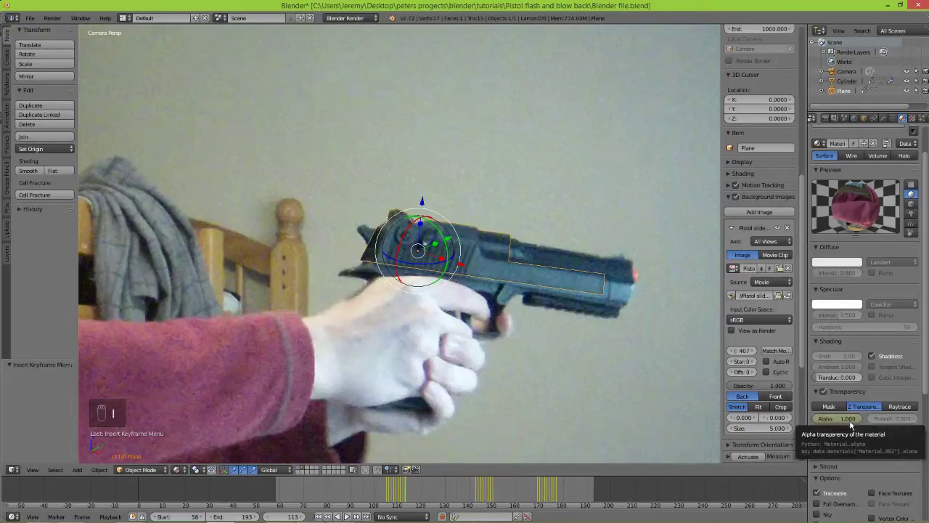
pyautogui.press('Right')
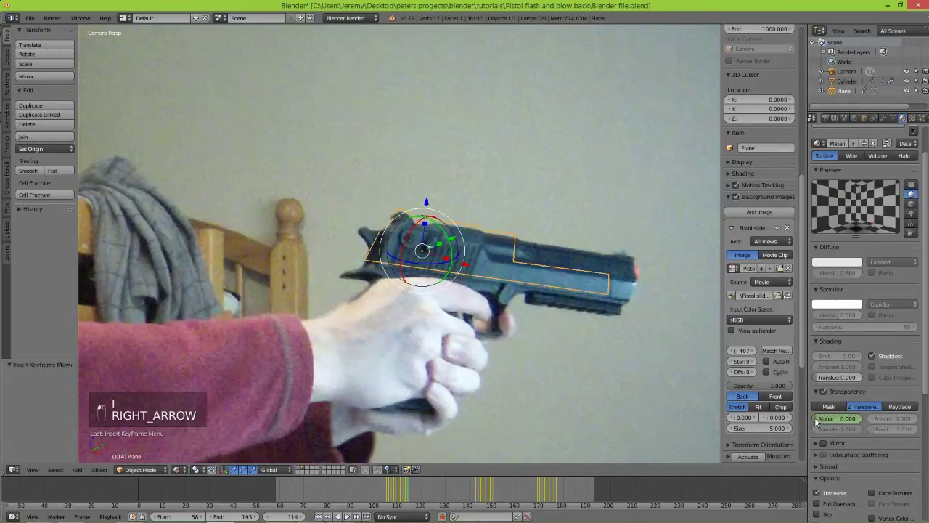
pyautogui.press('i')
pyautogui.press('i')
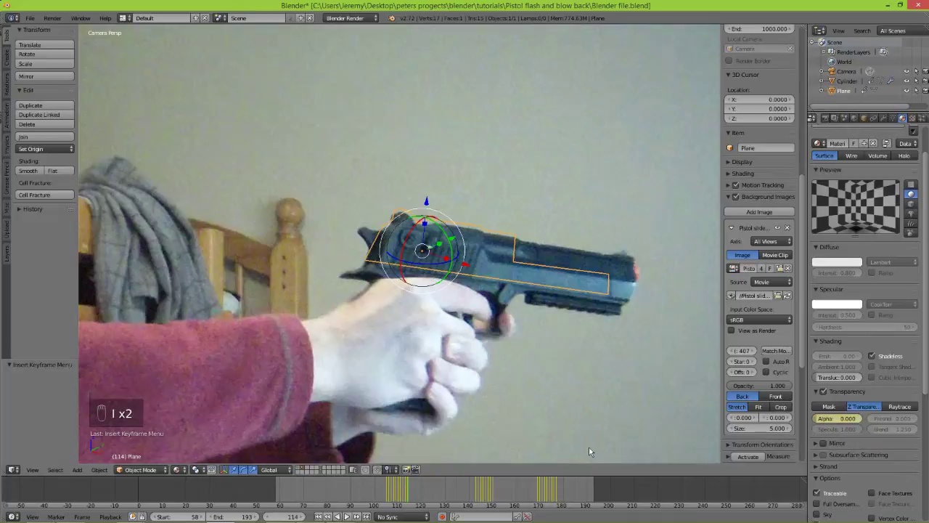
# Keyframe the slide material's alpha at 0 on frame 142 and at 1 on frame 143
pyautogui.click(472, 486)
pyautogui.moveTo(852, 421); pyautogui.dragTo(822, 421)
pyautogui.press('i')
pyautogui.press('Right')
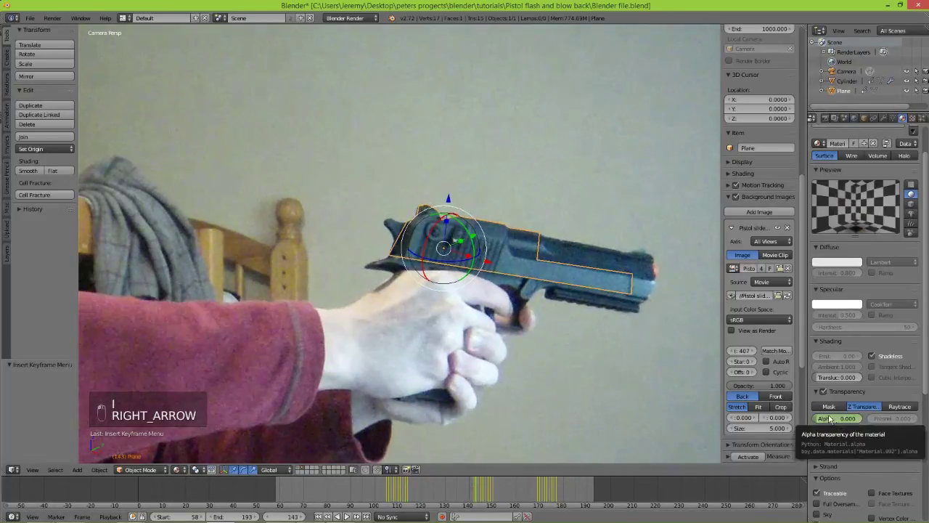
pyautogui.press('i')
pyautogui.press('i')
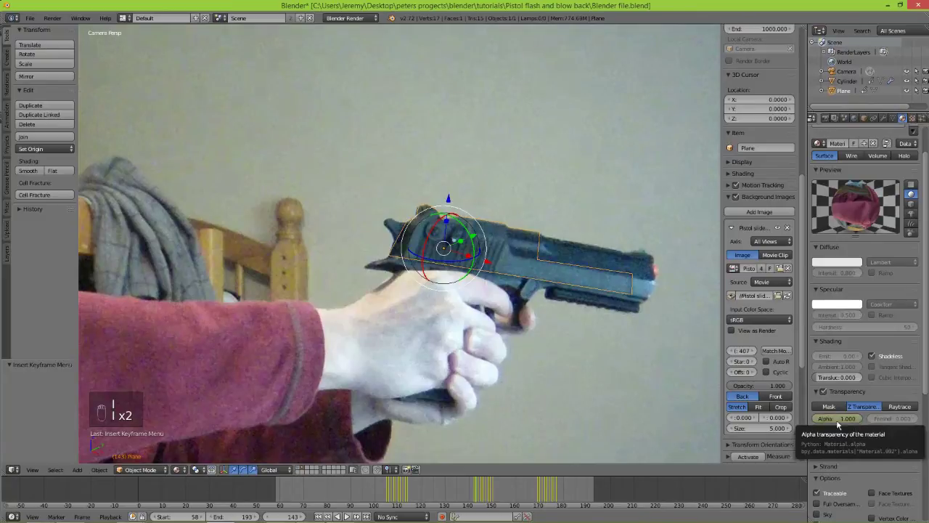
# Keyframe the slide material's alpha at 1 on frame 150 and at 0 on frame 151
pyautogui.click(492, 493)
pyautogui.click(491, 494)
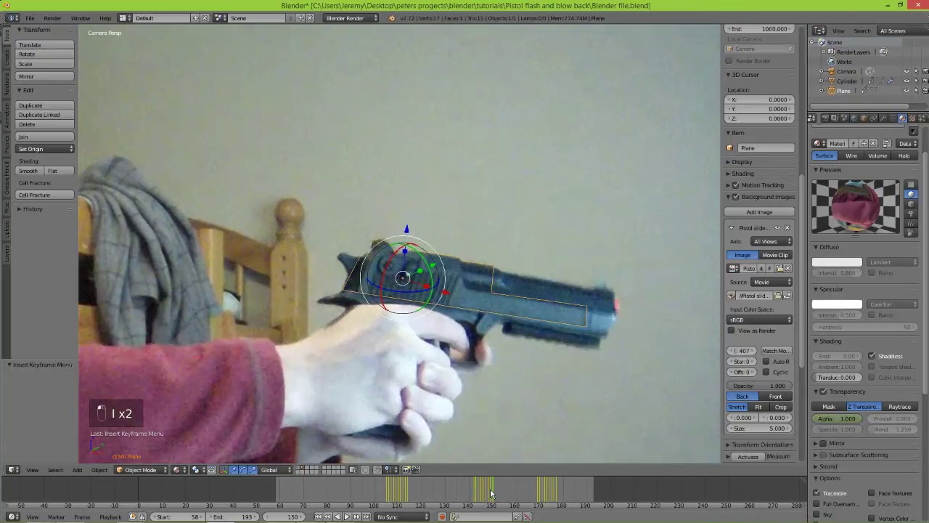
pyautogui.press('i')
pyautogui.press('Right')
pyautogui.moveTo(833, 424); pyautogui.dragTo(824, 420)
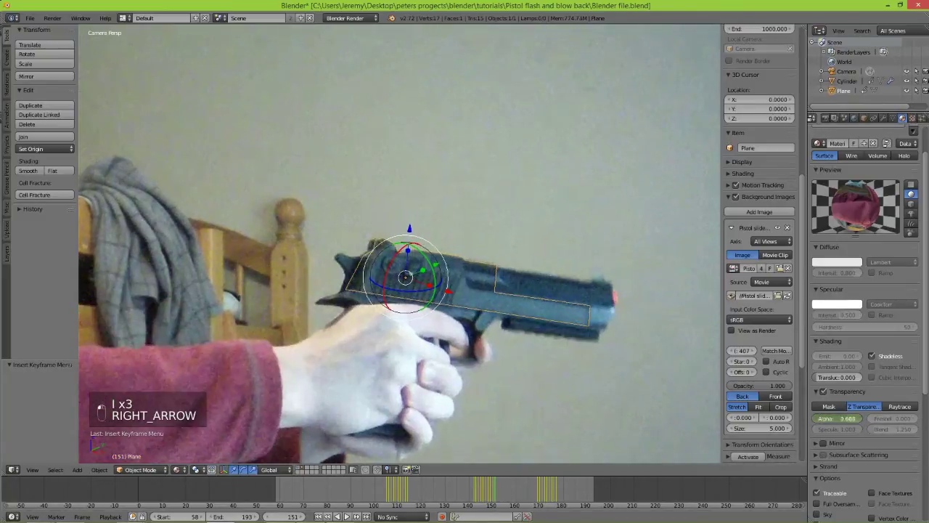
pyautogui.press('i')
pyautogui.press('i')
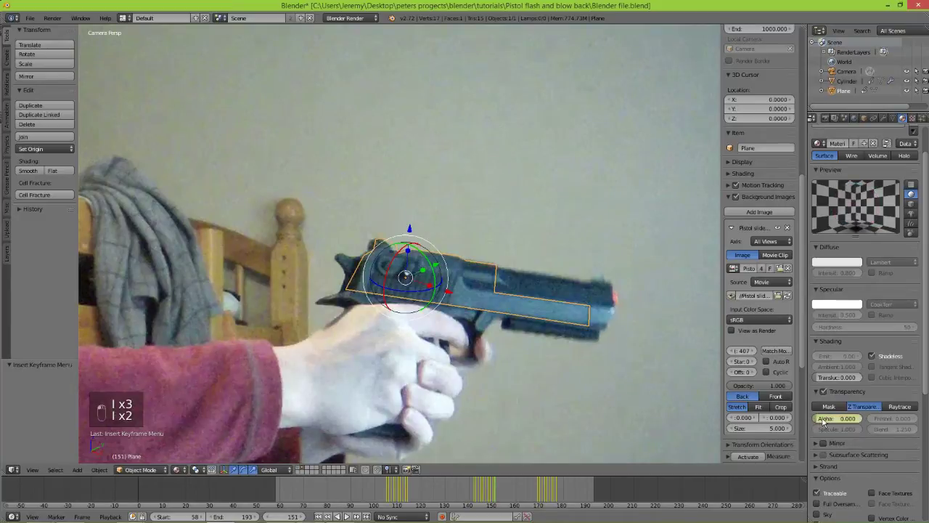
# Keyframe the slide material's alpha at 0 on frame 168 and at 1 on frame 169
pyautogui.click(532, 491)
pyautogui.click(535, 491)
pyautogui.moveTo(827, 419); pyautogui.dragTo(862, 421)
pyautogui.press('i')
pyautogui.press('Right')
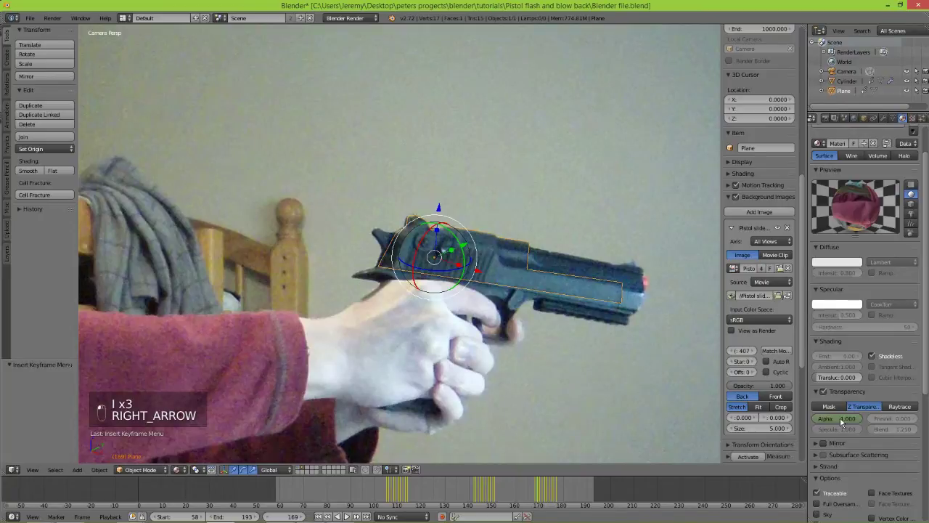
pyautogui.press('i')
pyautogui.press('i')
# Keyframe the slide material's alpha at 1 on frame 177 and at 0 on frame 178
pyautogui.click(555, 492)
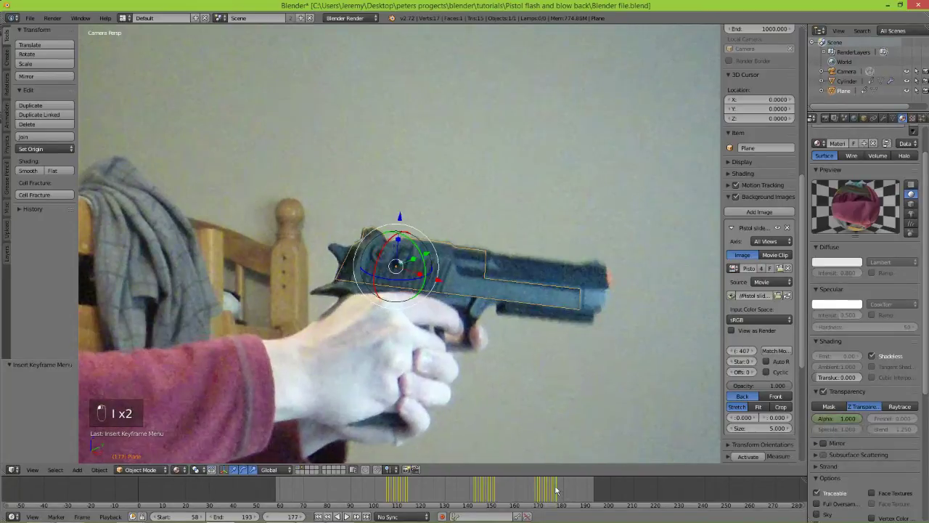
pyautogui.press('i')
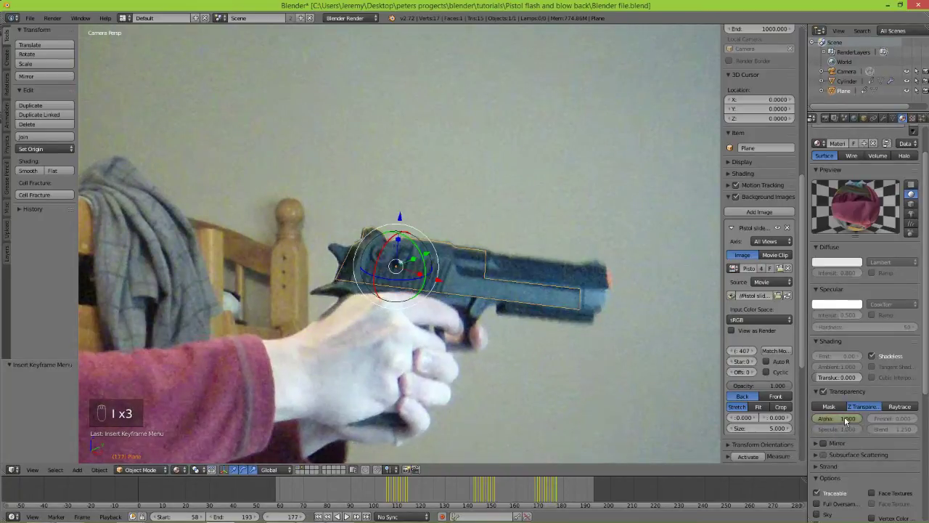
pyautogui.press('Right')
pyautogui.moveTo(846, 419); pyautogui.dragTo(824, 420)
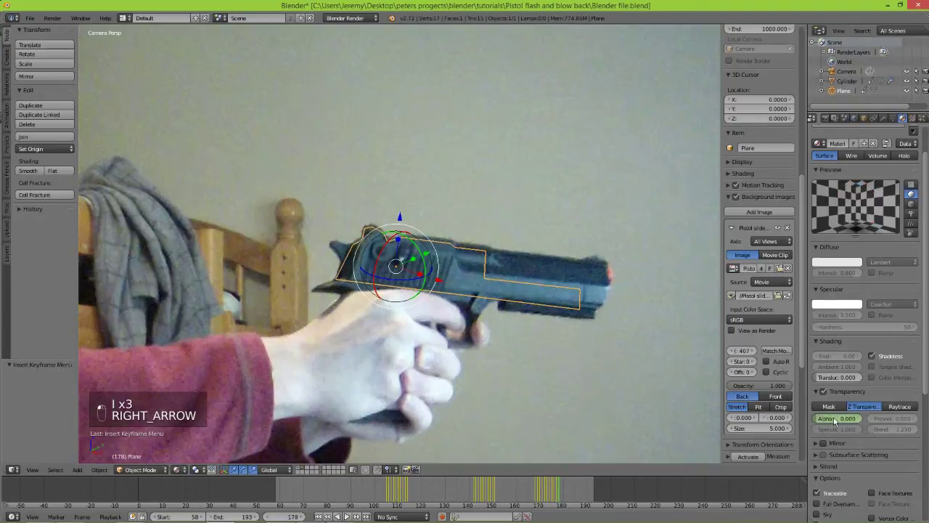
pyautogui.press('i')
pyautogui.press('i')
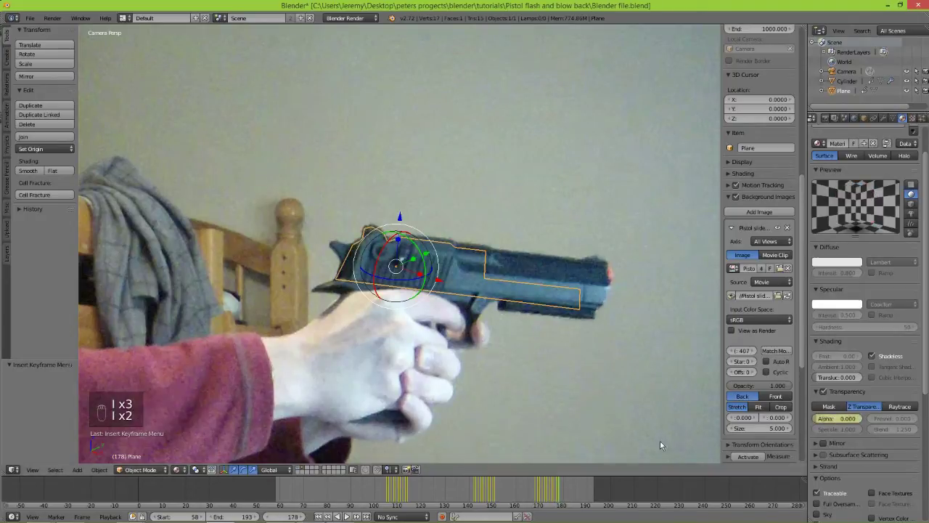
# Render frame 98 as a test, examine the image around the pistol, and return to the camera view
pyautogui.click(369, 493)
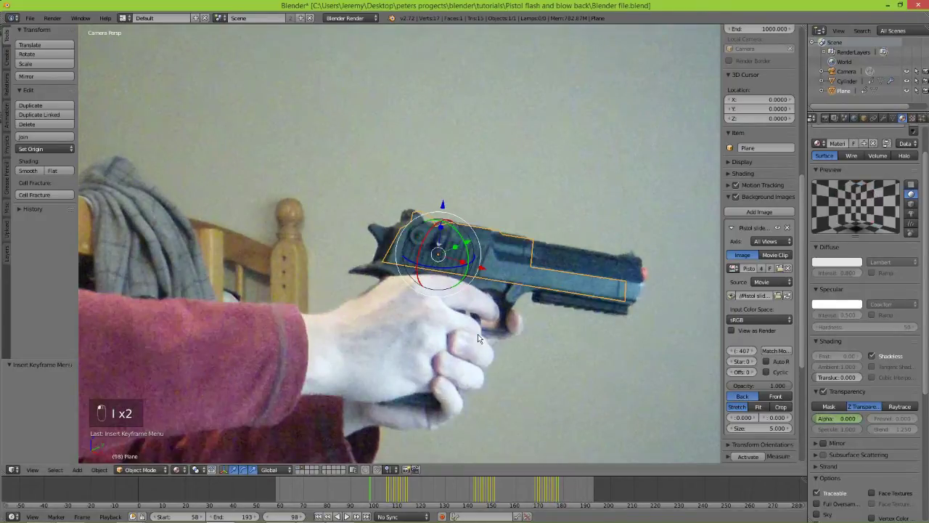
pyautogui.press('F12')
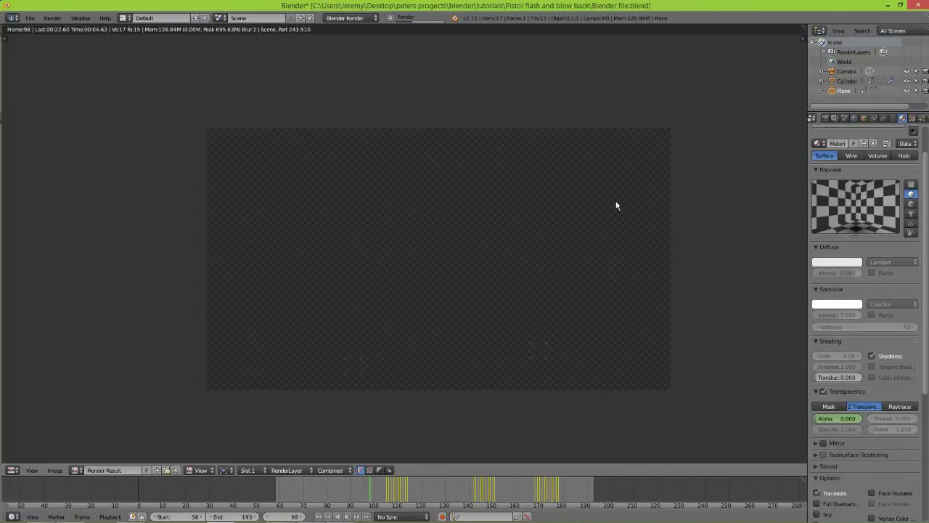
pyautogui.scroll(1, 462, 289)
pyautogui.moveTo(425, 321); pyautogui.dragTo(306, 323, button='middle')
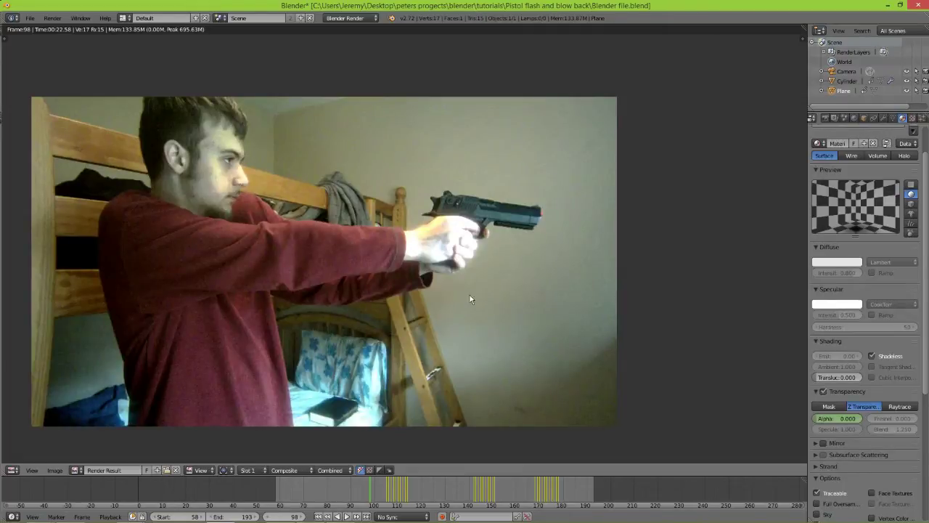
pyautogui.press('F11')
pyautogui.scroll(-2, 471, 336)
pyautogui.keyDown('shift'); pyautogui.moveTo(466, 326); pyautogui.dragTo(543, 310, button='middle'); pyautogui.keyUp('shift')
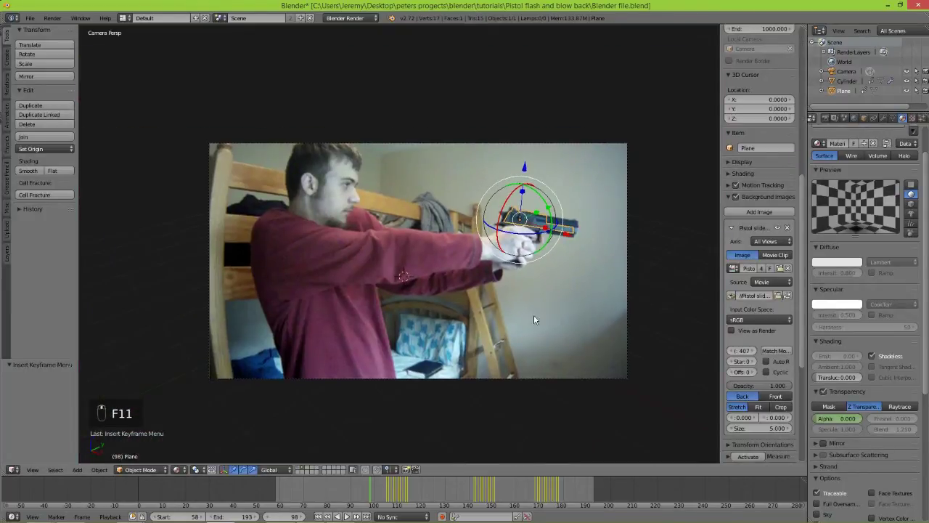
pyautogui.scroll(1, 543, 310)
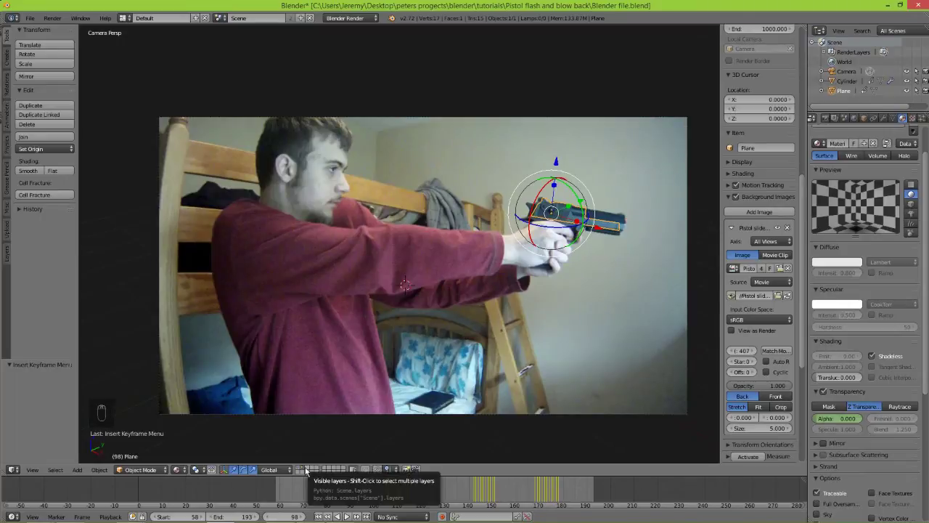
# Switch to the empty second layer and add a new texture to the world
pyautogui.click(306, 468)
pyautogui.scroll(1, 329, 437)
pyautogui.keyDown('shift'); pyautogui.moveTo(343, 411); pyautogui.dragTo(337, 396, button='middle'); pyautogui.keyUp('shift')
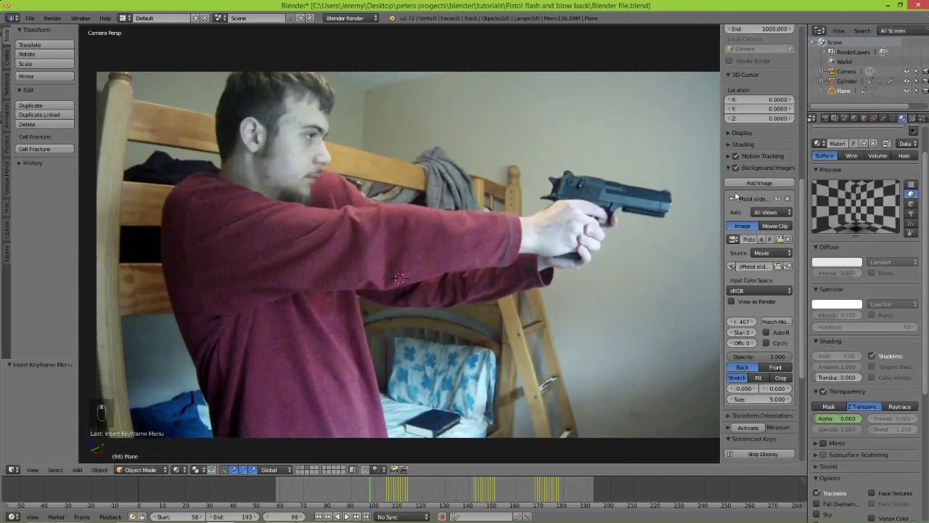
pyautogui.click(912, 118)
pyautogui.scroll(3, 818, 236)
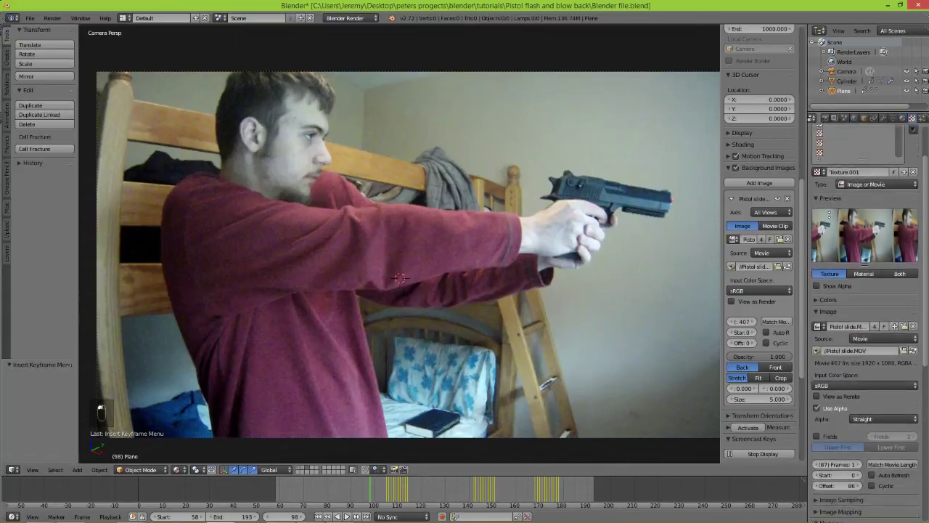
pyautogui.click(815, 150)
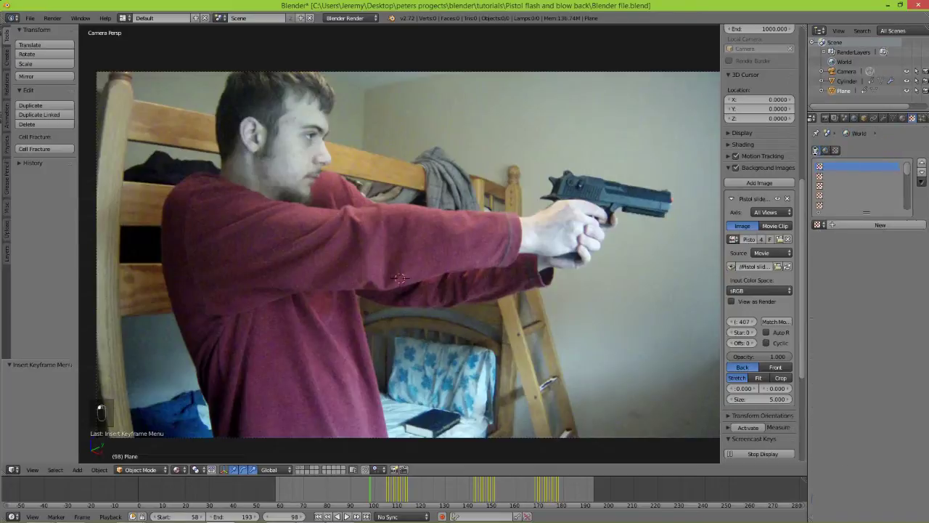
pyautogui.click(894, 226)
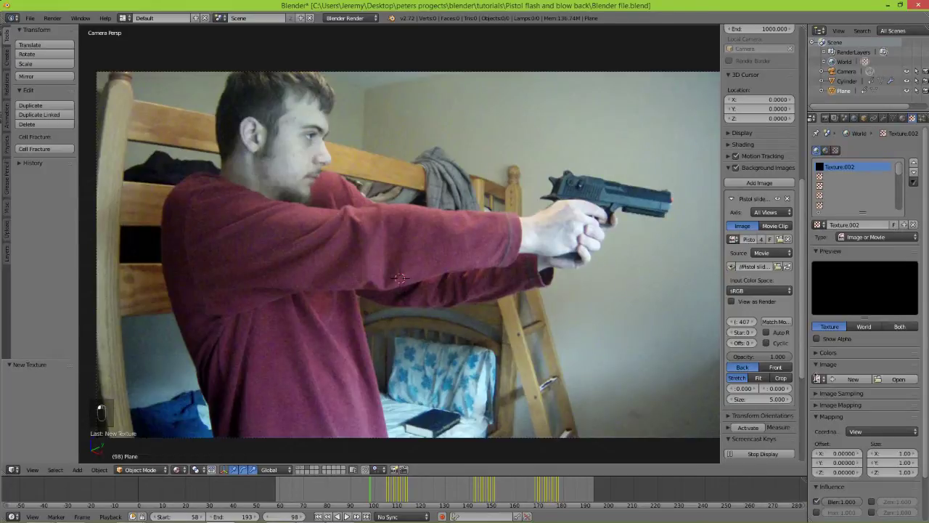
# Load Pistol slide.MOV into the world texture and match the frame count to the movie length
pyautogui.click(818, 379)
pyautogui.click(755, 392)
pyautogui.scroll(-5, 867, 290)
pyautogui.click(892, 328)
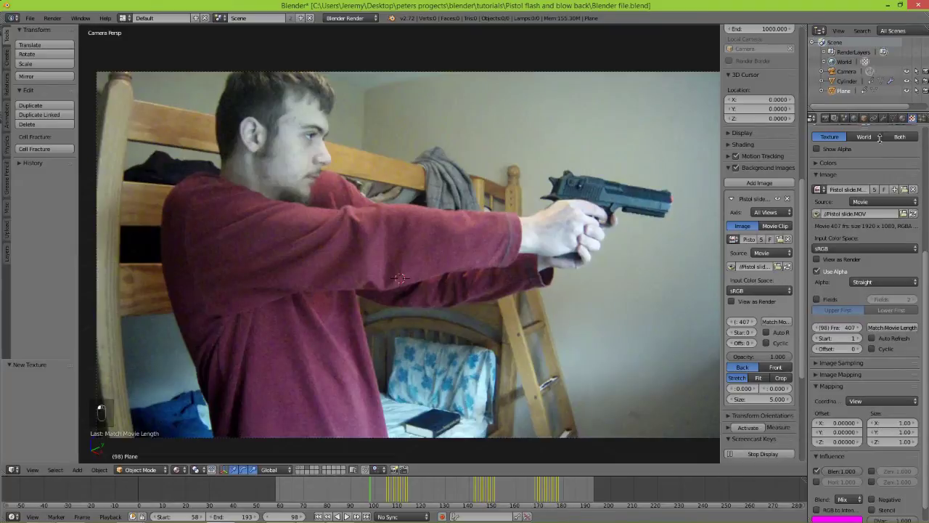
# Enable the Horizon influence for the world's movie texture
pyautogui.click(854, 118)
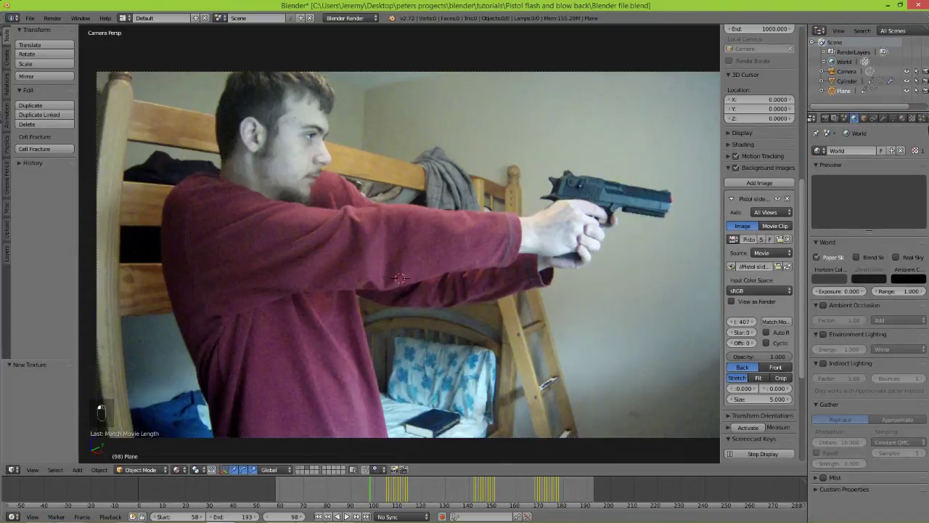
pyautogui.click(912, 118)
pyautogui.click(817, 481)
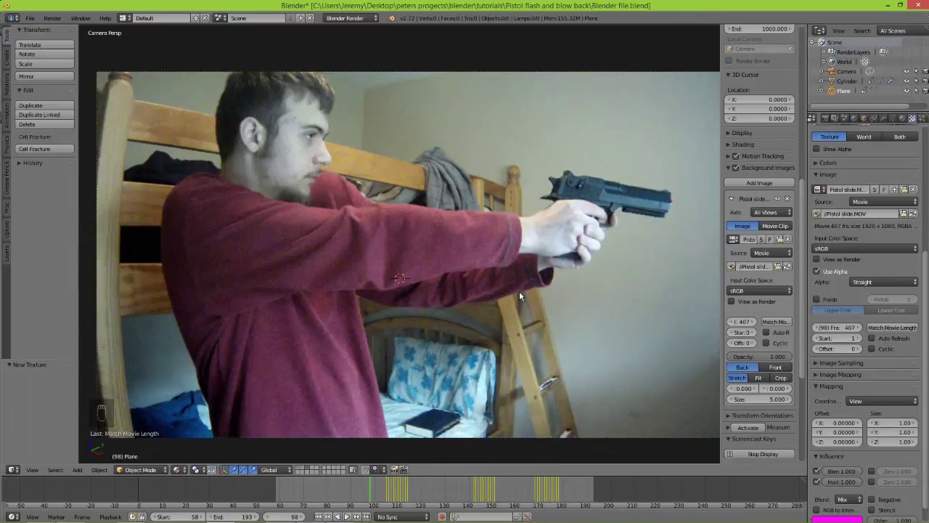
# Hide the viewport properties and add a cylinder to the scene
pyautogui.press('n')
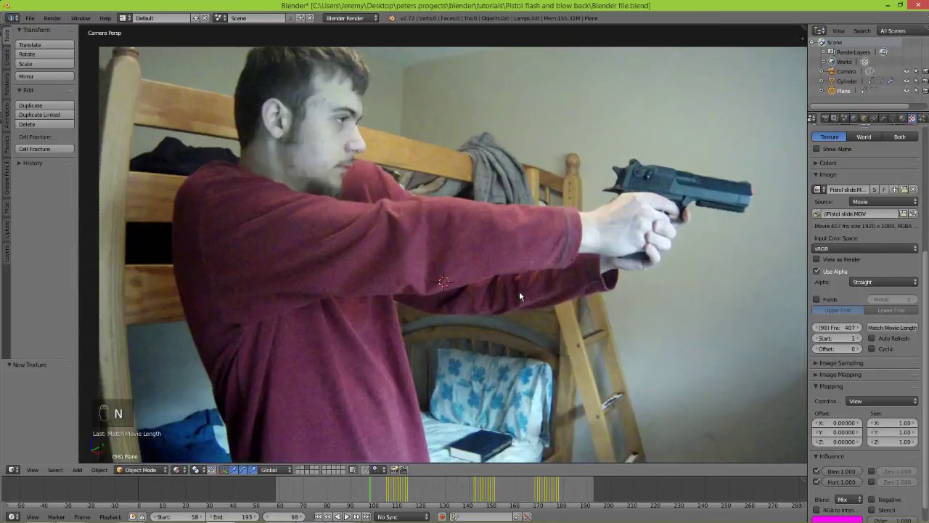
pyautogui.press('space')
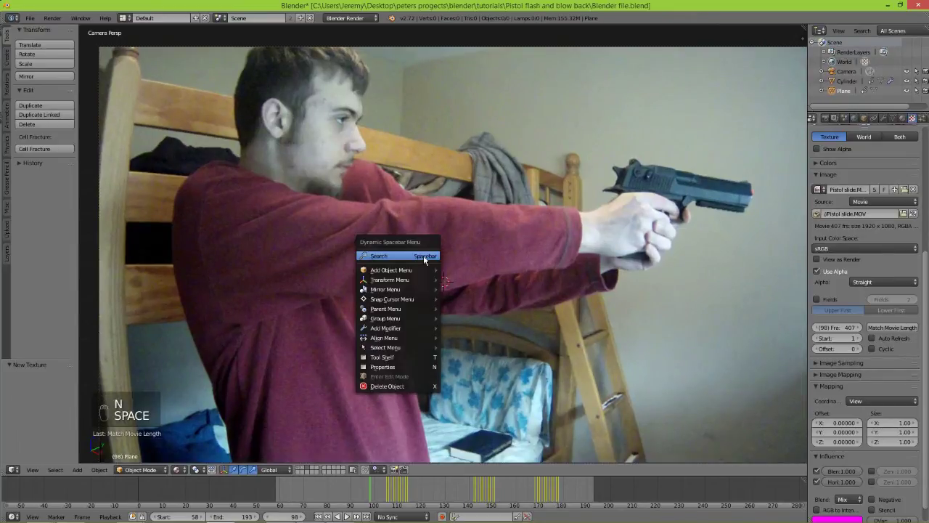
pyautogui.click(425, 256)
pyautogui.write('add cyl')
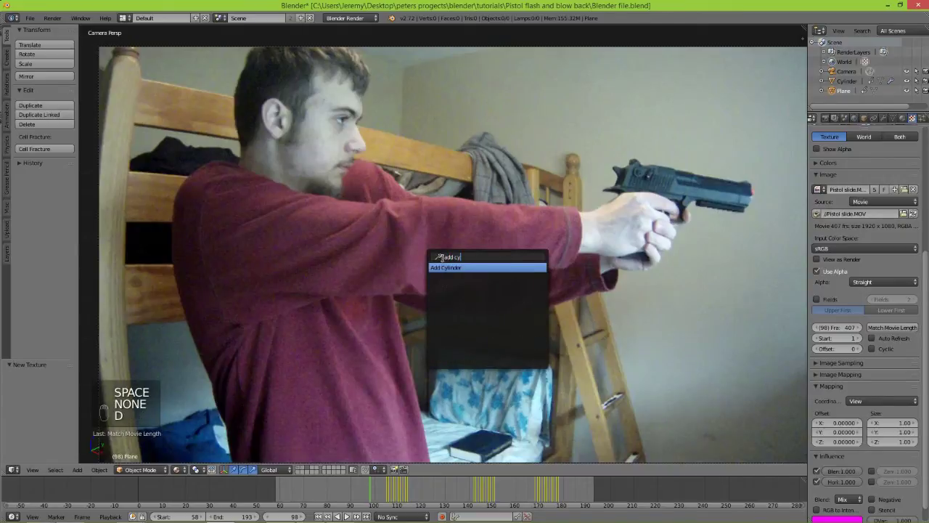
pyautogui.press('Return')
# Add a point lamp to the scene
pyautogui.press('space')
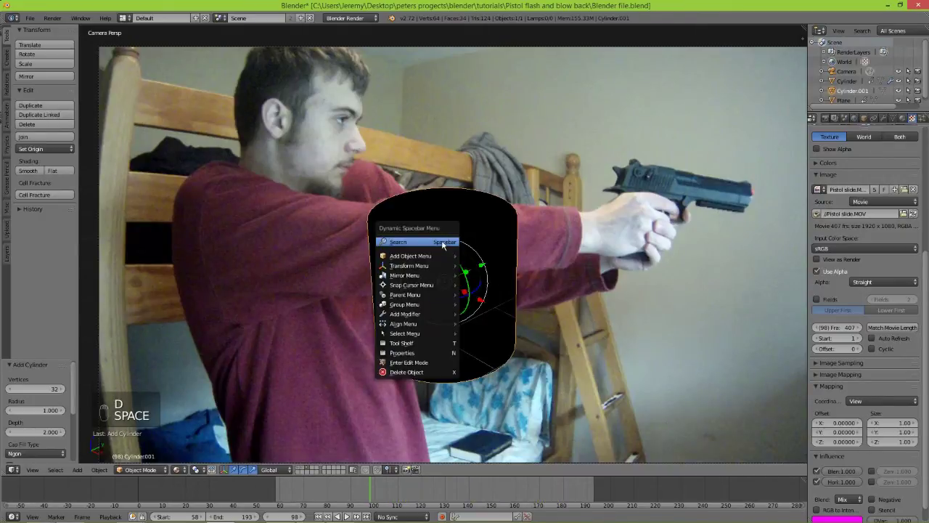
pyautogui.click(441, 241)
pyautogui.write('add la')
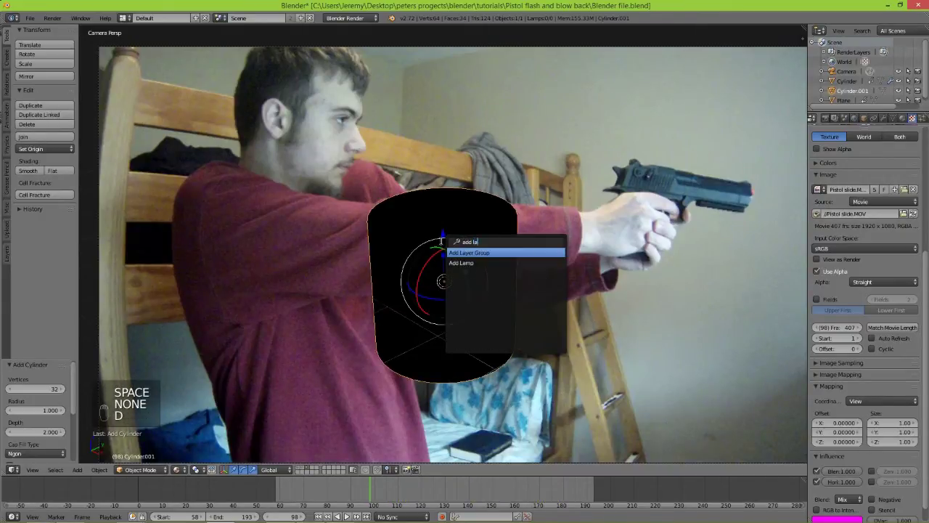
pyautogui.press('Down')
pyautogui.press('Return')
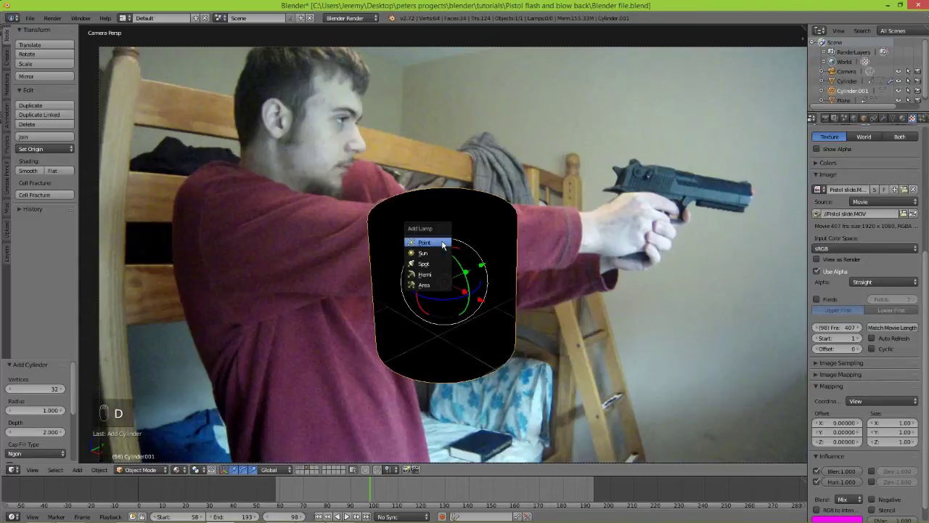
pyautogui.click(443, 244)
# Move the point lamp in front of and above the cylinder's left side to light its visible faces
pyautogui.press('g')
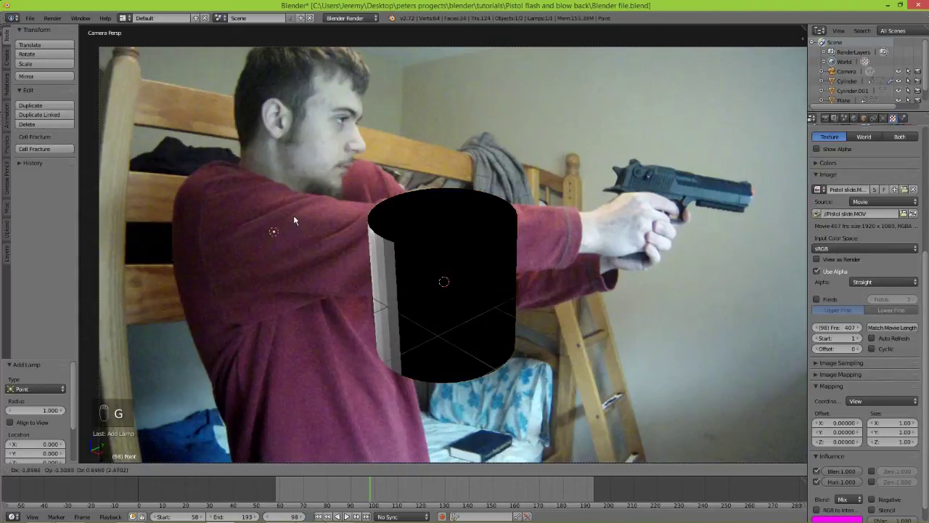
pyautogui.click(291, 216)
pyautogui.press('g')
pyautogui.click(446, 338)
pyautogui.press('g')
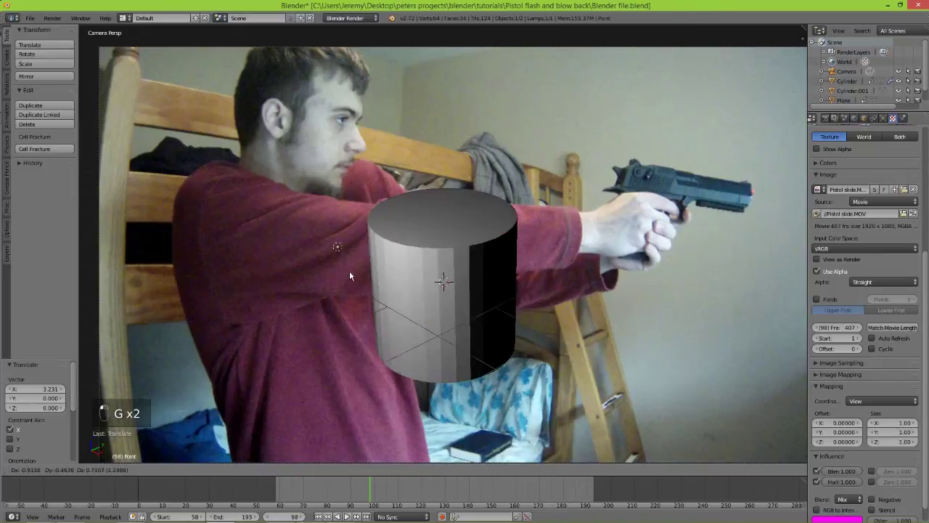
pyautogui.click(359, 201)
pyautogui.moveTo(375, 206); pyautogui.dragTo(341, 207)
pyautogui.moveTo(358, 164); pyautogui.dragTo(263, 227)
pyautogui.press('g')
pyautogui.click(462, 210)
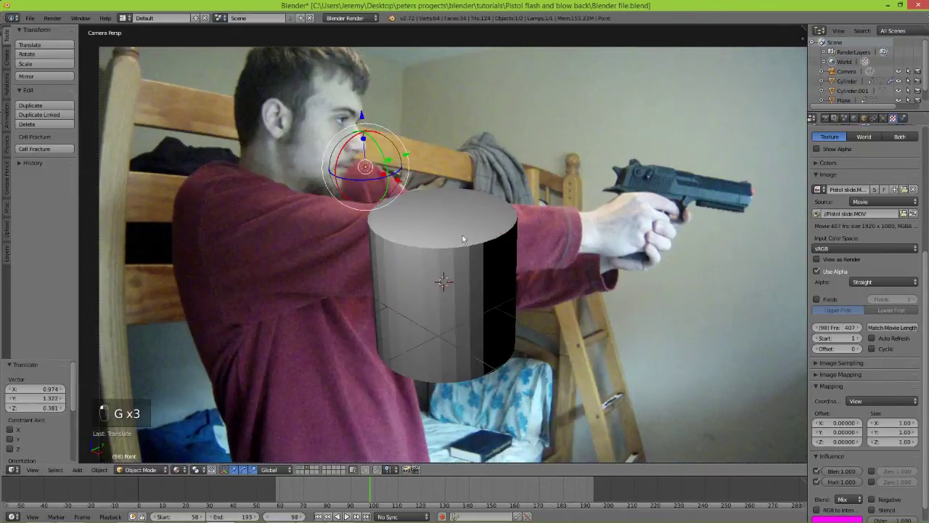
# Shade the cylinder smooth and nudge the point lamp slightly, leaving the cylinder selected
pyautogui.rightClick(461, 210)
pyautogui.click(27, 171)
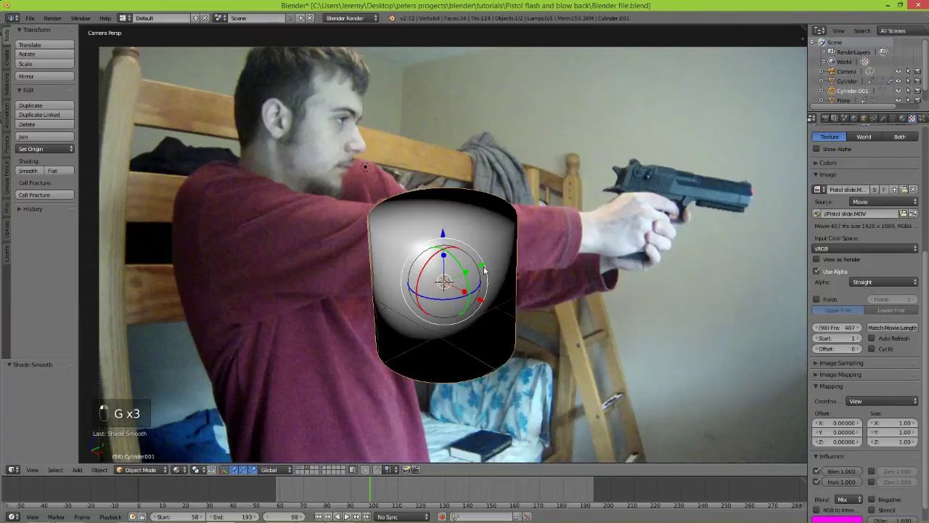
pyautogui.rightClick(365, 165)
pyautogui.press('g')
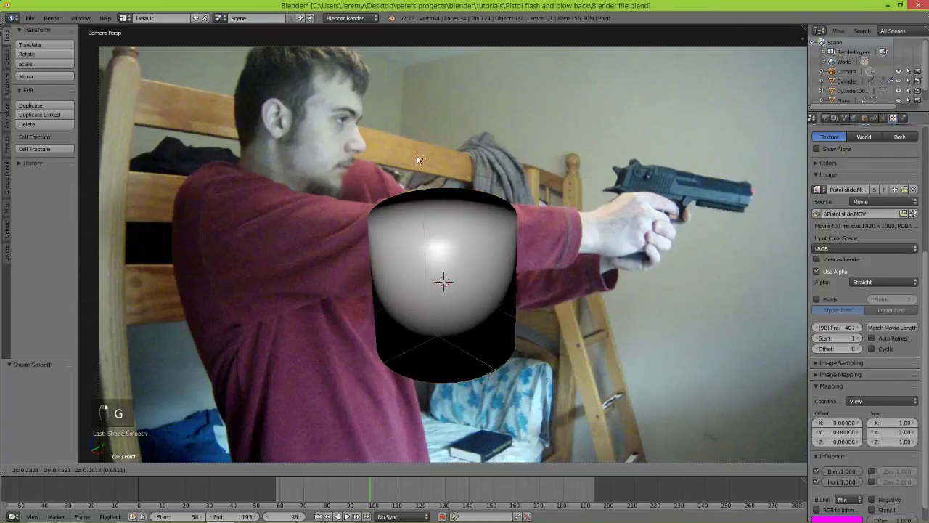
pyautogui.click(374, 165)
pyautogui.rightClick(435, 217)
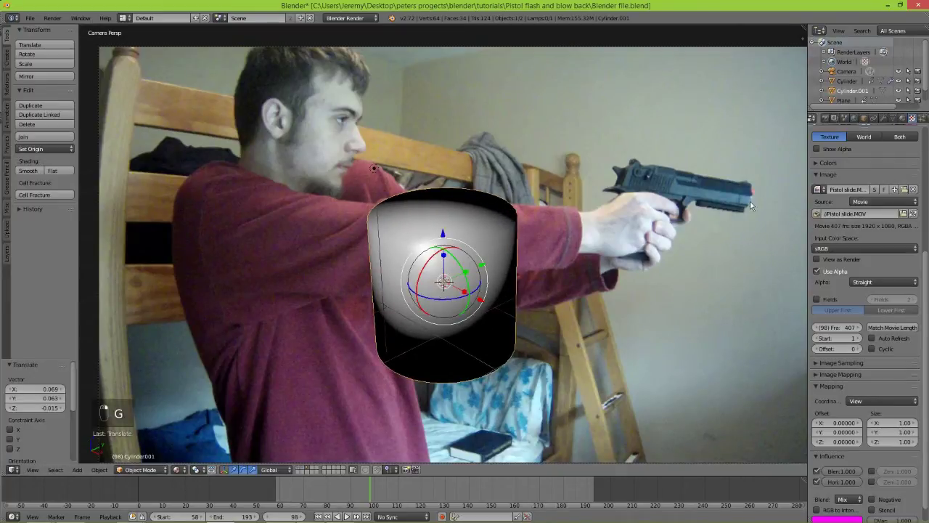
# Frame the cylinder in the view and enable ambient occlusion for the world
pyautogui.press('KP_Decimal')
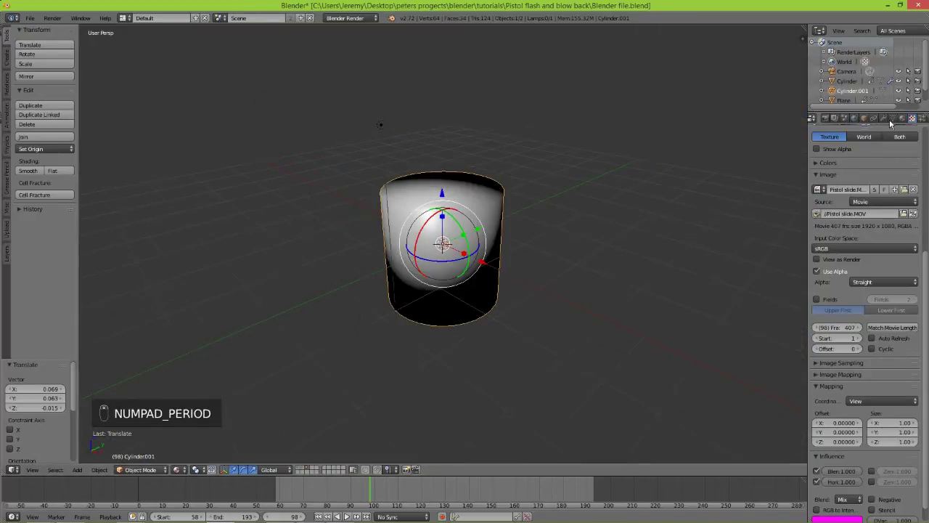
pyautogui.click(853, 119)
pyautogui.click(823, 305)
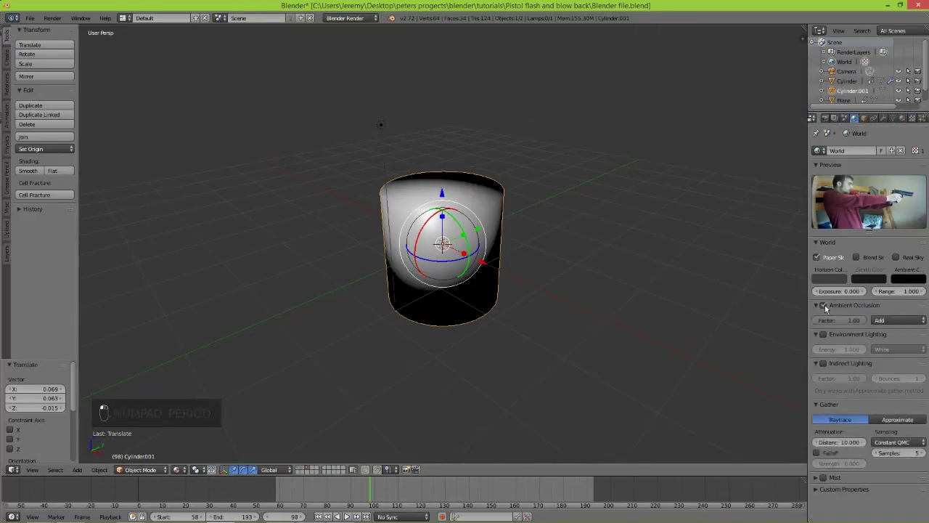
# Show the cylinder in wireframe from an orthographic side view and enter Edit Mode
pyautogui.scroll(3, 495, 240)
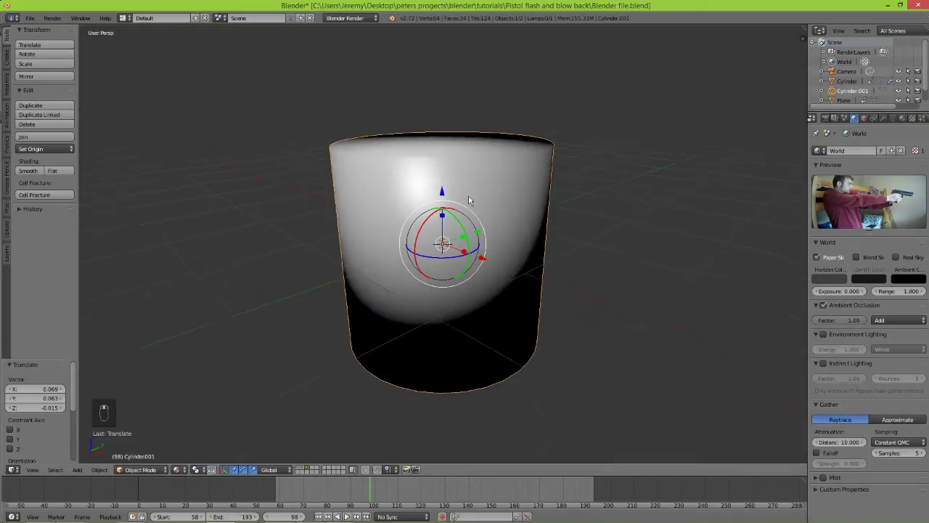
pyautogui.press('KP_3')
pyautogui.press('KP_5')
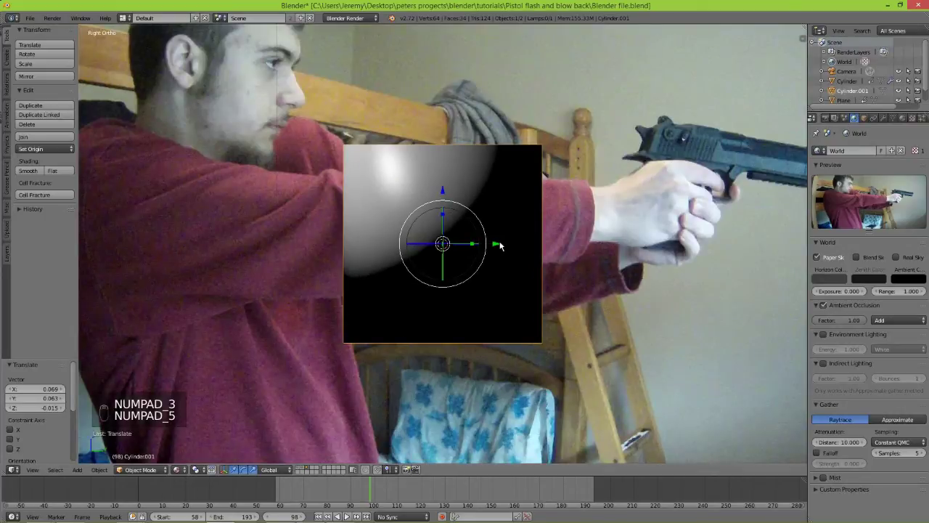
pyautogui.press('z')
pyautogui.press('KP_4')
pyautogui.press('KP_5')
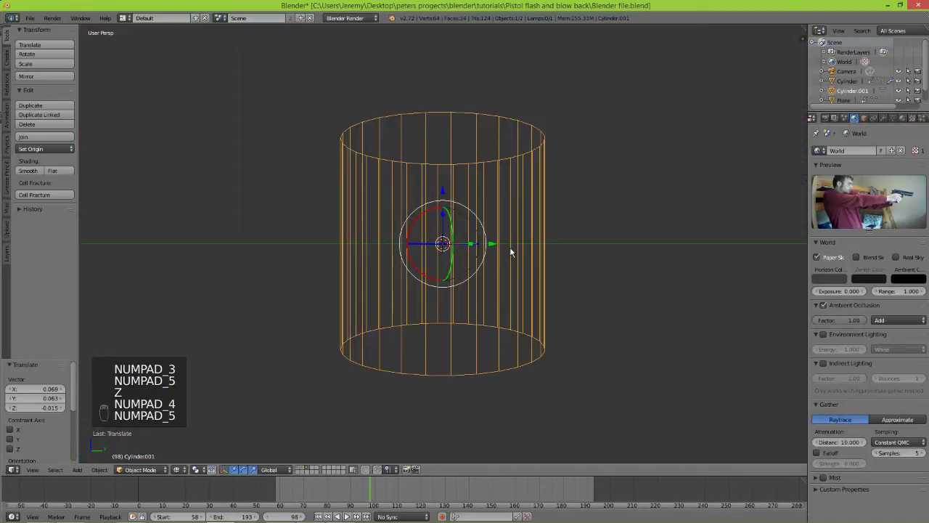
pyautogui.press('KP_5')
pyautogui.press('KP_6')
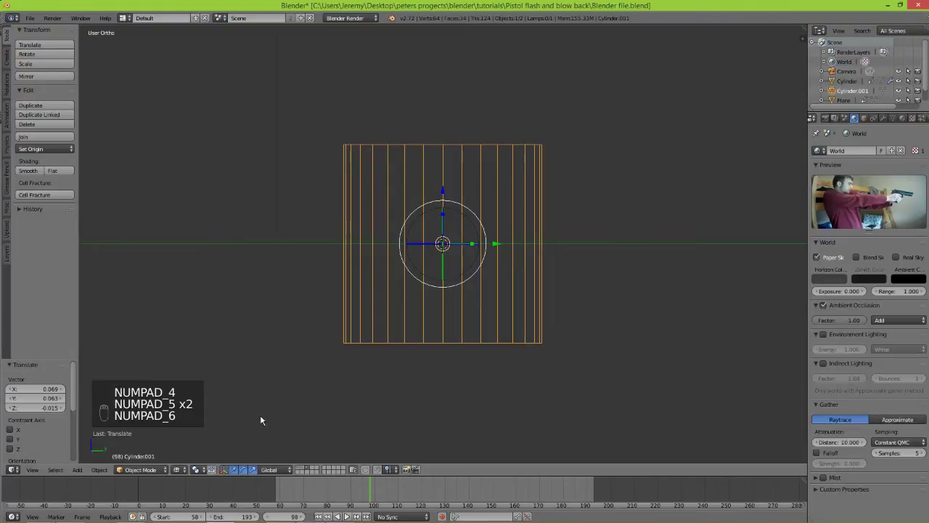
pyautogui.press('Tab')
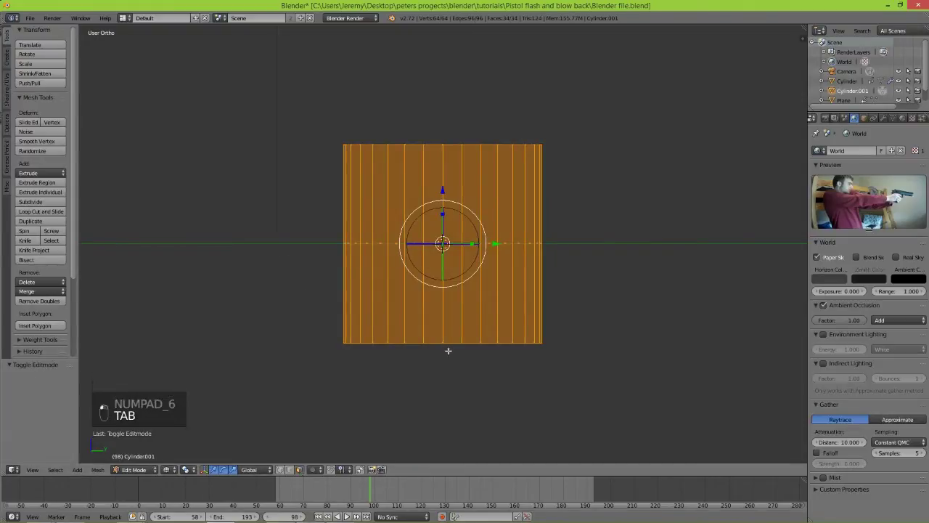
# Extrude the cylinder's bottom face down by about 0.075 and scale it inward to form a tapered groove
pyautogui.rightClick(443, 341)
pyautogui.keyDown('shift'); pyautogui.moveTo(480, 353); pyautogui.dragTo(465, 227, button='middle'); pyautogui.keyUp('shift')
pyautogui.scroll(5, 464, 230)
pyautogui.keyDown('shift'); pyautogui.moveTo(423, 184); pyautogui.dragTo(434, 268, button='middle'); pyautogui.keyUp('shift')
pyautogui.scroll(2, 435, 271)
pyautogui.scroll(-2, 460, 265)
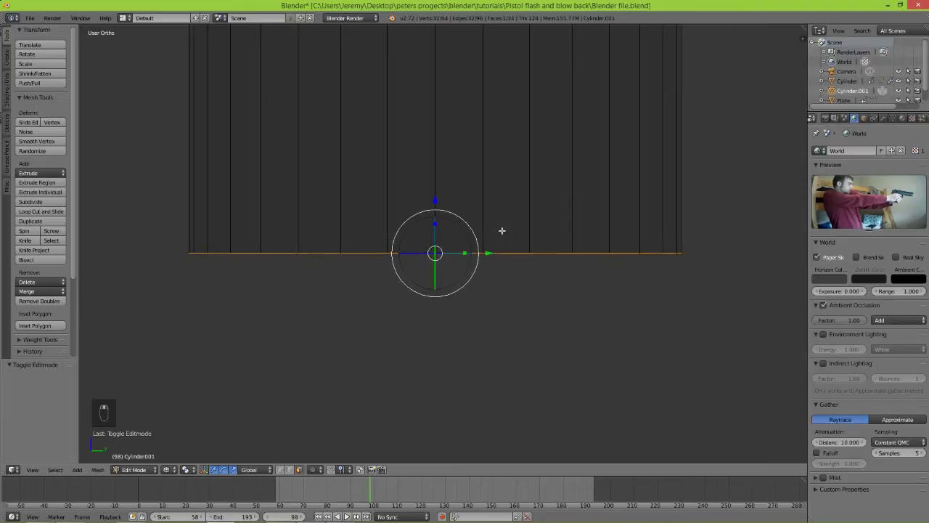
pyautogui.press('e')
pyautogui.click(543, 238)
pyautogui.press('s')
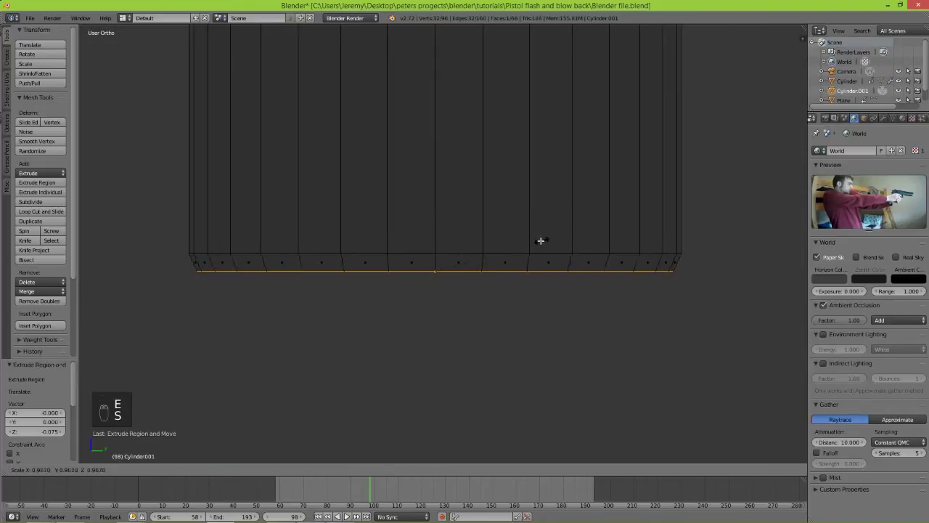
pyautogui.click(534, 243)
# Extrude the bottom face in place, scale it out by 1.116, and extrude it down 0.045 to form the base rim
pyautogui.press('e')
pyautogui.rightClick(534, 245)
pyautogui.press('s')
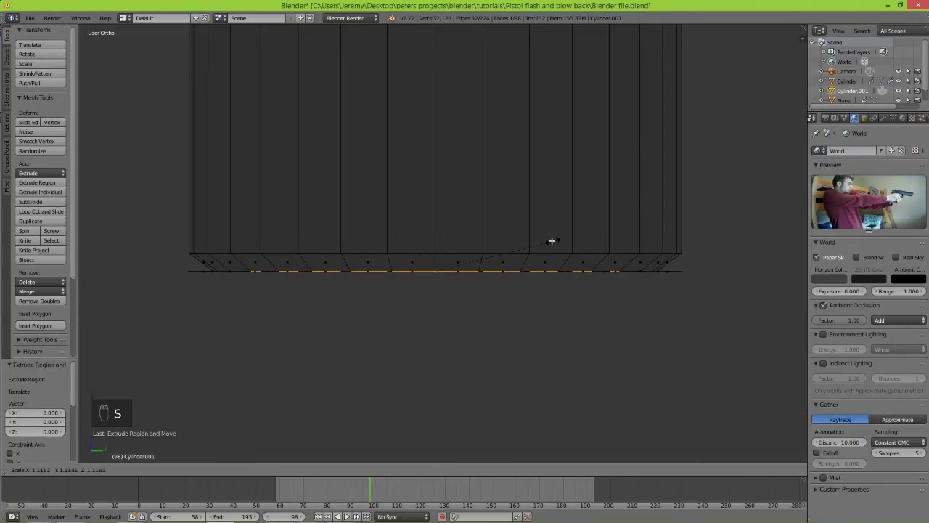
pyautogui.click(551, 242)
pyautogui.press('e')
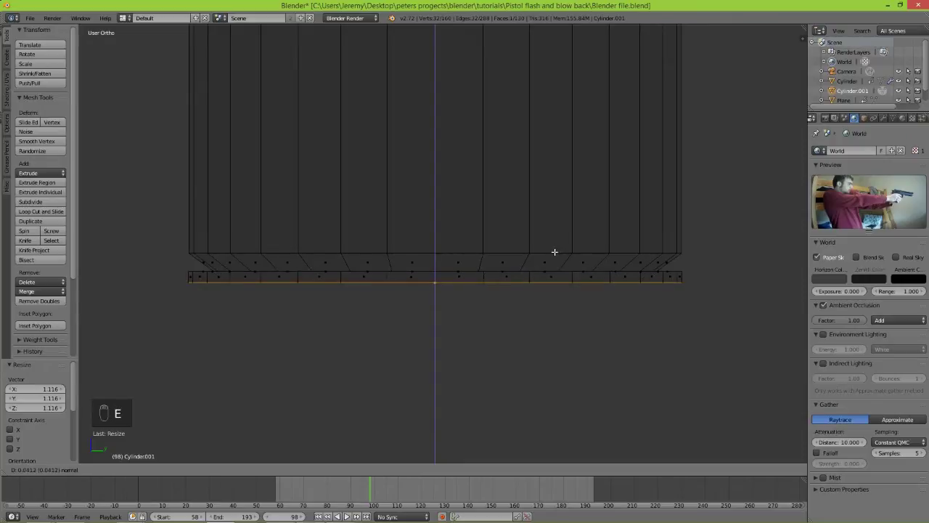
pyautogui.click(556, 252)
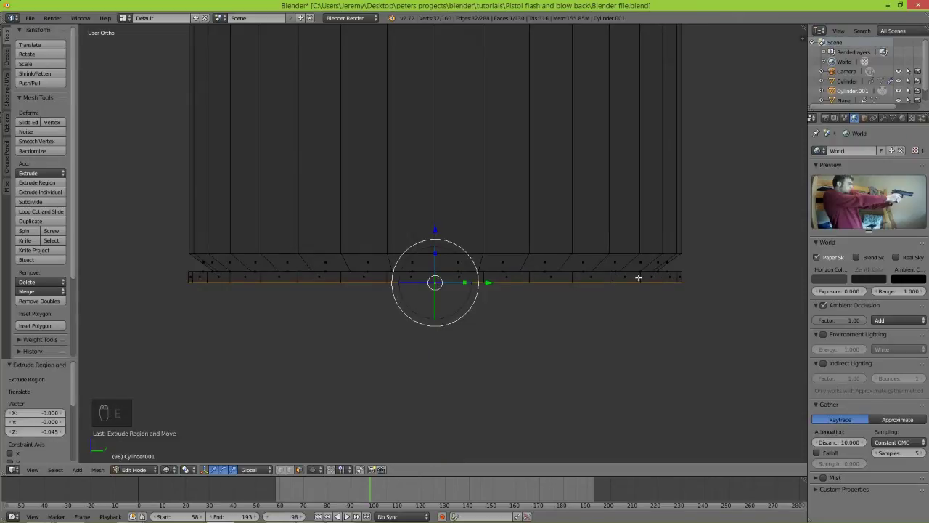
# Extrude the rim's bottom face in place and scale it to 0.043 to make a small central circle
pyautogui.press('KP_7')
pyautogui.press('KP_2')
pyautogui.press('KP_8')
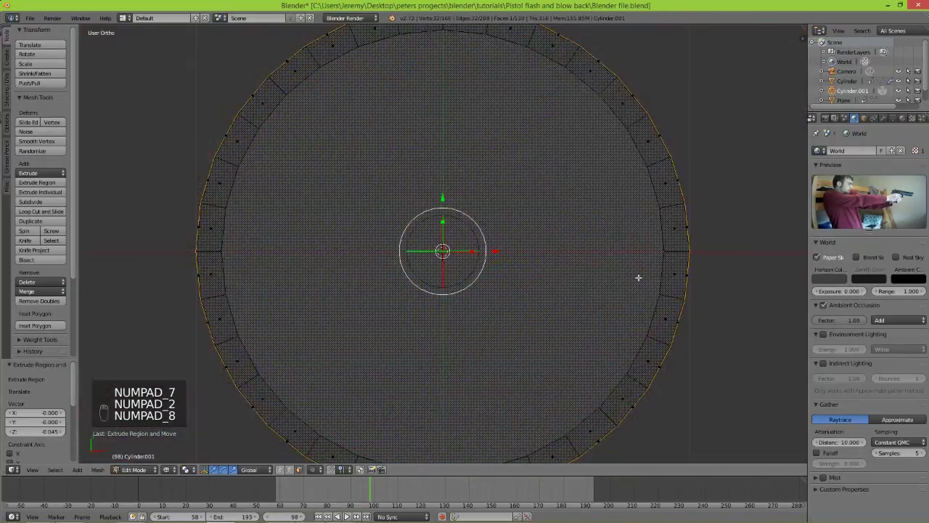
pyautogui.press('e')
pyautogui.press('s')
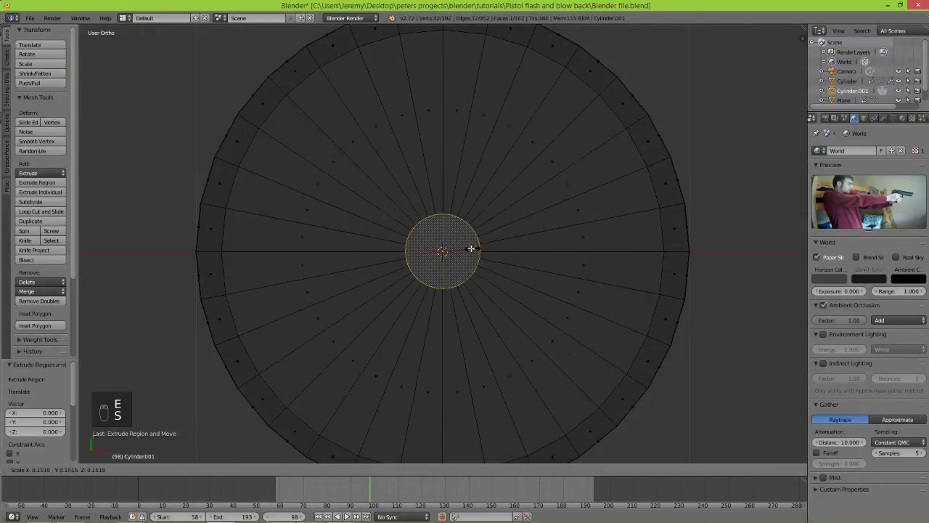
pyautogui.click(449, 248)
# Extrude the small central circle up into the base to form a recess and return to Object Mode
pyautogui.press('KP_1')
pyautogui.press('KP_4')
pyautogui.press('KP_6')
pyautogui.scroll(3, 494, 271)
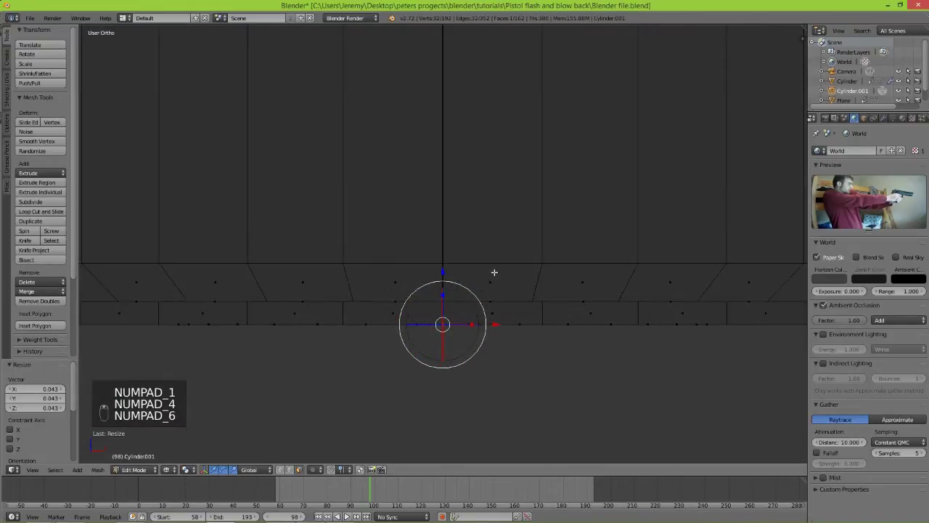
pyautogui.press('e')
pyautogui.click(498, 244)
pyautogui.press('Tab')
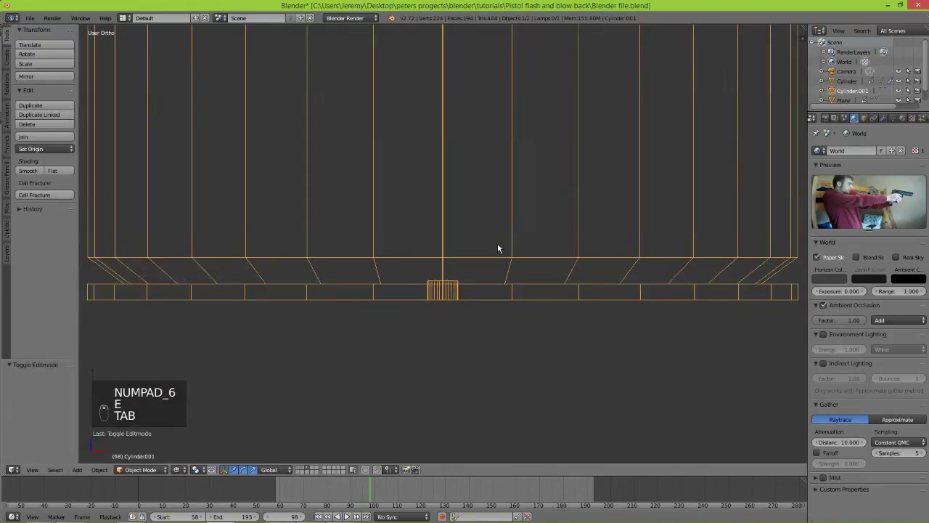
# Return to solid shading and stretch the cylinder taller along its vertical axis
pyautogui.press('z')
pyautogui.moveTo(493, 243)
pyautogui.mouseDown(button='middle')
pyautogui.moveTo(491, 150)
pyautogui.moveTo(502, 138)
pyautogui.moveTo(543, 155)
pyautogui.moveTo(549, 175)
pyautogui.moveTo(540, 269)
pyautogui.mouseUp(button='middle')
pyautogui.scroll(-5, 540, 265)
pyautogui.moveTo(514, 215); pyautogui.dragTo(512, 227, button='middle')
pyautogui.keyDown('shift'); pyautogui.moveTo(482, 156); pyautogui.dragTo(479, 252, button='middle'); pyautogui.keyUp('shift')
pyautogui.scroll(-3, 551, 232)
pyautogui.press('KP_5')
pyautogui.scroll(-6, 530, 218)
pyautogui.moveTo(506, 199); pyautogui.dragTo(520, 143, button='middle')
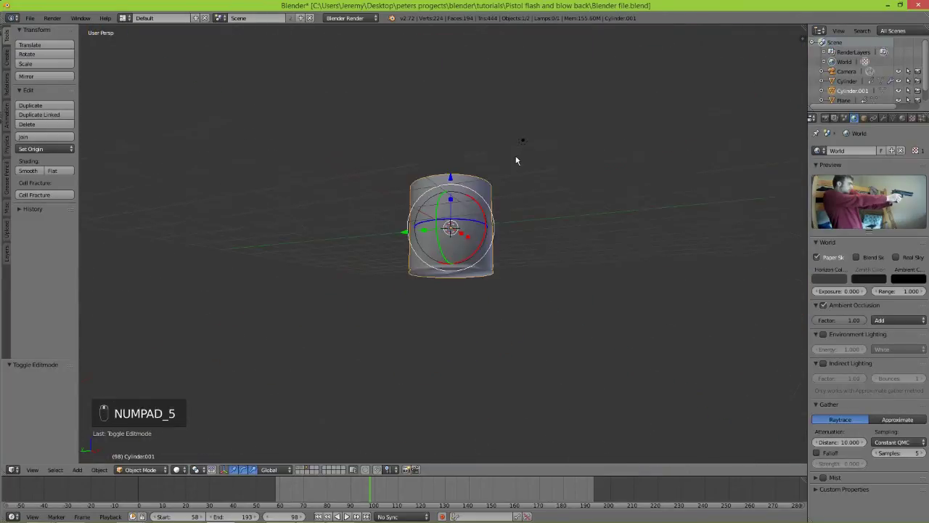
pyautogui.scroll(6, 465, 181)
pyautogui.moveTo(453, 179); pyautogui.dragTo(452, 169)
pyautogui.press('s')
pyautogui.click(500, 164)
# Raise the cylinder's top face by about 0.461 along Z in Edit Mode
pyautogui.press('Tab')
pyautogui.moveTo(471, 155)
pyautogui.mouseDown(button='middle')
pyautogui.moveTo(469, 170)
pyautogui.moveTo(457, 148)
pyautogui.mouseUp(button='middle')
pyautogui.press('Tab')
pyautogui.press('Tab')
pyautogui.rightClick(456, 149)
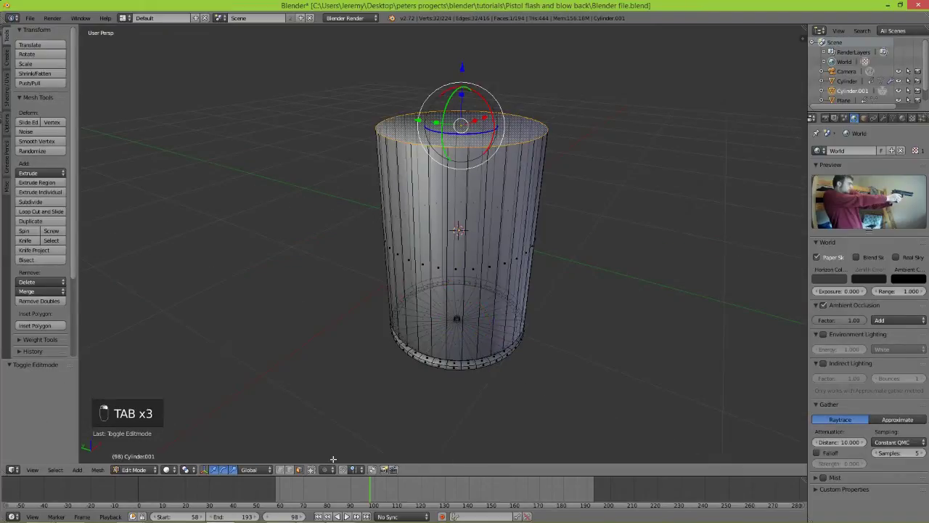
pyautogui.scroll(-3, 464, 240)
pyautogui.press('e')
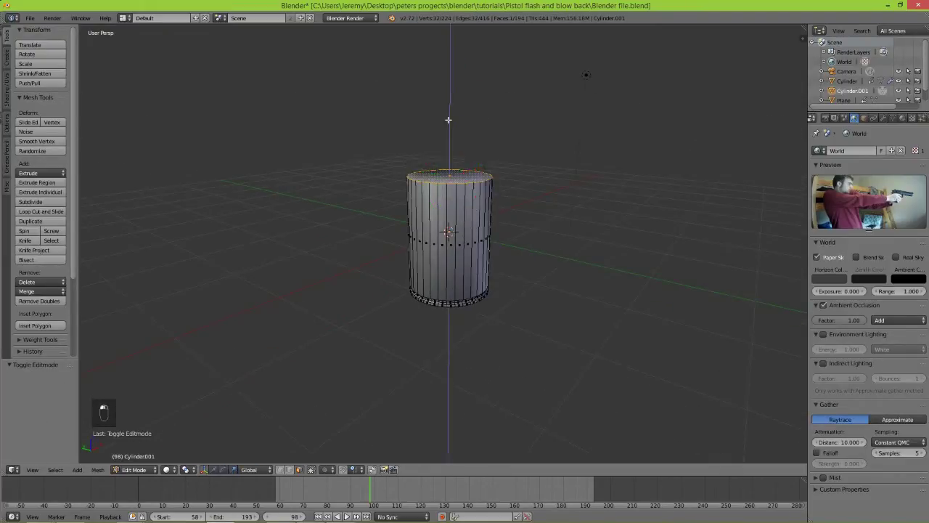
pyautogui.moveTo(444, 91); pyautogui.dragTo(445, 90)
# Hollow the cylinder by insetting its top face to 0.92 scale and extruding it deep down inside the body
pyautogui.moveTo(517, 140); pyautogui.dragTo(510, 220, button='middle')
pyautogui.scroll(3, 511, 220)
pyautogui.moveTo(611, 246); pyautogui.dragTo(627, 228, button='middle')
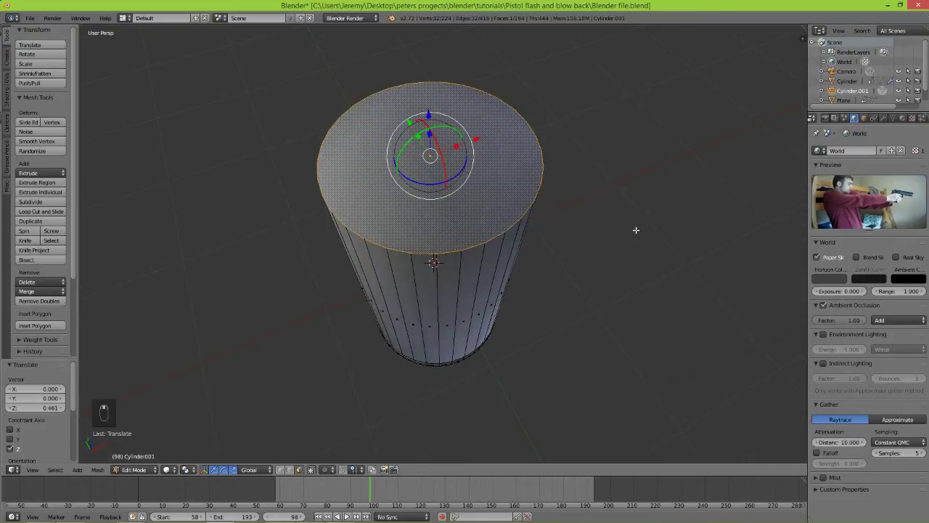
pyautogui.press('e')
pyautogui.rightClick(636, 231)
pyautogui.press('s')
pyautogui.click(618, 228)
pyautogui.press('e')
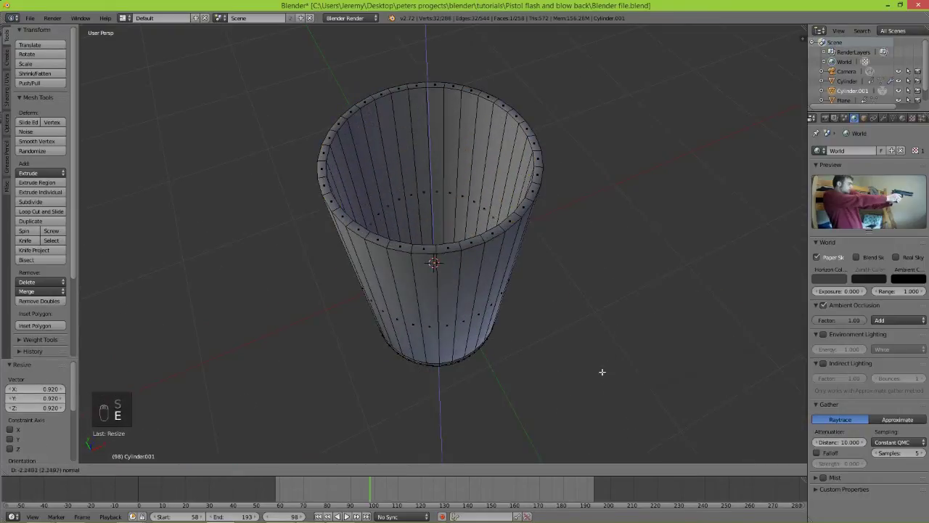
pyautogui.click(600, 364)
pyautogui.scroll(4, 481, 261)
pyautogui.moveTo(496, 207); pyautogui.dragTo(349, 220, button='middle')
pyautogui.scroll(3, 486, 240)
pyautogui.press('Tab')
# Test-render the frame through the camera and examine the hollow cylinder before returning to the 3D view
pyautogui.scroll(-7, 485, 244)
pyautogui.scroll(-6, 360, 210)
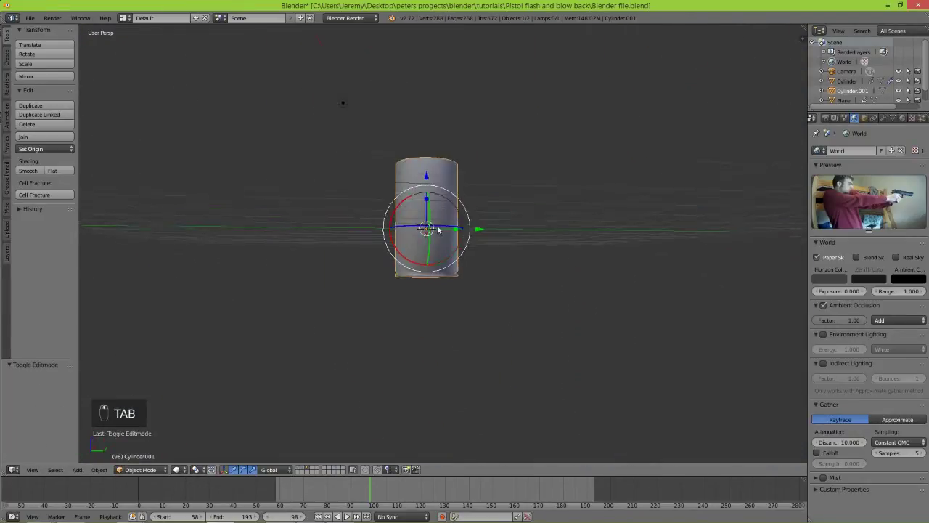
pyautogui.press('KP_0')
pyautogui.press('F12')
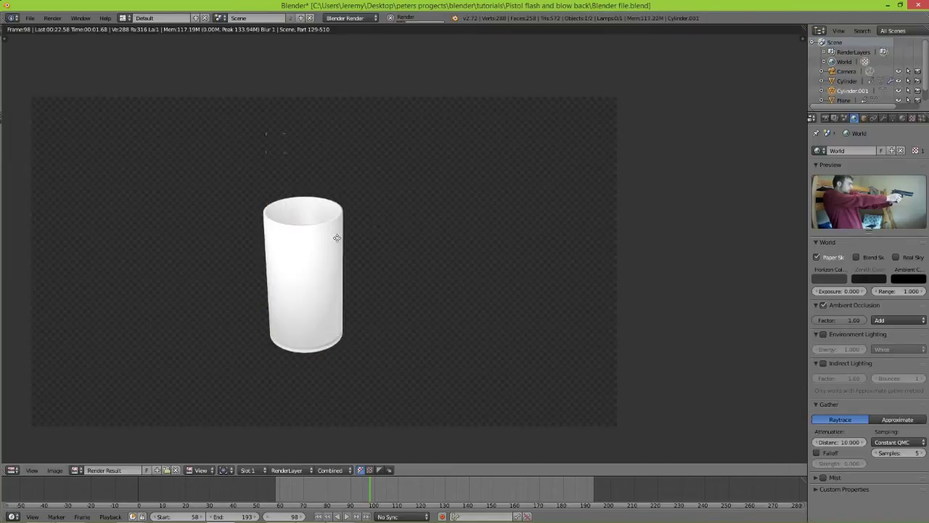
pyautogui.moveTo(332, 234); pyautogui.dragTo(400, 196, button='middle')
pyautogui.scroll(1, 353, 240)
pyautogui.scroll(2, 354, 243)
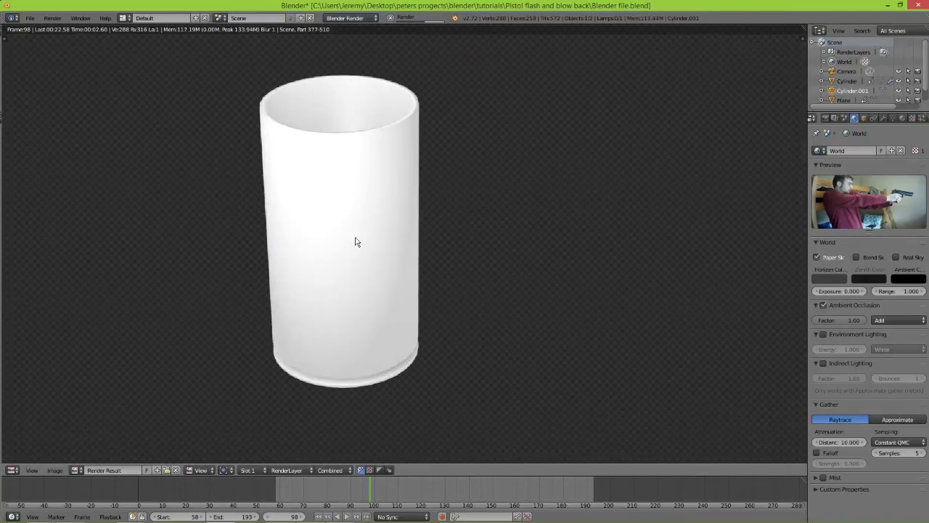
pyautogui.press('F12')
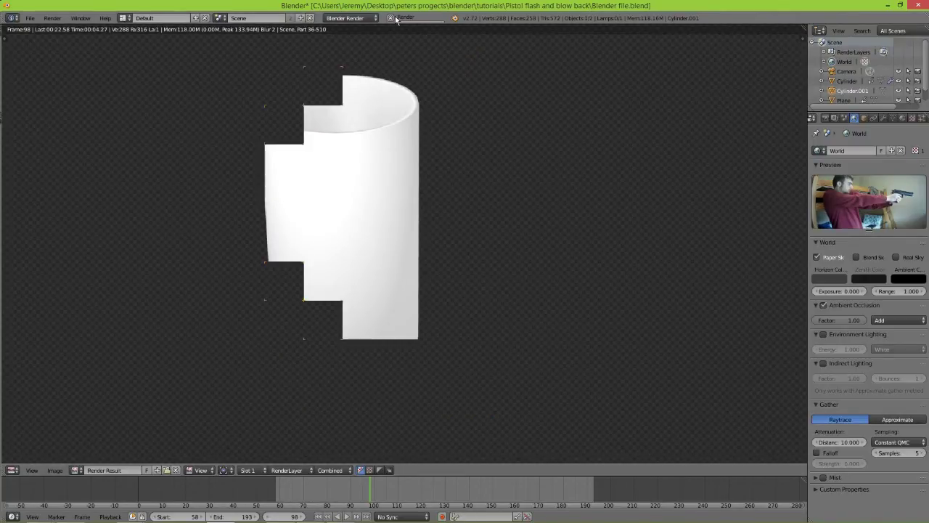
pyautogui.press('F11')
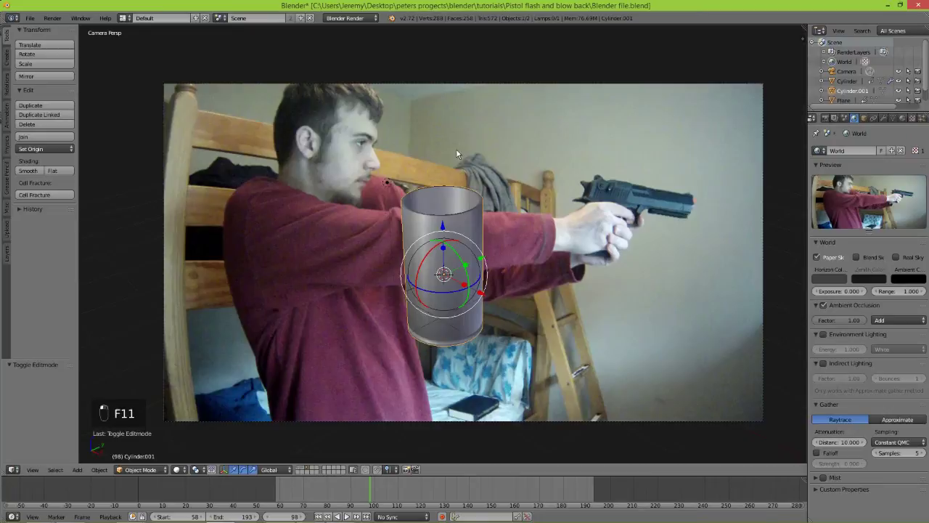
# Give the cylinder a new material with a gold diffuse colour (R 0.800, G 0.476, B 0.041) and diffuse intensity 0.227
pyautogui.click(902, 118)
pyautogui.click(863, 180)
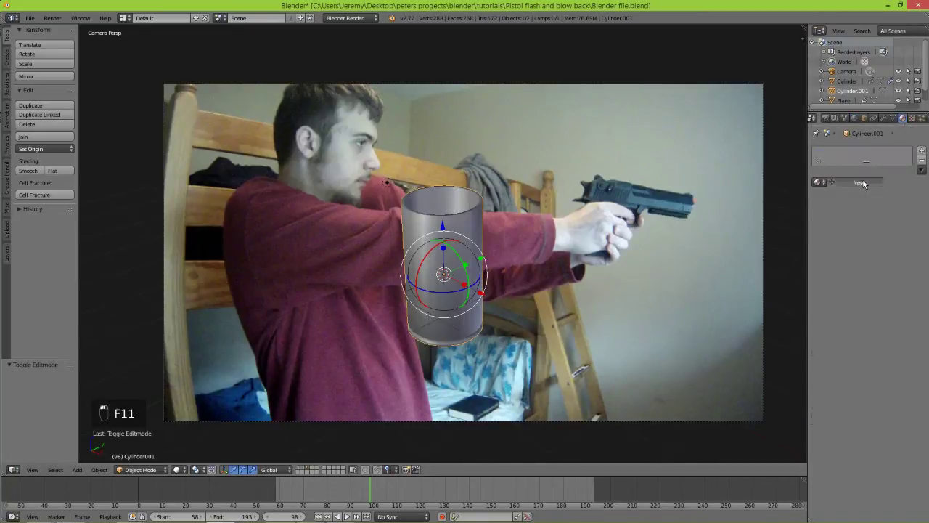
pyautogui.click(853, 301)
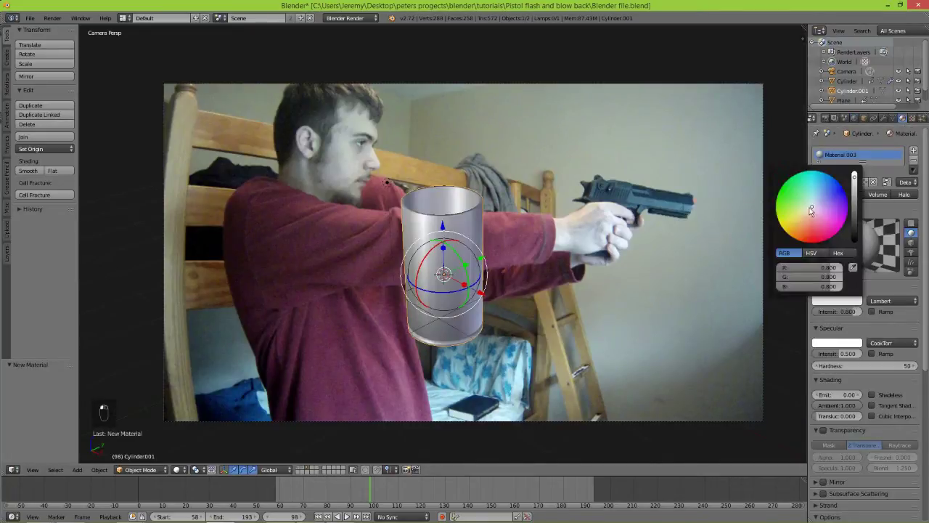
pyautogui.moveTo(811, 205)
pyautogui.mouseDown()
pyautogui.moveTo(784, 233)
pyautogui.moveTo(792, 224)
pyautogui.mouseUp()
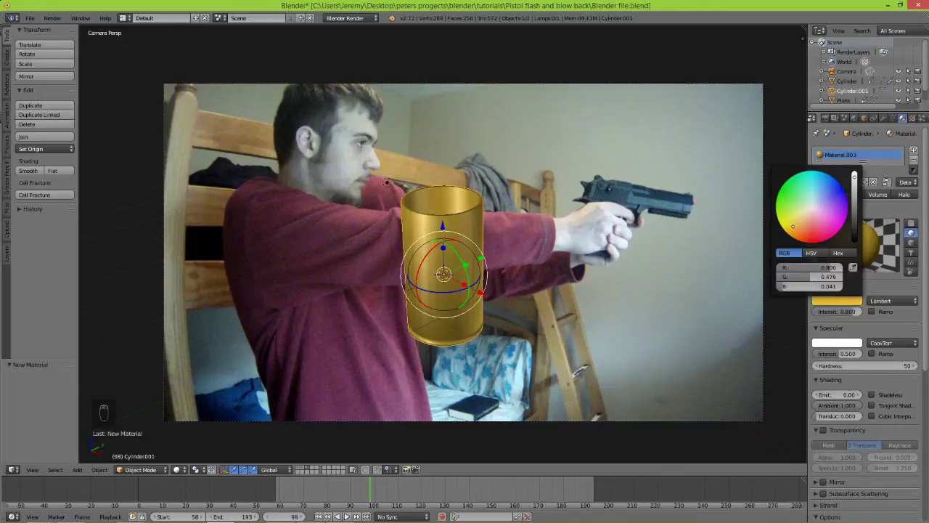
pyautogui.moveTo(848, 311); pyautogui.dragTo(821, 311)
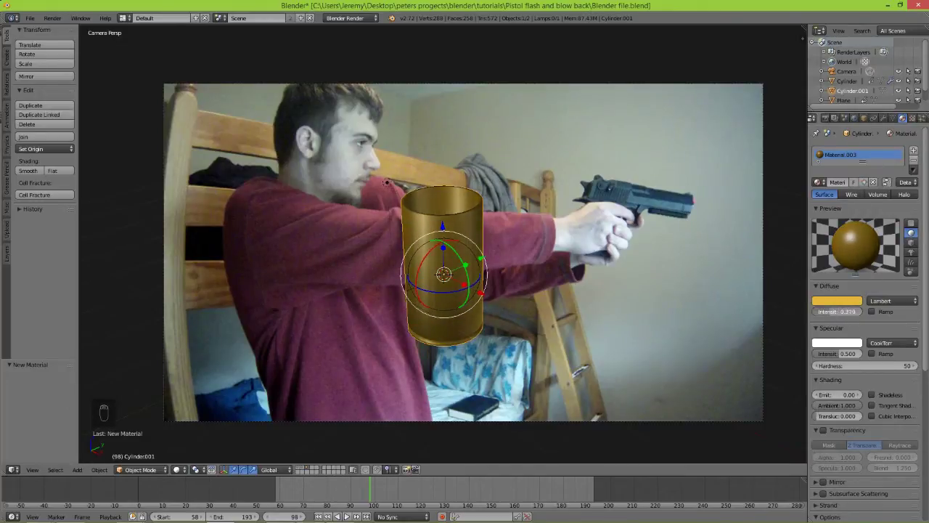
pyautogui.moveTo(835, 311); pyautogui.dragTo(824, 312)
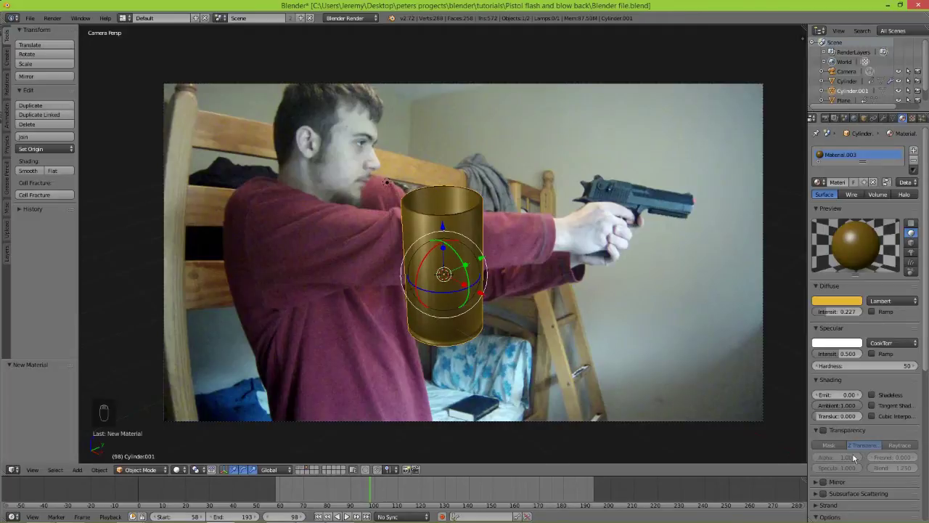
# Enable Mirror with reflectivity 0.219 and slightly reduced gloss, and set the specular intensity to 0.802 and hardness to 63
pyautogui.scroll(-4, 851, 354)
pyautogui.click(838, 378)
pyautogui.click(823, 378)
pyautogui.moveTo(827, 394); pyautogui.dragTo(836, 394)
pyautogui.moveTo(910, 428); pyautogui.dragTo(907, 427)
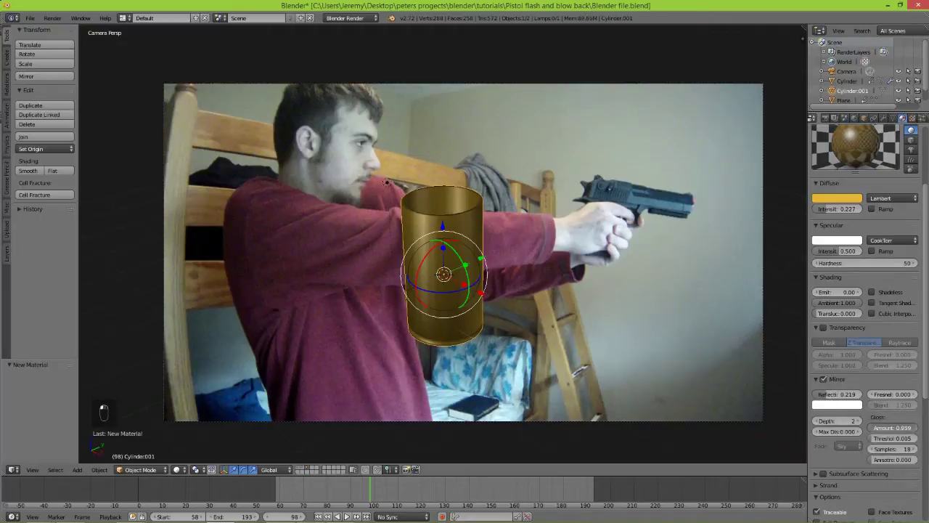
pyautogui.scroll(3, 879, 270)
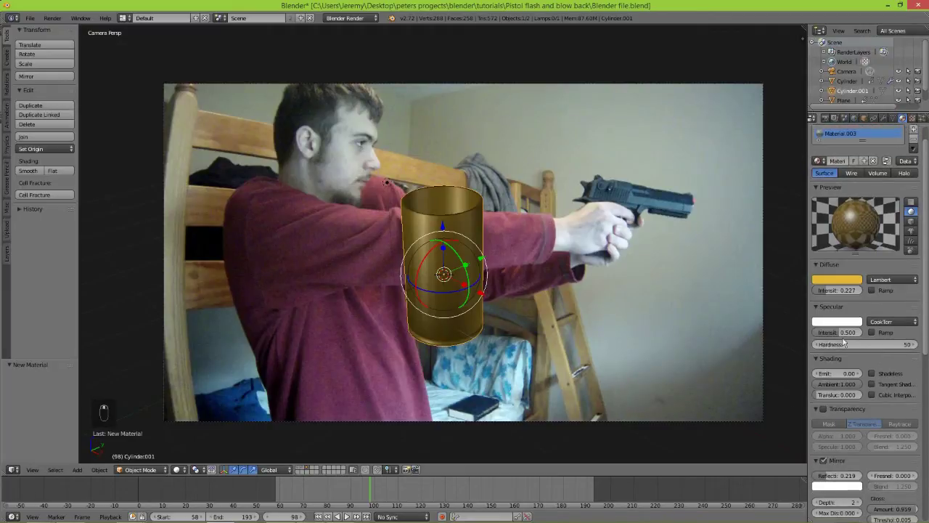
pyautogui.moveTo(828, 335); pyautogui.dragTo(862, 345)
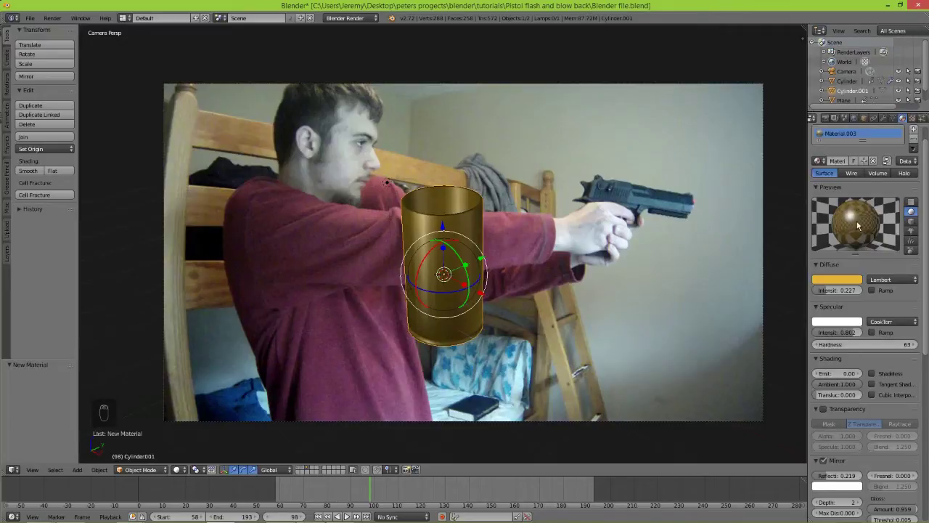
# Render the frame and examine the reflective gold material on the cylinder
pyautogui.press('F12')
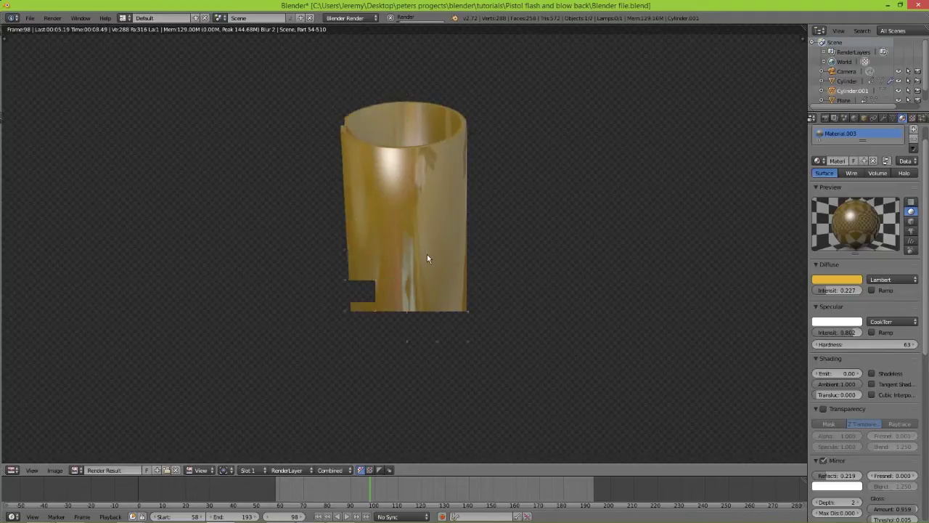
pyautogui.scroll(-8, 427, 269)
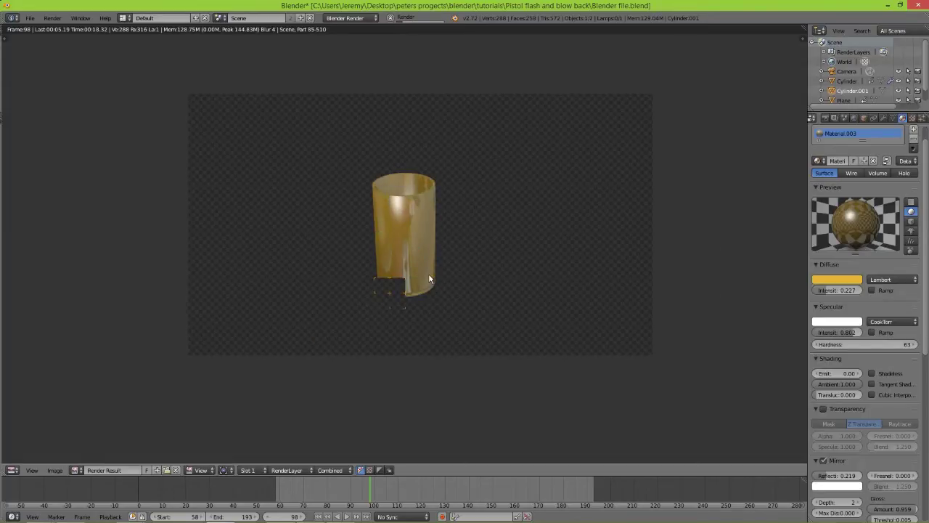
pyautogui.scroll(1, 429, 279)
pyautogui.scroll(1, 428, 278)
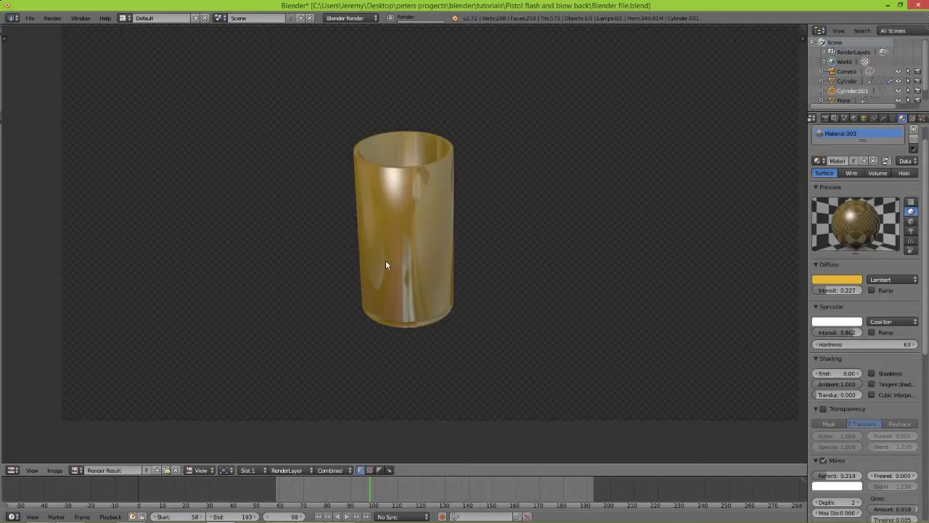
# Examine the rendered gold casing up close, both on its own layer and composited over the footage
pyautogui.scroll(2, 448, 271)
pyautogui.moveTo(408, 285); pyautogui.dragTo(427, 310, button='middle')
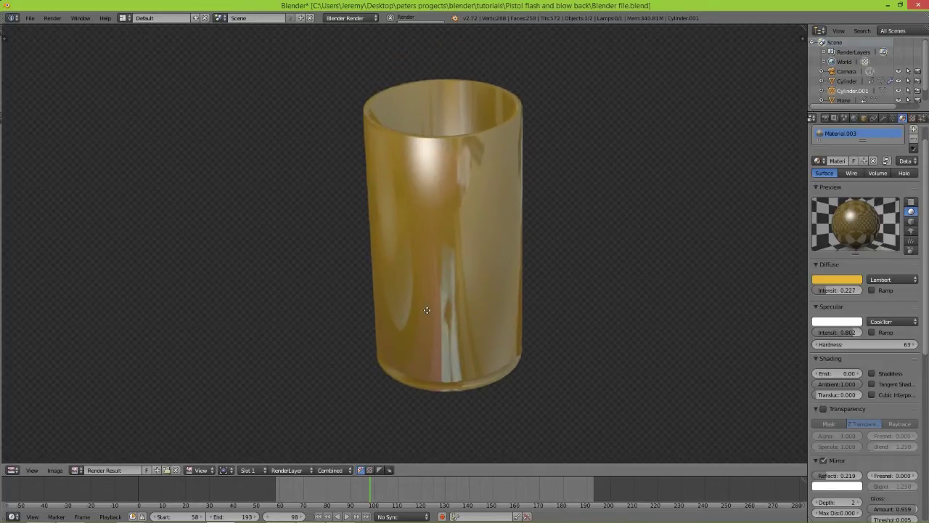
pyautogui.scroll(-4, 398, 309)
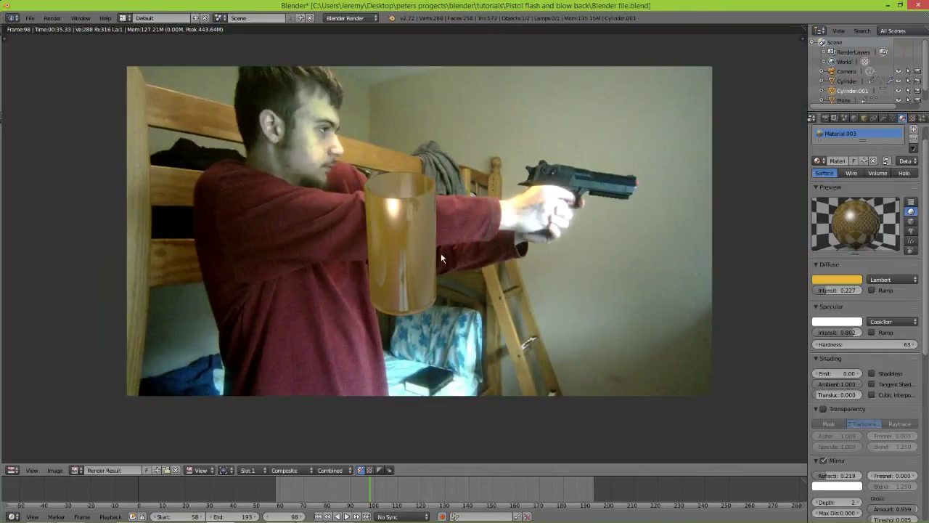
pyautogui.scroll(3, 455, 249)
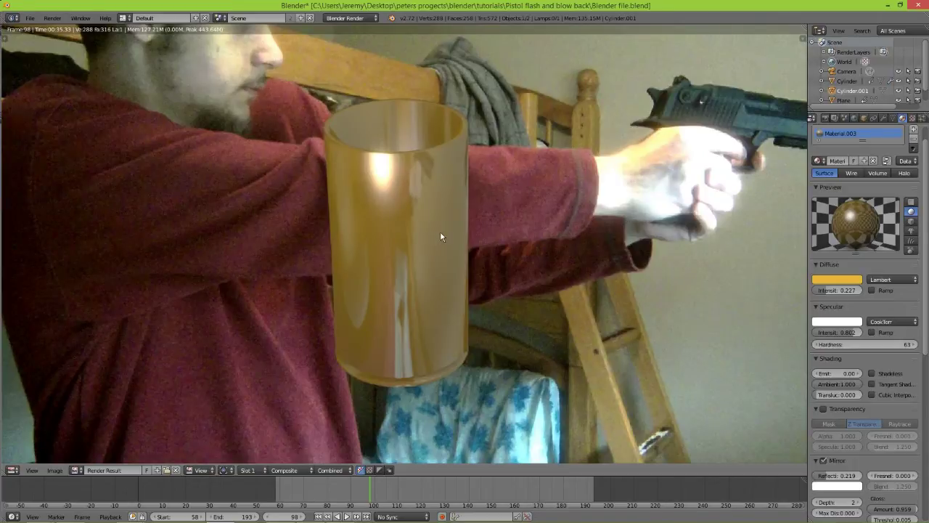
pyautogui.scroll(-2, 483, 143)
# Return to the 3D view at frame 83, shrink the casing and move it onto the pistol
pyautogui.click(12, 470)
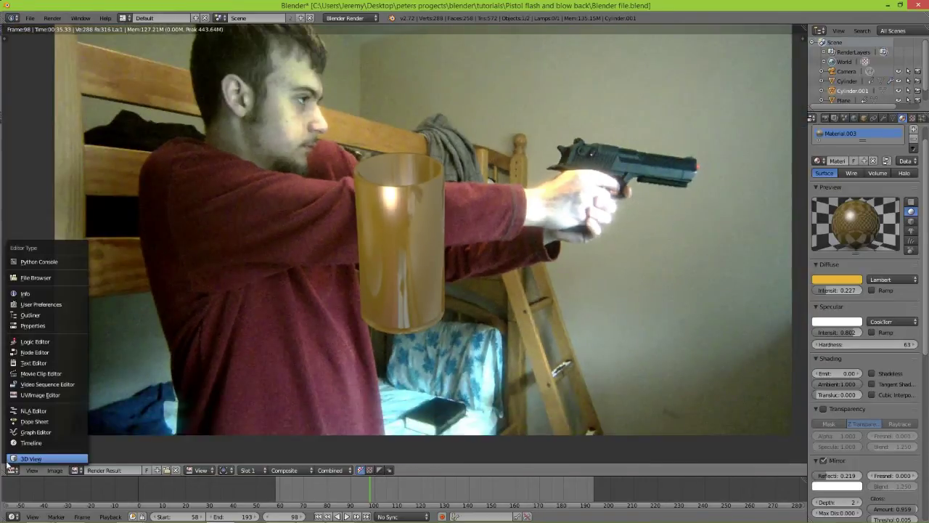
pyautogui.click(33, 454)
pyautogui.moveTo(345, 493)
pyautogui.mouseDown()
pyautogui.moveTo(313, 479)
pyautogui.moveTo(334, 479)
pyautogui.mouseUp()
pyautogui.press('s')
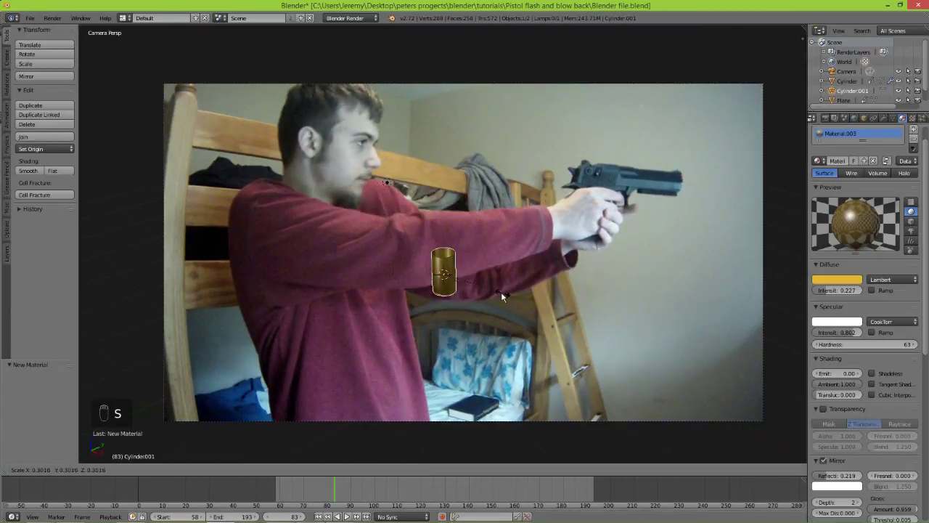
pyautogui.click(476, 288)
pyautogui.press('g')
pyautogui.click(640, 187)
# Rotate the casing to lie along the pistol's slide, enlarging it by 1.061 and turning it a final 9.617°
pyautogui.press('r')
pyautogui.click(639, 251)
pyautogui.press('s')
pyautogui.click(617, 190)
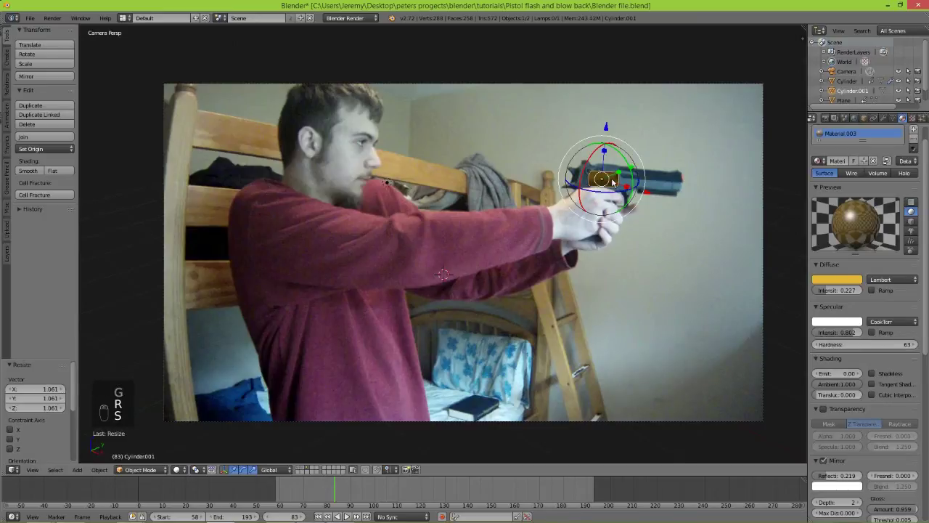
pyautogui.moveTo(614, 192); pyautogui.dragTo(630, 191)
pyautogui.press('r')
pyautogui.click(678, 167)
pyautogui.scroll(2, 653, 178)
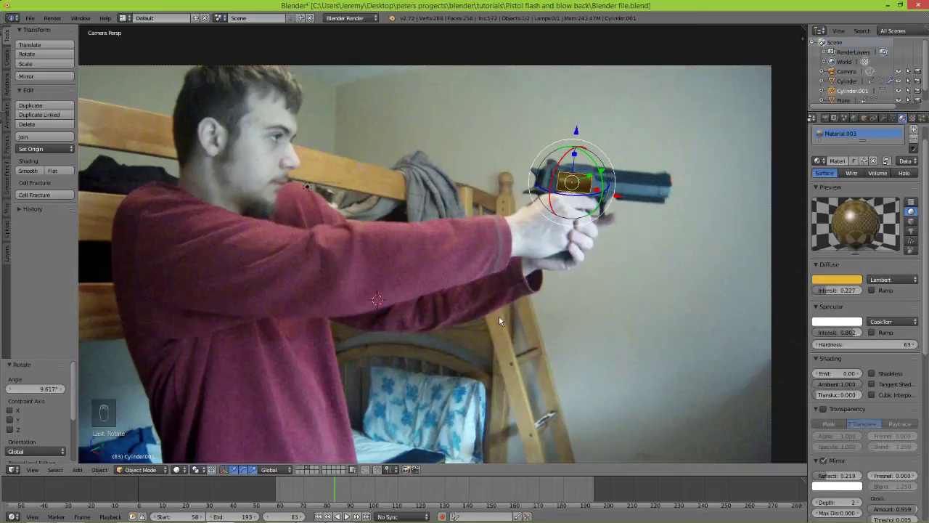
# Advance through the footage frame by frame to locate the next shot, stopping at frame 106
pyautogui.press('Right')
pyautogui.press('Right')
pyautogui.press('Right')
pyautogui.press('Right')
pyautogui.press('Right')
pyautogui.press('Right')
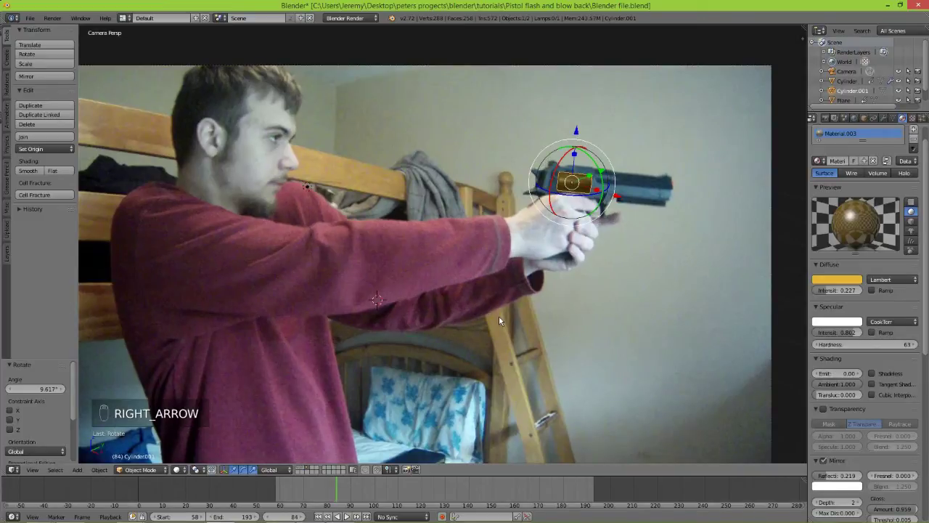
pyautogui.press('Right')
pyautogui.press('Right')
pyautogui.press('Right')
pyautogui.press('Right')
pyautogui.press('Right')
pyautogui.press('Right')
pyautogui.press('Right')
pyautogui.press('Right')
pyautogui.press('Right')
pyautogui.press('Right')
pyautogui.press('Right')
pyautogui.press('Right')
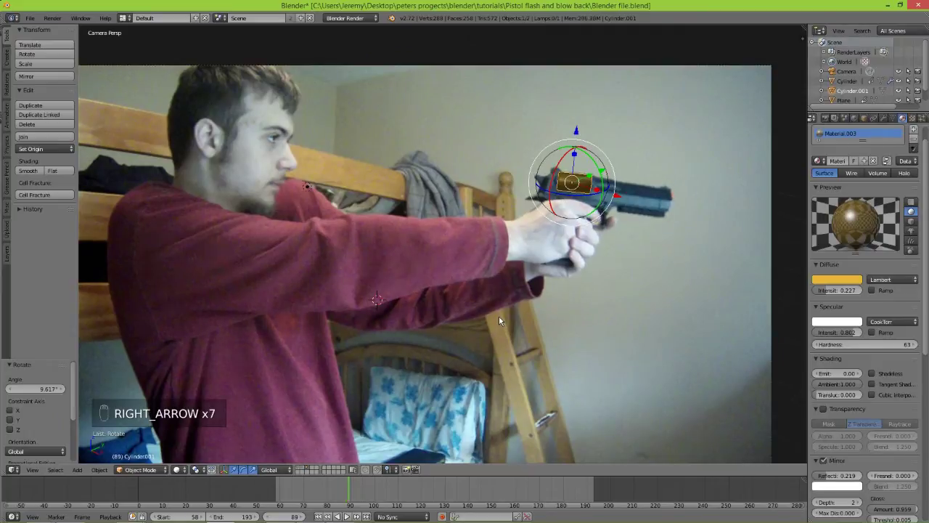
pyautogui.press('Right')
pyautogui.press('Right')
pyautogui.press('Right')
pyautogui.press('Right')
pyautogui.press('Right')
pyautogui.press('Right')
pyautogui.press('Right')
pyautogui.press('Right')
pyautogui.press('Right')
pyautogui.press('Right')
pyautogui.press('Right')
pyautogui.press('Right')
pyautogui.press('Right')
pyautogui.press('Right')
pyautogui.press('Right')
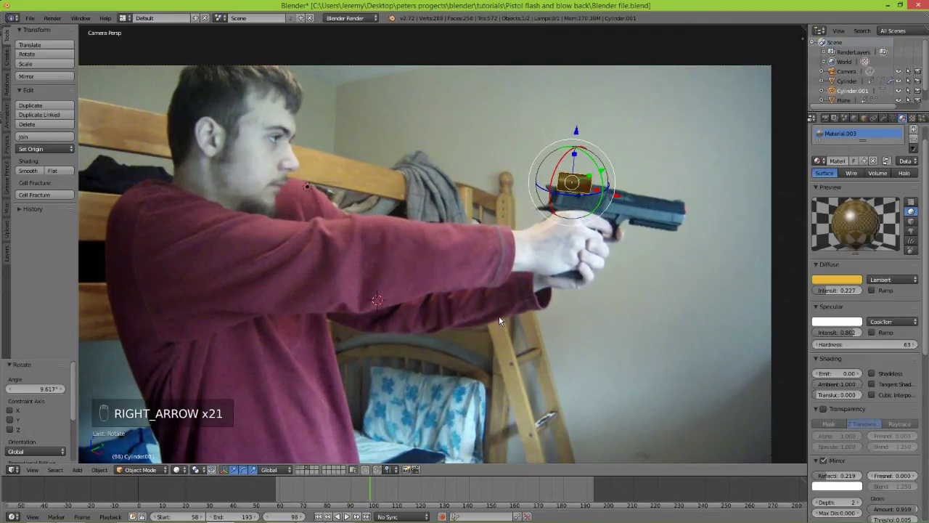
pyautogui.press('Right')
pyautogui.press('Right')
pyautogui.press('Right')
pyautogui.press('Right')
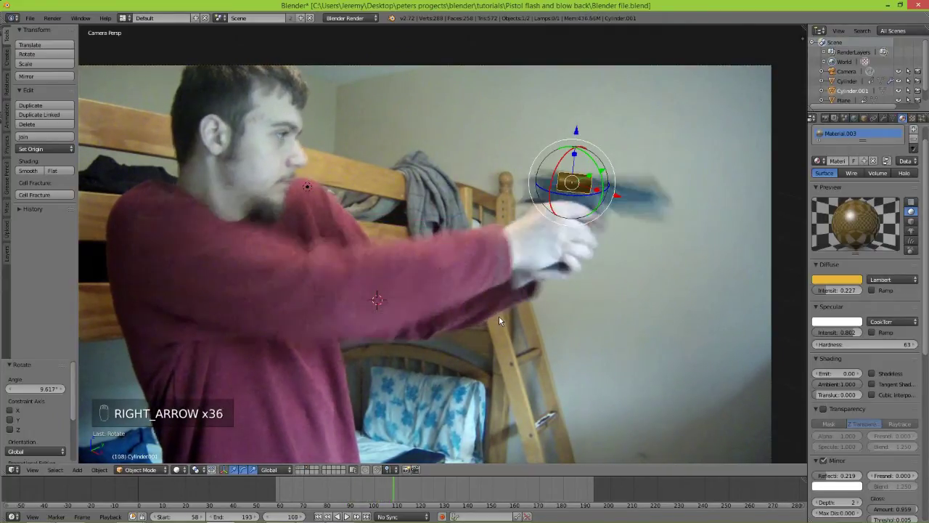
pyautogui.press('Left')
pyautogui.press('Left')
pyautogui.press('Left')
pyautogui.press('Left')
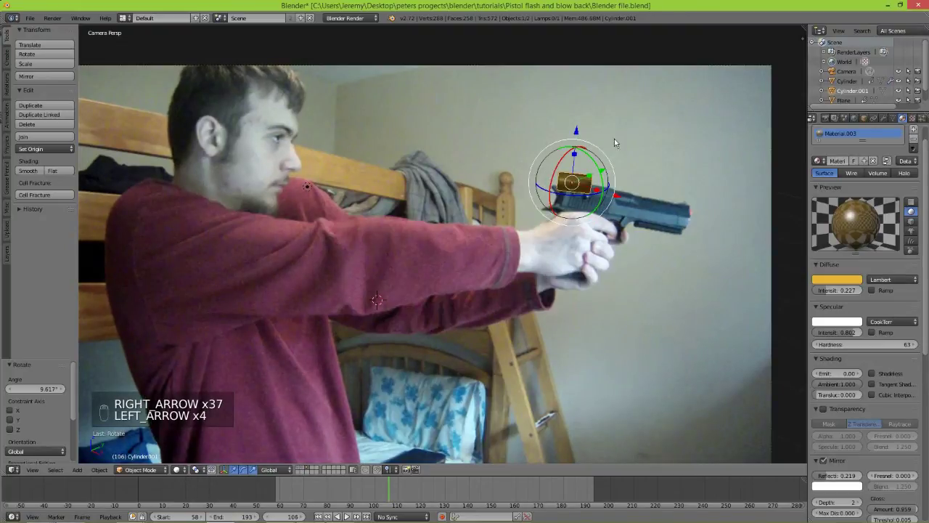
# Fit the casing over the pistol's slide by scaling and moving it, and insert its keyframe at frame 106
pyautogui.press('g')
pyautogui.press('s')
pyautogui.click(646, 238)
pyautogui.press('g')
pyautogui.click(646, 238)
pyautogui.press('i')
pyautogui.click(644, 237)
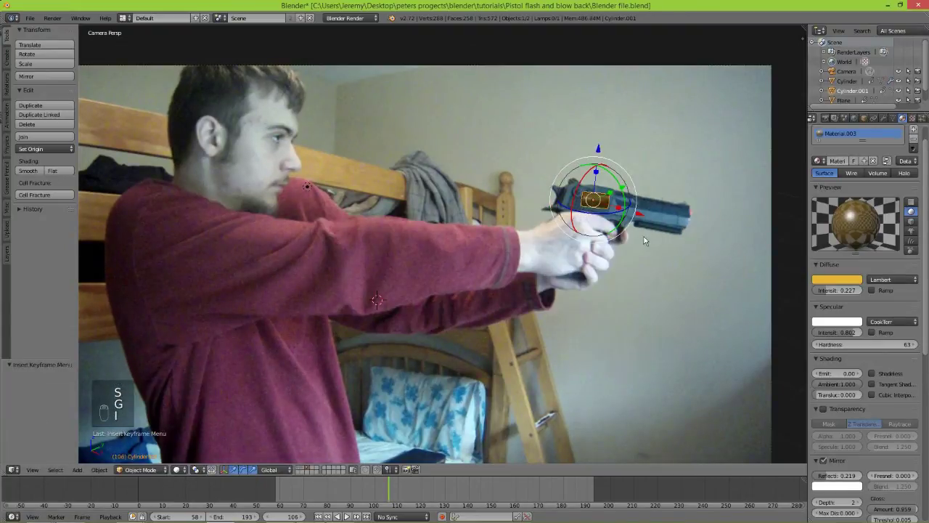
# Review the pistol's movement from frame 106 to frame 113 and return to frame 106
pyautogui.press('Right')
pyautogui.press('Right')
pyautogui.press('Right')
pyautogui.press('Right')
pyautogui.press('Right')
pyautogui.press('Right')
pyautogui.press('Right')
pyautogui.press('Right')
pyautogui.press('Right')
pyautogui.press('Right')
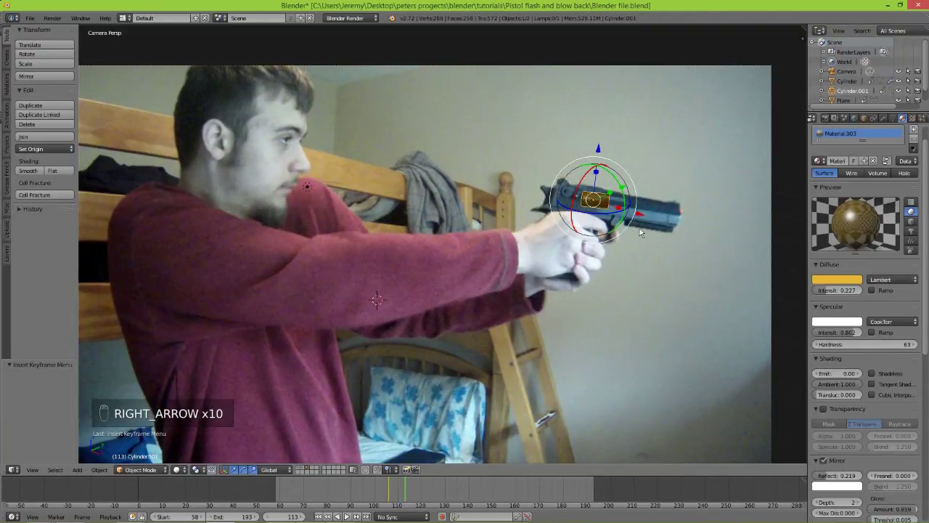
pyautogui.scroll(-2, 643, 214)
pyautogui.scroll(1, 639, 214)
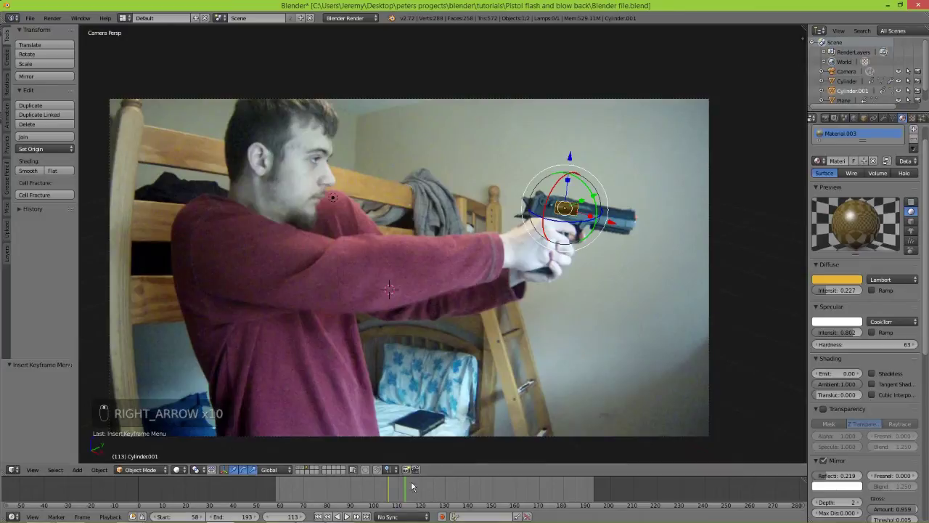
pyautogui.moveTo(411, 485); pyautogui.dragTo(389, 485)
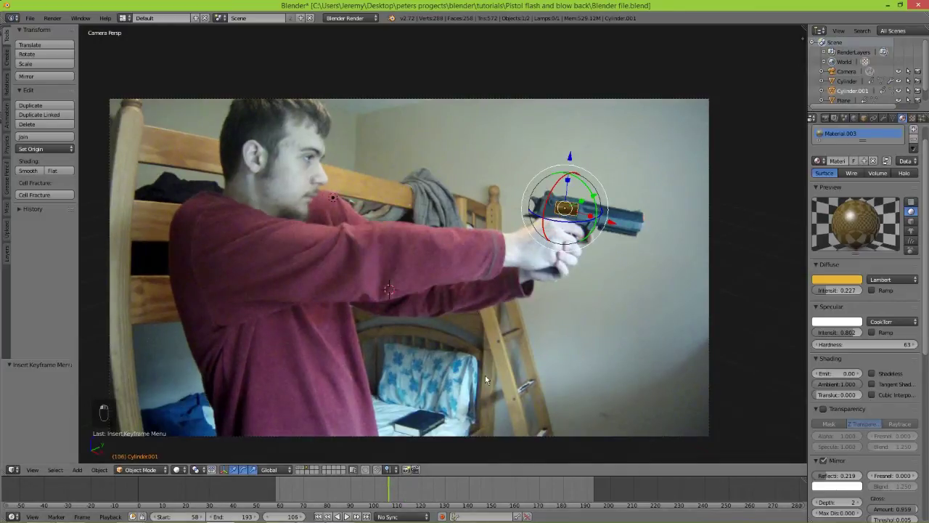
# Advance to frame 114 and move the casing behind the shooter, out past the edge of the camera frame
pyautogui.press('Right')
pyautogui.press('Right')
pyautogui.press('Right')
pyautogui.press('Right')
pyautogui.press('Right')
pyautogui.press('Right')
pyautogui.press('Right')
pyautogui.press('Right')
pyautogui.press('Right')
pyautogui.press('Right')
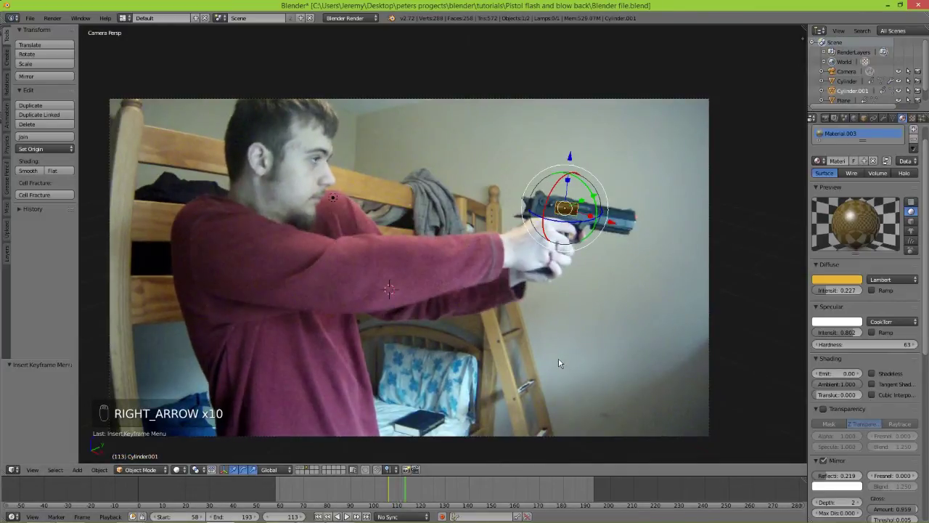
pyautogui.press('Right')
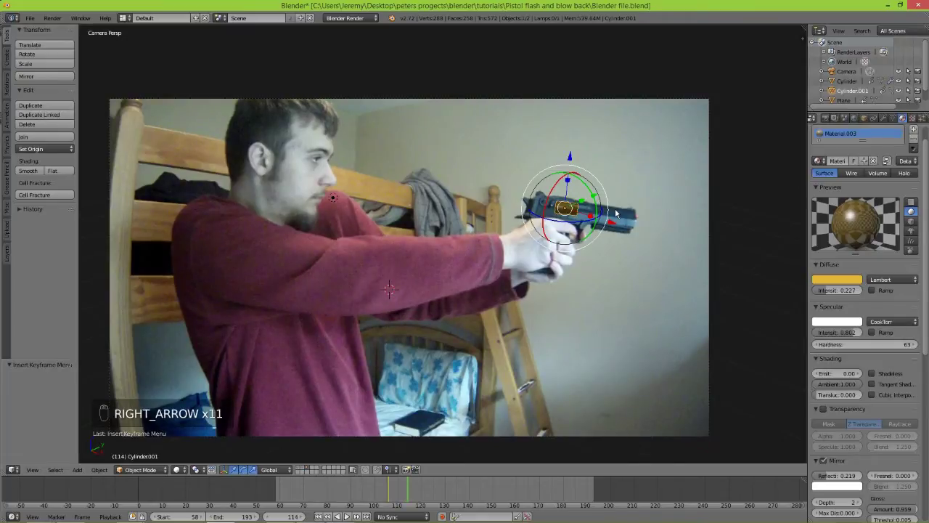
pyautogui.press('g')
pyautogui.click(115, 209)
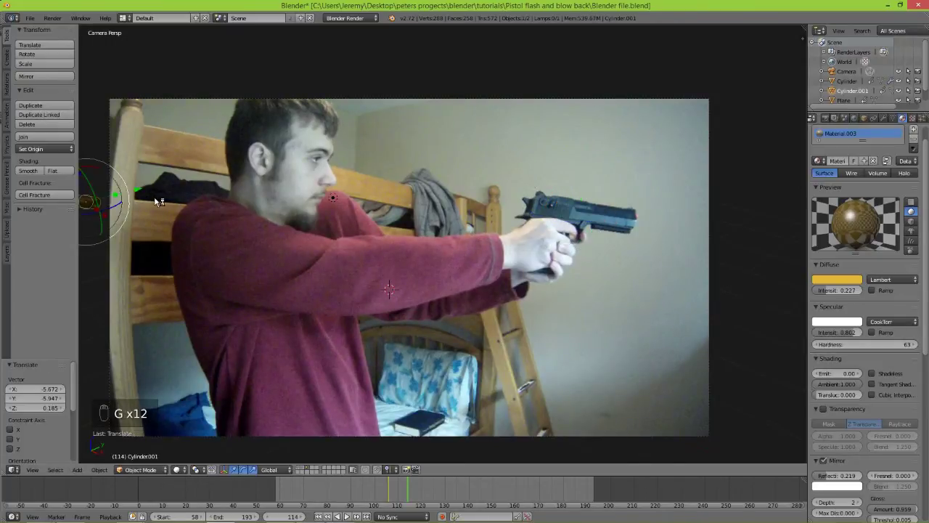
# Tumble the off-screen casing, including a 286.688° rotation about X, and insert its keyframe at frame 114
pyautogui.keyDown('shift'); pyautogui.moveTo(113, 211); pyautogui.dragTo(356, 210, button='middle'); pyautogui.keyUp('shift')
pyautogui.press('r')
pyautogui.click(327, 197)
pyautogui.moveTo(315, 217); pyautogui.dragTo(281, 116)
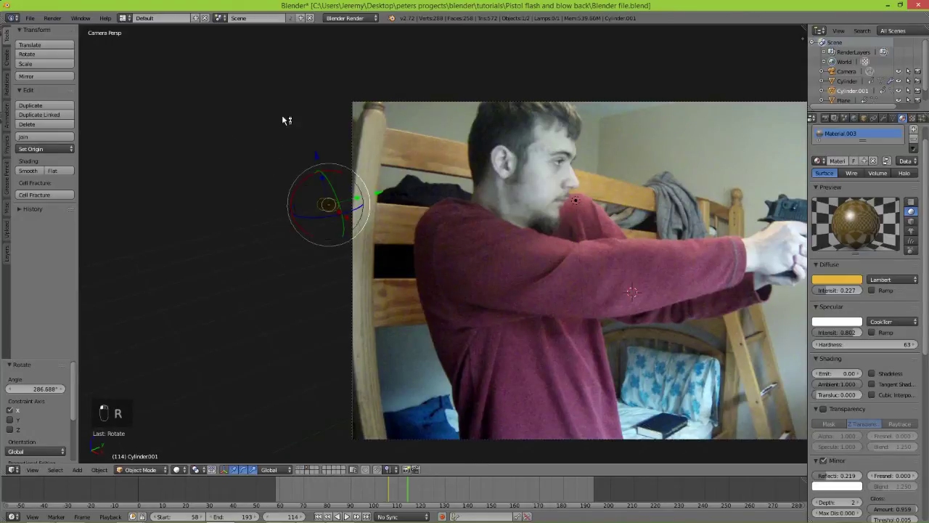
pyautogui.press('o')
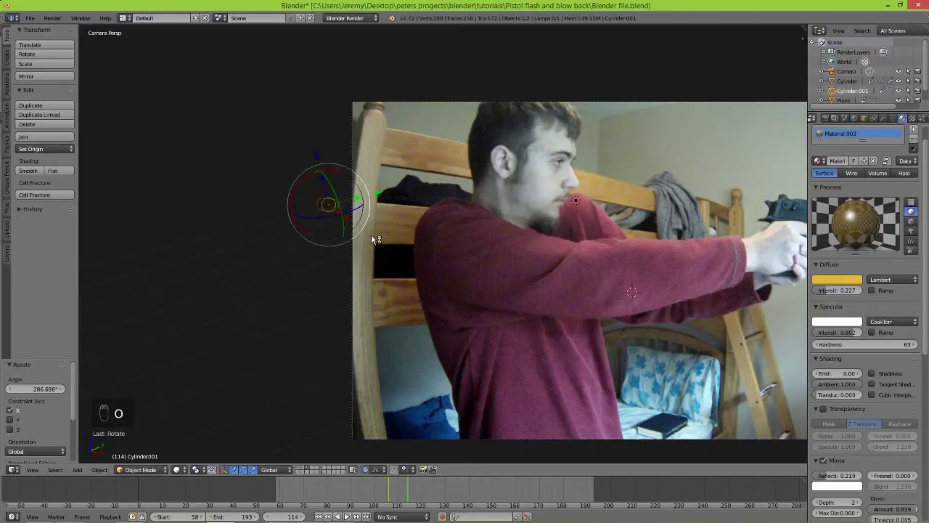
pyautogui.press('o')
pyautogui.press('i')
pyautogui.click(374, 236)
# Play the animation from frame 106 to check the casing's ejection path
pyautogui.click(389, 493)
pyautogui.moveTo(387, 490); pyautogui.dragTo(389, 490)
pyautogui.keyDown('shift'); pyautogui.moveTo(545, 350); pyautogui.dragTo(339, 362, button='middle'); pyautogui.keyUp('shift')
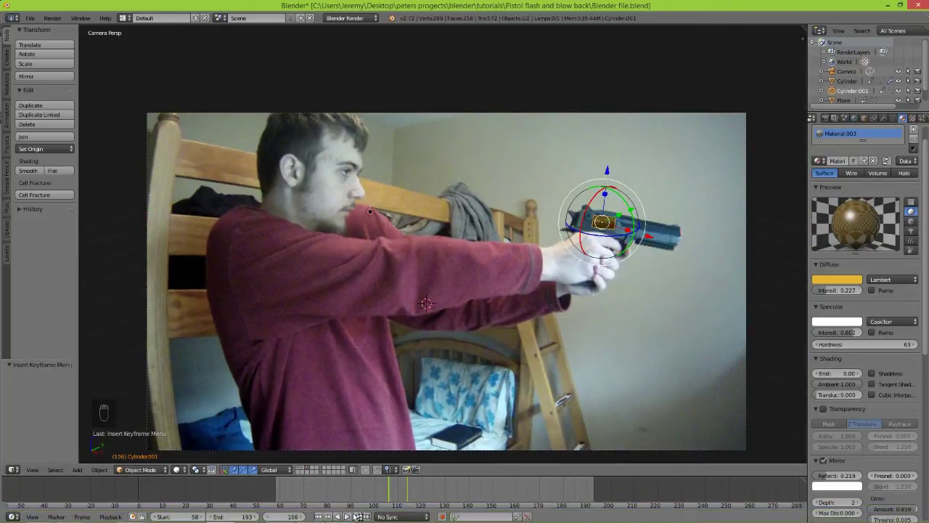
pyautogui.click(347, 516)
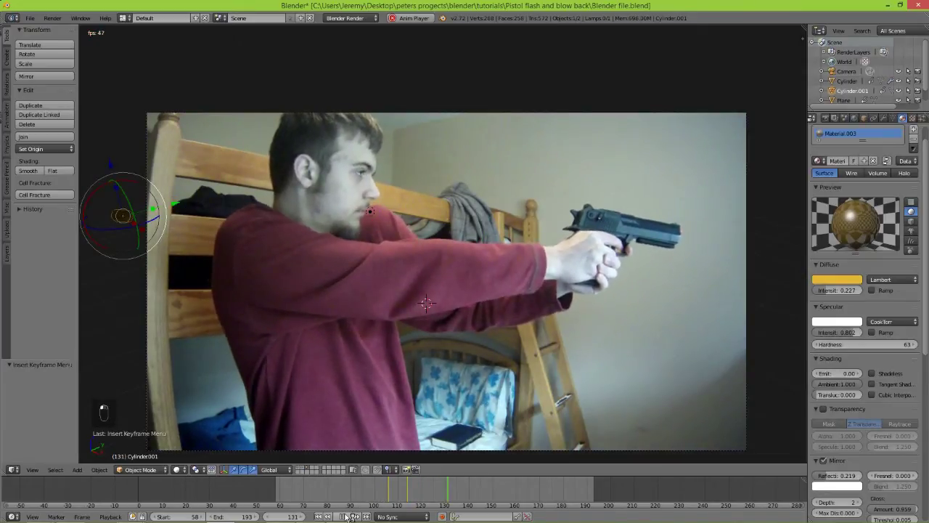
pyautogui.click(347, 516)
# At frame 110, raise the casing slightly along its flight path and insert a keyframe
pyautogui.moveTo(410, 491)
pyautogui.mouseDown()
pyautogui.moveTo(387, 492)
pyautogui.moveTo(398, 490)
pyautogui.mouseUp()
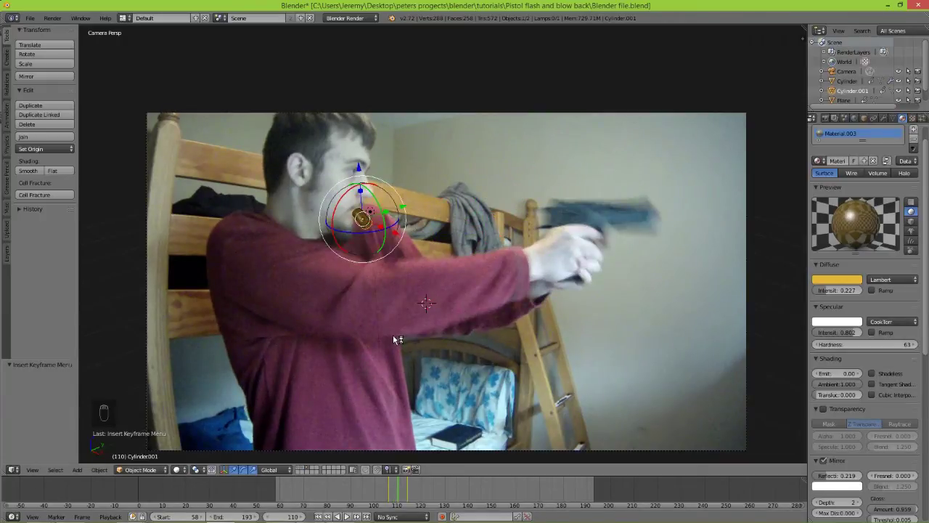
pyautogui.press('g')
pyautogui.click(396, 312)
pyautogui.press('i')
# At frame 114, move the off-screen casing higher and insert a new keyframe
pyautogui.moveTo(403, 487); pyautogui.dragTo(407, 487)
pyautogui.press('g')
pyautogui.click(360, 361)
pyautogui.press('i')
pyautogui.click(407, 265)
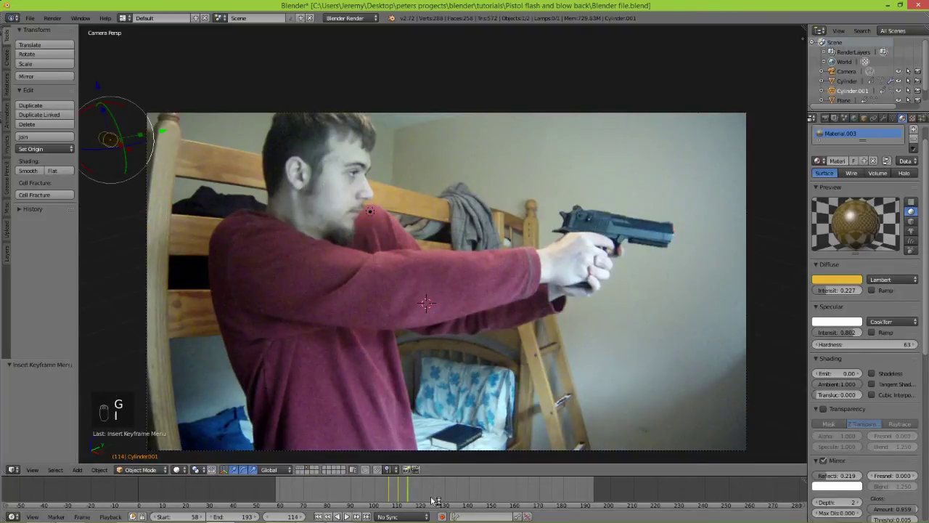
# Play back the adjusted casing ejection from around frame 106
pyautogui.click(386, 488)
pyautogui.click(349, 515)
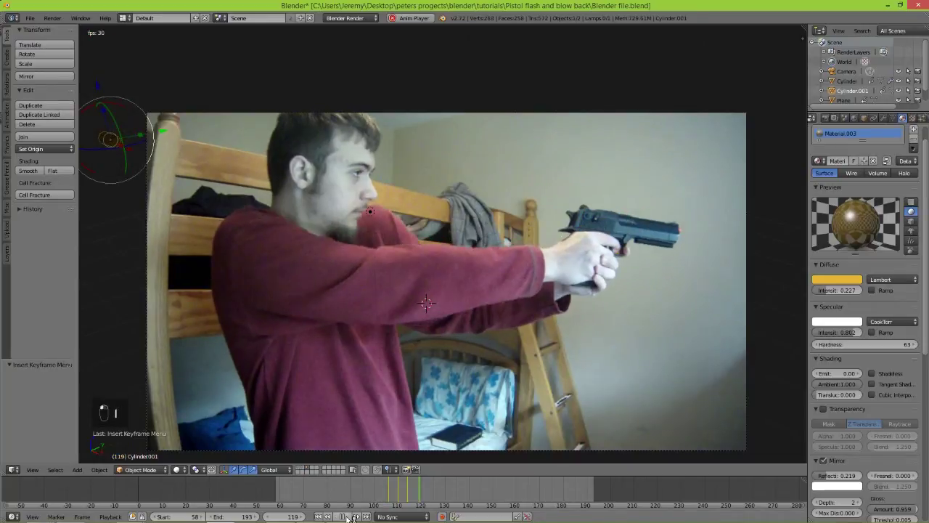
pyautogui.click(344, 516)
# Go to frame 143, just before the following shot, and keyframe the casing in its off-screen position
pyautogui.click(302, 517)
pyautogui.click(302, 517)
pyautogui.click(302, 517)
pyautogui.click(302, 517)
pyautogui.click(302, 516)
pyautogui.click(302, 516)
pyautogui.click(302, 517)
pyautogui.click(302, 517)
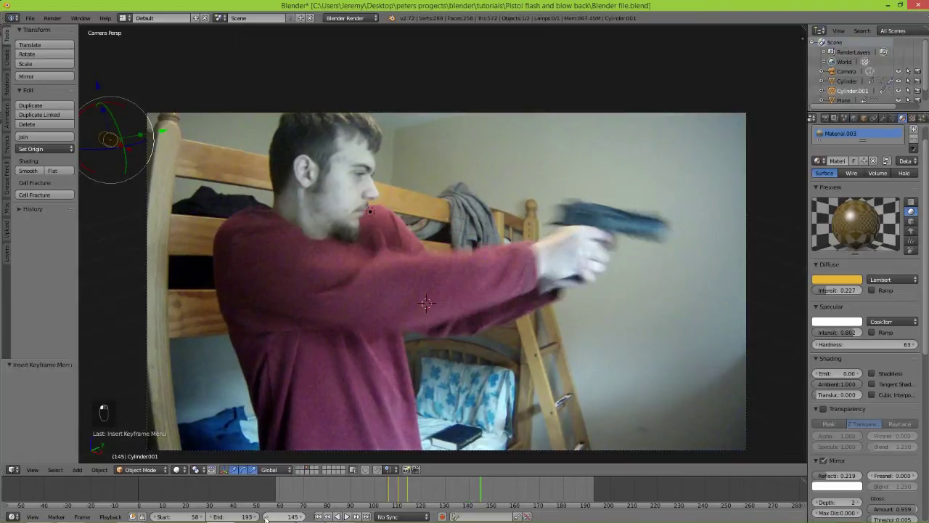
pyautogui.click(268, 517)
pyautogui.click(268, 517)
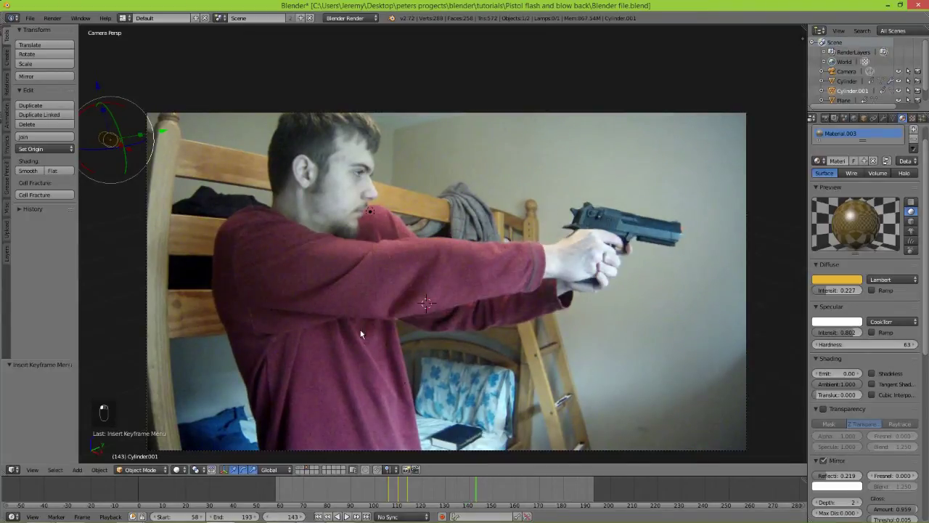
pyautogui.press('i')
pyautogui.click(425, 233)
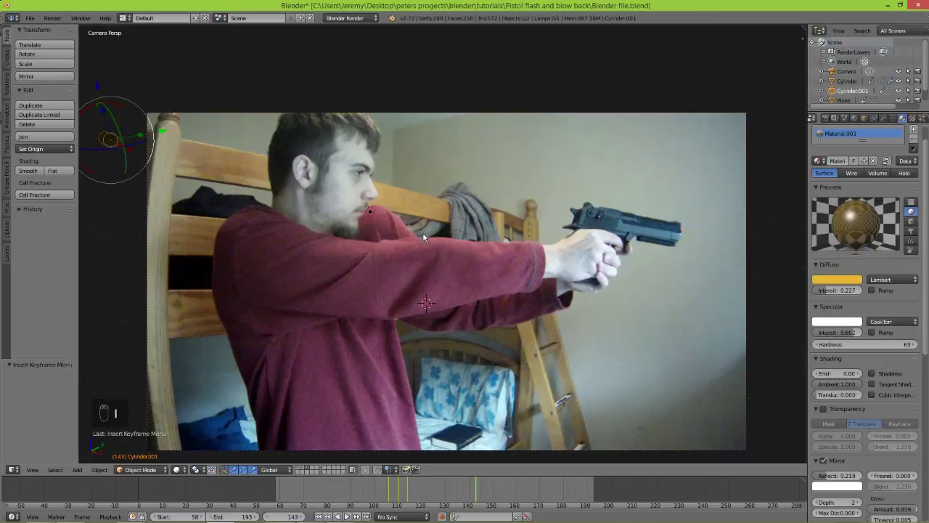
# At frame 144, move the casing back onto the pistol's slide and insert a keyframe
pyautogui.click(303, 517)
pyautogui.press('g')
pyautogui.click(775, 418)
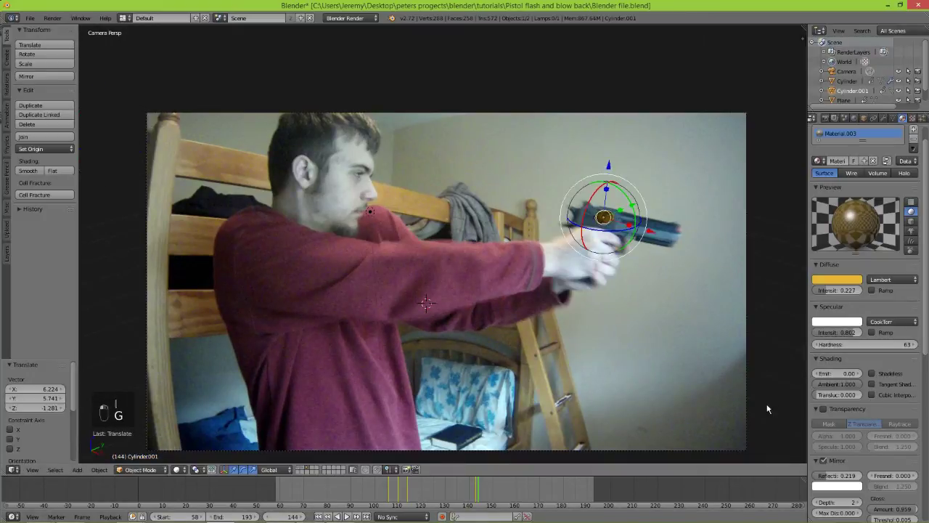
pyautogui.press('i')
pyautogui.click(603, 339)
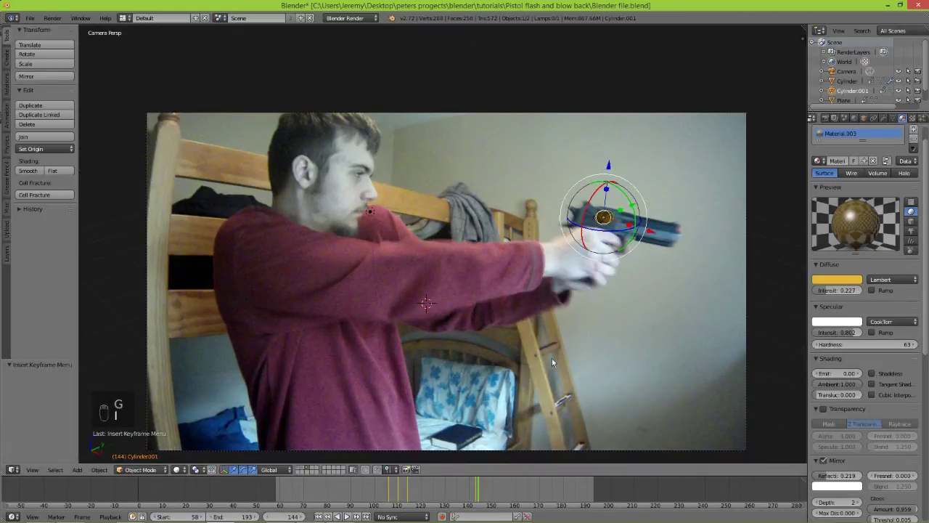
# Advance to frame 152 and move the casing up behind the shooter, past the edge of the camera frame
pyautogui.press('Right')
pyautogui.press('Right')
pyautogui.press('Right')
pyautogui.press('Right')
pyautogui.press('Right')
pyautogui.press('Right')
pyautogui.press('Right')
pyautogui.press('Right')
pyautogui.press('Right')
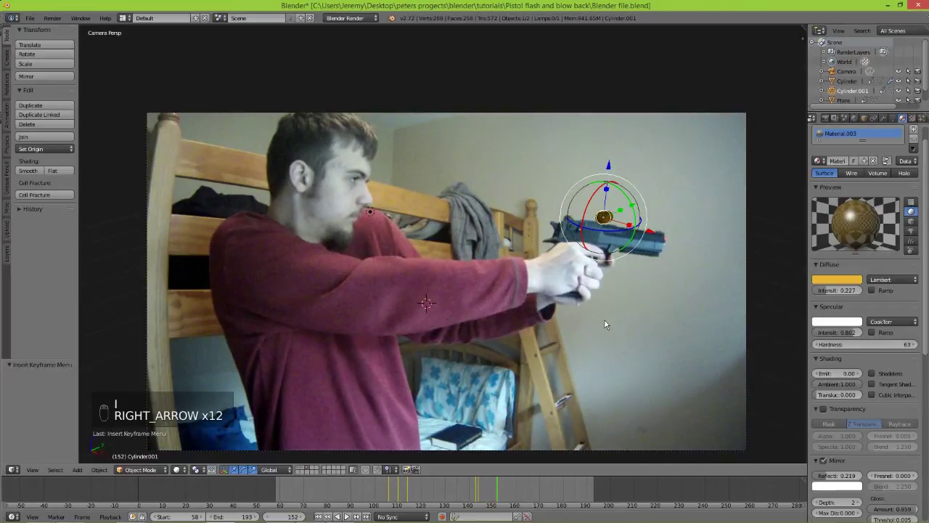
pyautogui.press('g')
pyautogui.click(199, 215)
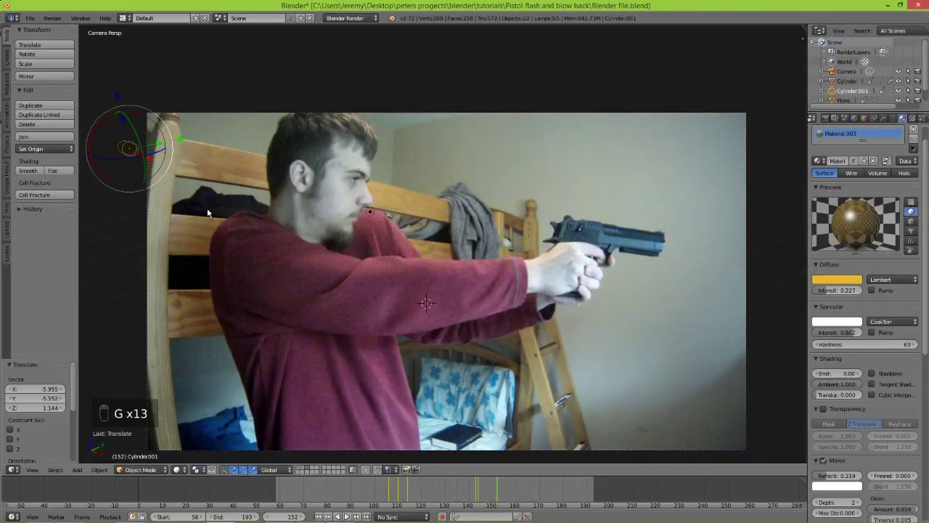
# Tumble the off-screen casing, including a 304.503° rotation, and insert its keyframe at frame 152
pyautogui.press('g')
pyautogui.press('r')
pyautogui.click(156, 120)
pyautogui.scroll(-1, 158, 121)
pyautogui.press('r')
pyautogui.click(235, 139)
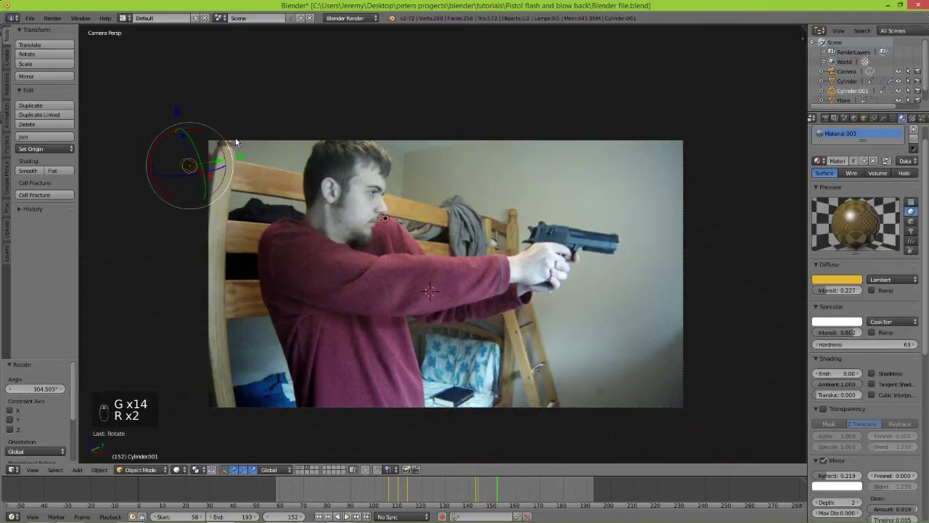
pyautogui.moveTo(198, 148); pyautogui.dragTo(203, 125)
pyautogui.press('i')
pyautogui.click(325, 199)
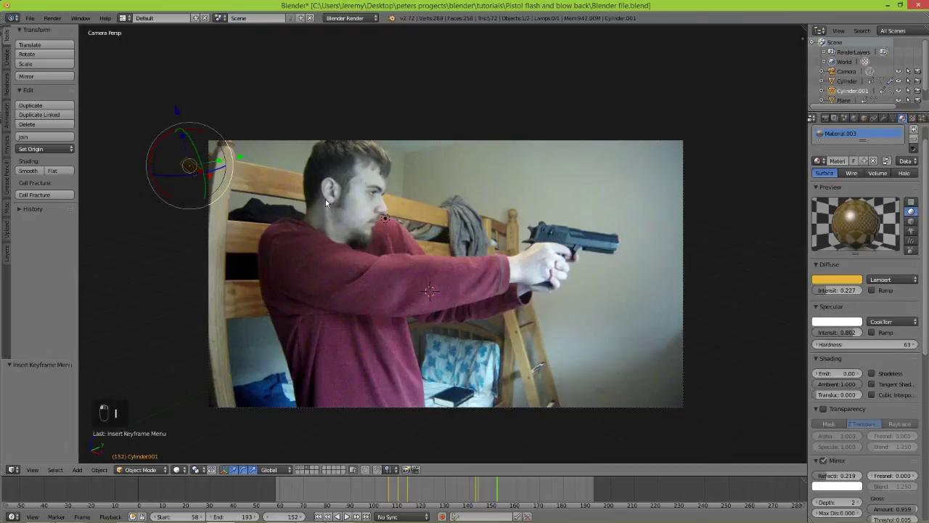
# At frame 147, reposition the casing along its flight path above the shooter's arms and insert a keyframe
pyautogui.click(485, 493)
pyautogui.press('g')
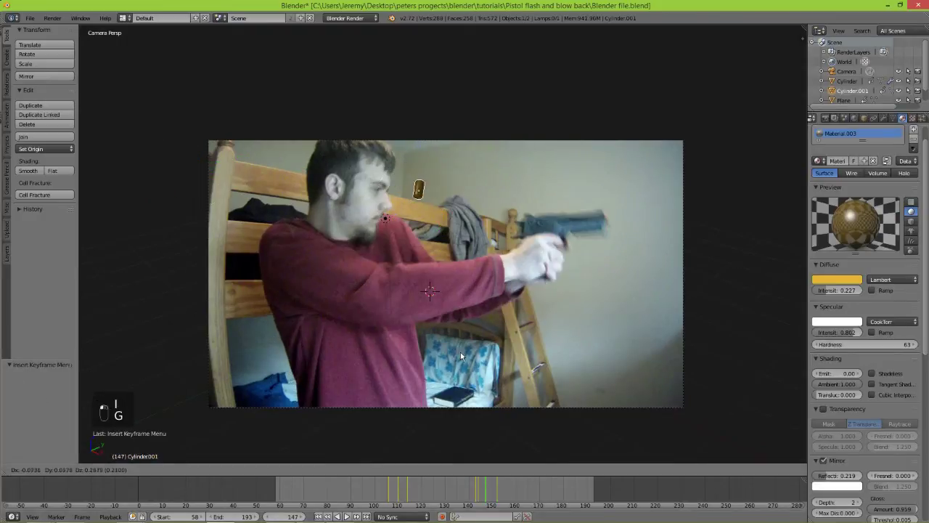
pyautogui.click(461, 341)
pyautogui.press('i')
pyautogui.click(435, 252)
# Play back the casing ejection from frame 142, just before the shot, and stop the playback
pyautogui.click(473, 492)
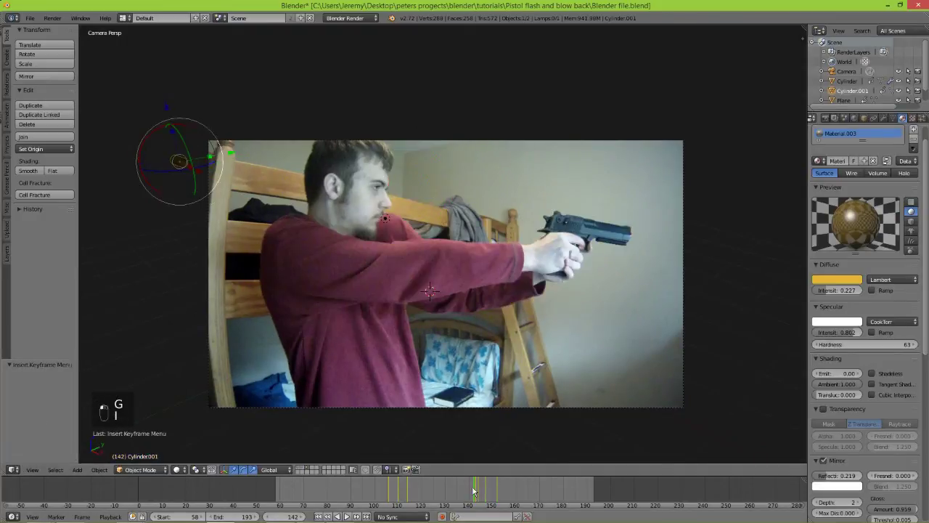
pyautogui.click(346, 516)
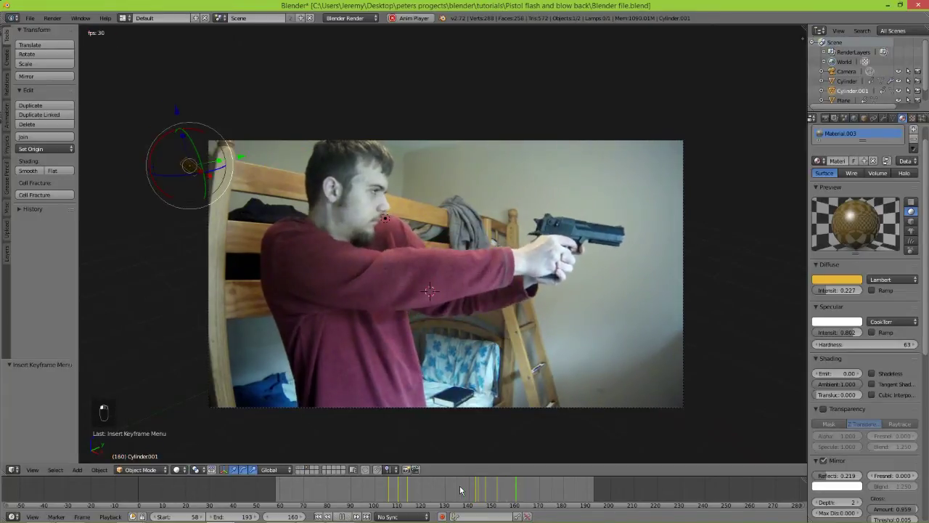
pyautogui.click(342, 516)
# Render frame 146 to check the flying casing, and return to the camera view
pyautogui.moveTo(519, 491); pyautogui.dragTo(483, 492)
pyautogui.press('F12')
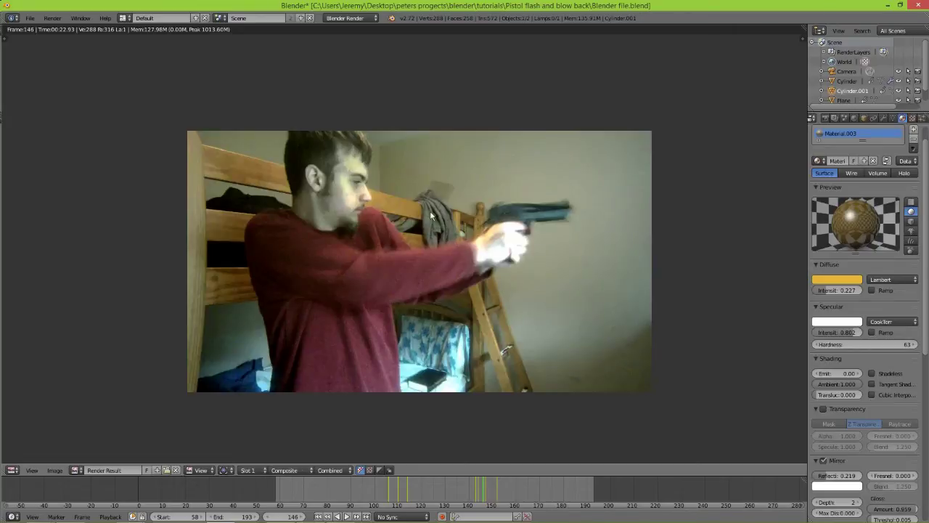
pyautogui.press('F11')
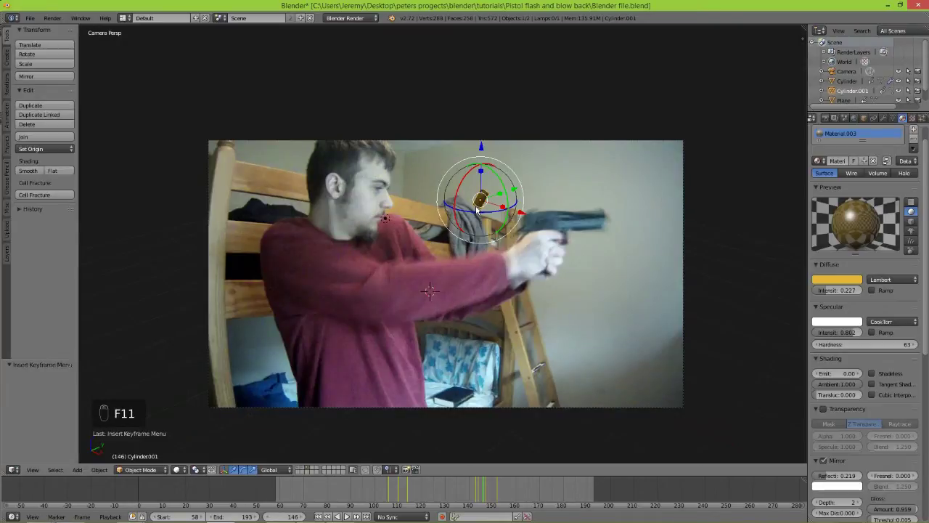
# Go to frame 169, just before the last shot, and keyframe the casing in its off-screen position
pyautogui.click(497, 491)
pyautogui.moveTo(498, 489); pyautogui.dragTo(539, 485)
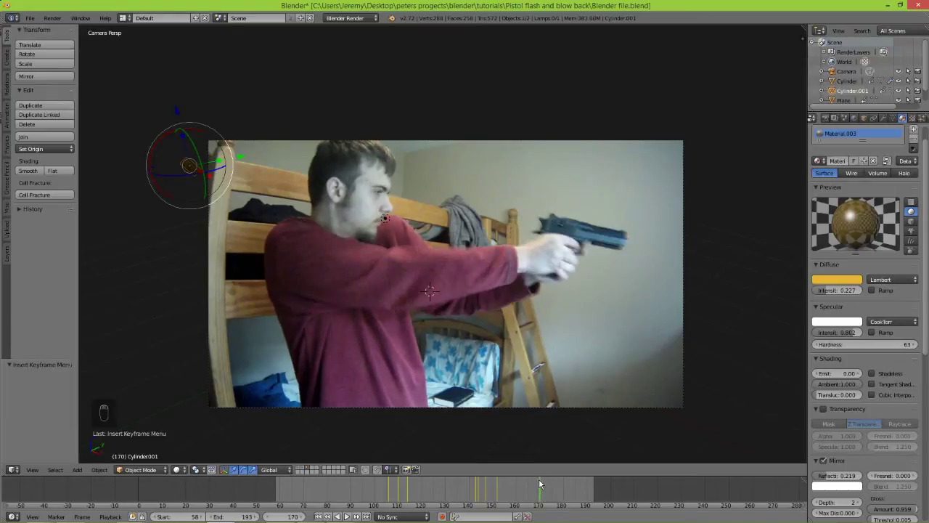
pyautogui.press('Left')
pyautogui.press('i')
pyautogui.click(466, 293)
# At frame 170, move the casing onto the pistol's slide, rotate it to align with the slide, and insert a keyframe
pyautogui.press('Right')
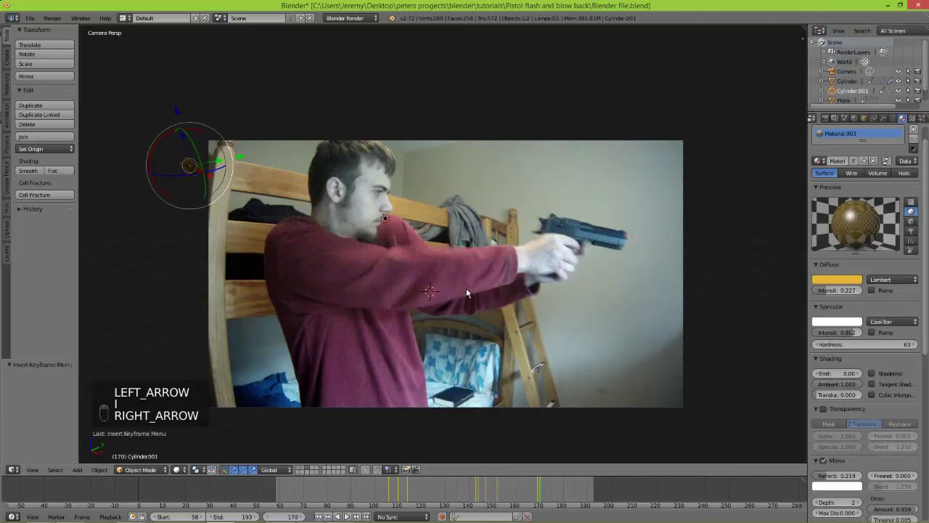
pyautogui.press('g')
pyautogui.press('g')
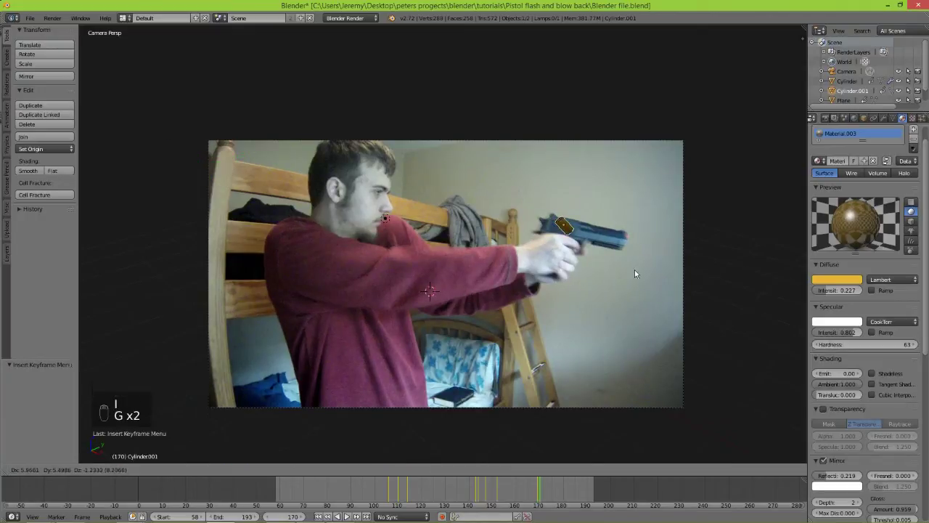
pyautogui.click(634, 274)
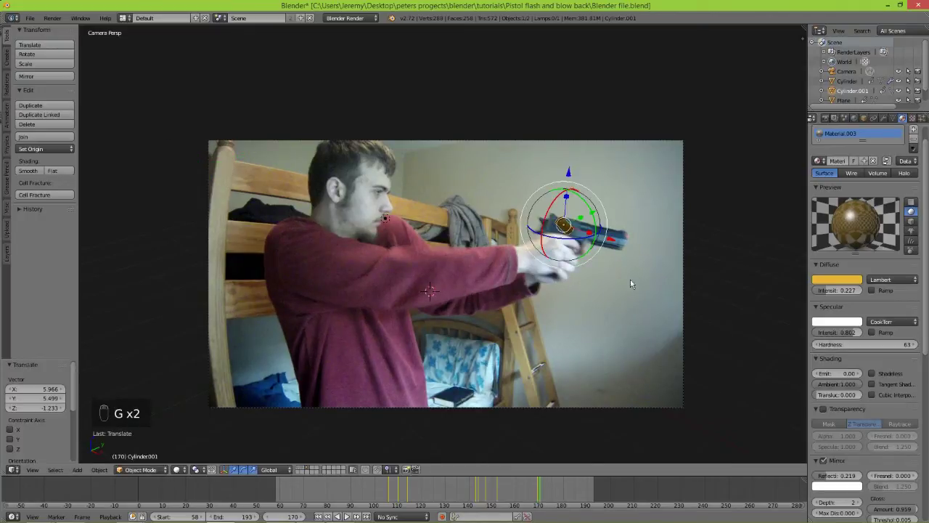
pyautogui.press('r')
pyautogui.click(651, 276)
pyautogui.press('i')
pyautogui.click(632, 268)
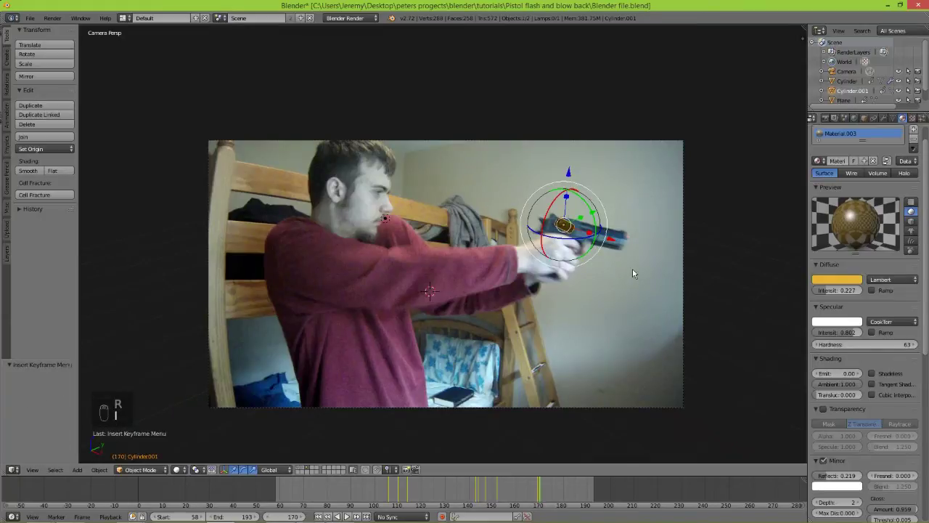
# Advance to frame 179 and move the casing behind the shooter past the camera frame's edge, including a 10.306 shift along X
pyautogui.press('Right')
pyautogui.press('Right')
pyautogui.press('Right')
pyautogui.press('Right')
pyautogui.press('Right')
pyautogui.press('Right')
pyautogui.press('Right')
pyautogui.press('Right')
pyautogui.press('Right')
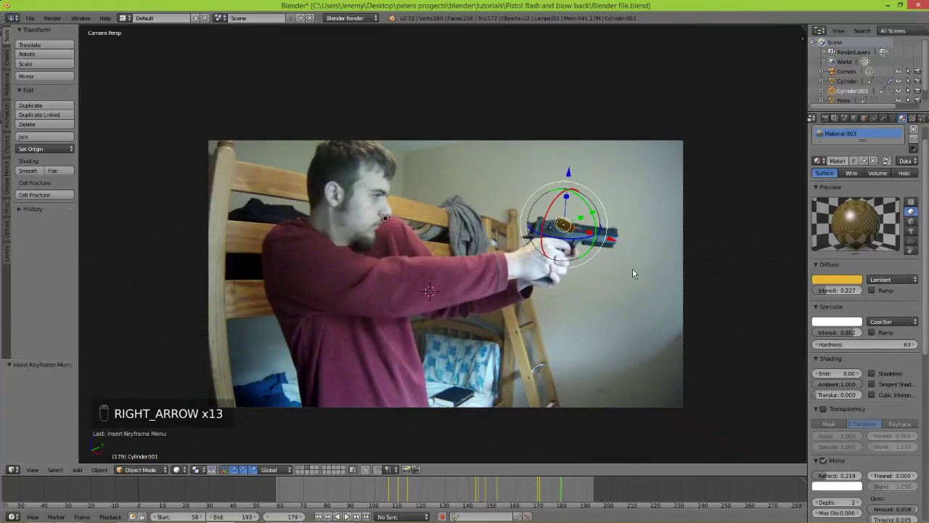
pyautogui.press('g')
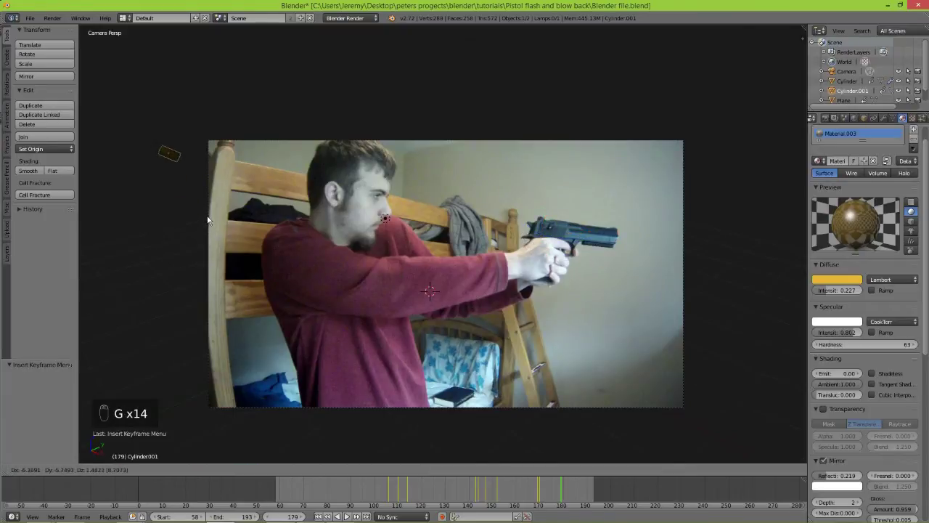
pyautogui.click(210, 221)
pyautogui.moveTo(194, 168); pyautogui.dragTo(603, 347)
pyautogui.press('g')
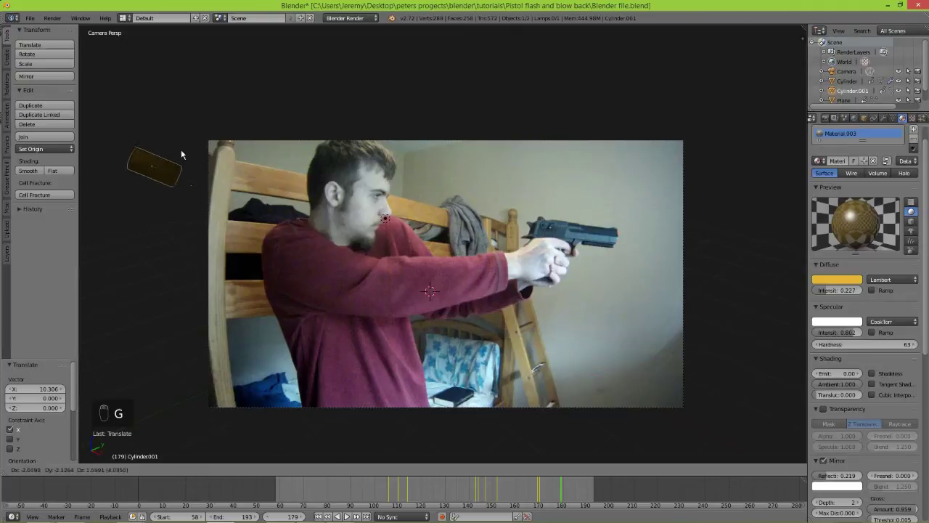
pyautogui.click(174, 150)
# Tumble the off-screen casing, including a -139.36° rotation about Z, and insert its keyframe at frame 179
pyautogui.press('r')
pyautogui.press('r')
pyautogui.click(150, 183)
pyautogui.moveTo(158, 162); pyautogui.dragTo(110, 170)
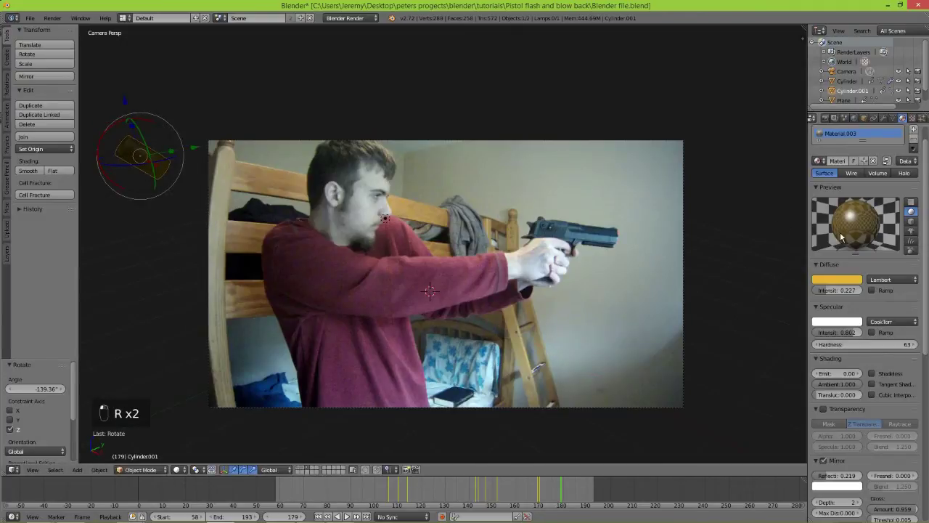
pyautogui.press('i')
pyautogui.click(410, 265)
# At frame 174, raise the casing 0.190 along Z to arc its path and insert a LocRotScale keyframe
pyautogui.click(549, 492)
pyautogui.click(547, 492)
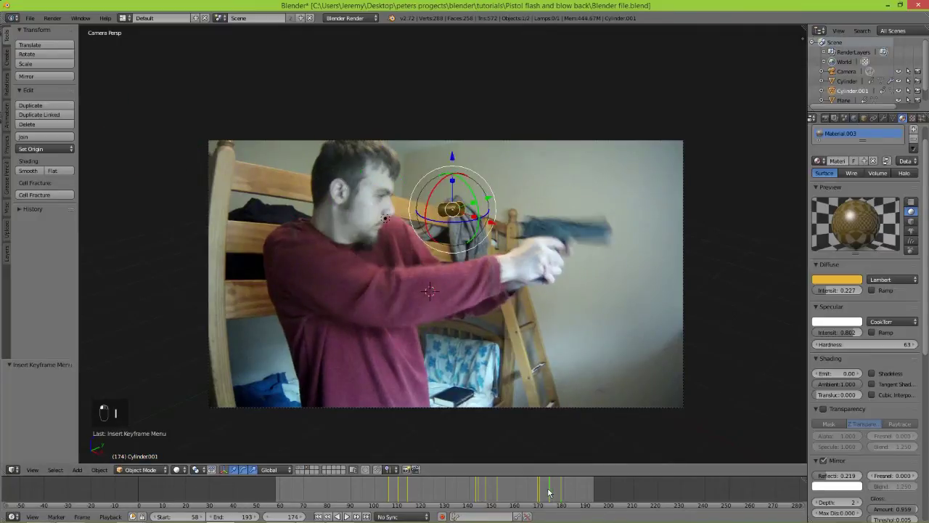
pyautogui.press('g')
pyautogui.click(543, 404)
pyautogui.press('i')
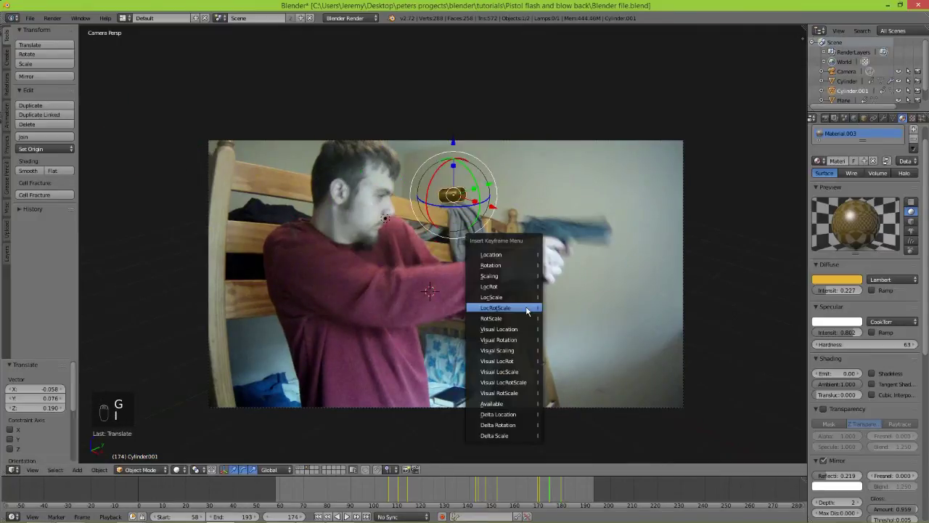
pyautogui.click(527, 310)
# Play back the animation through all the casing ejections, and stop it
pyautogui.click(370, 492)
pyautogui.click(346, 516)
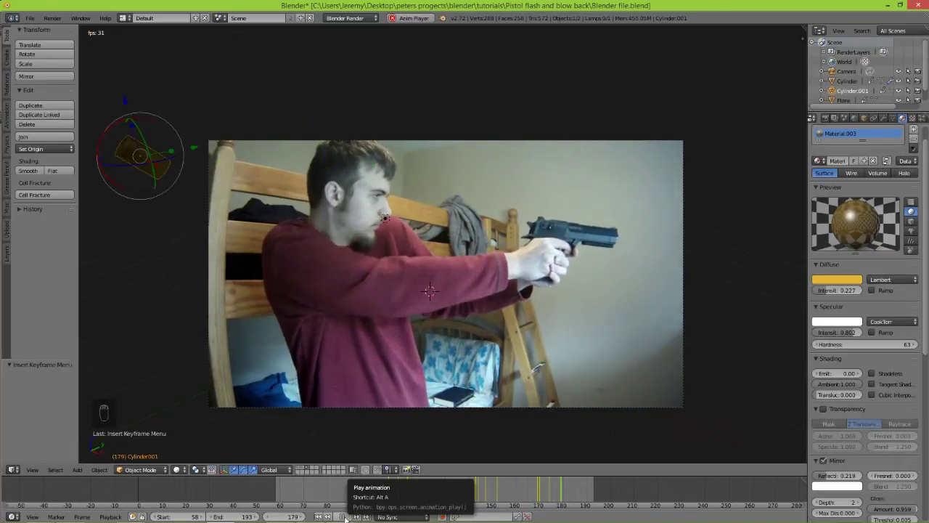
pyautogui.click(346, 516)
# Compare the casing's positions at frames 169 and 170, ending on frame 169
pyautogui.click(535, 488)
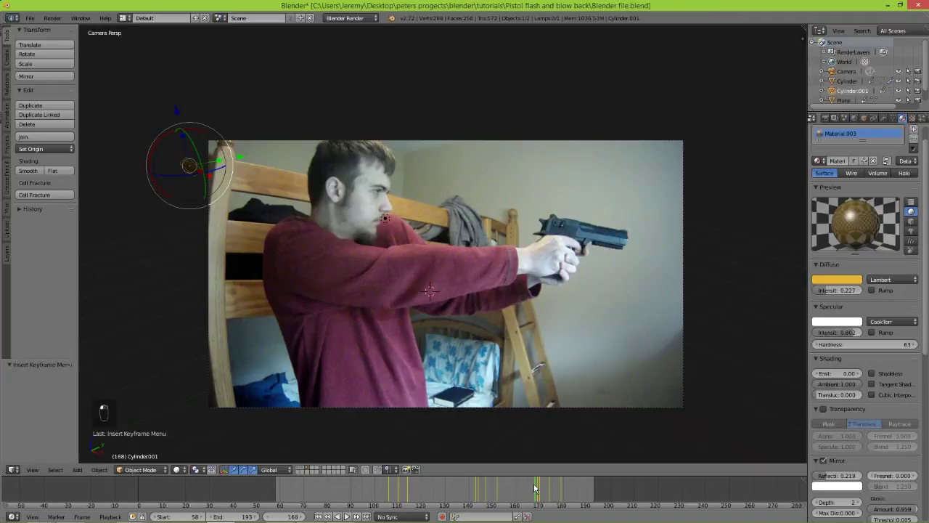
pyautogui.click(537, 488)
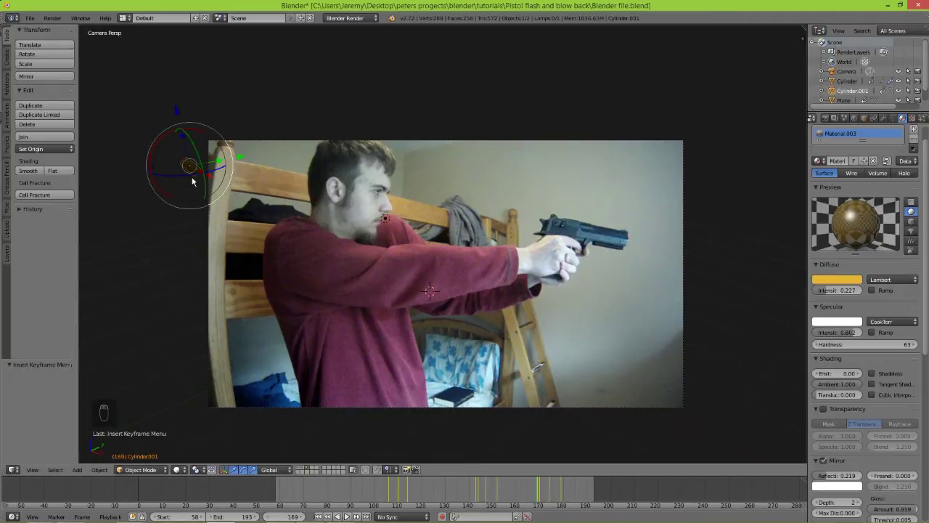
pyautogui.press('Right')
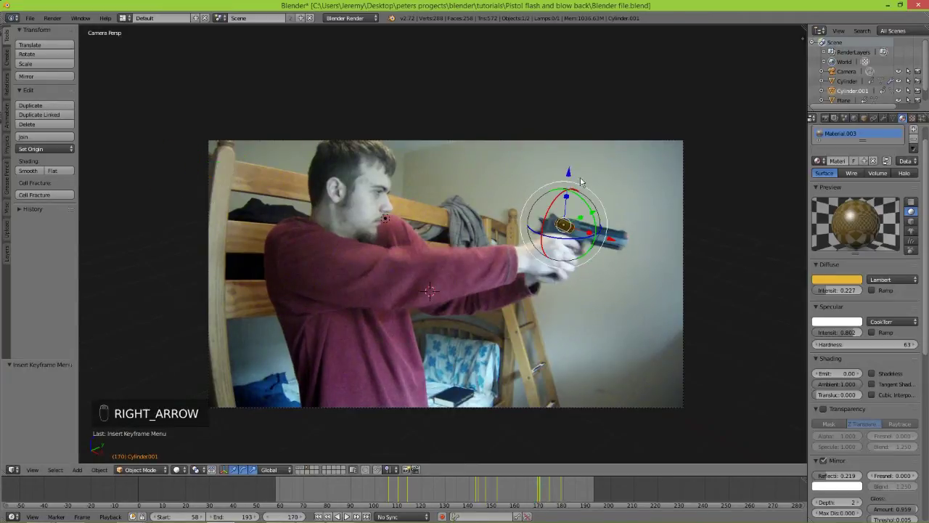
pyautogui.press('Left')
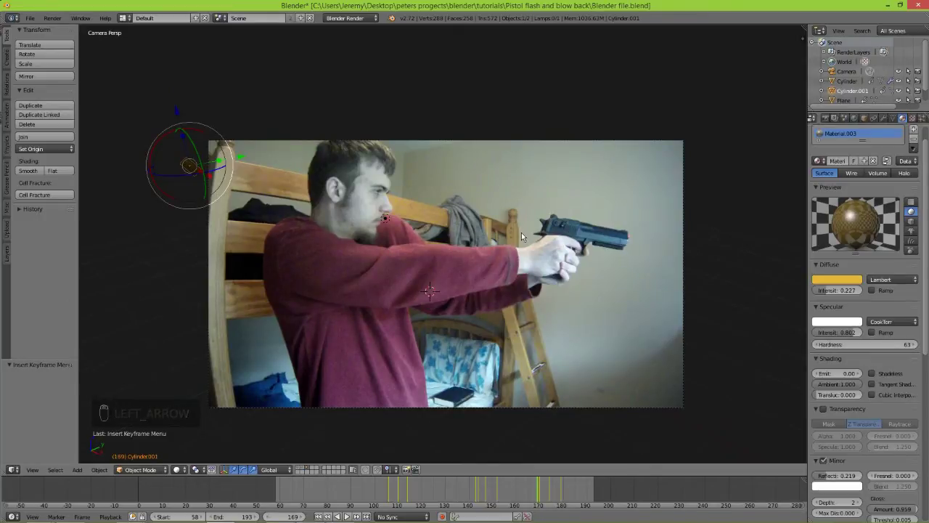
# Render frame 169 and examine the casing's motion blur near the image edge behind the shooter
pyautogui.press('F12')
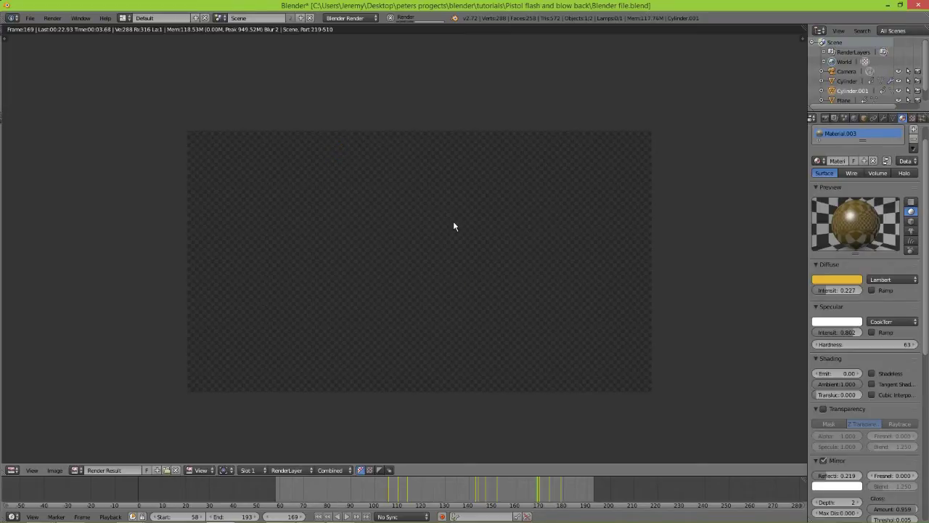
pyautogui.moveTo(342, 251); pyautogui.dragTo(524, 255, button='middle')
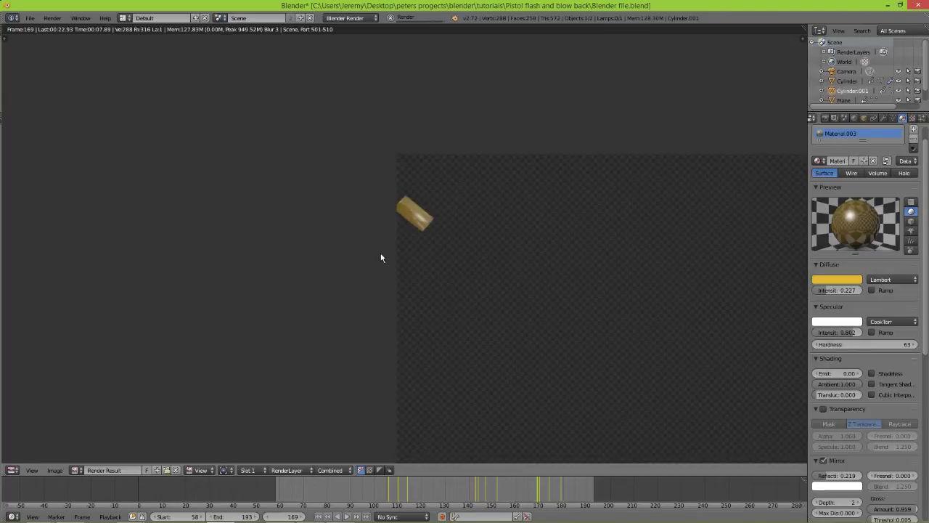
pyautogui.moveTo(604, 242); pyautogui.dragTo(445, 188, button='middle')
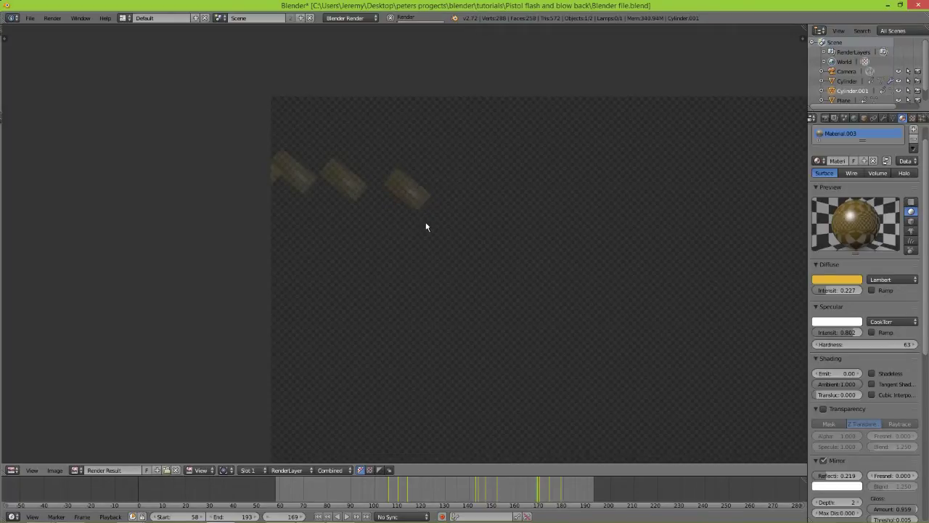
pyautogui.scroll(-1, 385, 228)
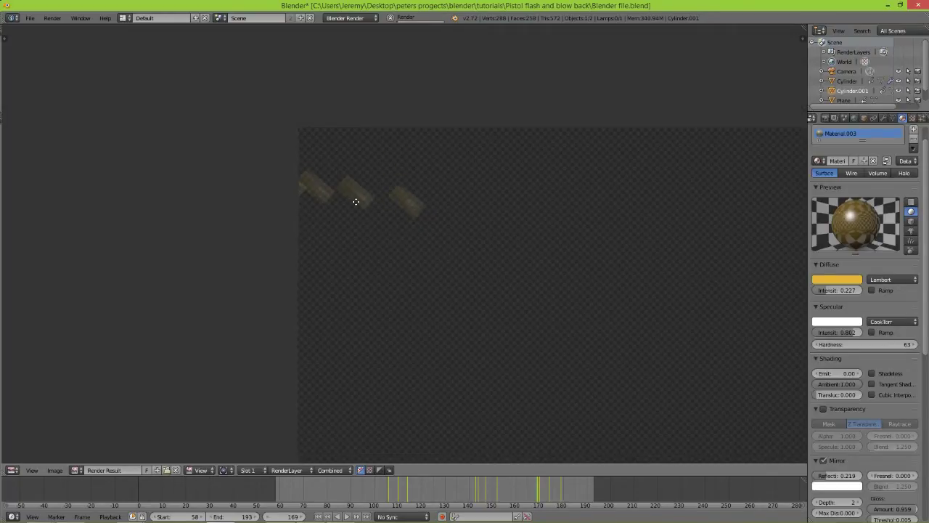
pyautogui.scroll(3, 355, 202)
pyautogui.scroll(3, 311, 276)
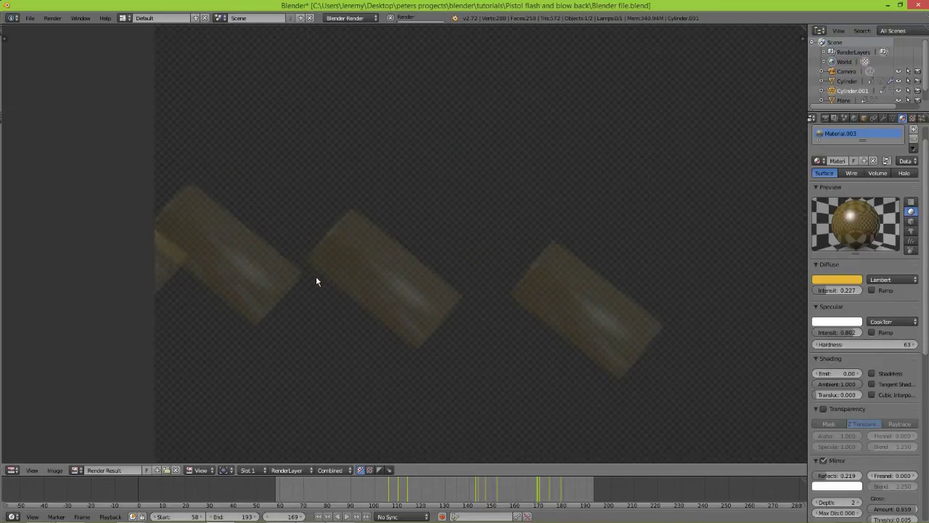
pyautogui.scroll(-5, 364, 292)
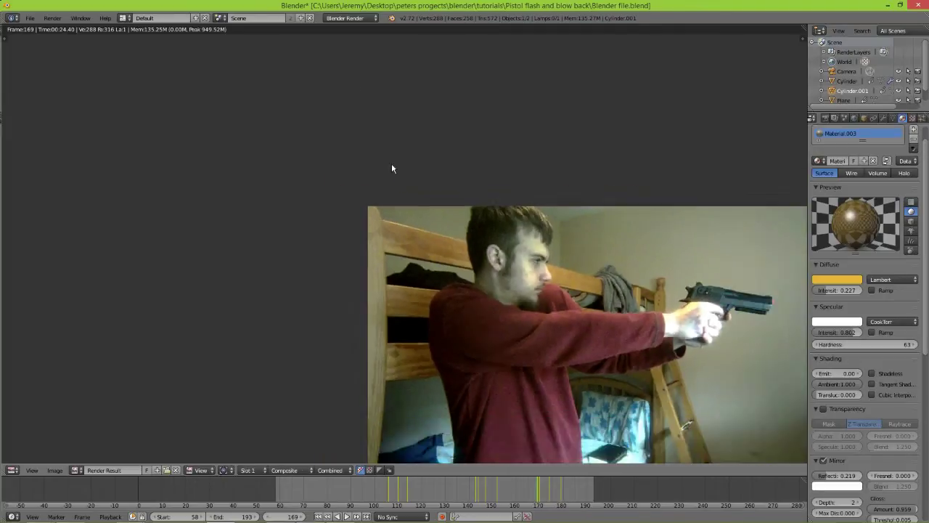
pyautogui.scroll(3, 317, 190)
pyautogui.scroll(2, 317, 190)
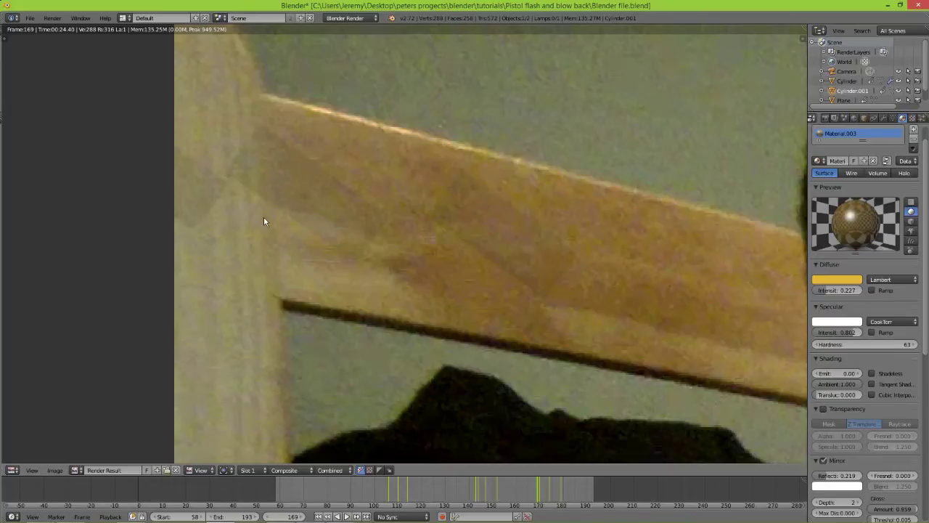
pyautogui.press('F11')
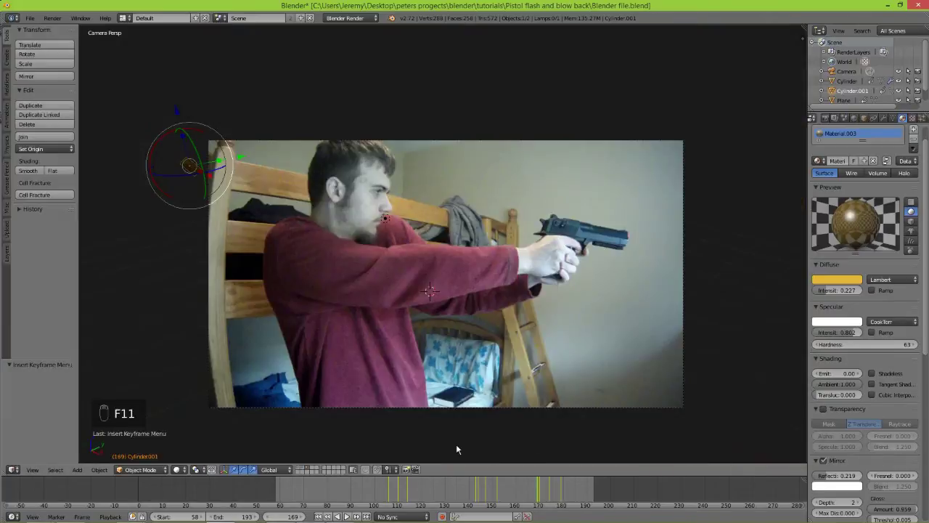
# At frame 169, move the casing far outside the camera frame by -163.327, -97.625, 106.323 and insert a LocRotScale keyframe
pyautogui.scroll(-1, 539, 433)
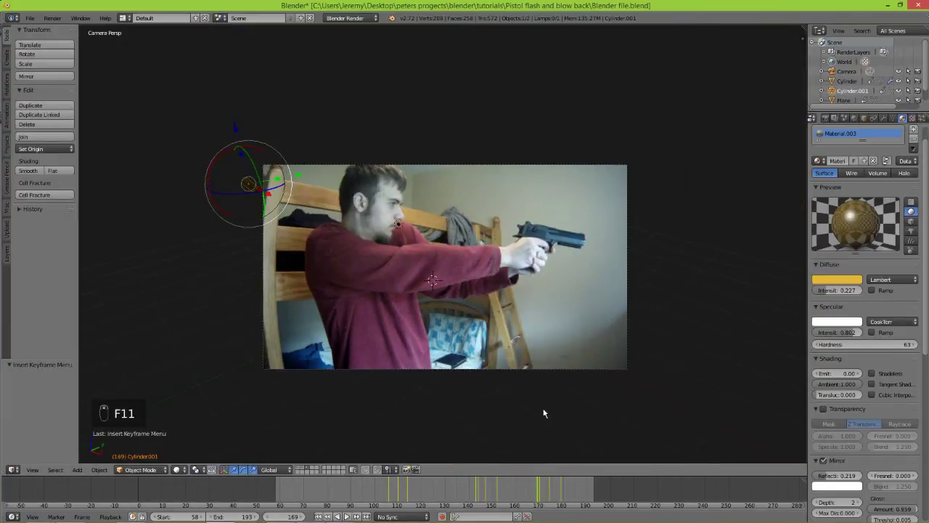
pyautogui.scroll(-2, 503, 310)
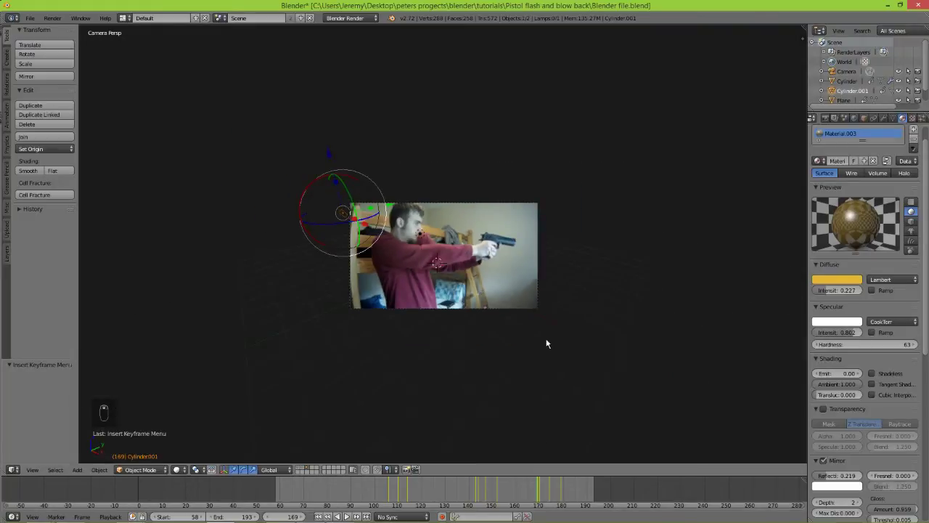
pyautogui.scroll(5, 166, 186)
pyautogui.scroll(-7, 275, 212)
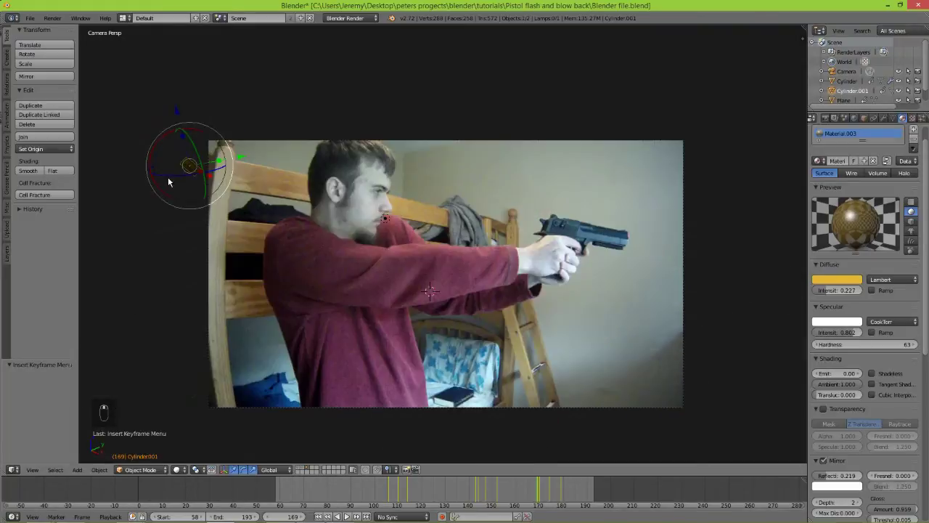
pyautogui.press('g')
pyautogui.click(633, 244)
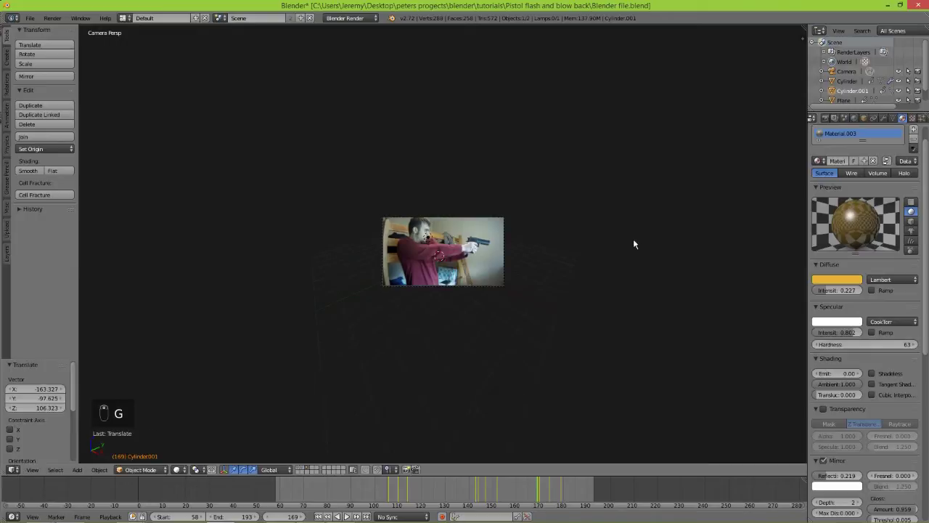
pyautogui.press('i')
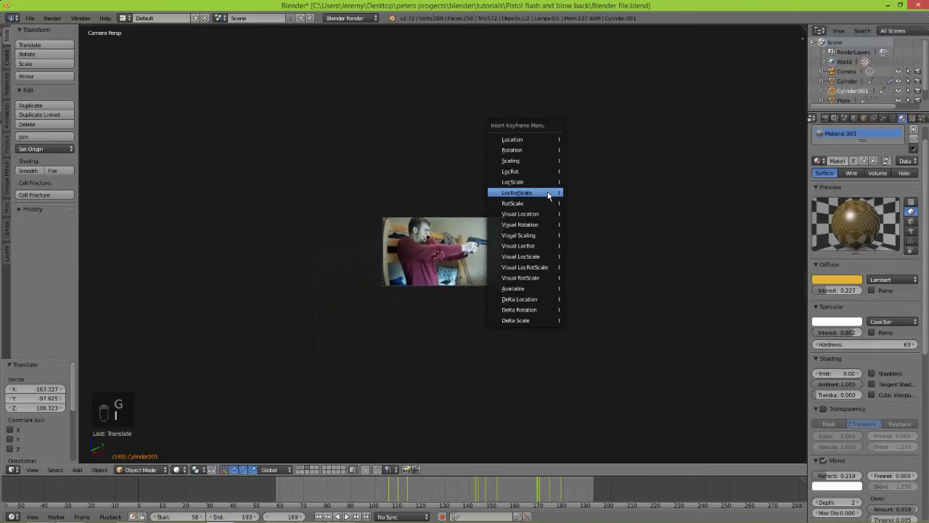
pyautogui.click(546, 190)
# At frame 143, move the casing outside the camera frame by -196.281, -109.359, 138.697 and insert a LocRotScale keyframe
pyautogui.click(474, 494)
pyautogui.press('g')
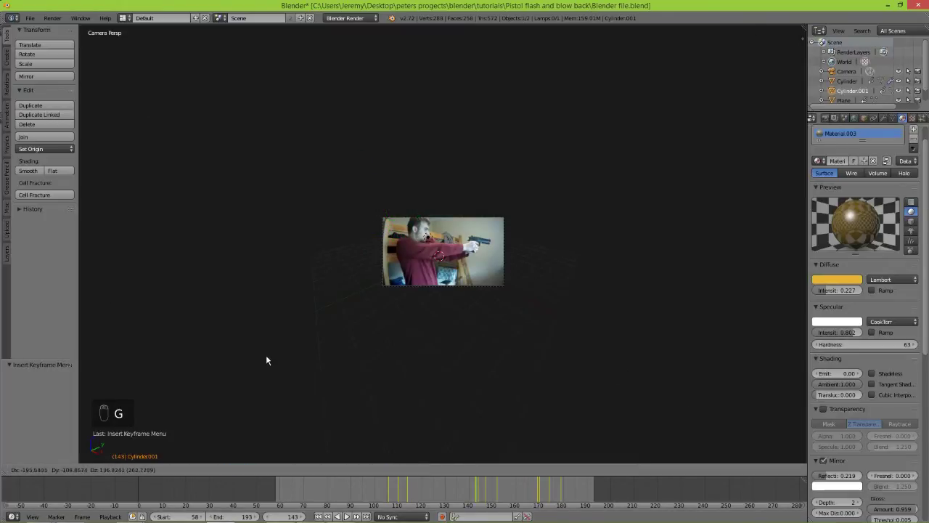
pyautogui.click(315, 278)
pyautogui.press('i')
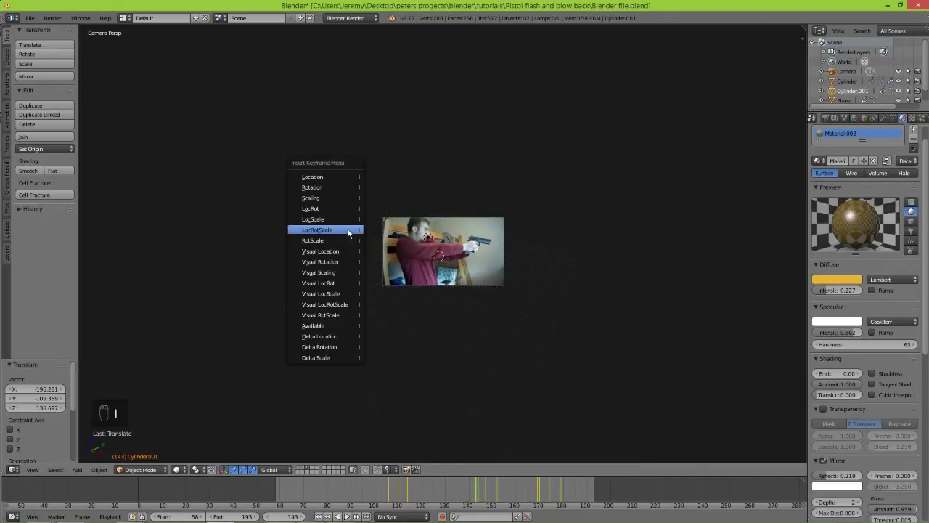
pyautogui.click(346, 228)
# At frame 105, move the casing outside the camera frame by -95.674, -61.469, 56.408 and insert a LocRotScale keyframe
pyautogui.moveTo(390, 491); pyautogui.dragTo(386, 491)
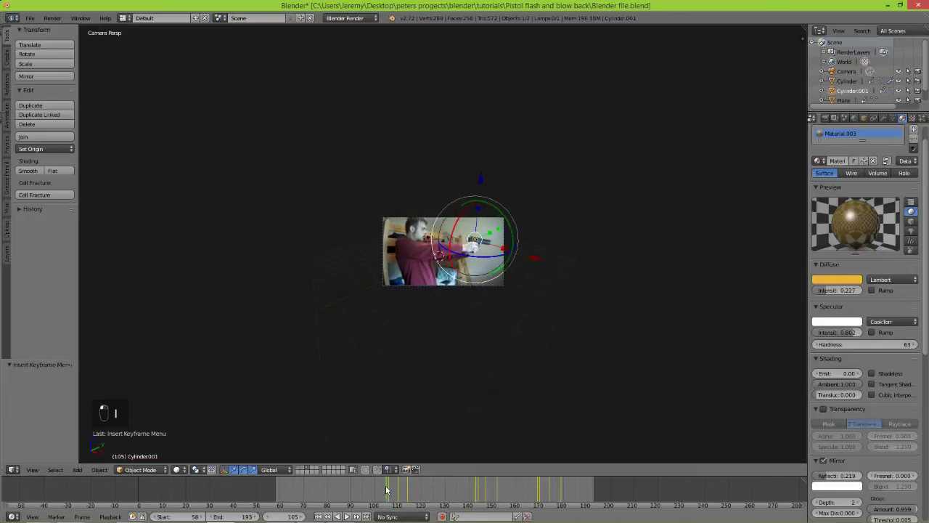
pyautogui.press('g')
pyautogui.click(794, 77)
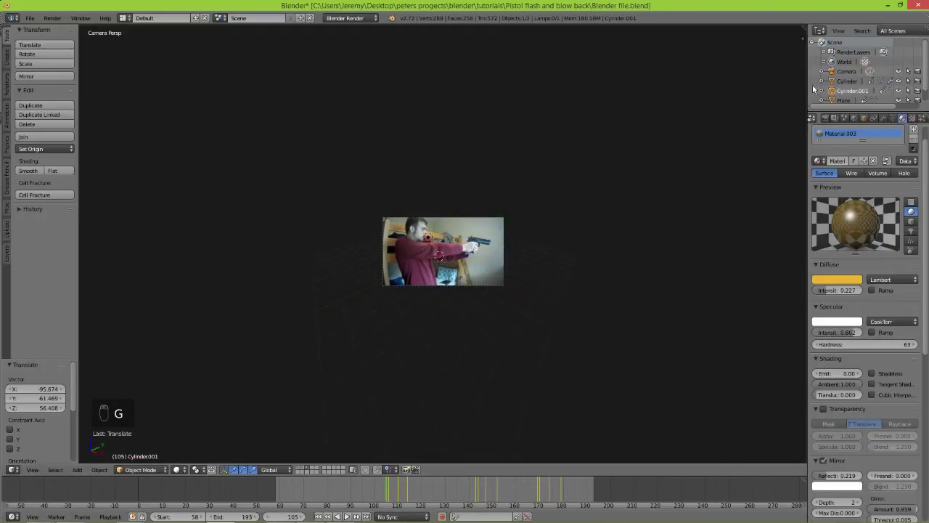
pyautogui.press('o')
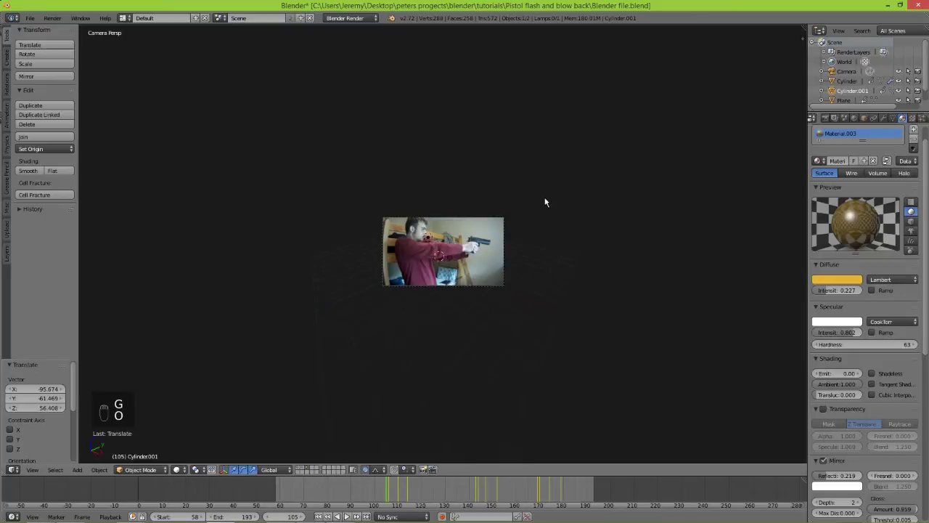
pyautogui.press('i')
pyautogui.click(545, 208)
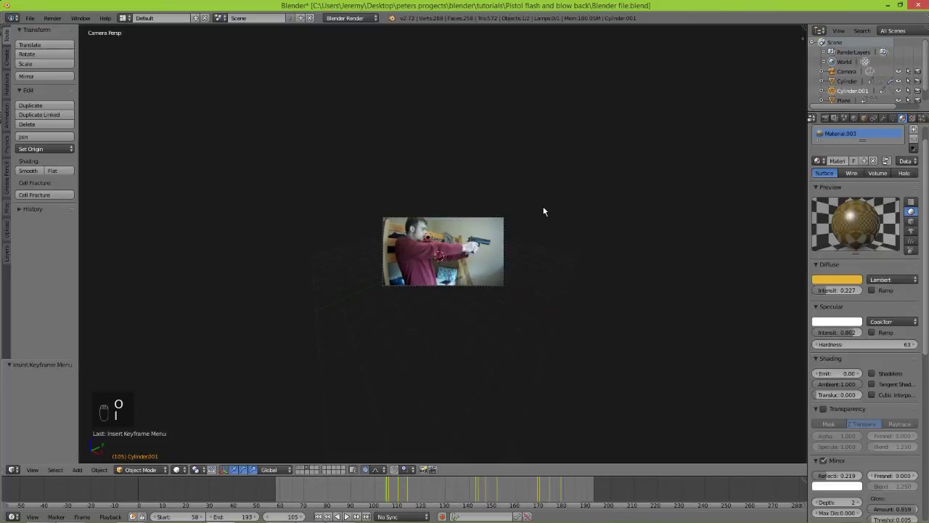
# Play back the animation briefly, stop it, and return to frame 105
pyautogui.click(347, 516)
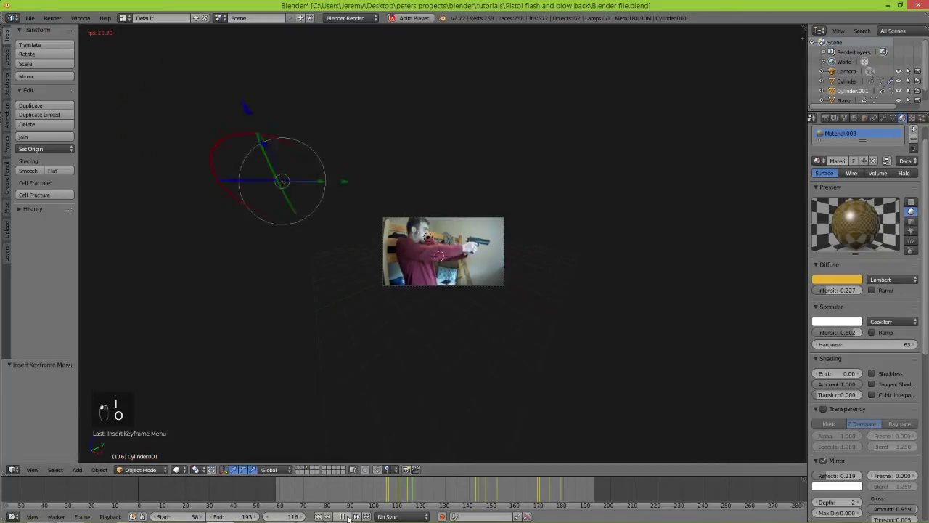
pyautogui.click(348, 516)
pyautogui.click(387, 492)
pyautogui.moveTo(387, 492); pyautogui.dragTo(385, 491)
# Render frame 105, check the composite for stray casing motion blur, and return to the 3D view
pyautogui.press('F12')
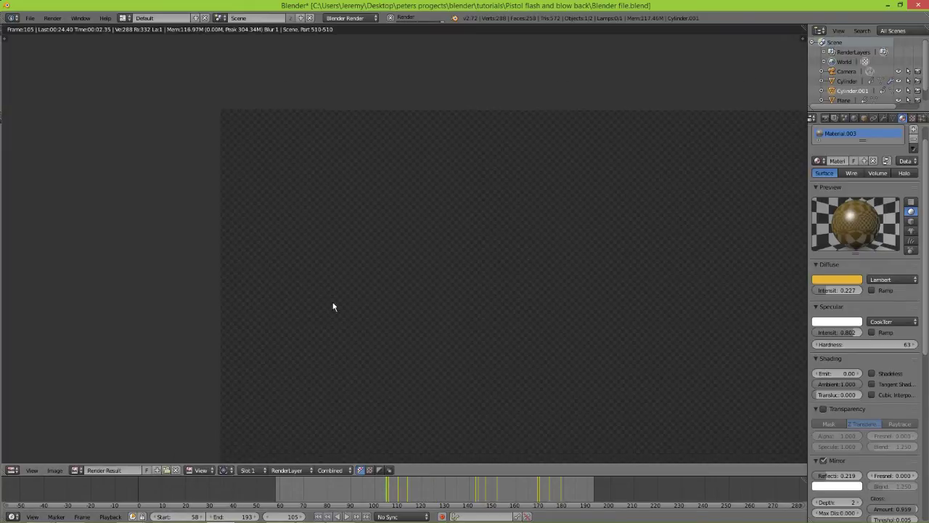
pyautogui.moveTo(315, 270); pyautogui.dragTo(265, 197, button='middle')
pyautogui.scroll(-2, 329, 216)
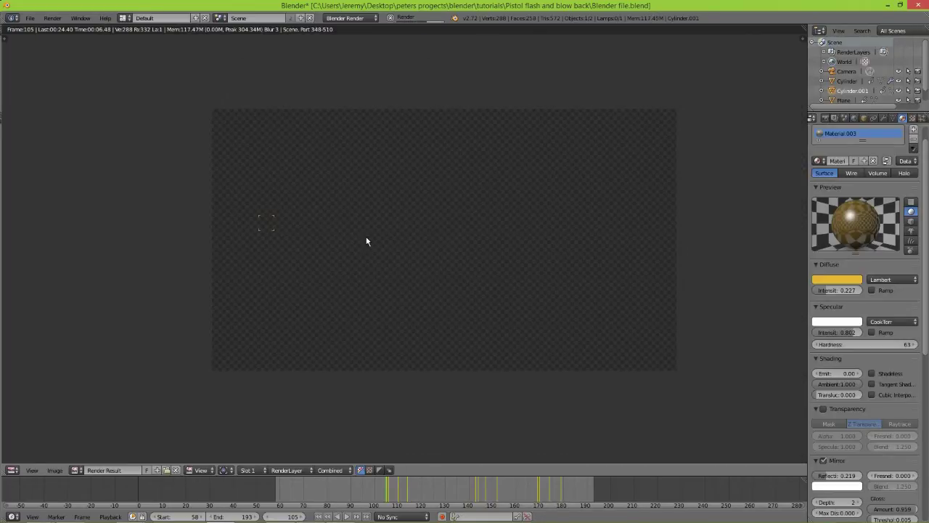
pyautogui.scroll(1, 367, 240)
pyautogui.moveTo(365, 243); pyautogui.dragTo(355, 247, button='middle')
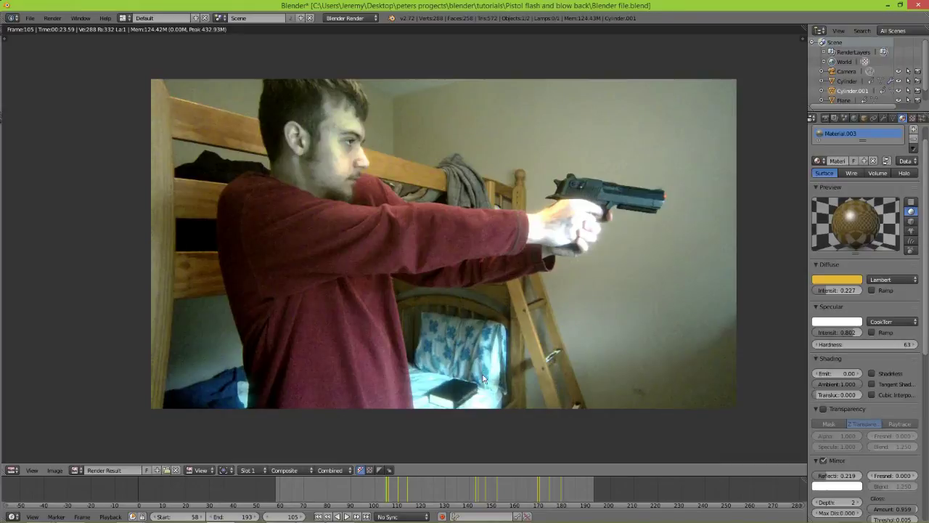
pyautogui.moveTo(332, 370); pyautogui.dragTo(299, 375, button='middle')
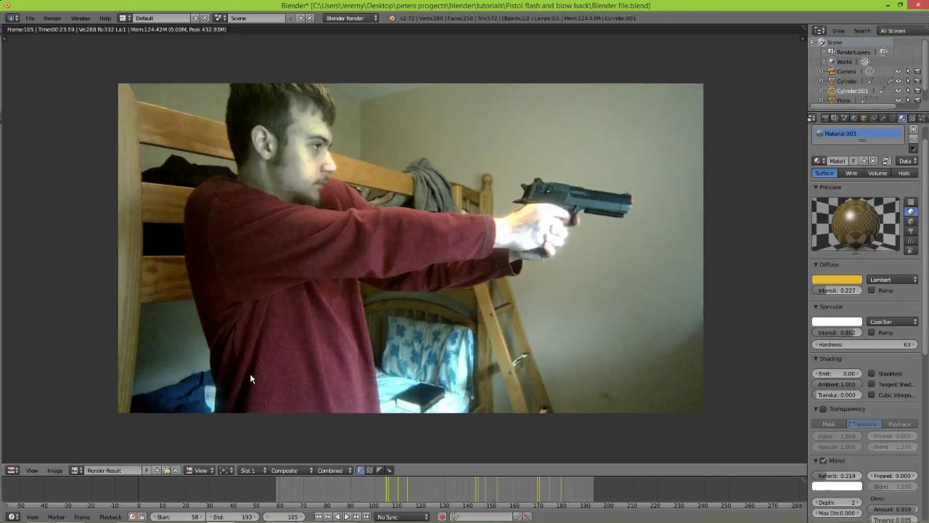
pyautogui.click(13, 470)
pyautogui.click(15, 459)
# Show the layers holding the pistol slide and the muzzle flash together with the casing
pyautogui.scroll(7, 347, 408)
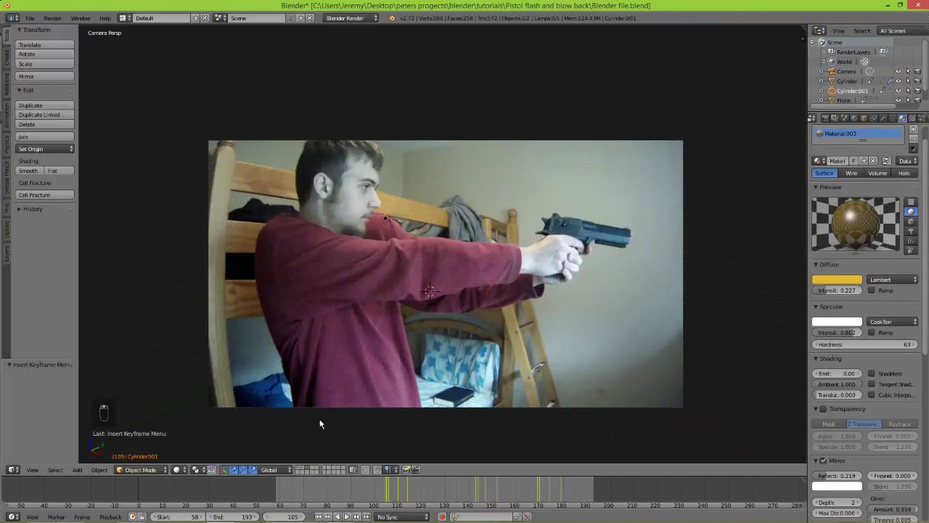
pyautogui.keyDown('shift'); pyautogui.click(302, 468); pyautogui.keyUp('shift')
pyautogui.keyDown('shift'); pyautogui.click(298, 467); pyautogui.keyUp('shift')
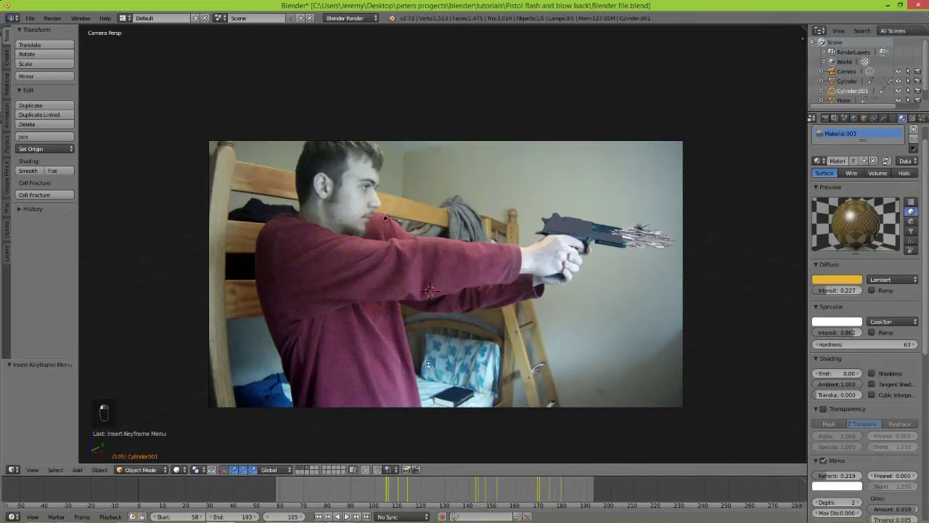
pyautogui.press('F12')
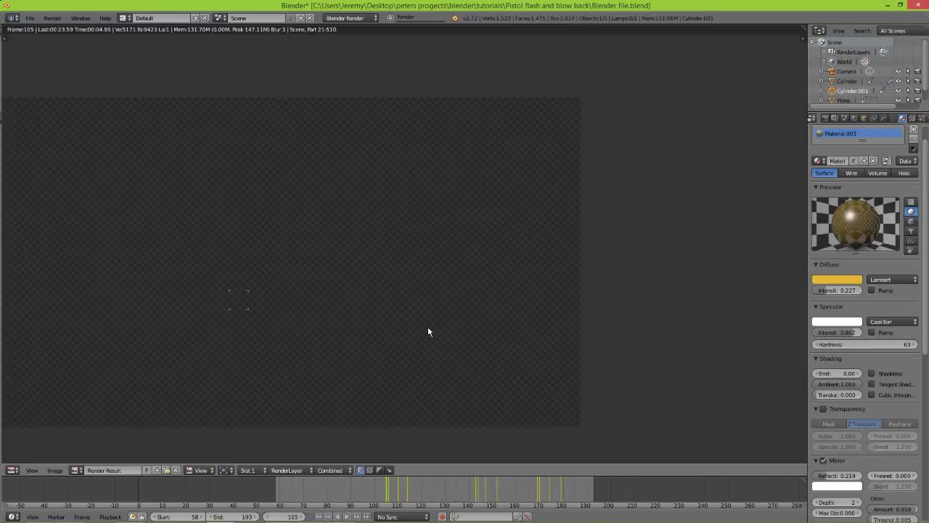
pyautogui.click(390, 18)
pyautogui.press('F11')
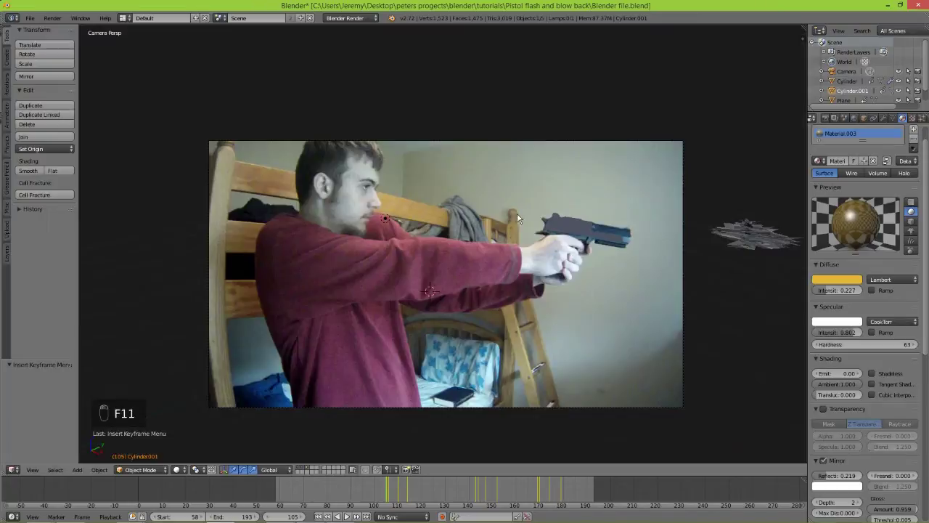
# Go to frame 108, render it with all layers, and inspect the slide, casing and muzzle flash as they render
pyautogui.press('Right')
pyautogui.press('Right')
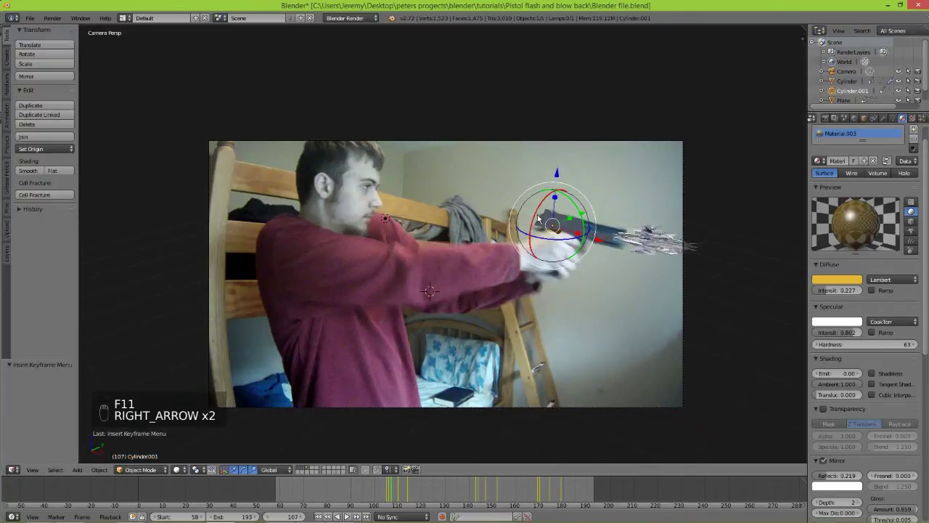
pyautogui.press('Right')
pyautogui.press('F12')
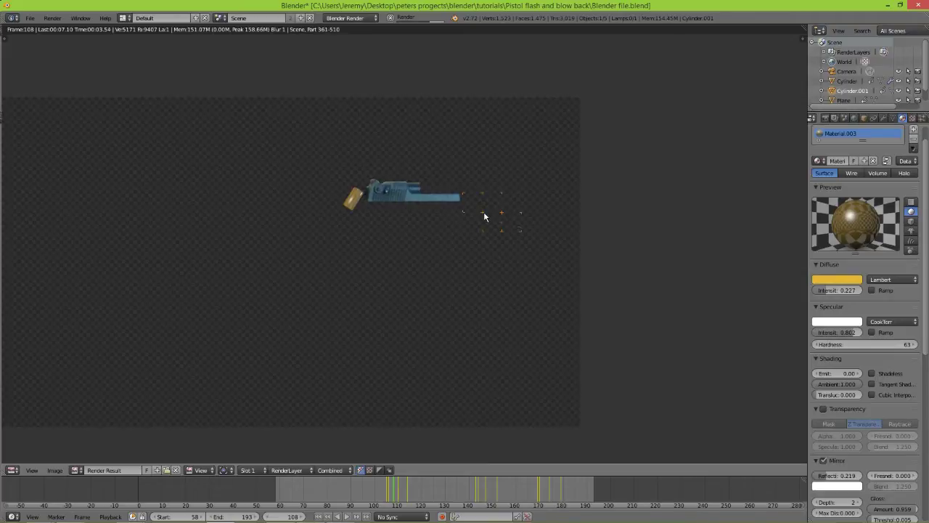
pyautogui.scroll(2, 473, 215)
pyautogui.moveTo(473, 216); pyautogui.dragTo(468, 276, button='middle')
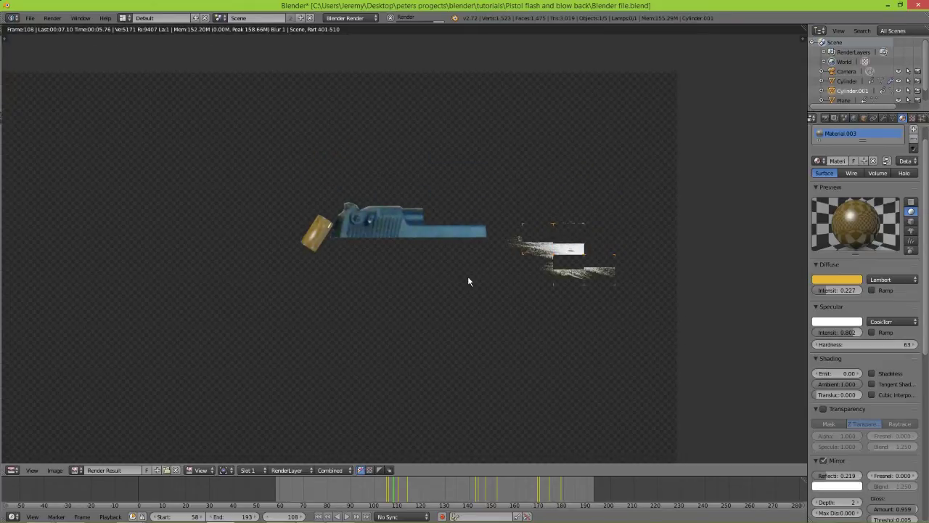
pyautogui.scroll(3, 605, 302)
pyautogui.scroll(3, 271, 310)
pyautogui.moveTo(602, 303); pyautogui.dragTo(212, 276, button='middle')
pyautogui.scroll(-2, 212, 276)
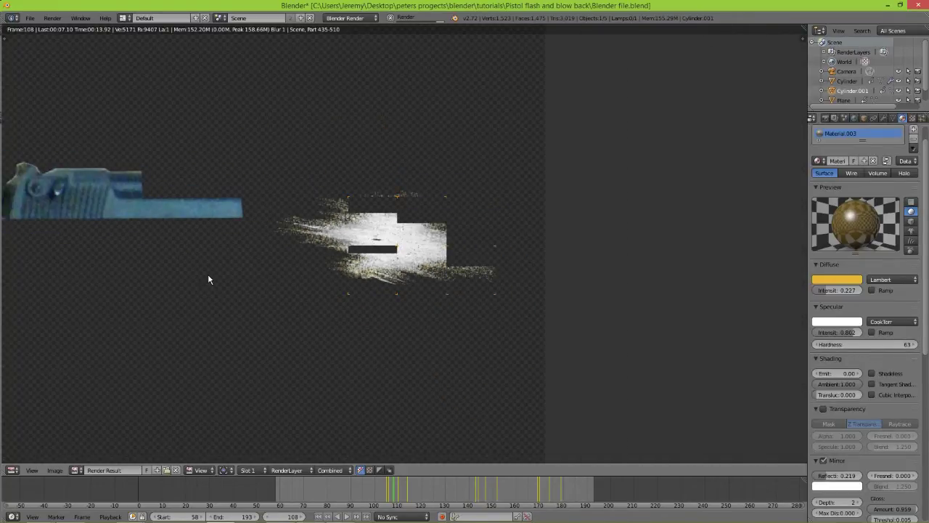
pyautogui.scroll(-3, 208, 275)
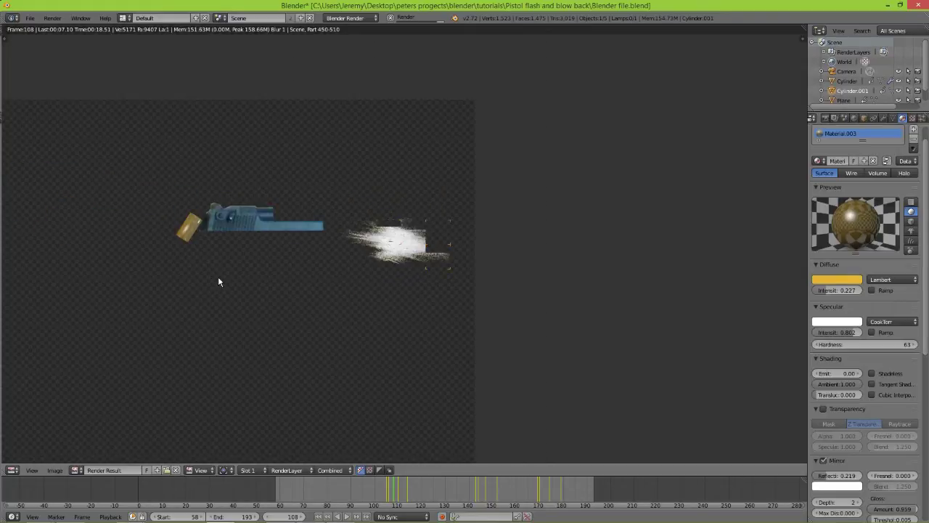
pyautogui.moveTo(218, 277); pyautogui.dragTo(235, 283, button='middle')
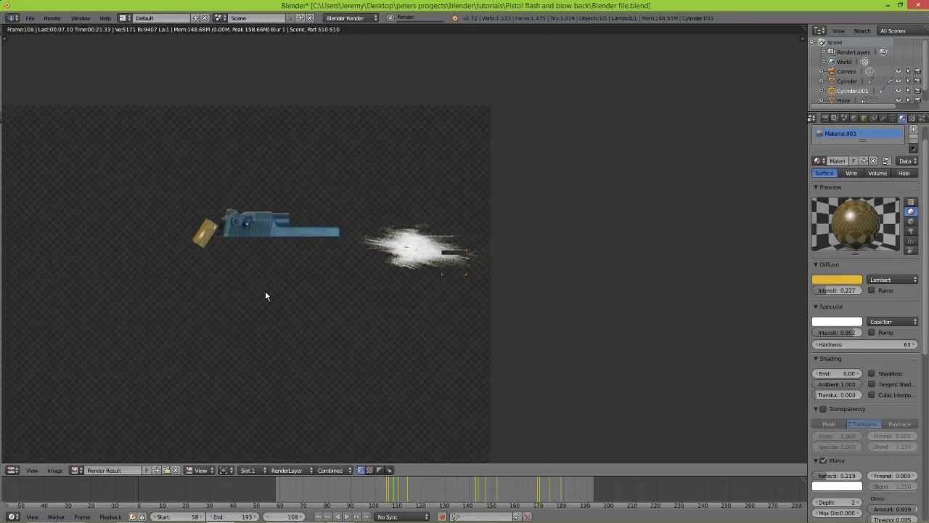
pyautogui.moveTo(313, 266); pyautogui.dragTo(362, 275, button='middle')
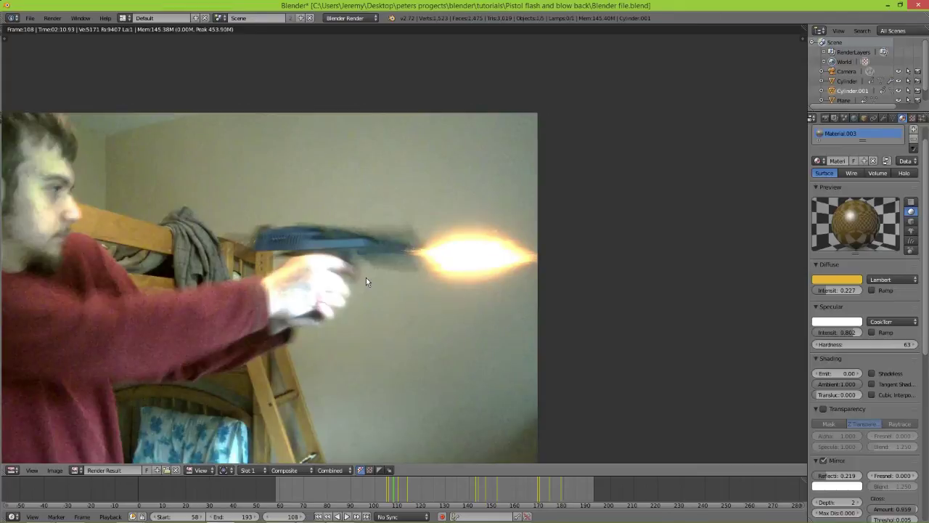
# Examine the finished frame 108 composite around the pistol and hand, and return to the 3D view
pyautogui.scroll(4, 366, 277)
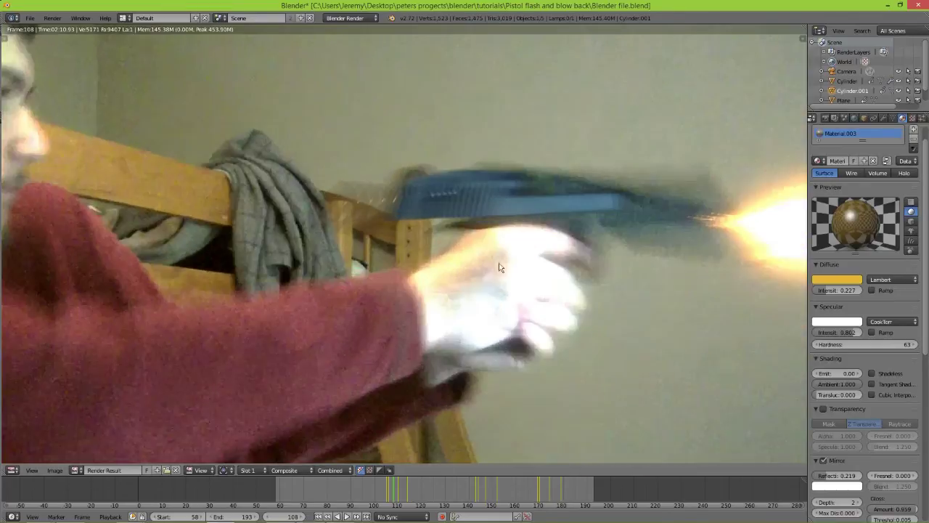
pyautogui.scroll(-1, 439, 199)
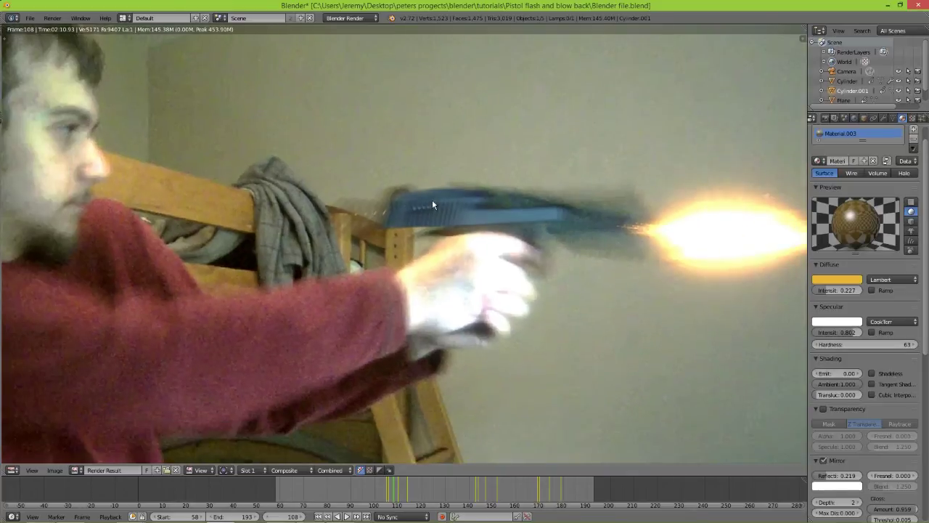
pyautogui.click(13, 466)
pyautogui.click(13, 460)
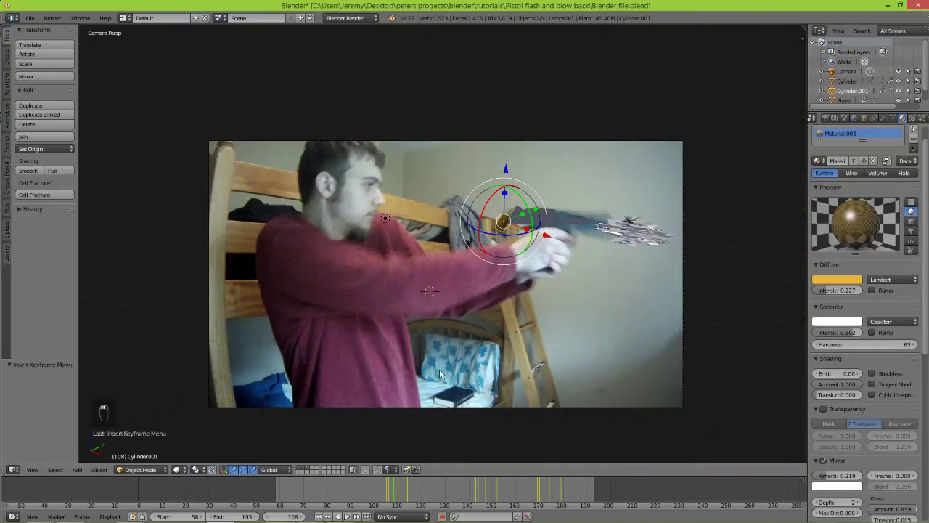
# Review the scene's render settings down to the motion blur, output and encoding options
pyautogui.click(825, 119)
pyautogui.scroll(-3, 867, 454)
pyautogui.scroll(-2, 858, 458)
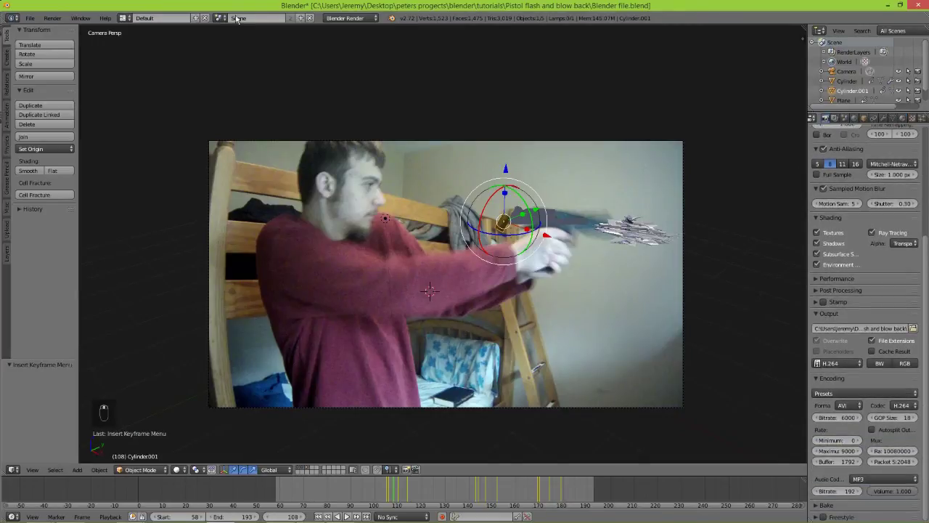
# Switch to the Video Editing screen layout and set the current frame to 0
pyautogui.click(128, 19)
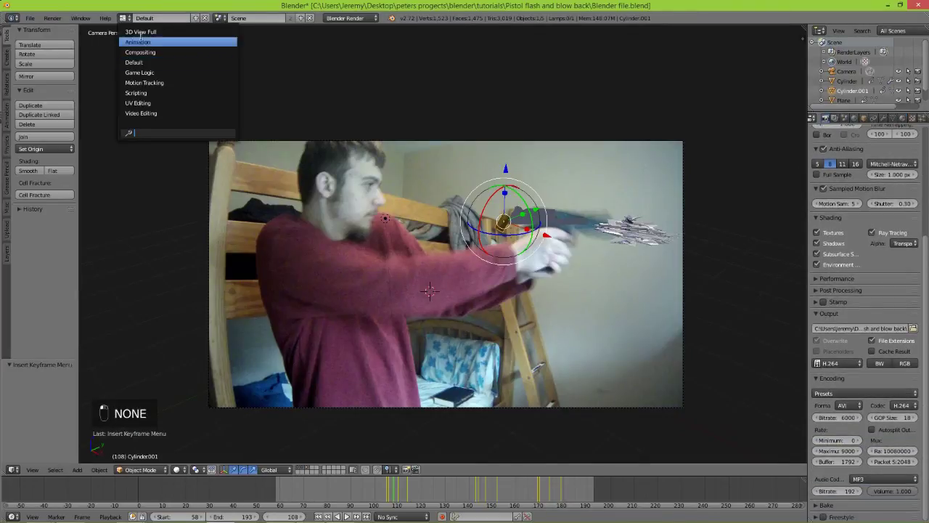
pyautogui.click(167, 111)
pyautogui.click(216, 384)
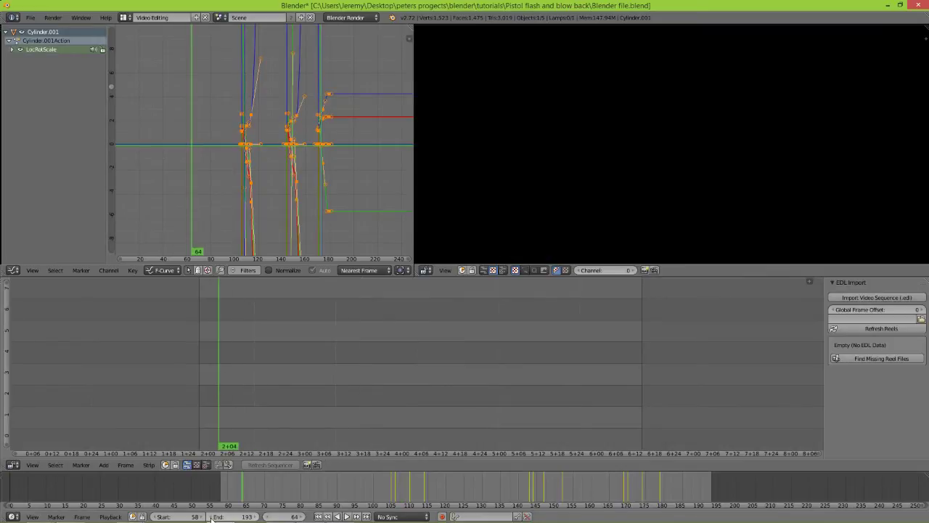
pyautogui.click(278, 516)
pyautogui.write('0')
pyautogui.press('Return')
# Add Pistol slide.MOV as a movie strip with sound, starting at frame 0 on channel 1
pyautogui.click(104, 465)
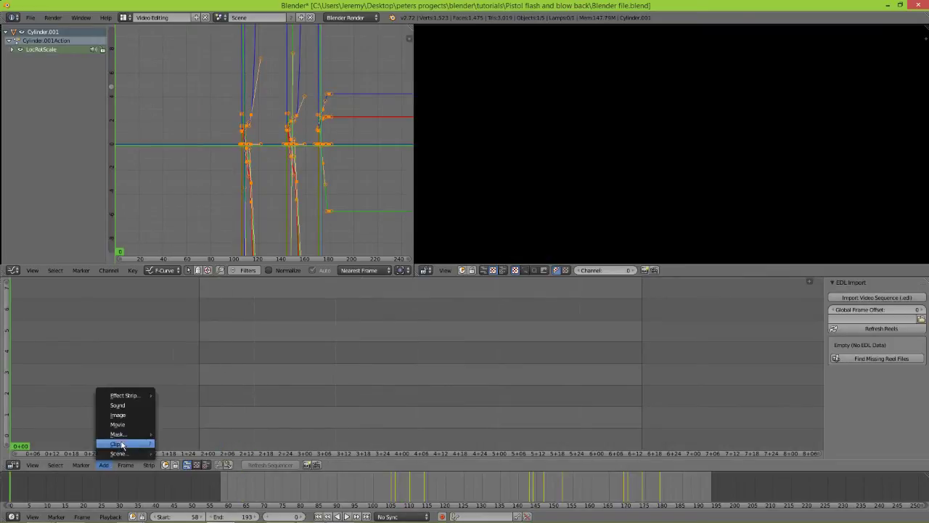
pyautogui.click(128, 424)
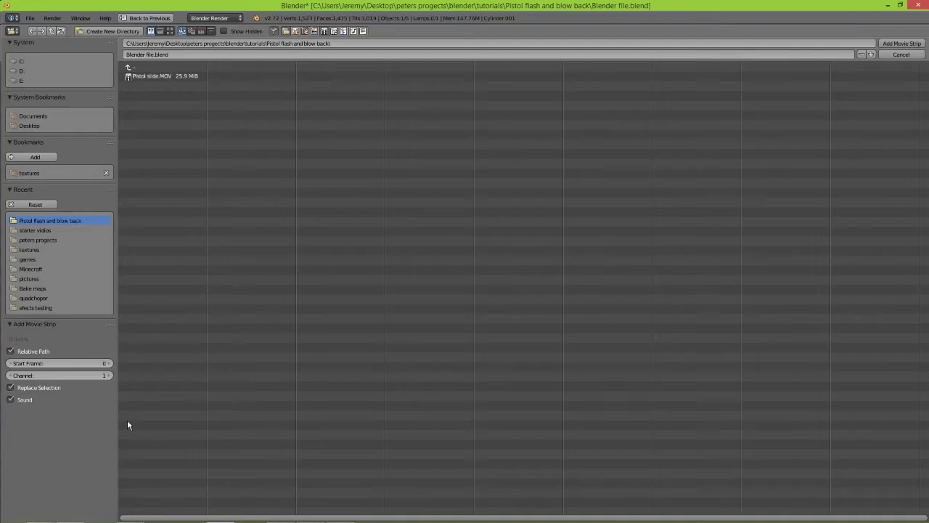
pyautogui.doubleClick(178, 77)
# Scrub the sequencer to the first shot and add Gun Sound.wav as a sound strip starting at frame 106
pyautogui.scroll(-7, 188, 321)
pyautogui.moveTo(139, 375); pyautogui.dragTo(156, 378, button='middle')
pyautogui.scroll(2, 158, 380)
pyautogui.moveTo(178, 407); pyautogui.dragTo(393, 399)
pyautogui.click(410, 407)
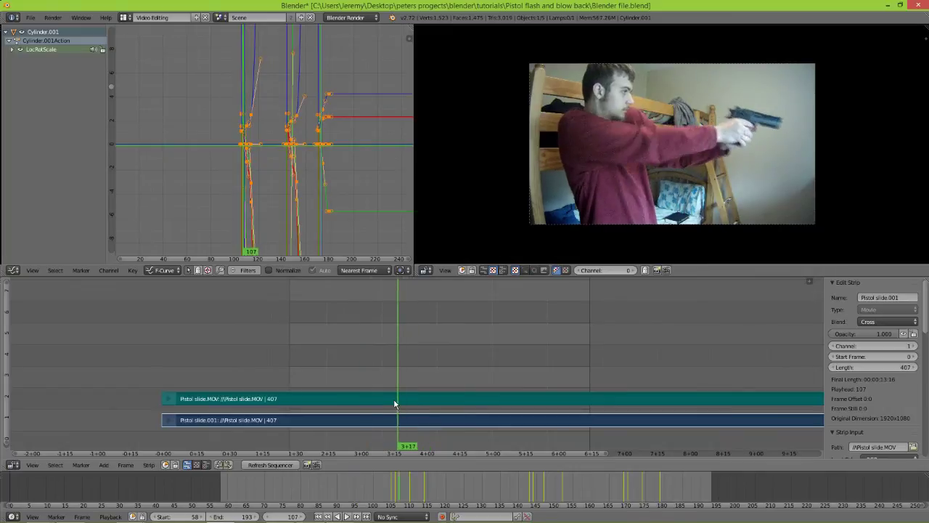
pyautogui.click(104, 465)
pyautogui.click(122, 408)
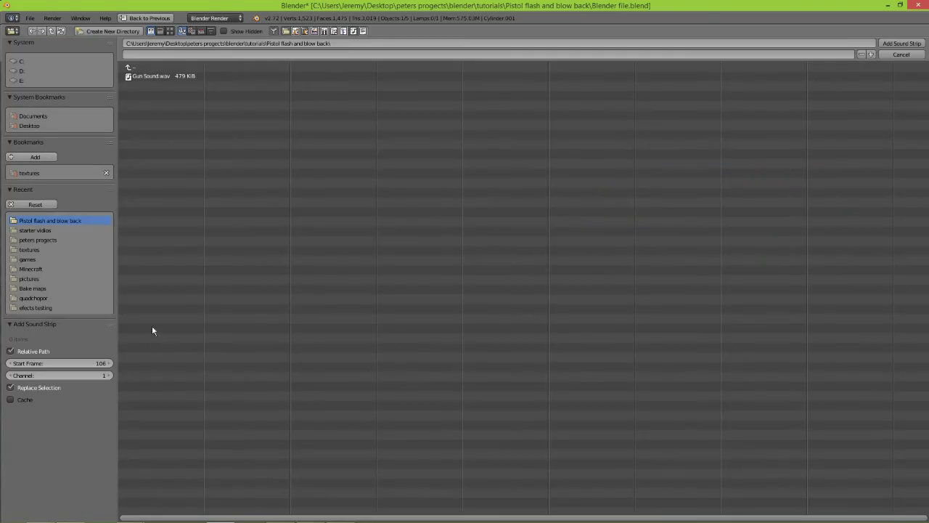
pyautogui.doubleClick(174, 76)
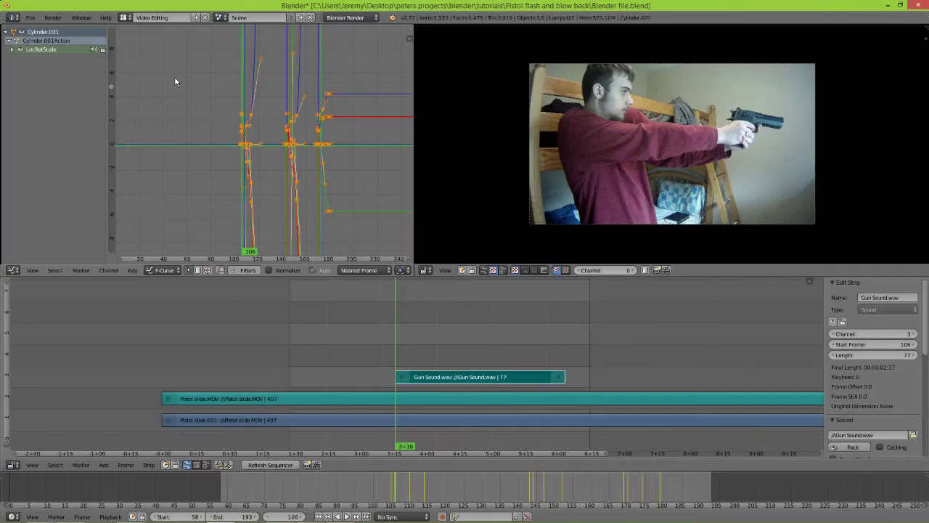
# Play the sequence from just before the first shot to check the gunshot sound against the footage
pyautogui.scroll(5, 472, 359)
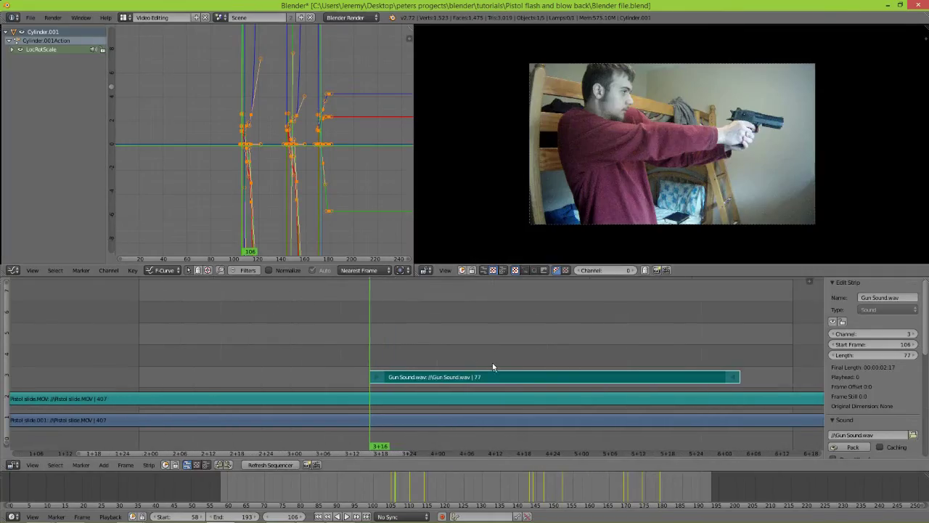
pyautogui.moveTo(371, 404); pyautogui.dragTo(306, 395)
pyautogui.click(345, 516)
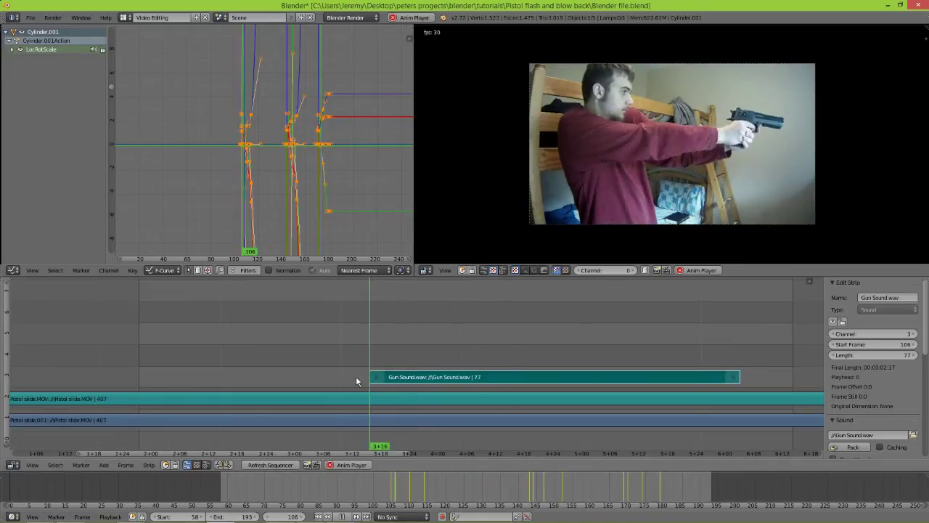
pyautogui.moveTo(352, 517)
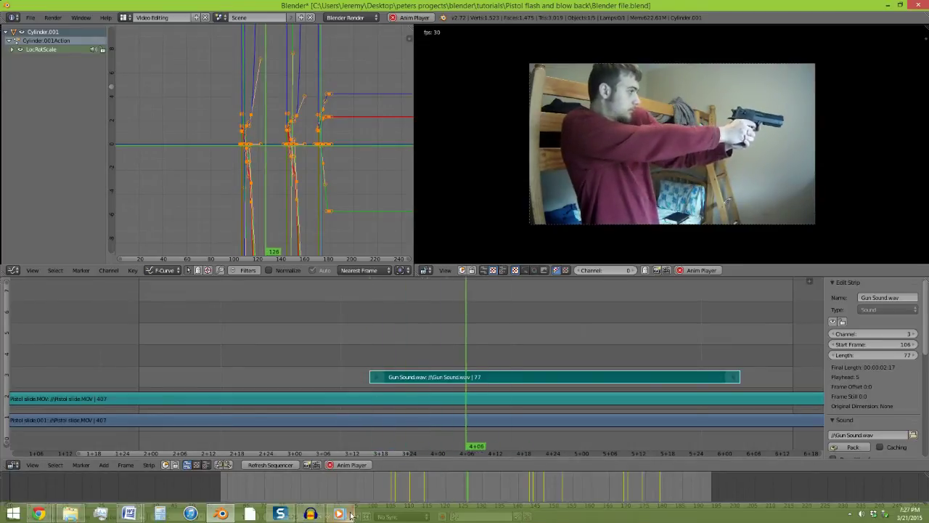
pyautogui.click(346, 516)
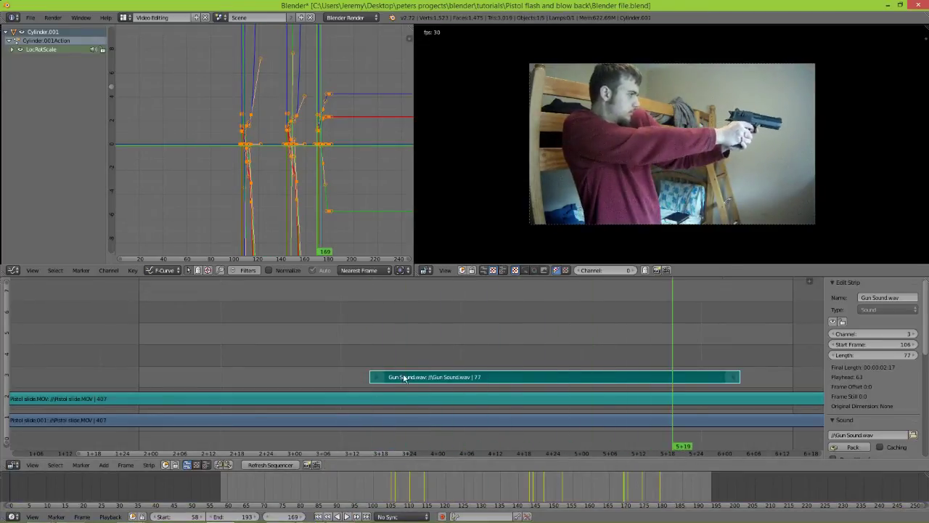
# Set the Gun Sound.wav strip's pitch to 0.7 and play back the first shot
pyautogui.scroll(-5, 887, 411)
pyautogui.click(874, 350)
pyautogui.press('BackSpace')
pyautogui.write('.7')
pyautogui.press('Return')
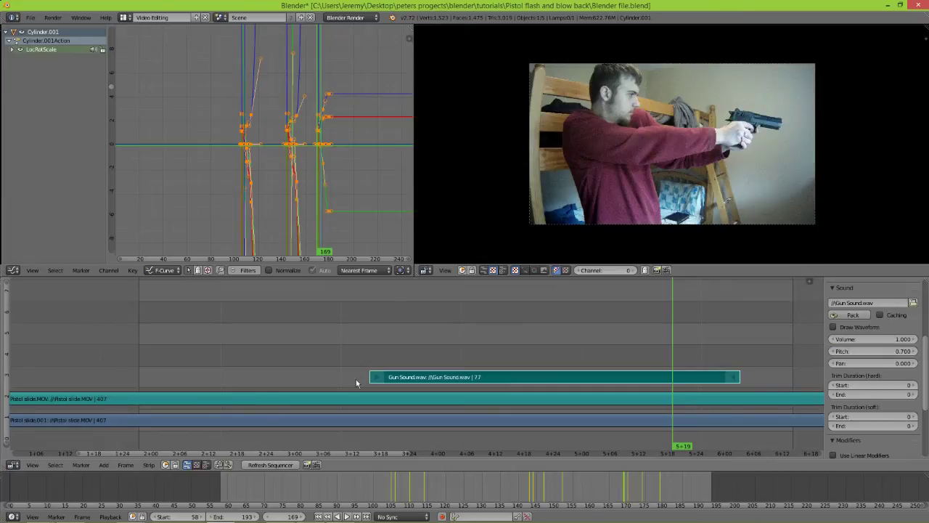
pyautogui.click(347, 516)
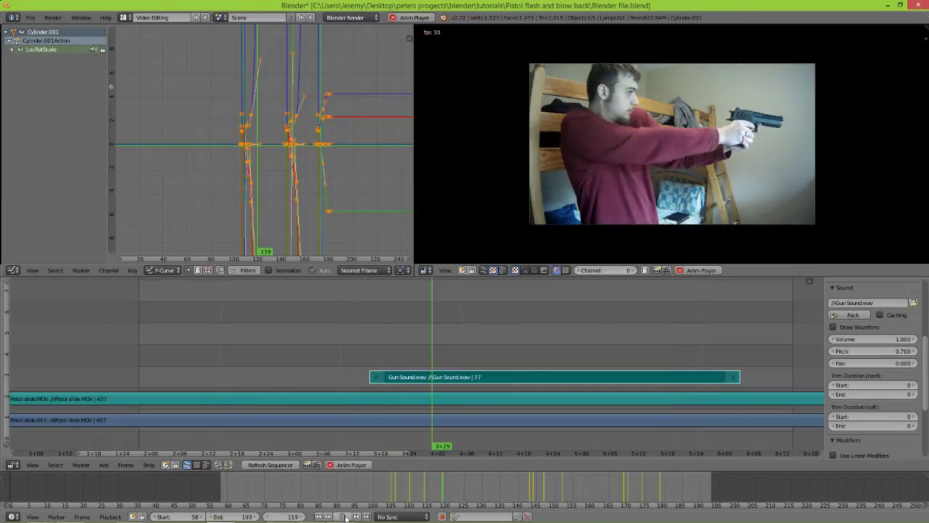
pyautogui.click(353, 379)
# Set the Gun Sound.wav strip's volume to 2 and play back the first shot again
pyautogui.click(887, 339)
pyautogui.write('2')
pyautogui.press('Return')
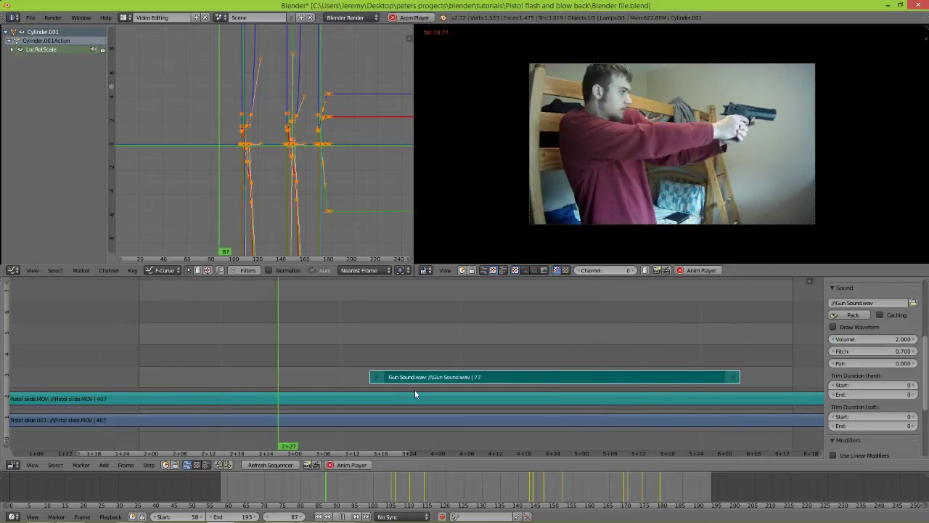
pyautogui.click(356, 373)
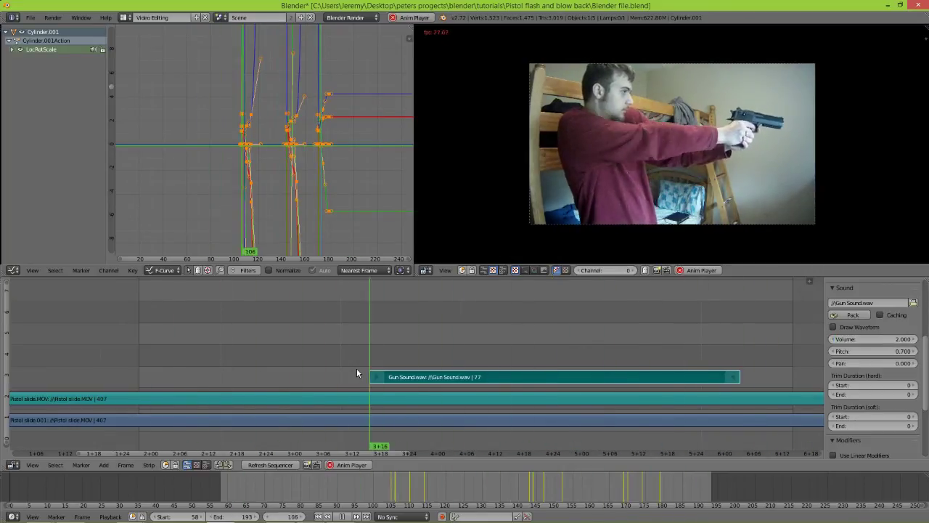
pyautogui.click(343, 516)
# Duplicate the gunshot sound strip onto channel 4, starting at the second shot on frame 144
pyautogui.click(545, 375)
pyautogui.moveTo(545, 377); pyautogui.dragTo(551, 371)
pyautogui.hotkey('shift', 'd')
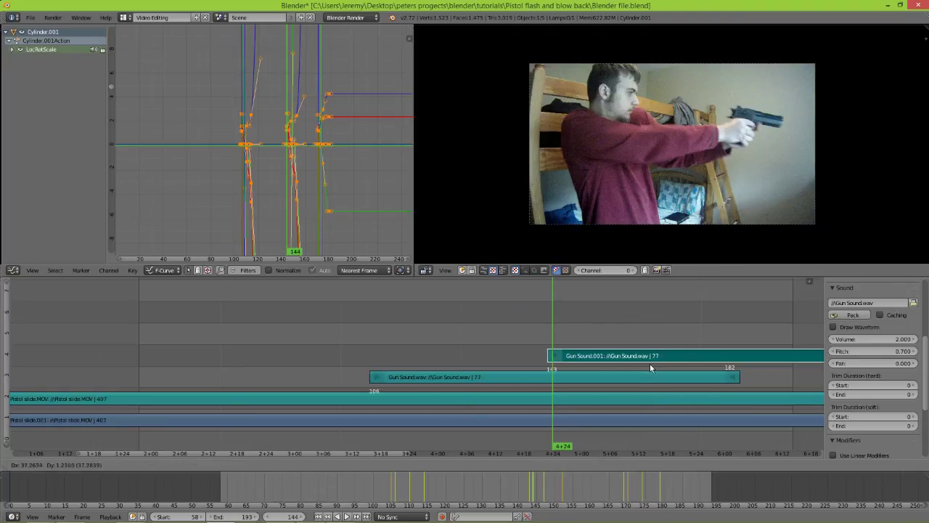
pyautogui.click(651, 365)
# Duplicate the gunshot sound strip onto channel 5, starting at the third shot on frame 170
pyautogui.click(621, 485)
pyautogui.moveTo(620, 483); pyautogui.dragTo(627, 486)
pyautogui.hotkey('shift', 'd')
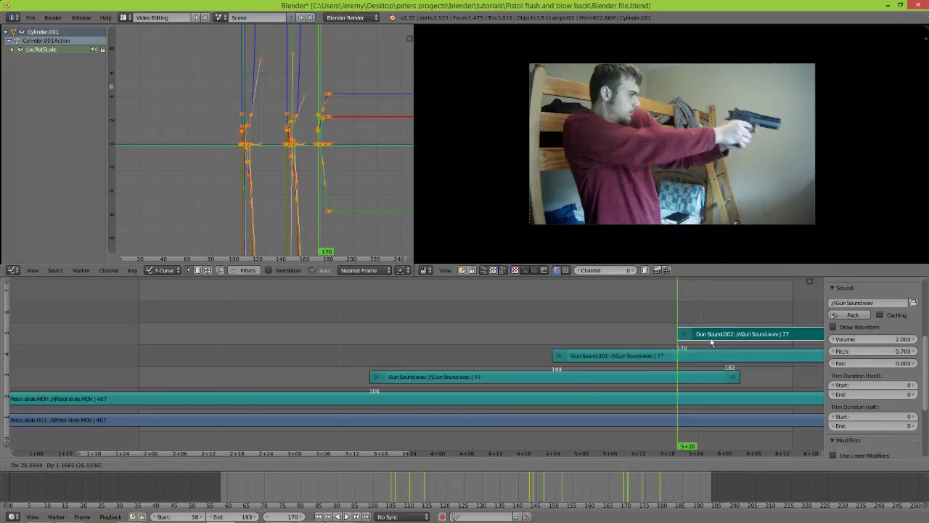
pyautogui.click(710, 338)
# Delete the Pistol slide.001 movie strip from channel 1, keeping the sound strips, and switch to the Default screen layout
pyautogui.moveTo(527, 362); pyautogui.dragTo(680, 367)
pyautogui.click(497, 421)
pyautogui.press('x')
pyautogui.click(445, 377)
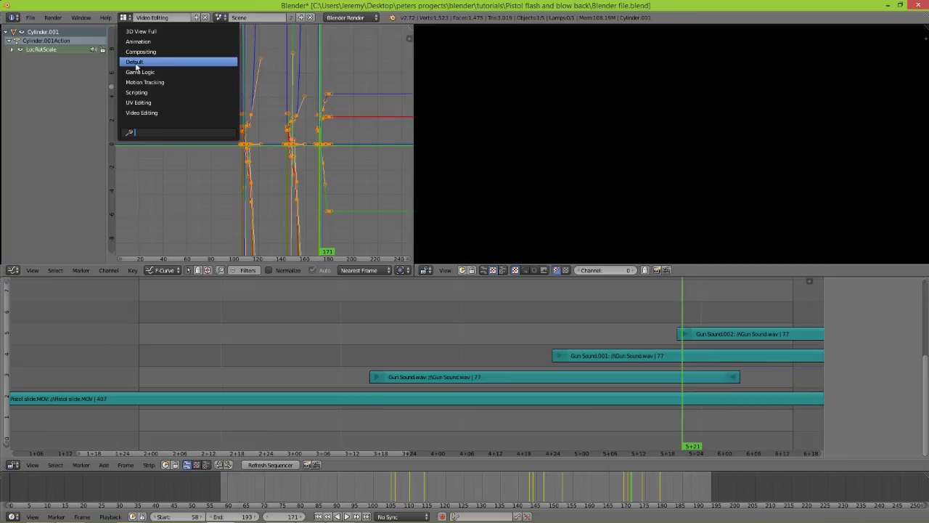
pyautogui.click(135, 64)
pyautogui.scroll(1, 656, 268)
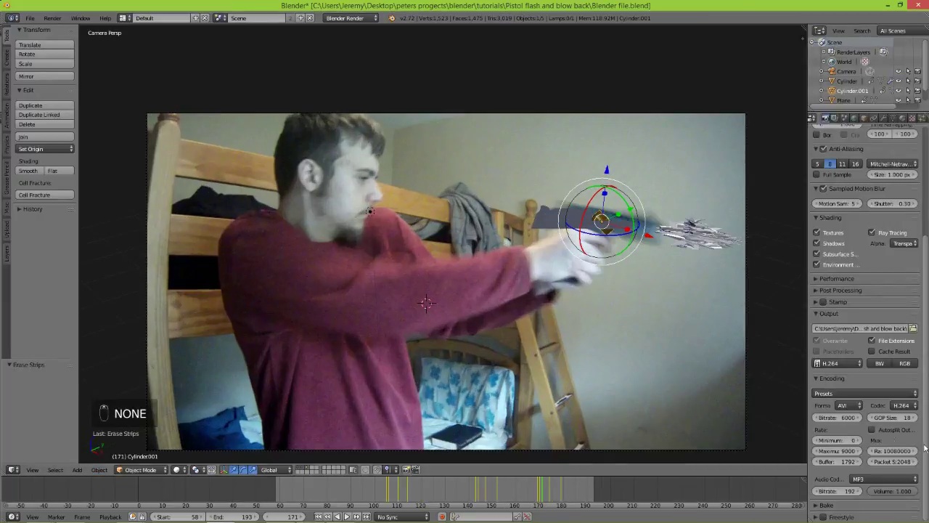